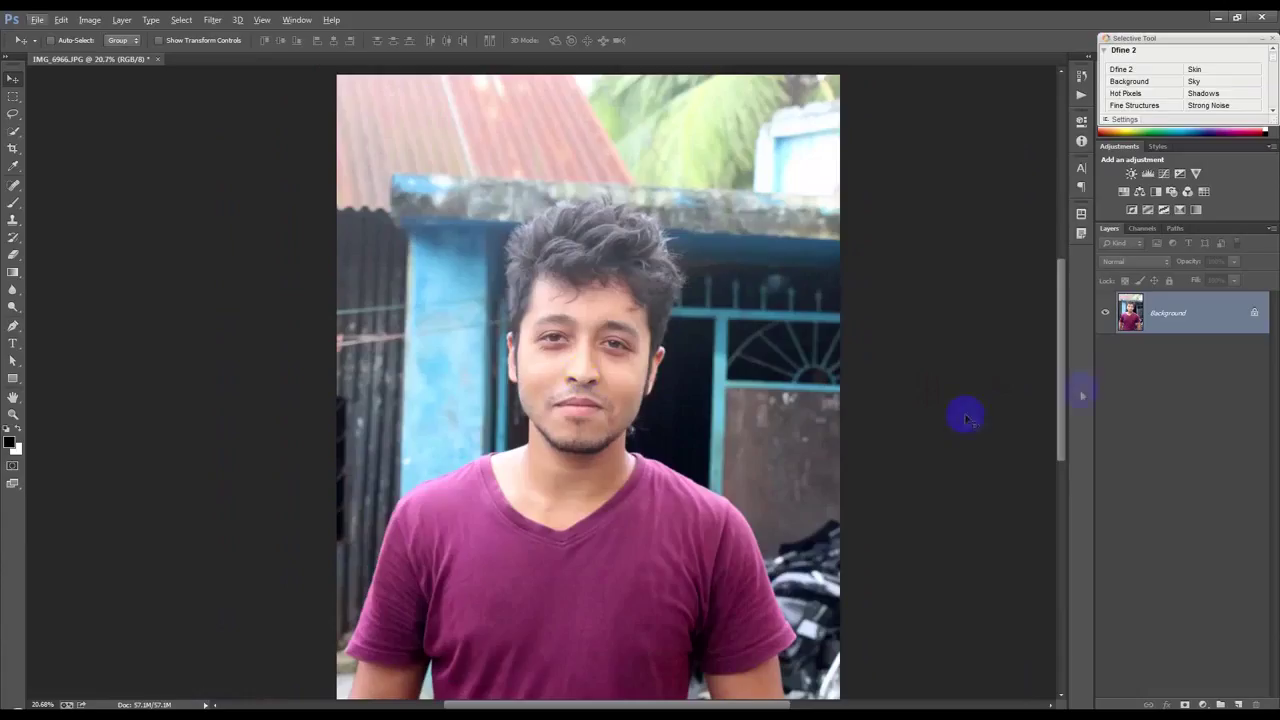
Step: Duplicate the Background layer and apply a High Pass filter to the copy
{"action": "right_click", "coordinate": [1190, 312]}
{"action": "left_click", "coordinate": [1137, 338]}
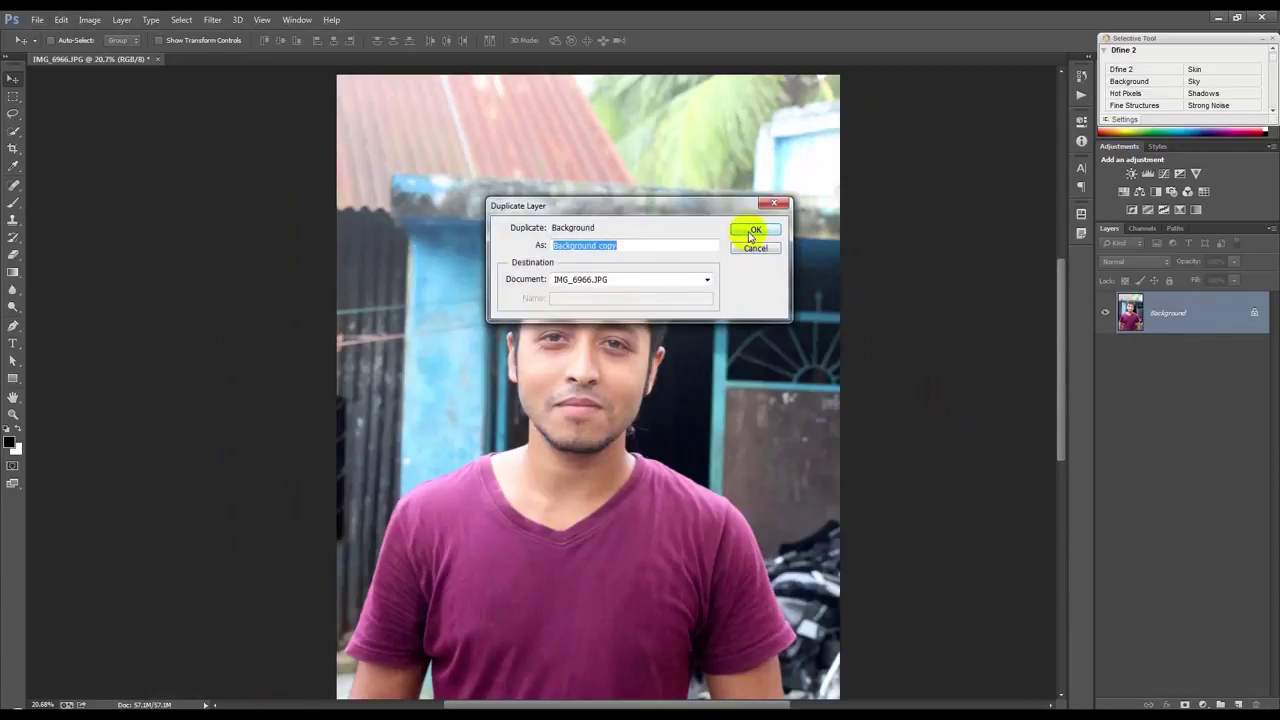
{"action": "left_click", "coordinate": [752, 233]}
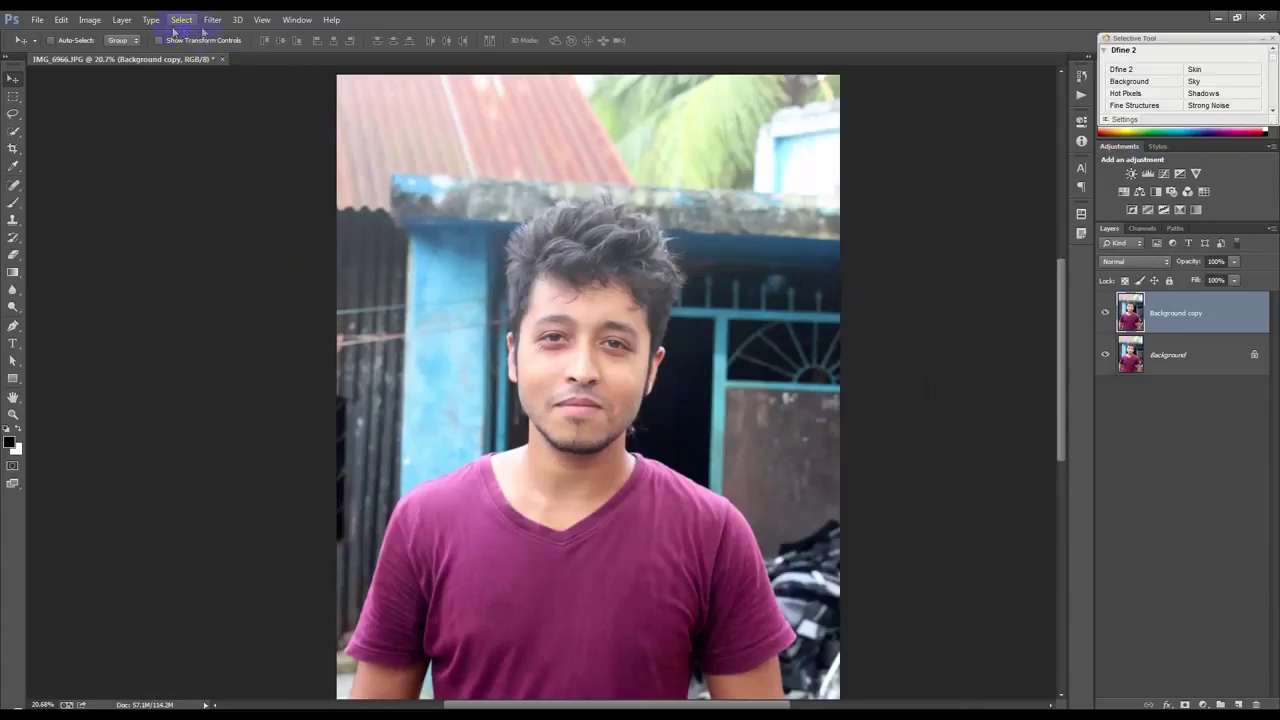
{"action": "left_click", "coordinate": [212, 19]}
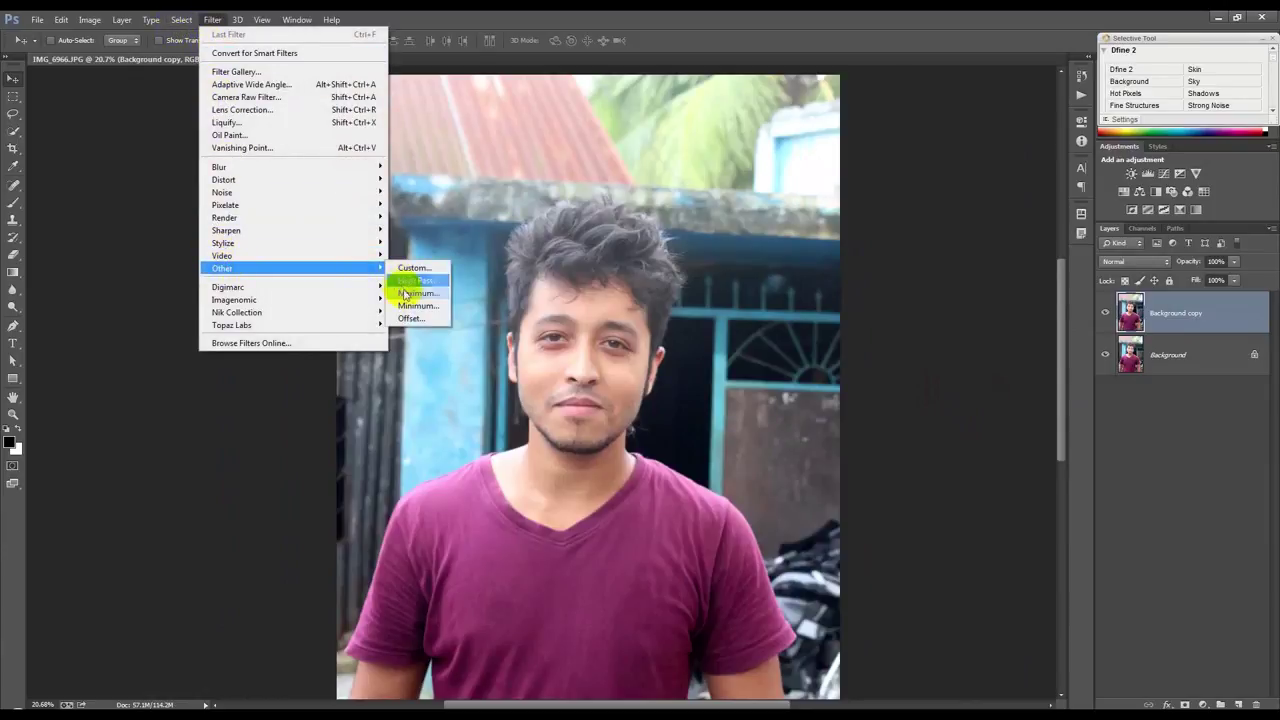
{"action": "left_click", "coordinate": [410, 281]}
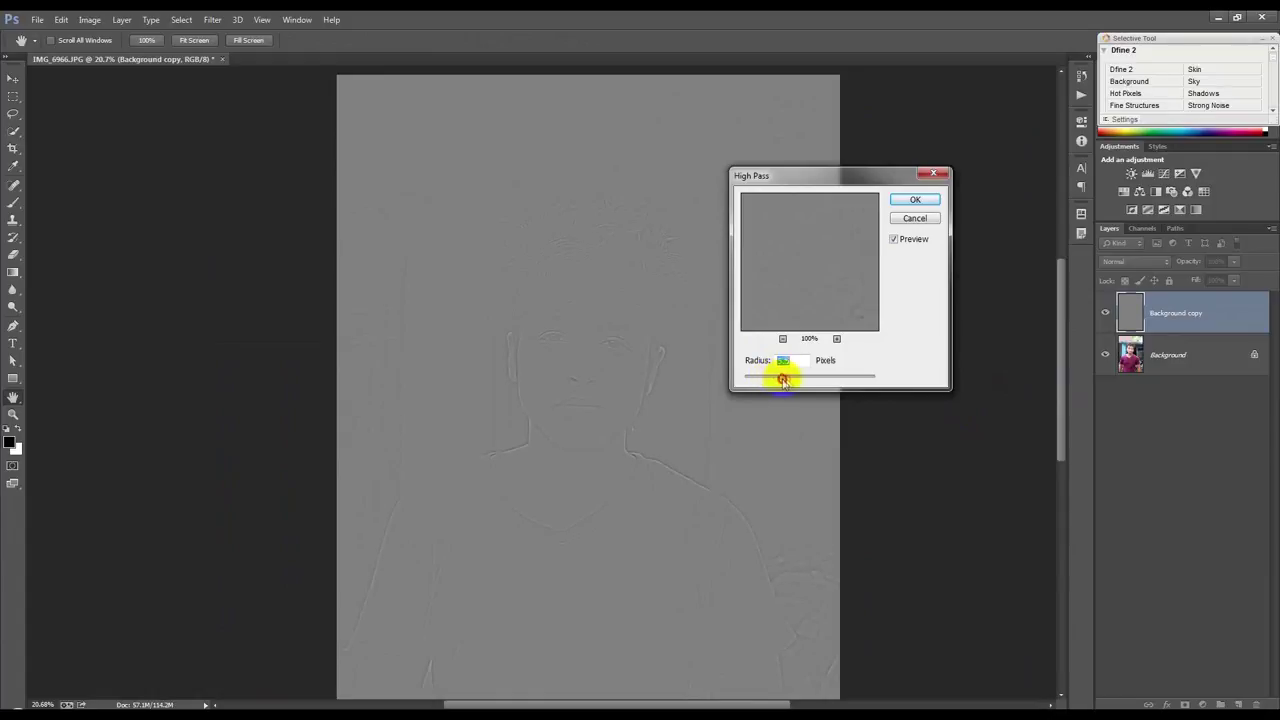
{"action": "left_click", "coordinate": [912, 201]}
Step: Set the high-pass copy to Overlay and merge both layers into one Background
{"action": "left_click", "coordinate": [1135, 261]}
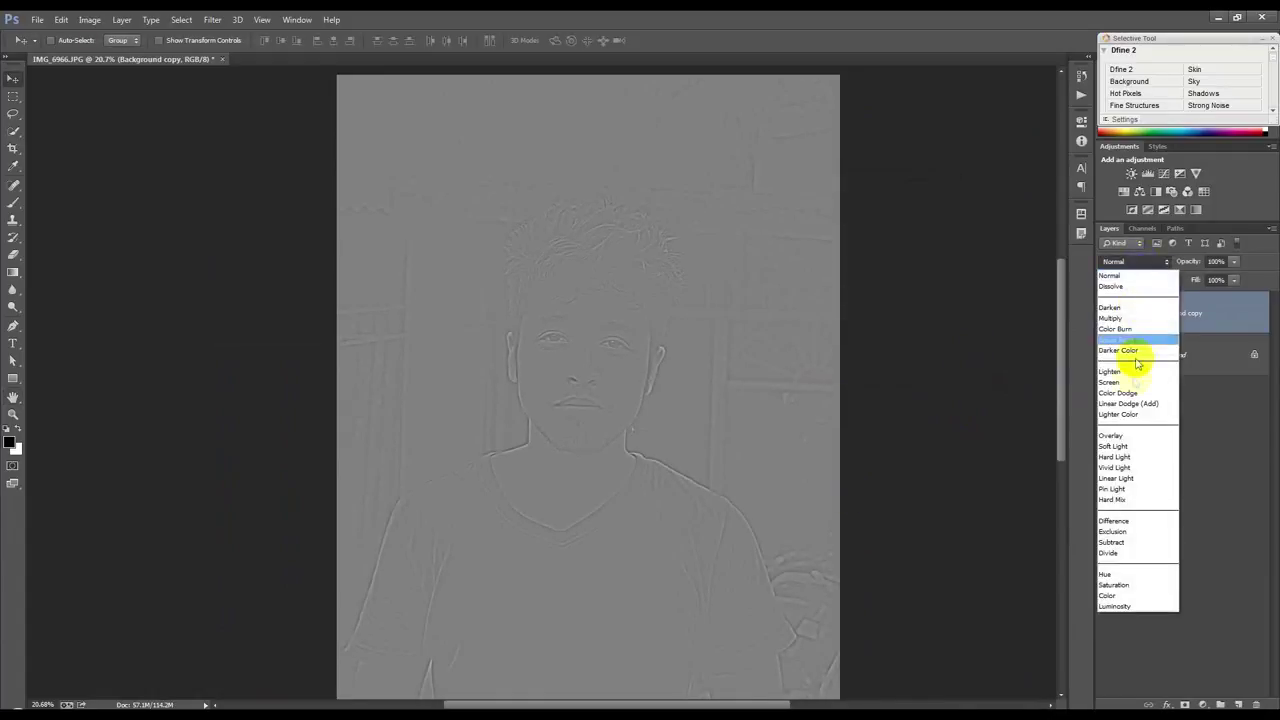
{"action": "left_click", "coordinate": [1118, 436]}
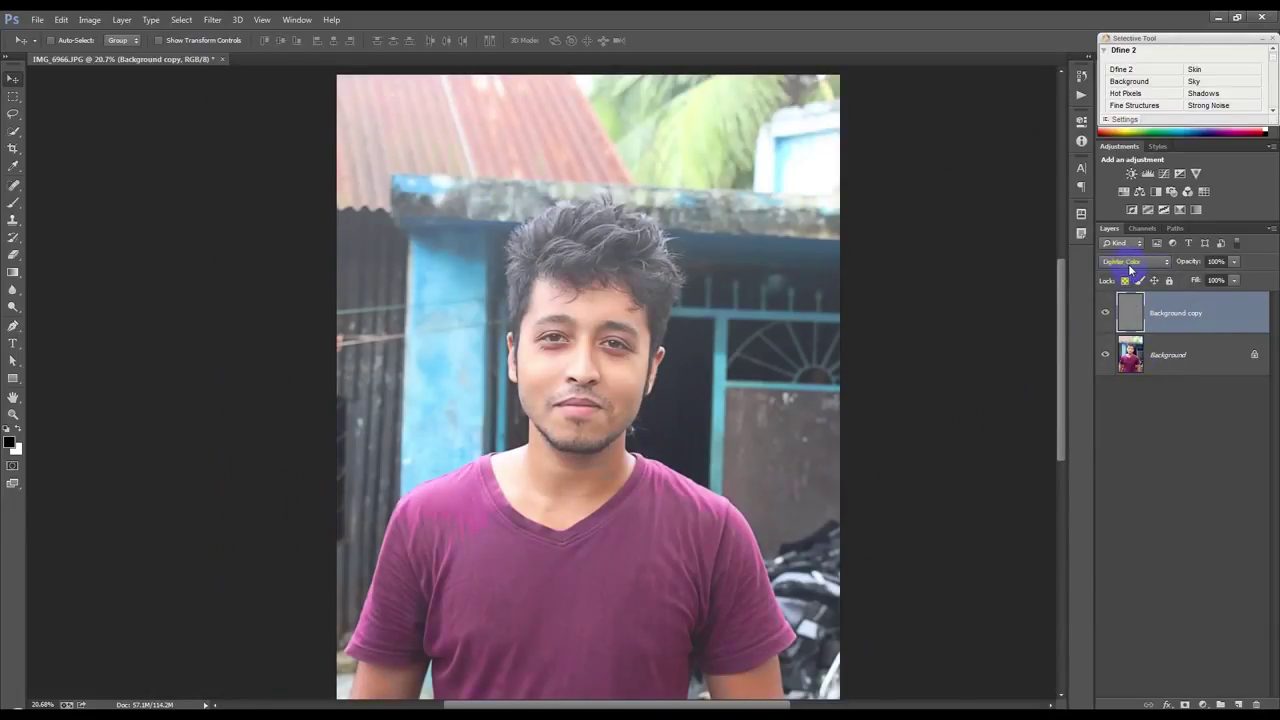
{"action": "left_click", "coordinate": [1160, 355], "text": "shift"}
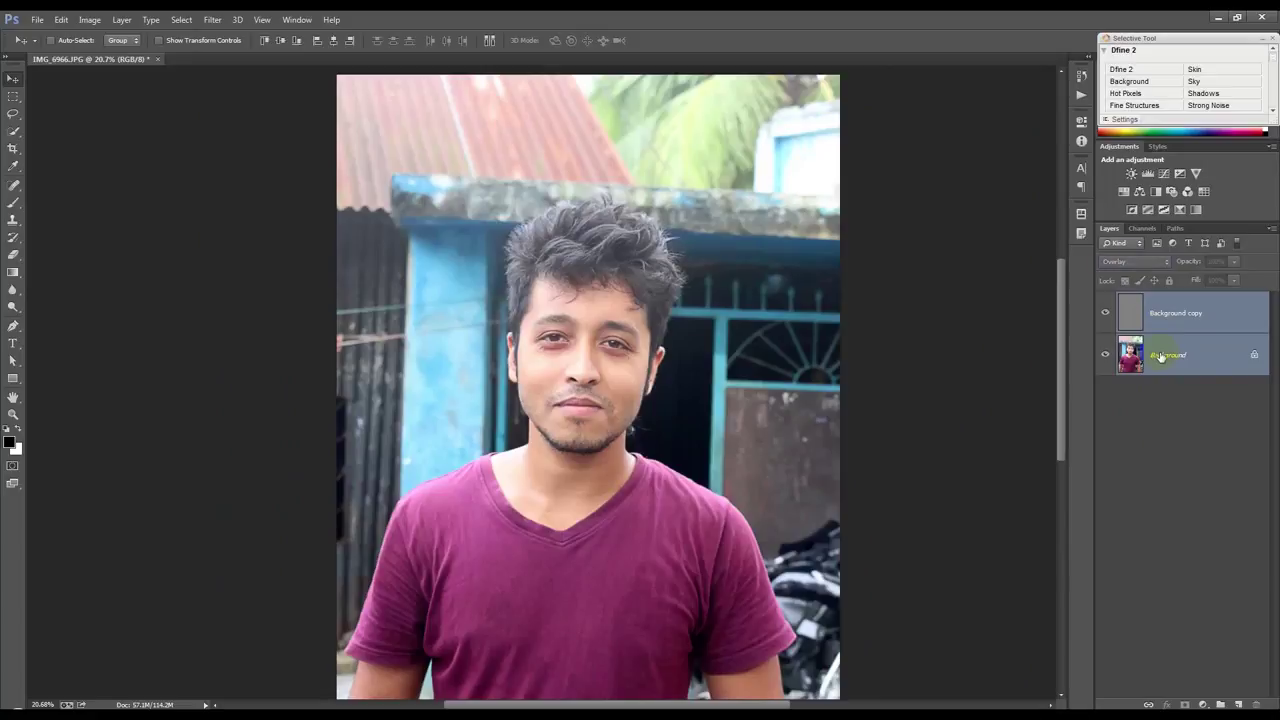
{"action": "key", "text": "ctrl+e"}
{"action": "scroll", "coordinate": [580, 413], "scroll_direction": "up", "scroll_amount": 2}
{"action": "scroll", "coordinate": [580, 413], "scroll_direction": "up", "scroll_amount": 2}
{"action": "scroll", "coordinate": [580, 413], "scroll_direction": "up", "scroll_amount": 1}
{"action": "left_click", "coordinate": [209, 19]}
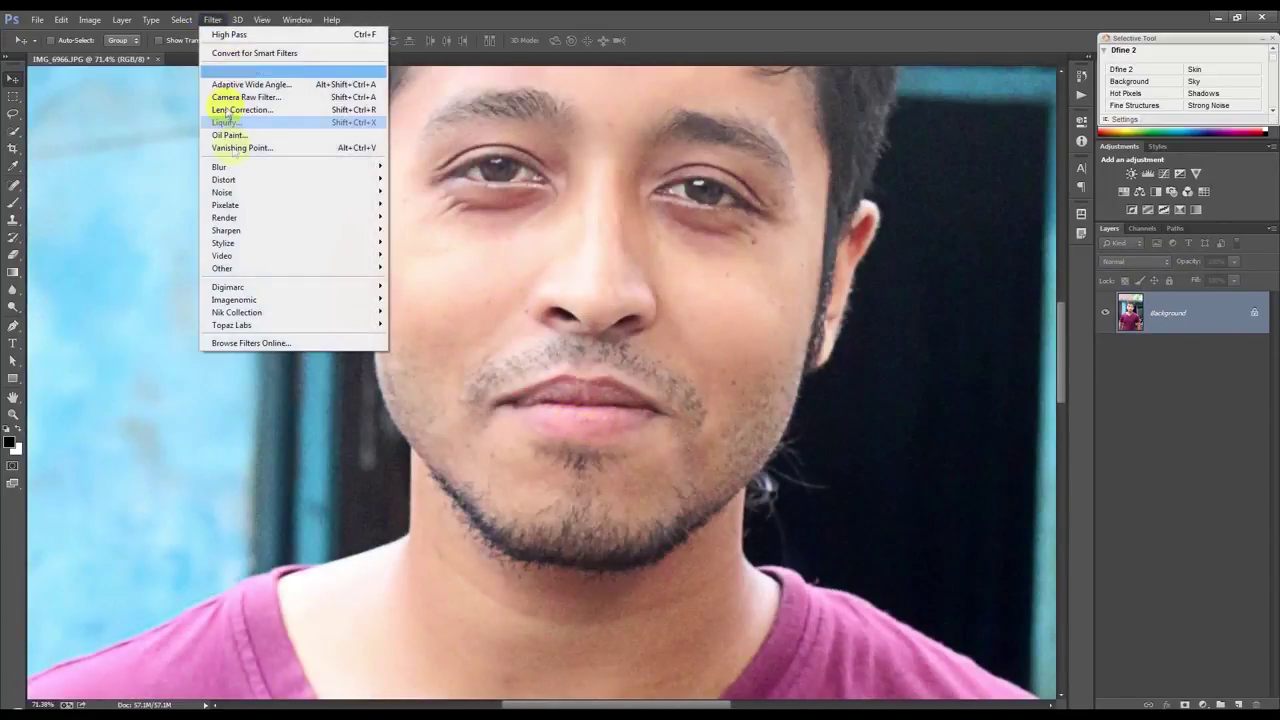
{"action": "mouse_move", "coordinate": [226, 230]}
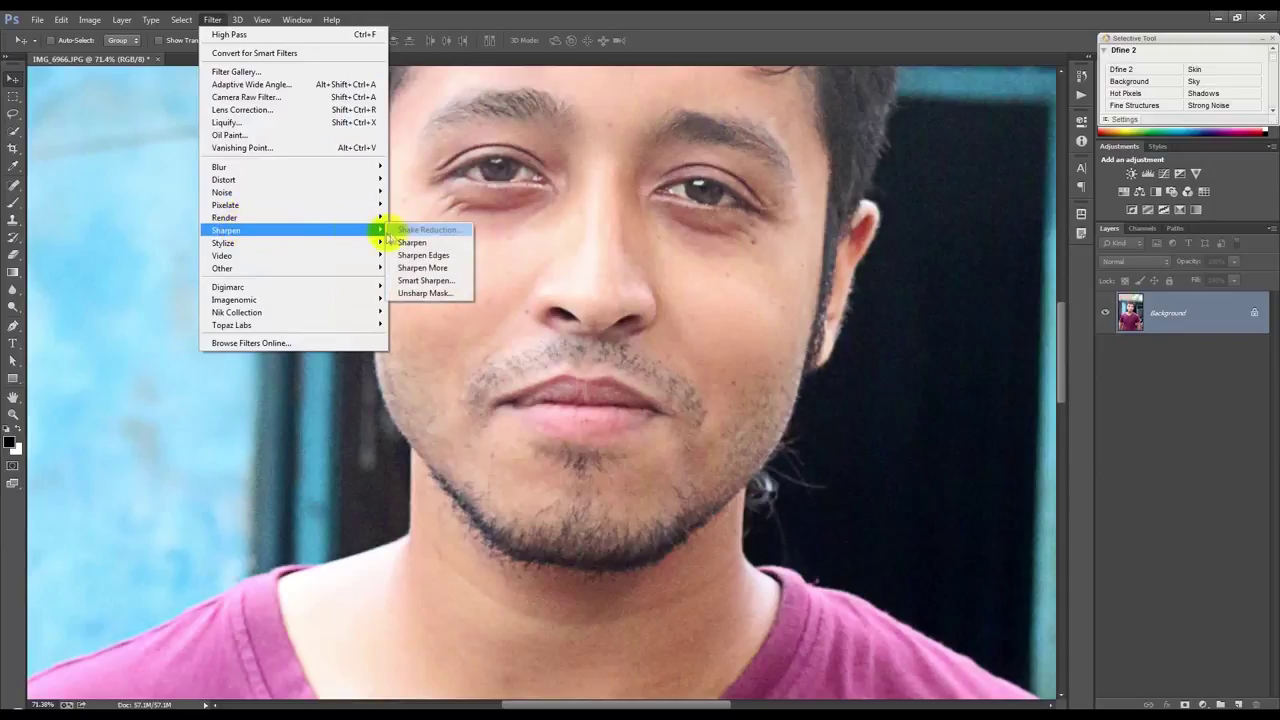
Step: Apply Unsharp Mask at 150% amount and 3.0 px radius, then fit the photo on screen
{"action": "left_click", "coordinate": [430, 294]}
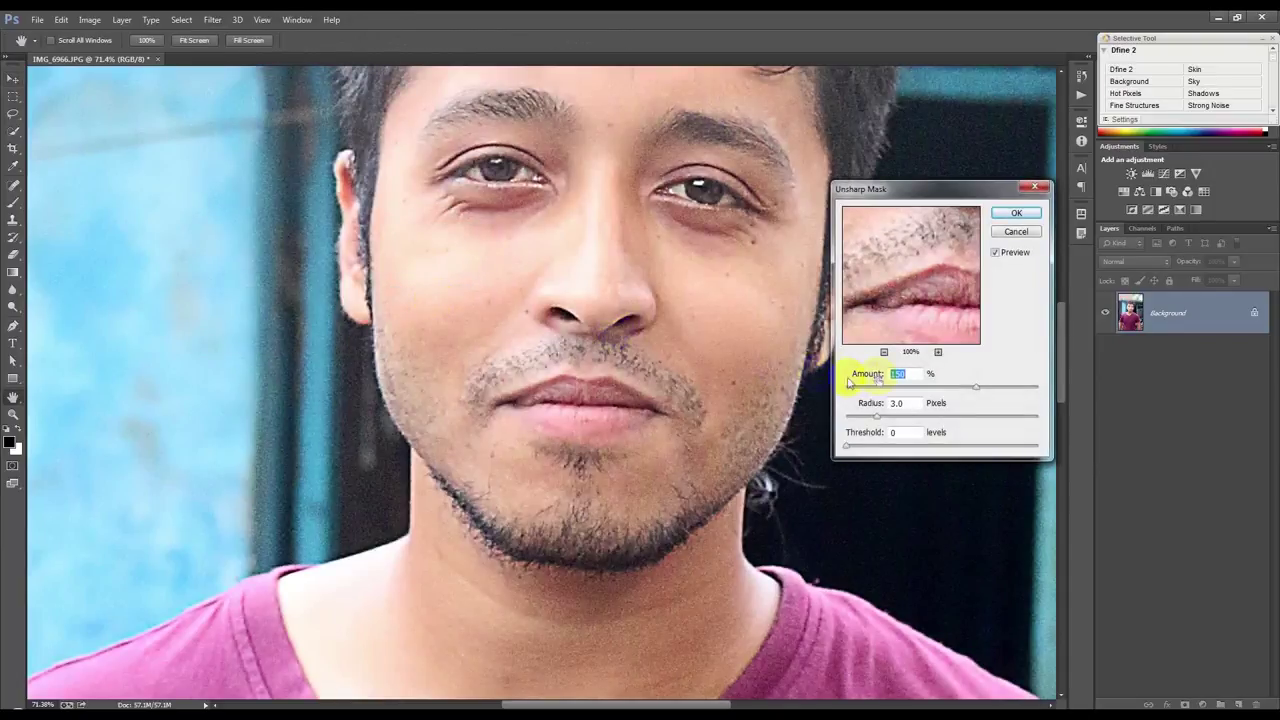
{"action": "left_click", "coordinate": [1019, 217]}
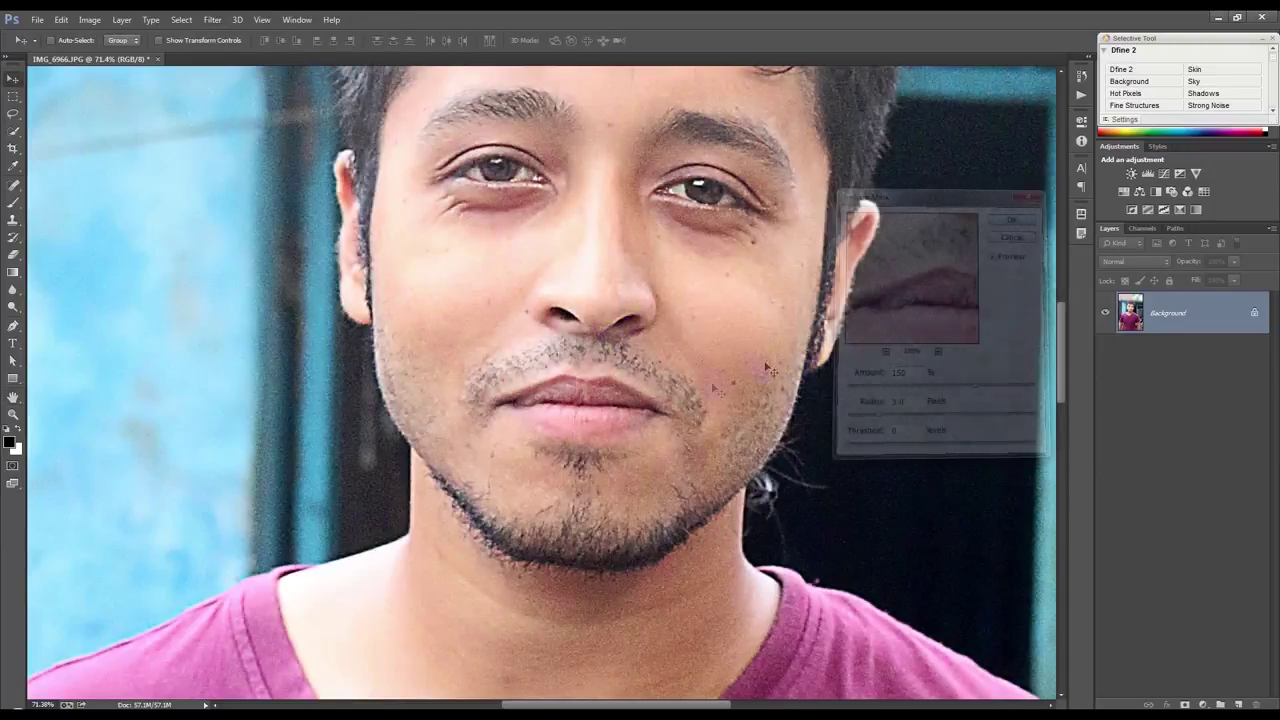
{"action": "key", "text": "ctrl+0"}
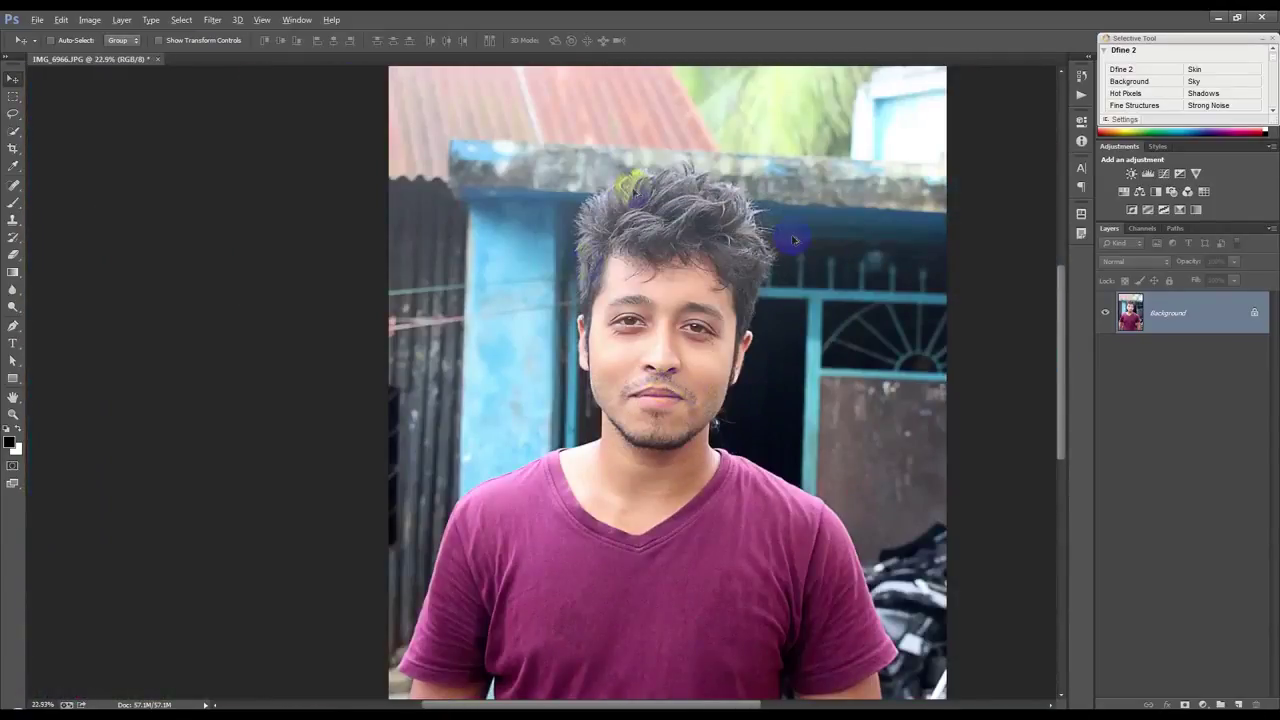
Step: Select the Smudge Tool from the Blur/Sharpen/Smudge flyout
{"action": "scroll", "coordinate": [443, 423], "scroll_direction": "down", "scroll_amount": 2}
{"action": "scroll", "coordinate": [574, 209], "scroll_direction": "up", "scroll_amount": 2}
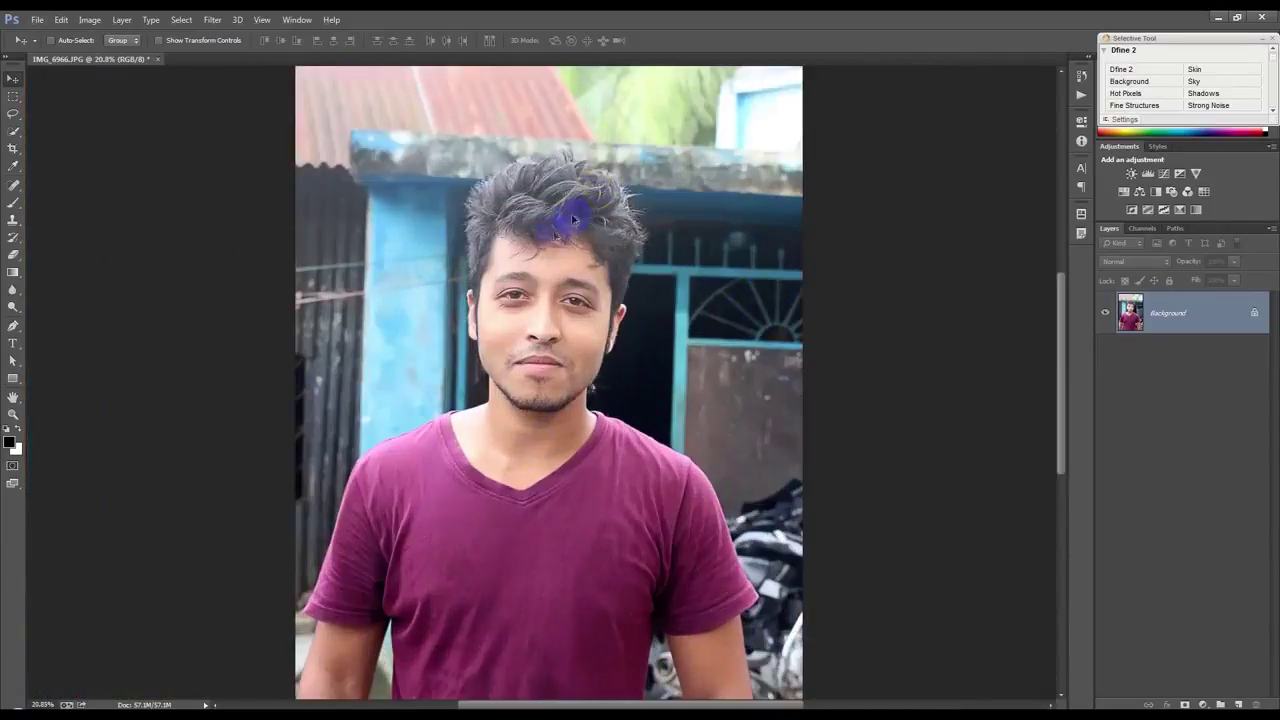
{"action": "scroll", "coordinate": [477, 287], "scroll_direction": "up", "scroll_amount": 1}
{"action": "scroll", "coordinate": [477, 287], "scroll_direction": "up", "scroll_amount": 2}
{"action": "scroll", "coordinate": [486, 291], "scroll_direction": "up", "scroll_amount": 1}
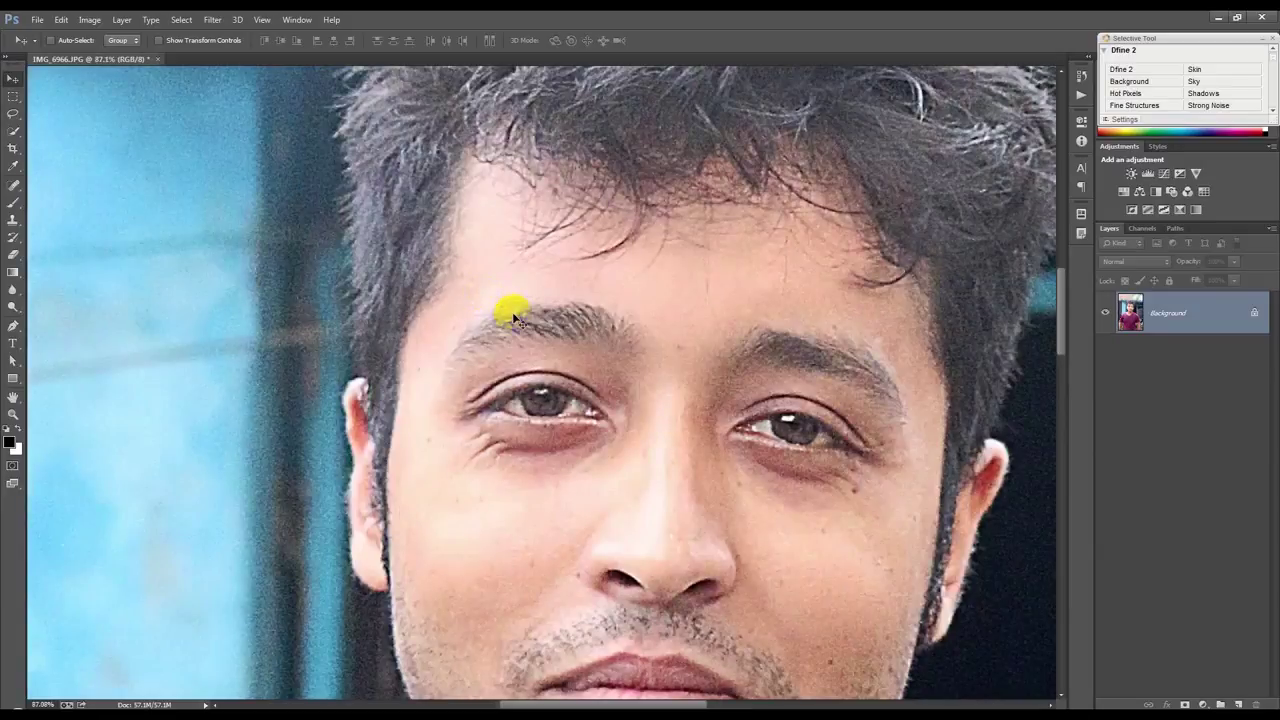
{"action": "scroll", "coordinate": [509, 306], "scroll_direction": "up", "scroll_amount": 1}
{"action": "scroll", "coordinate": [512, 320], "scroll_direction": "down", "scroll_amount": 2}
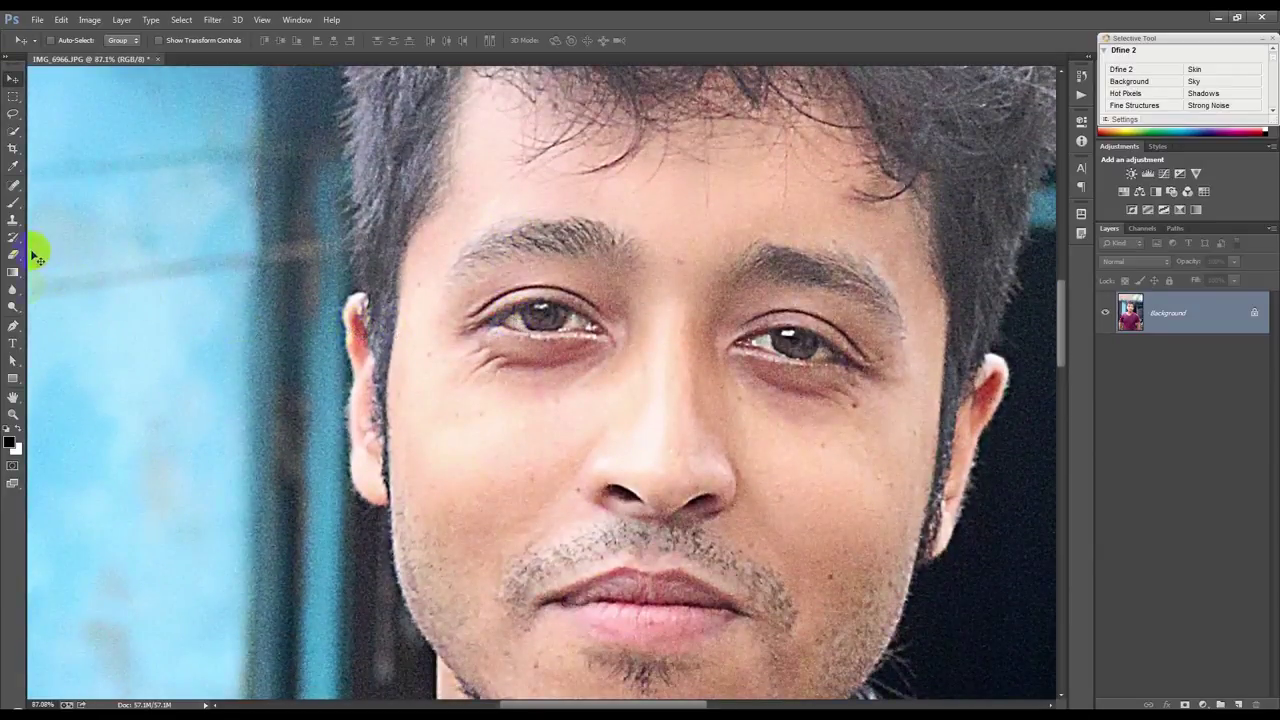
{"action": "left_click", "coordinate": [19, 304]}
{"action": "left_click", "coordinate": [12, 289]}
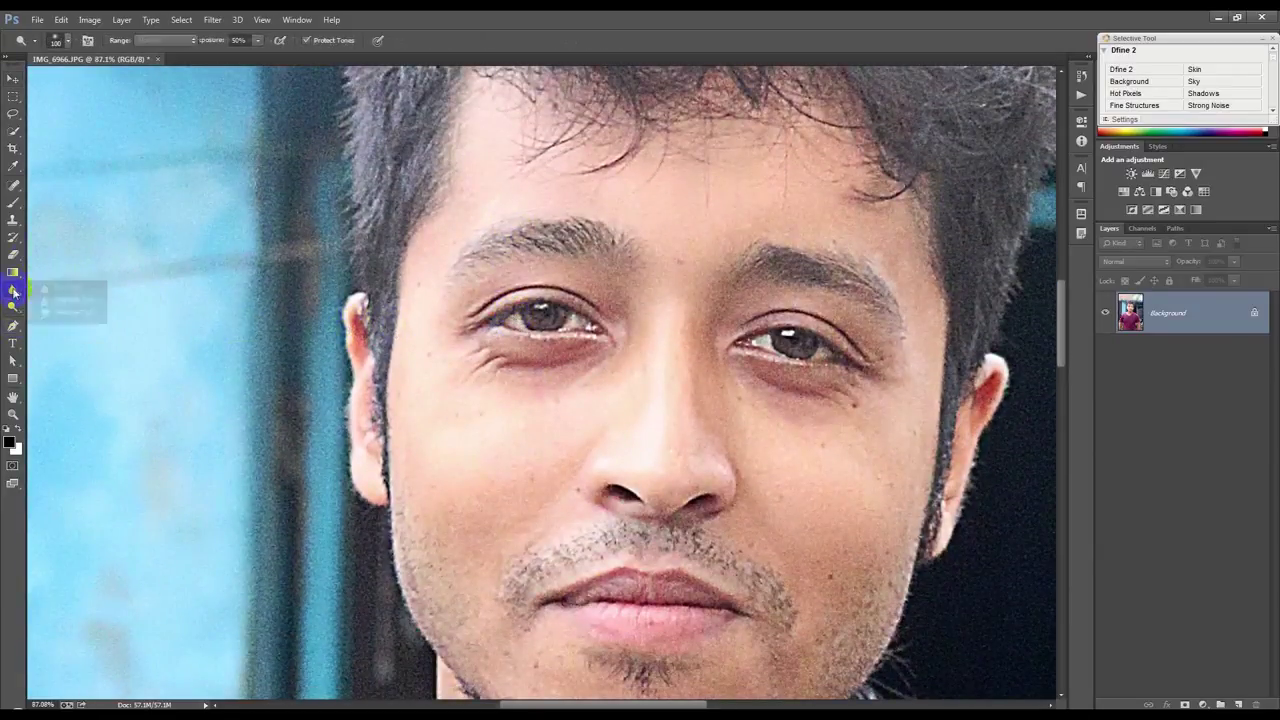
{"action": "left_click", "coordinate": [74, 313]}
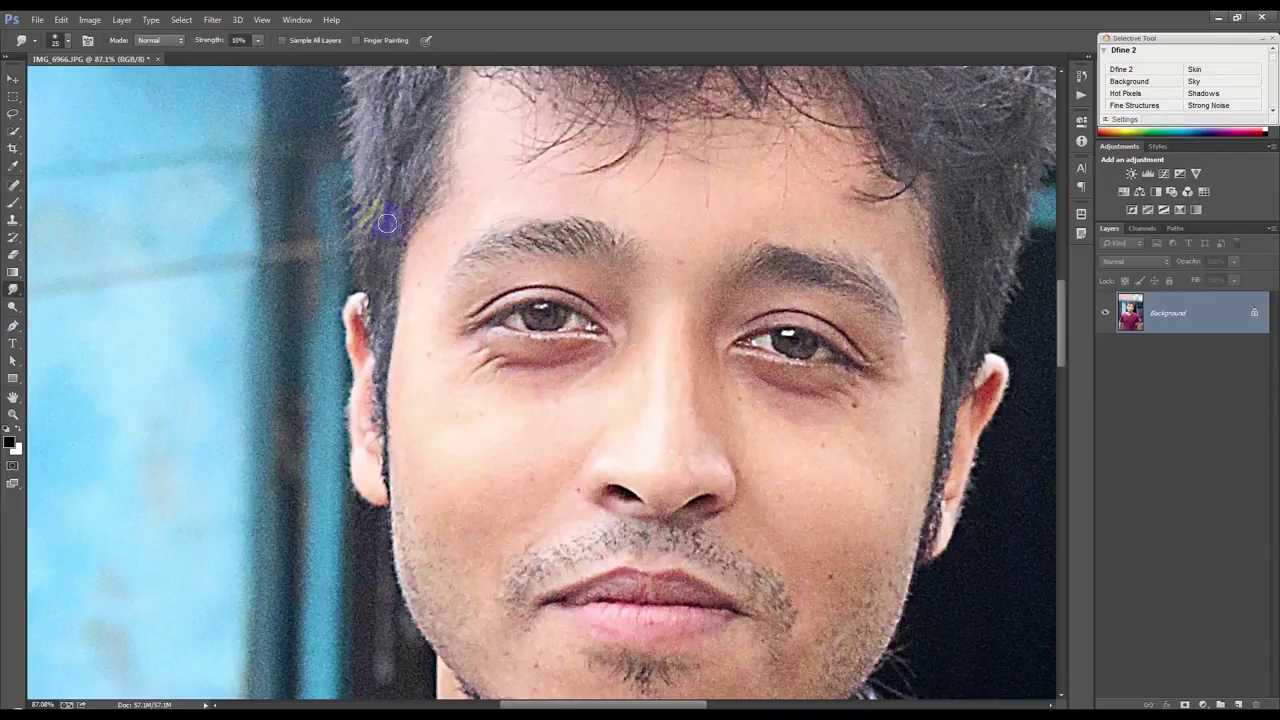
{"action": "scroll", "coordinate": [429, 329], "scroll_direction": "up", "scroll_amount": 2}
{"action": "scroll", "coordinate": [422, 344], "scroll_direction": "up", "scroll_amount": 4}
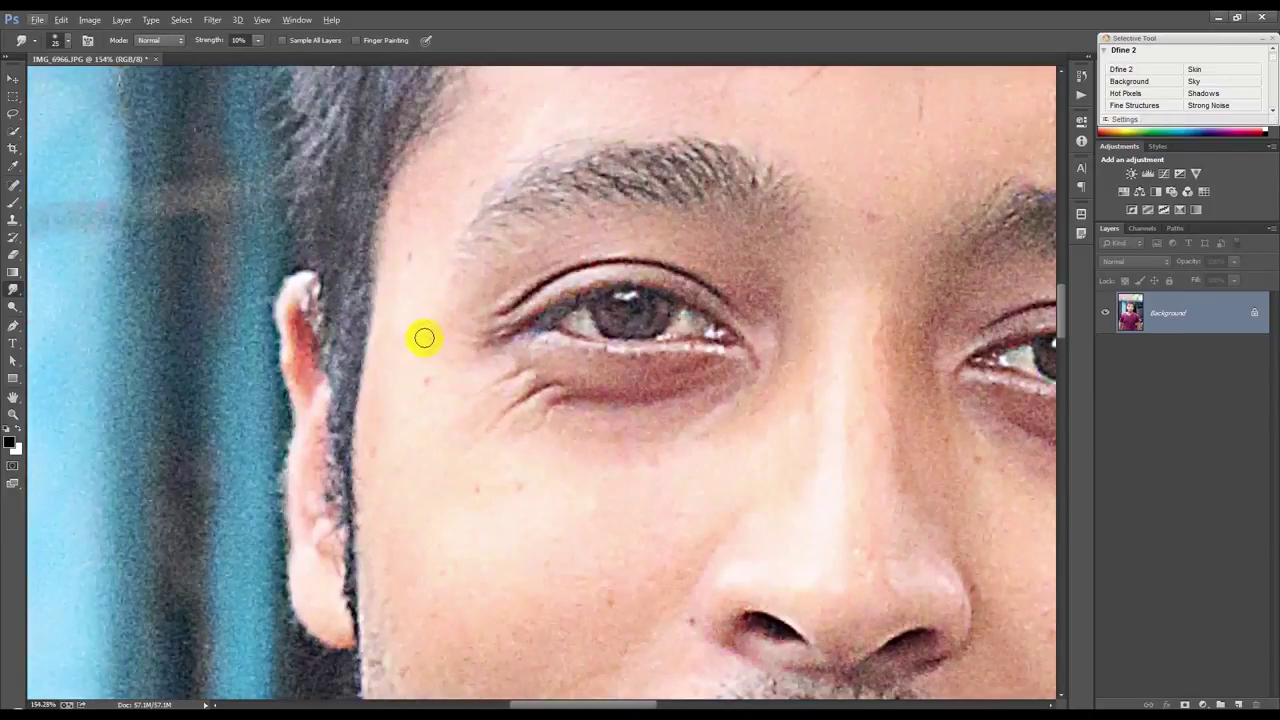
{"action": "scroll", "coordinate": [424, 340], "scroll_direction": "down", "scroll_amount": 3}
Step: Smudge the nose bridge, nose and nostrils smooth at 50% strength
{"action": "mouse_move", "coordinate": [778, 468]}
{"action": "left_mouse_down"}
{"action": "mouse_move", "coordinate": [814, 480]}
{"action": "mouse_move", "coordinate": [829, 434]}
{"action": "mouse_move", "coordinate": [833, 290]}
{"action": "left_mouse_up"}
{"action": "left_click_drag", "start_coordinate": [831, 424], "coordinate": [815, 358]}
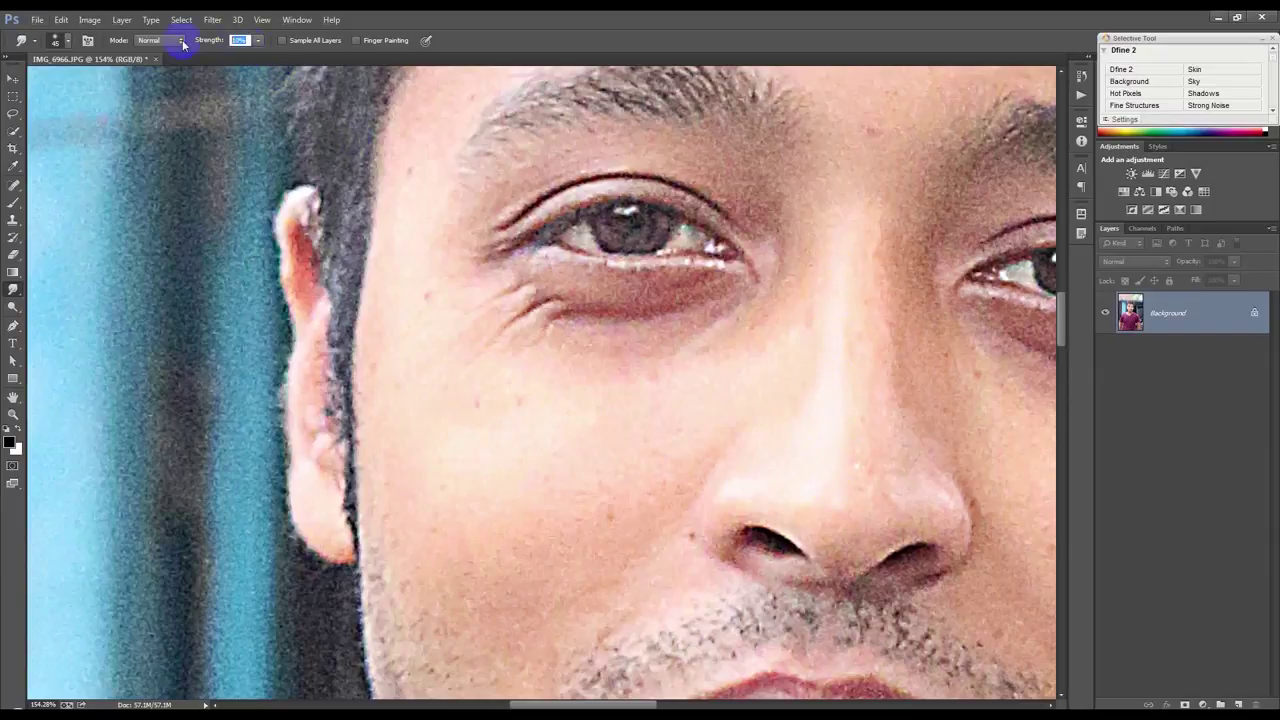
{"action": "left_click", "coordinate": [694, 378]}
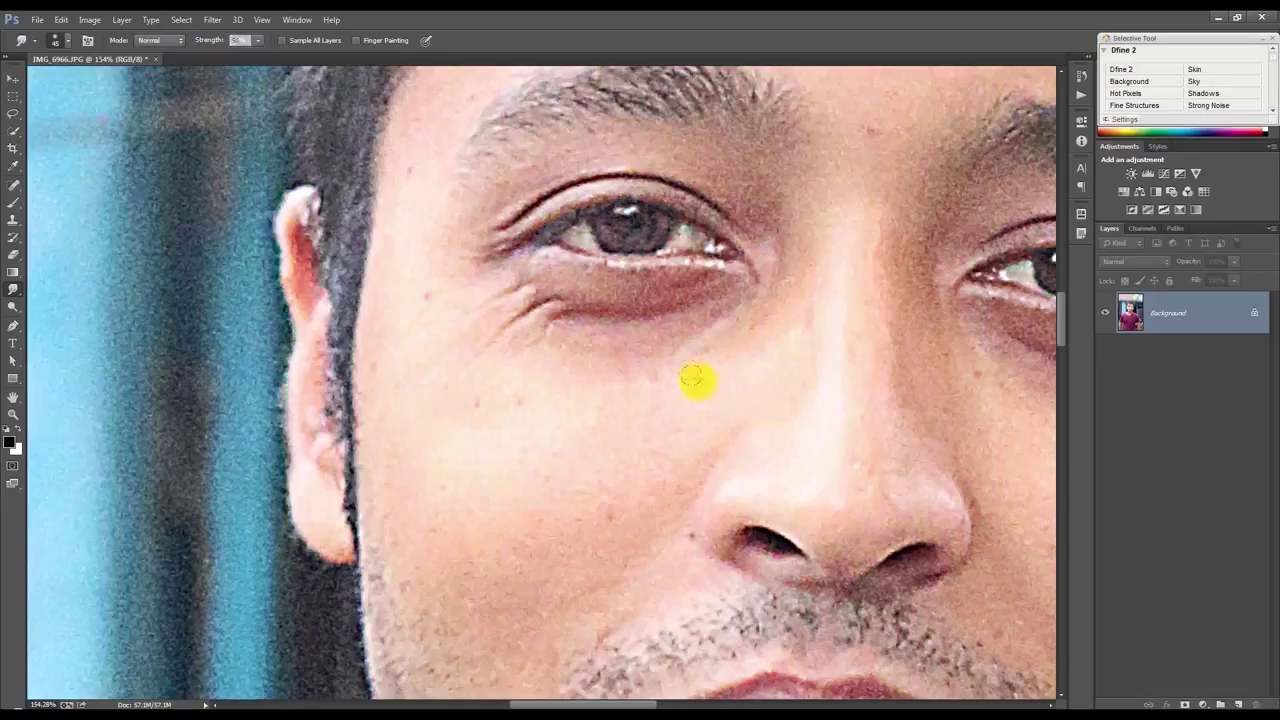
{"action": "left_click_drag", "start_coordinate": [828, 396], "coordinate": [840, 326]}
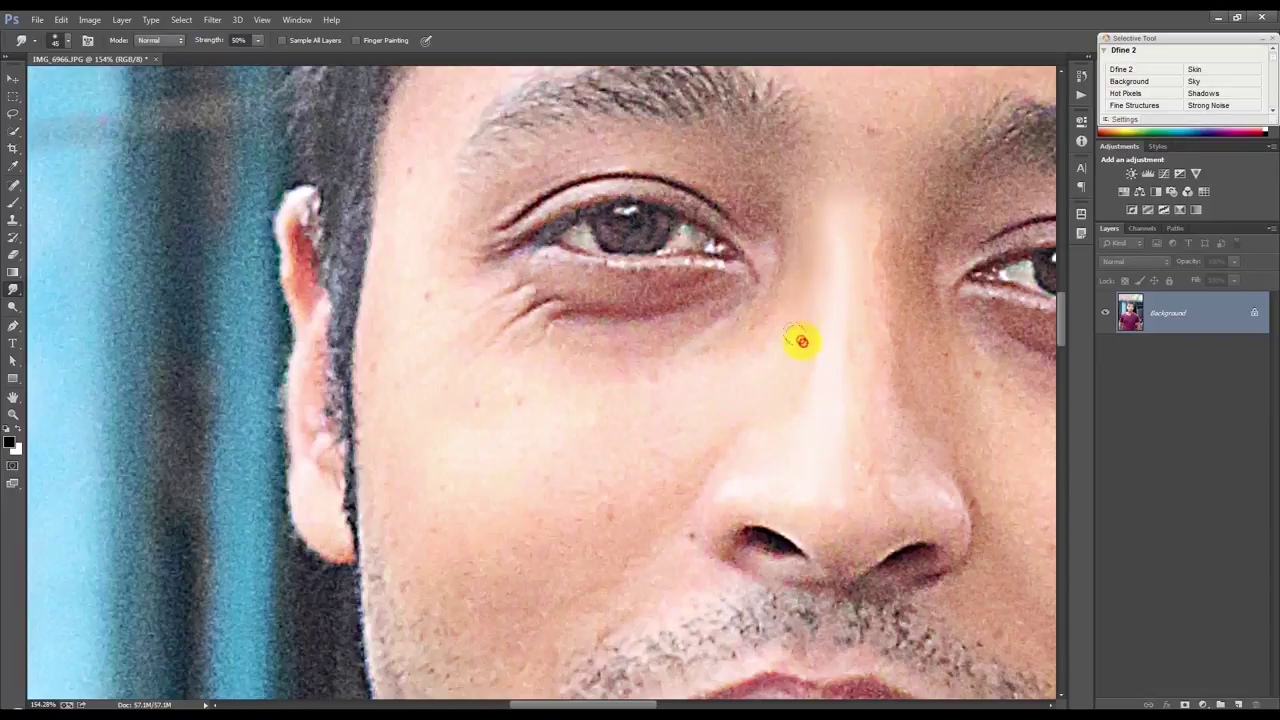
{"action": "mouse_move", "coordinate": [776, 422]}
{"action": "left_mouse_down"}
{"action": "mouse_move", "coordinate": [740, 520]}
{"action": "mouse_move", "coordinate": [877, 583]}
{"action": "left_mouse_up"}
{"action": "scroll", "coordinate": [850, 585], "scroll_direction": "down", "scroll_amount": 2}
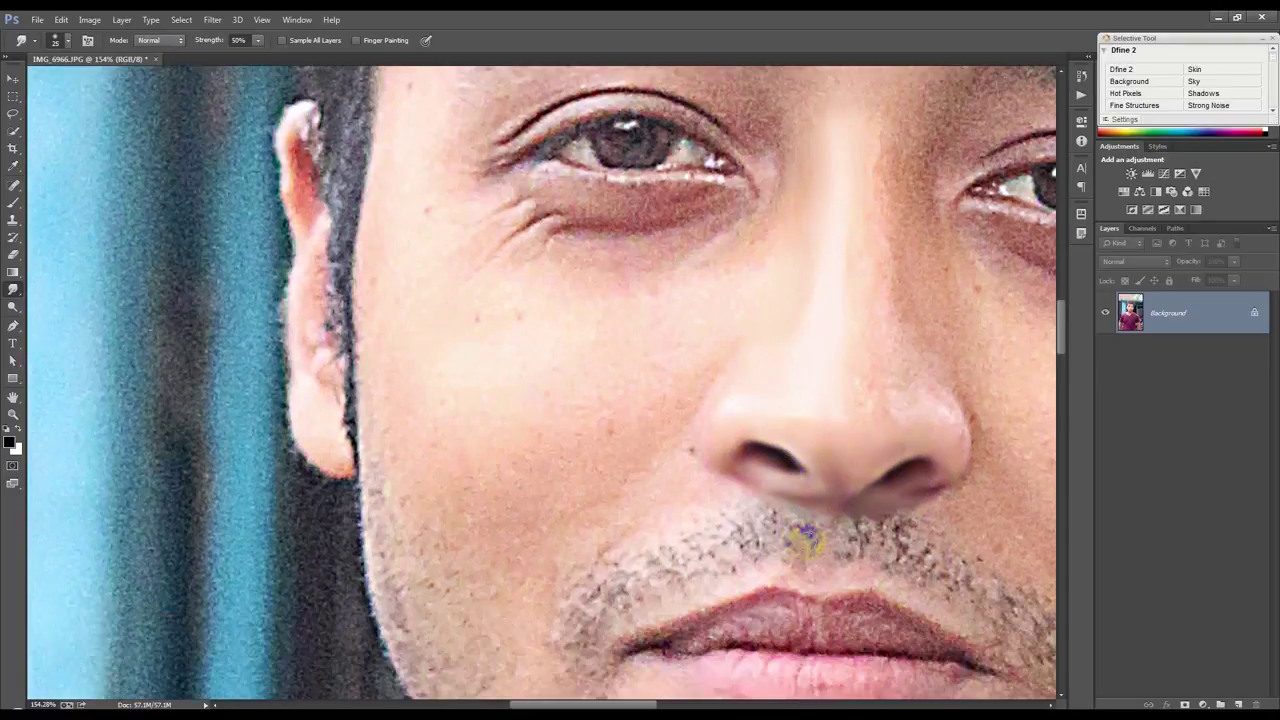
{"action": "mouse_move", "coordinate": [478, 457]}
{"action": "left_mouse_down"}
{"action": "mouse_move", "coordinate": [443, 429]}
{"action": "mouse_move", "coordinate": [443, 406]}
{"action": "left_mouse_up"}
{"action": "scroll", "coordinate": [443, 406], "scroll_direction": "up", "scroll_amount": 2}
Step: At 30% strength and brush size 30, smooth the right eye's lower lid and inner corner
{"action": "key", "text": "3"}
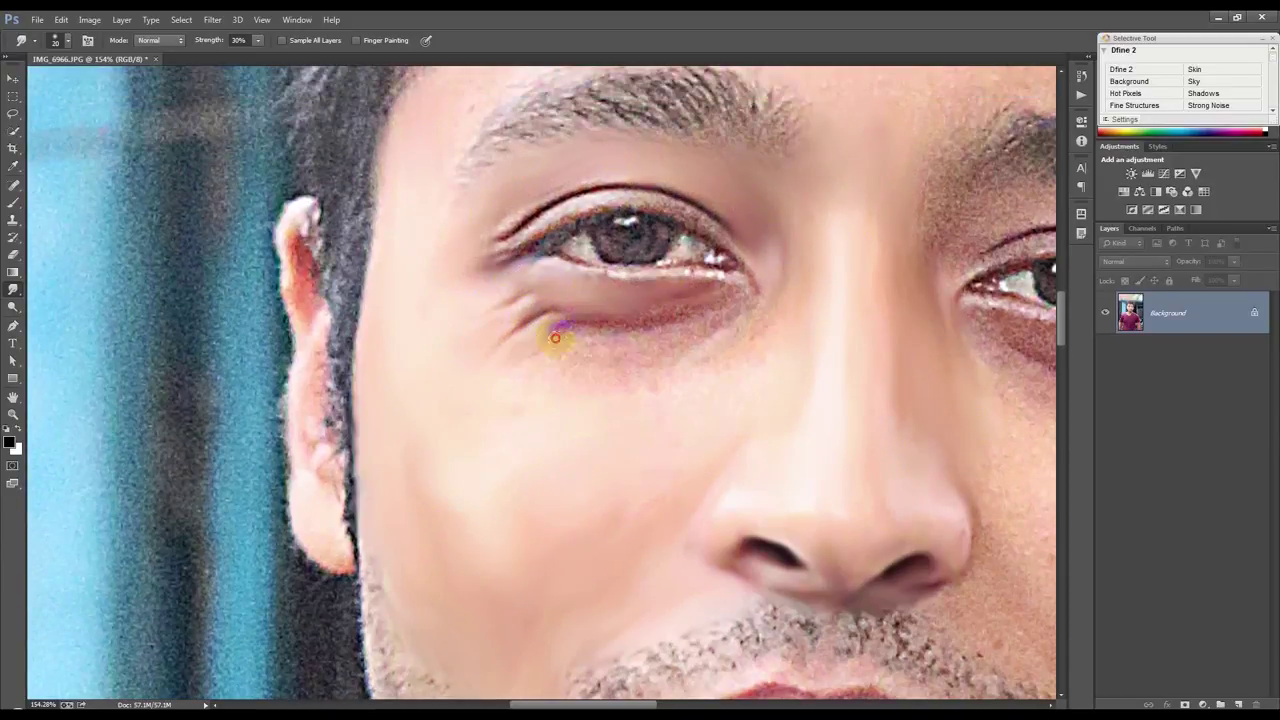
{"action": "scroll", "coordinate": [690, 330], "scroll_direction": "up", "scroll_amount": 1}
{"action": "key", "text": "bracketleft"}
{"action": "scroll", "coordinate": [600, 300], "scroll_direction": "up", "scroll_amount": 1}
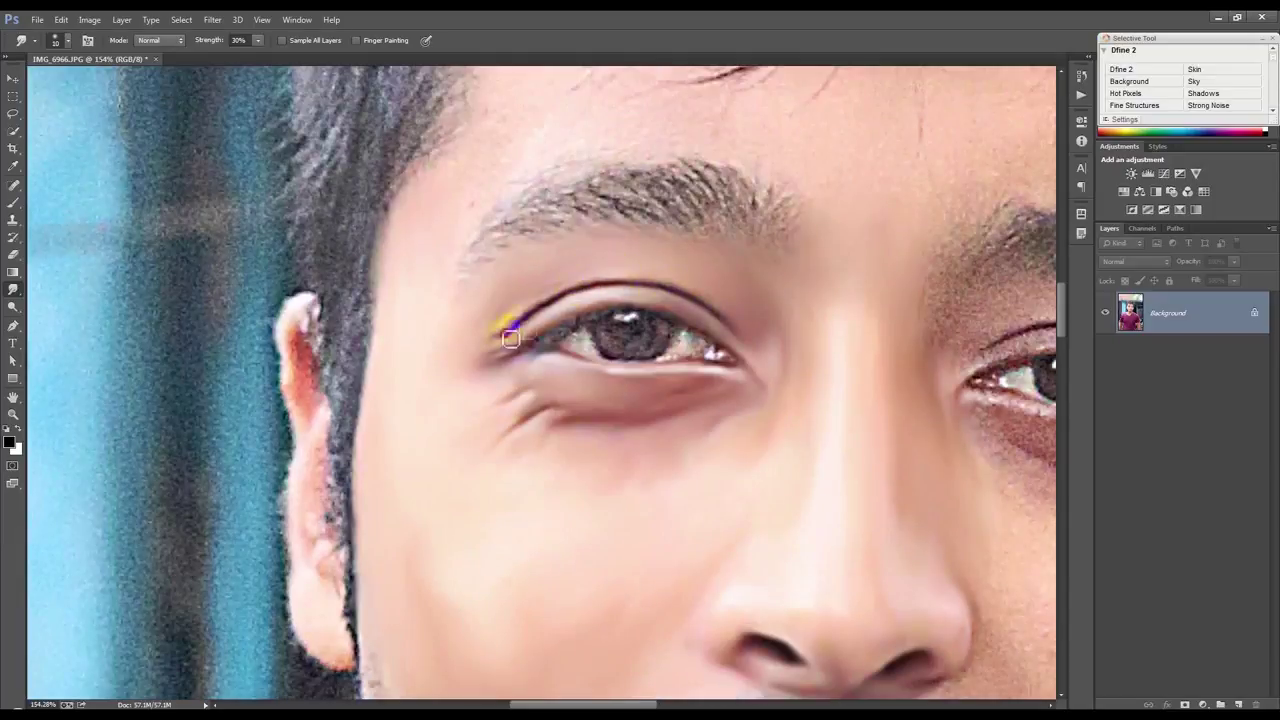
{"action": "scroll", "coordinate": [503, 336], "scroll_direction": "down", "scroll_amount": 1}
{"action": "key", "text": "bracketright"}
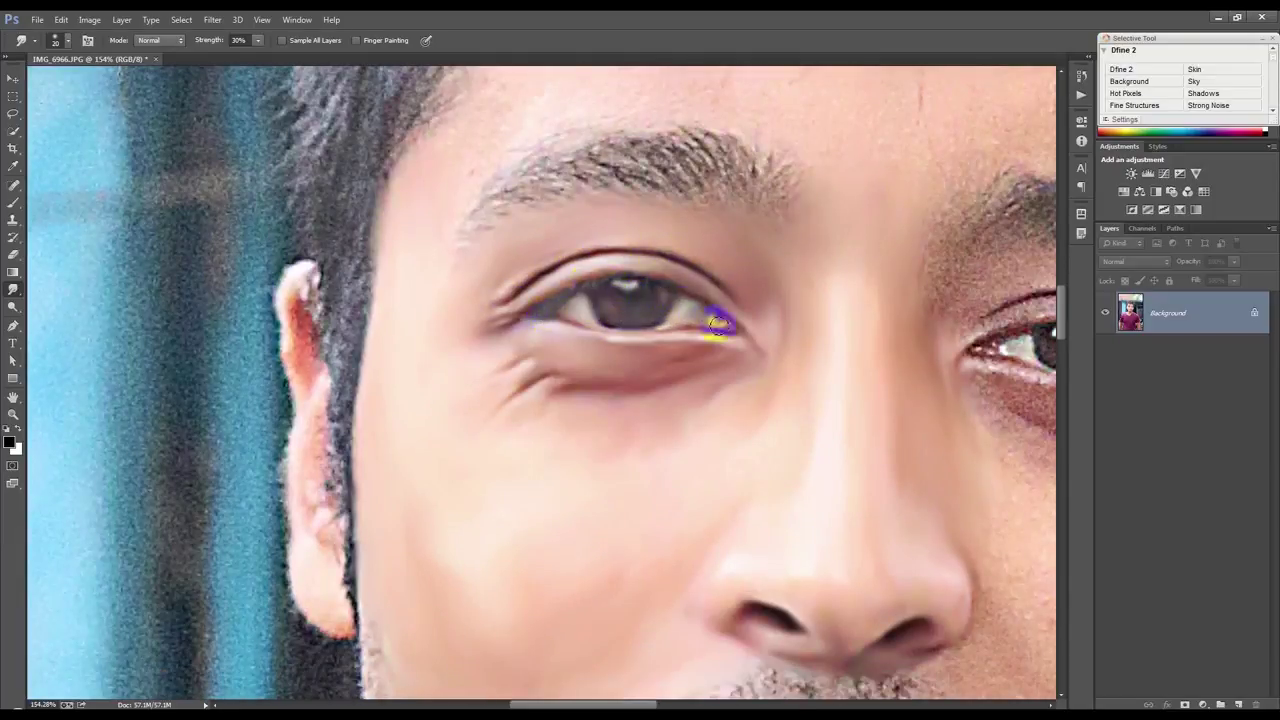
{"action": "scroll", "coordinate": [543, 337], "scroll_direction": "up", "scroll_amount": 5}
{"action": "scroll", "coordinate": [894, 349], "scroll_direction": "right", "scroll_amount": 5}
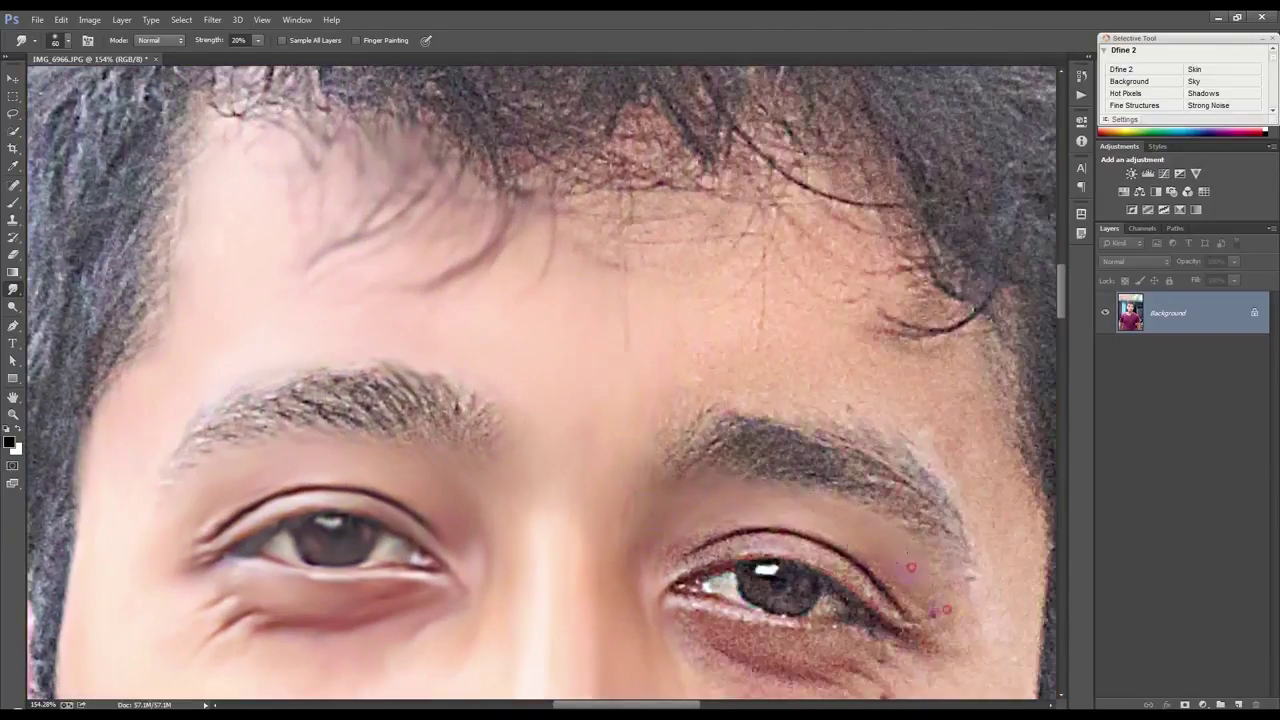
{"action": "scroll", "coordinate": [911, 568], "scroll_direction": "down", "scroll_amount": 1}
{"action": "key", "text": "bracketleft"}
{"action": "key", "text": "bracketleft"}
{"action": "key", "text": "bracketleft"}
{"action": "scroll", "coordinate": [686, 246], "scroll_direction": "down", "scroll_amount": 3}
{"action": "scroll", "coordinate": [610, 213], "scroll_direction": "up", "scroll_amount": 3}
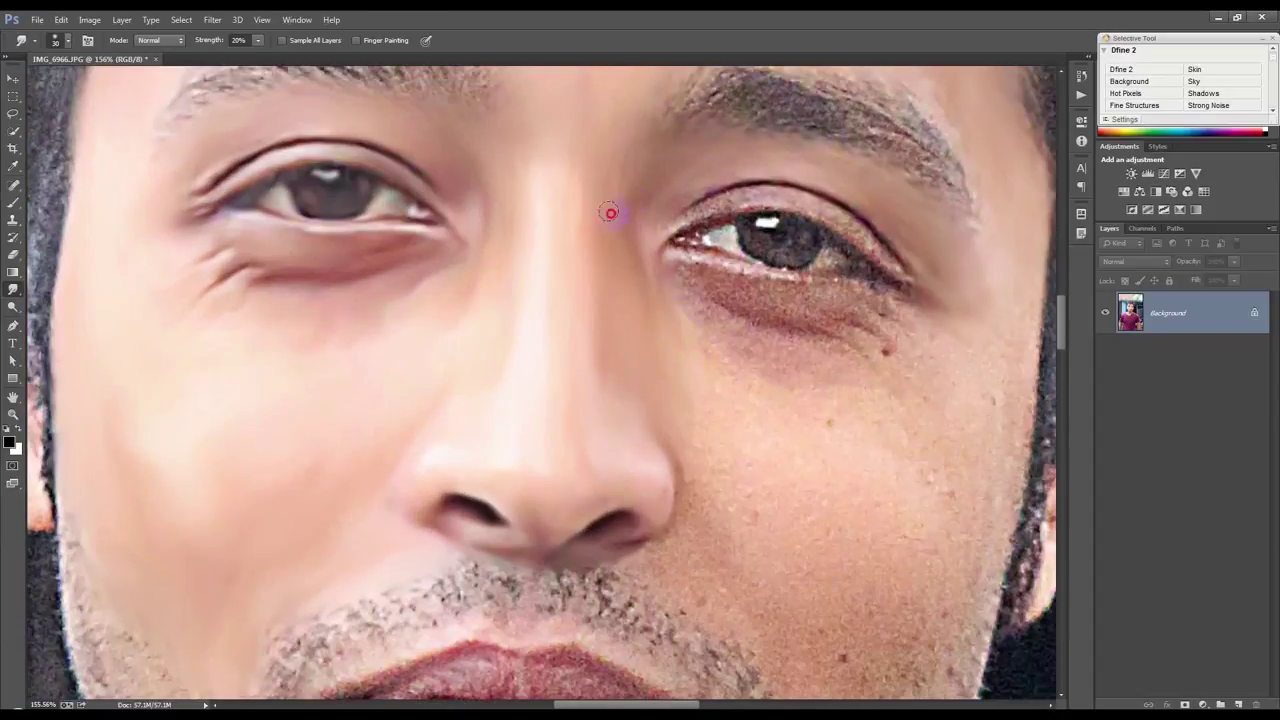
{"action": "scroll", "coordinate": [902, 406], "scroll_direction": "up", "scroll_amount": 2}
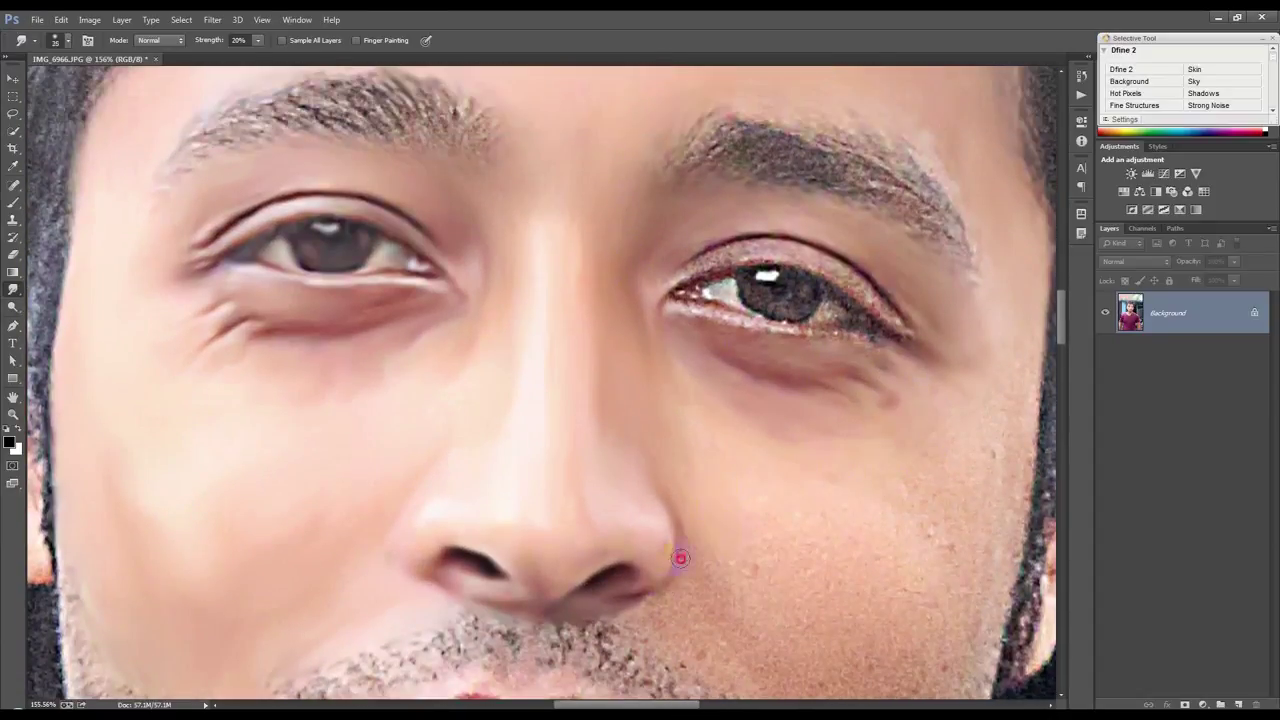
{"action": "scroll", "coordinate": [997, 448], "scroll_direction": "up", "scroll_amount": 2}
{"action": "left_click_drag", "start_coordinate": [700, 372], "coordinate": [765, 349]}
{"action": "scroll", "coordinate": [806, 345], "scroll_direction": "down", "scroll_amount": 5}
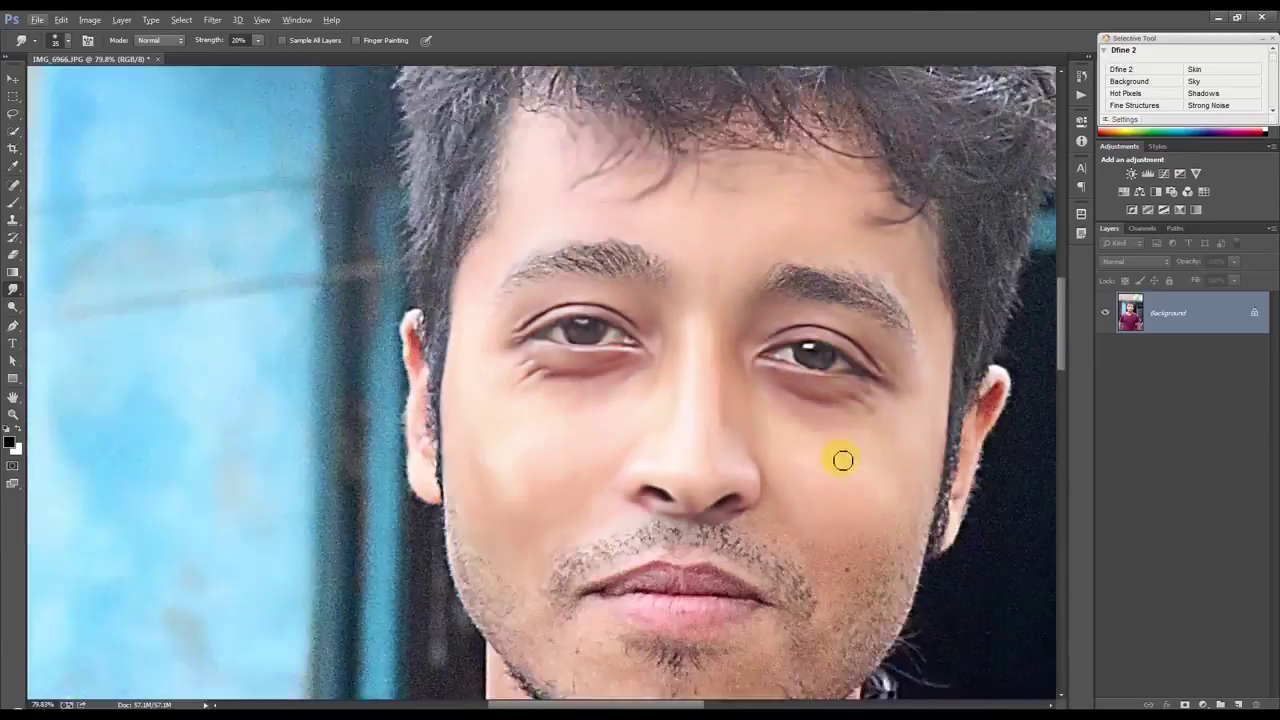
Step: Smudge the cheeks, jaw, chin stubble and hair into soft strokes
{"action": "scroll", "coordinate": [840, 457], "scroll_direction": "up", "scroll_amount": 4}
{"action": "left_click_drag", "start_coordinate": [917, 250], "coordinate": [709, 446]}
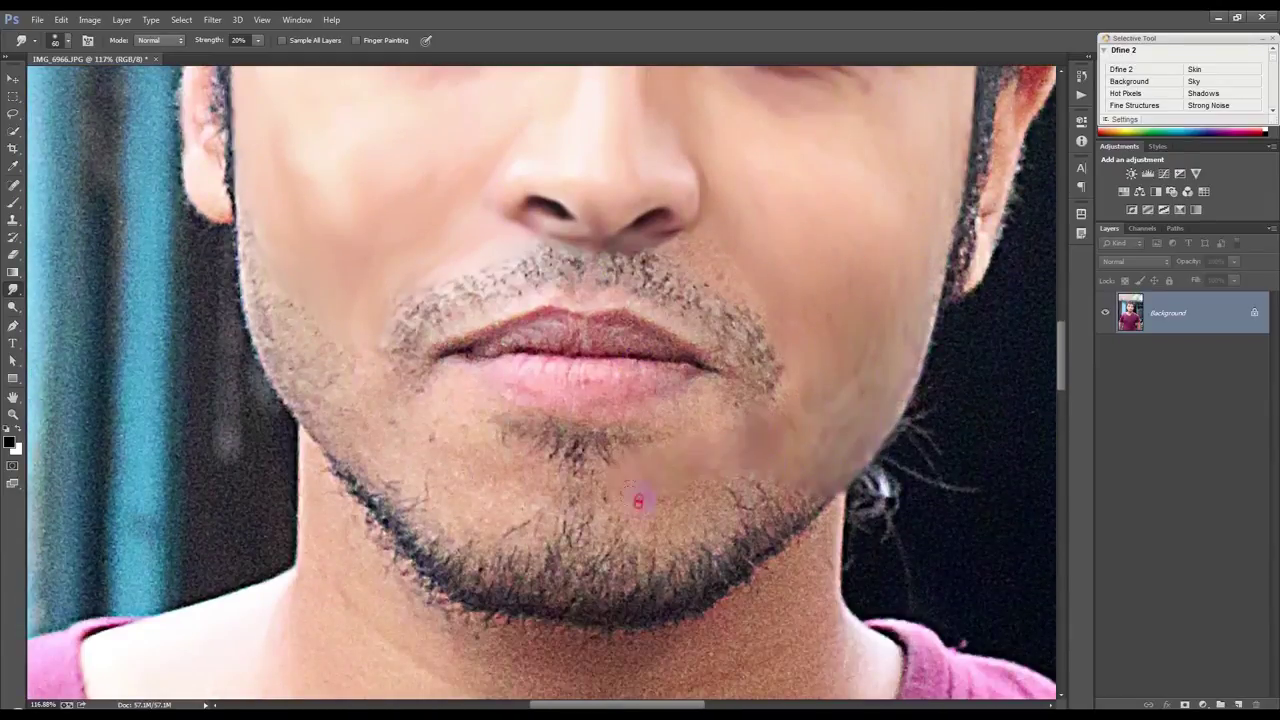
{"action": "left_click_drag", "start_coordinate": [459, 416], "coordinate": [265, 232]}
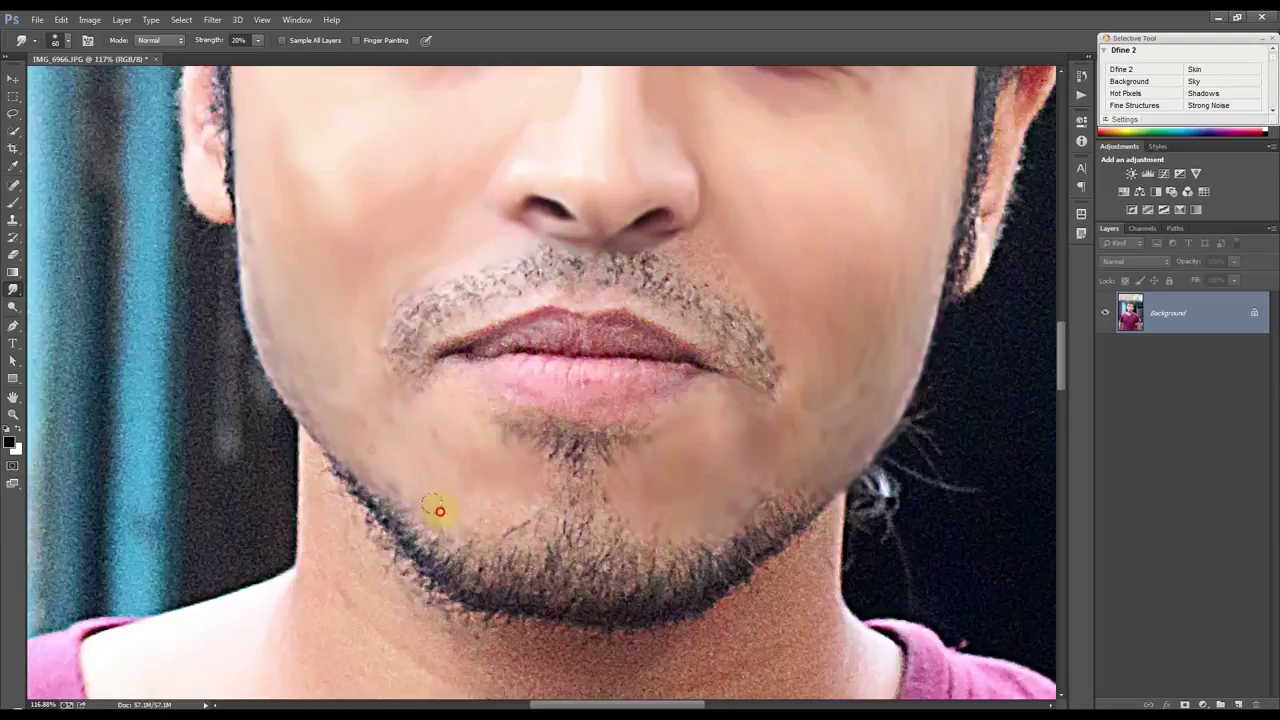
{"action": "scroll", "coordinate": [692, 437], "scroll_direction": "down", "scroll_amount": 1}
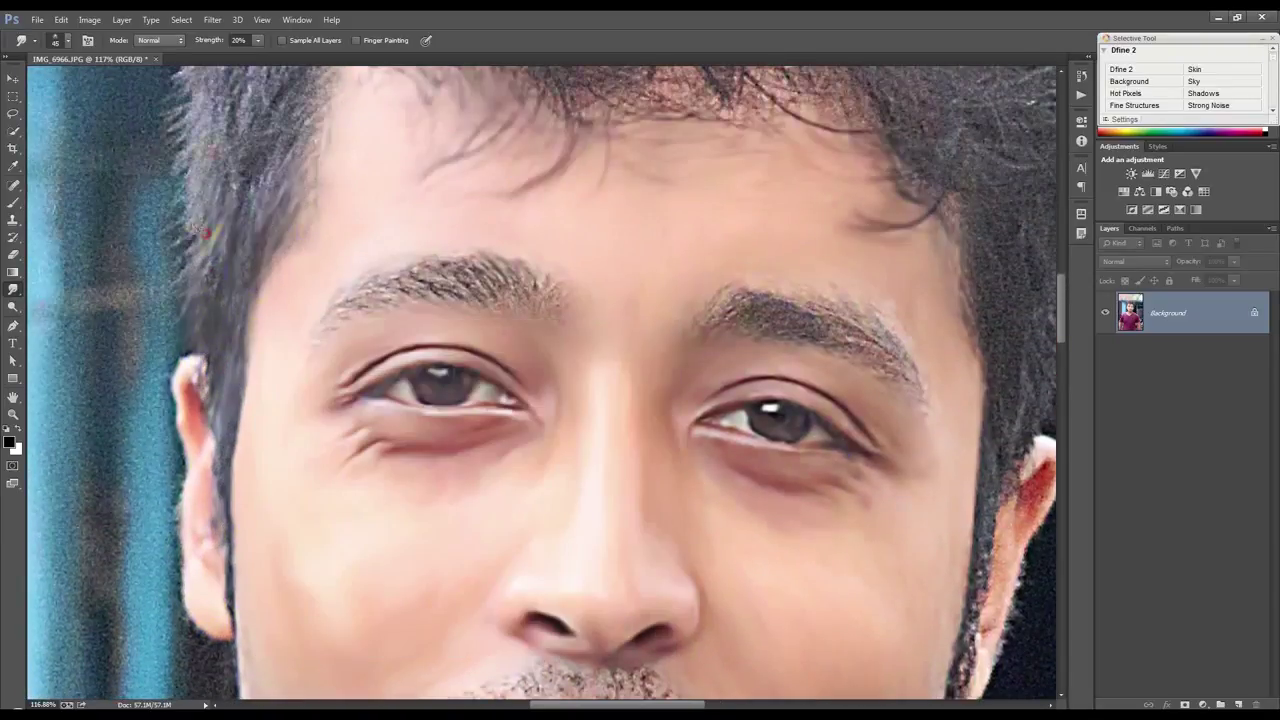
{"action": "scroll", "coordinate": [175, 228], "scroll_direction": "up", "scroll_amount": 2}
{"action": "scroll", "coordinate": [175, 228], "scroll_direction": "up", "scroll_amount": 4}
{"action": "scroll", "coordinate": [175, 228], "scroll_direction": "up", "scroll_amount": 2}
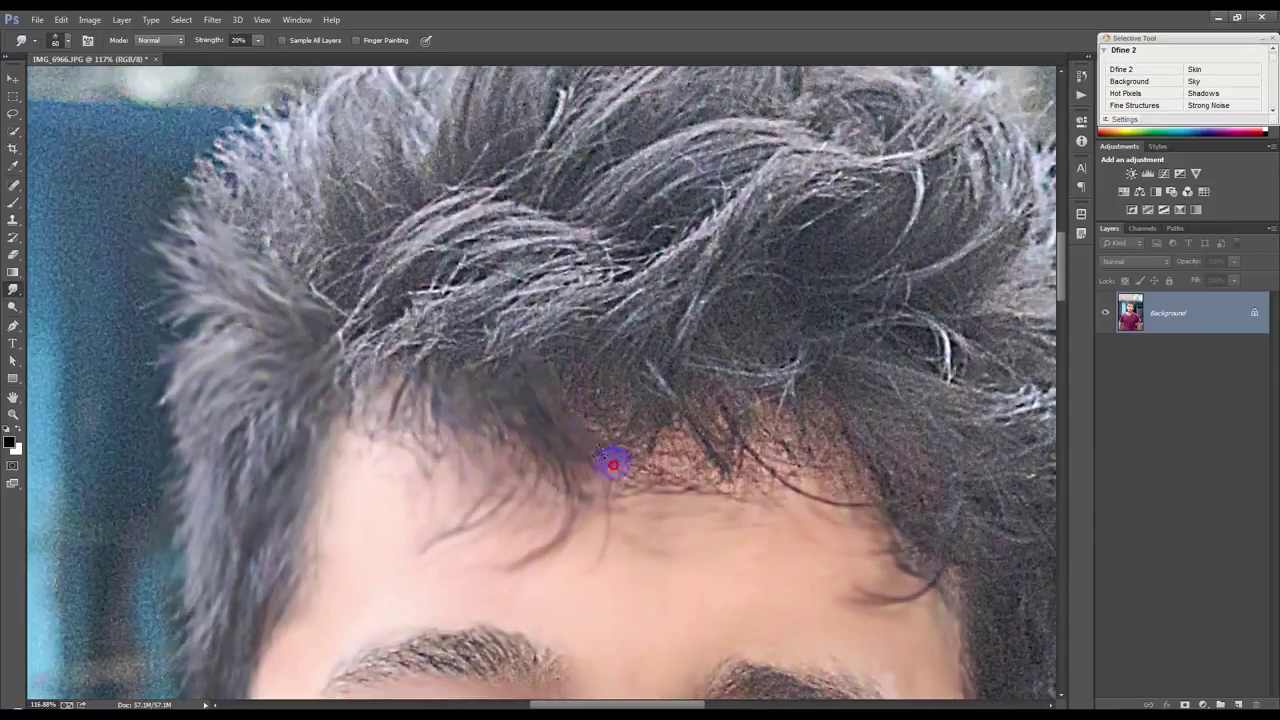
{"action": "left_click_drag", "start_coordinate": [740, 190], "coordinate": [437, 337]}
{"action": "scroll", "coordinate": [437, 337], "scroll_direction": "up", "scroll_amount": 1}
{"action": "scroll", "coordinate": [286, 320], "scroll_direction": "up", "scroll_amount": 1}
{"action": "left_click_drag", "start_coordinate": [414, 257], "coordinate": [793, 152]}
{"action": "scroll", "coordinate": [980, 277], "scroll_direction": "down", "scroll_amount": 1}
{"action": "scroll", "coordinate": [706, 280], "scroll_direction": "down", "scroll_amount": 1}
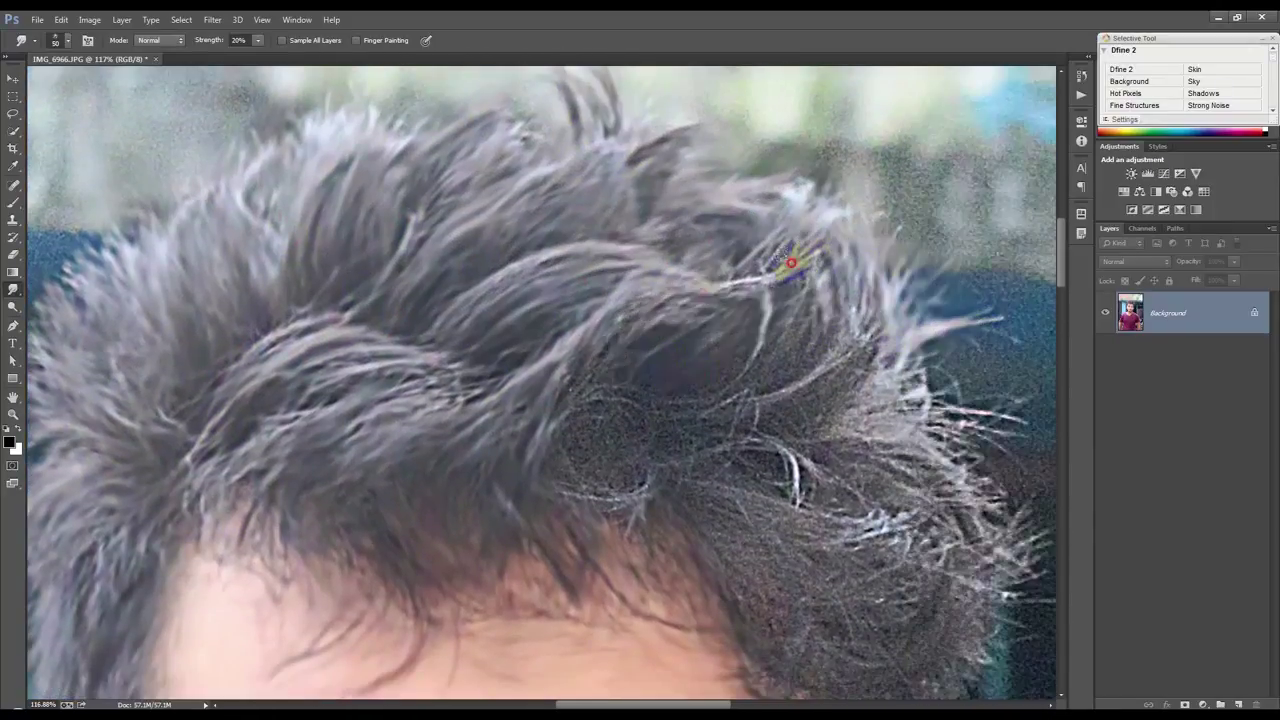
{"action": "scroll", "coordinate": [634, 314], "scroll_direction": "down", "scroll_amount": 2}
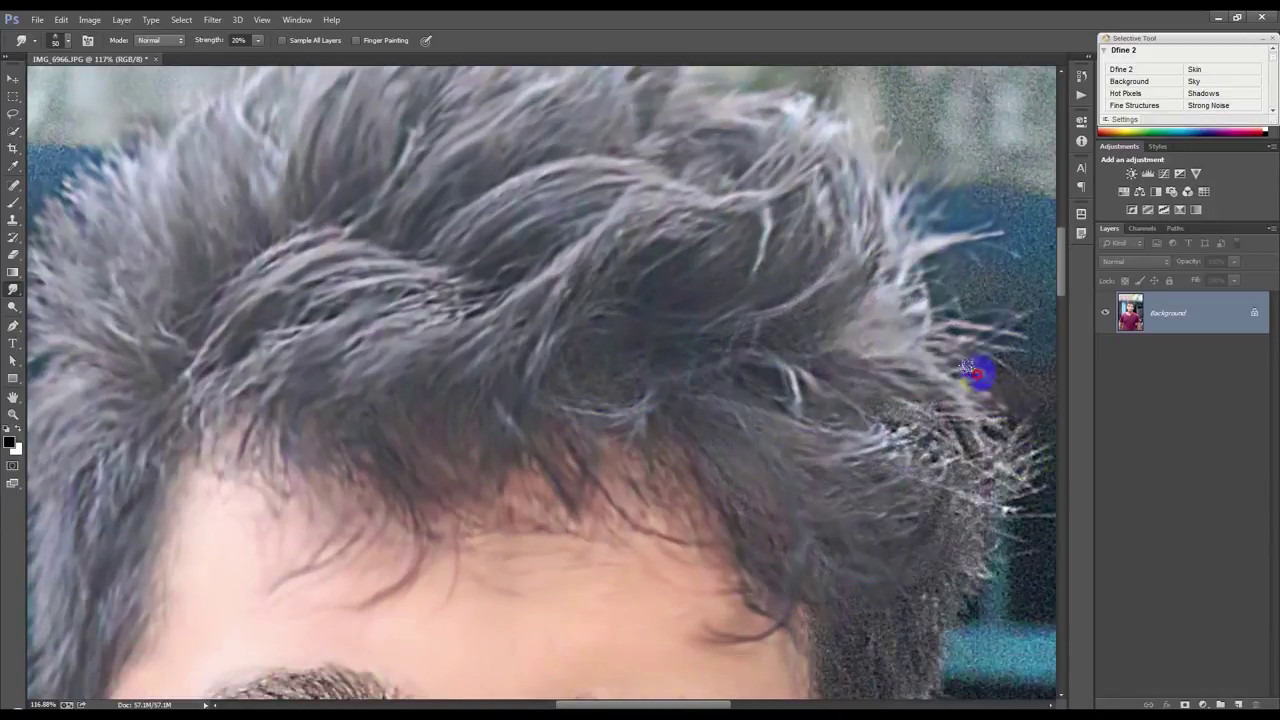
{"action": "scroll", "coordinate": [1034, 408], "scroll_direction": "down", "scroll_amount": 2}
{"action": "scroll", "coordinate": [705, 490], "scroll_direction": "down", "scroll_amount": 2}
{"action": "scroll", "coordinate": [707, 490], "scroll_direction": "left", "scroll_amount": 2}
Step: Smooth both eyebrows and the mustache into painted strokes
{"action": "left_click_drag", "start_coordinate": [520, 345], "coordinate": [697, 430]}
{"action": "mouse_move", "coordinate": [350, 335]}
{"action": "left_mouse_down"}
{"action": "mouse_move", "coordinate": [180, 317]}
{"action": "mouse_move", "coordinate": [206, 357]}
{"action": "left_mouse_up"}
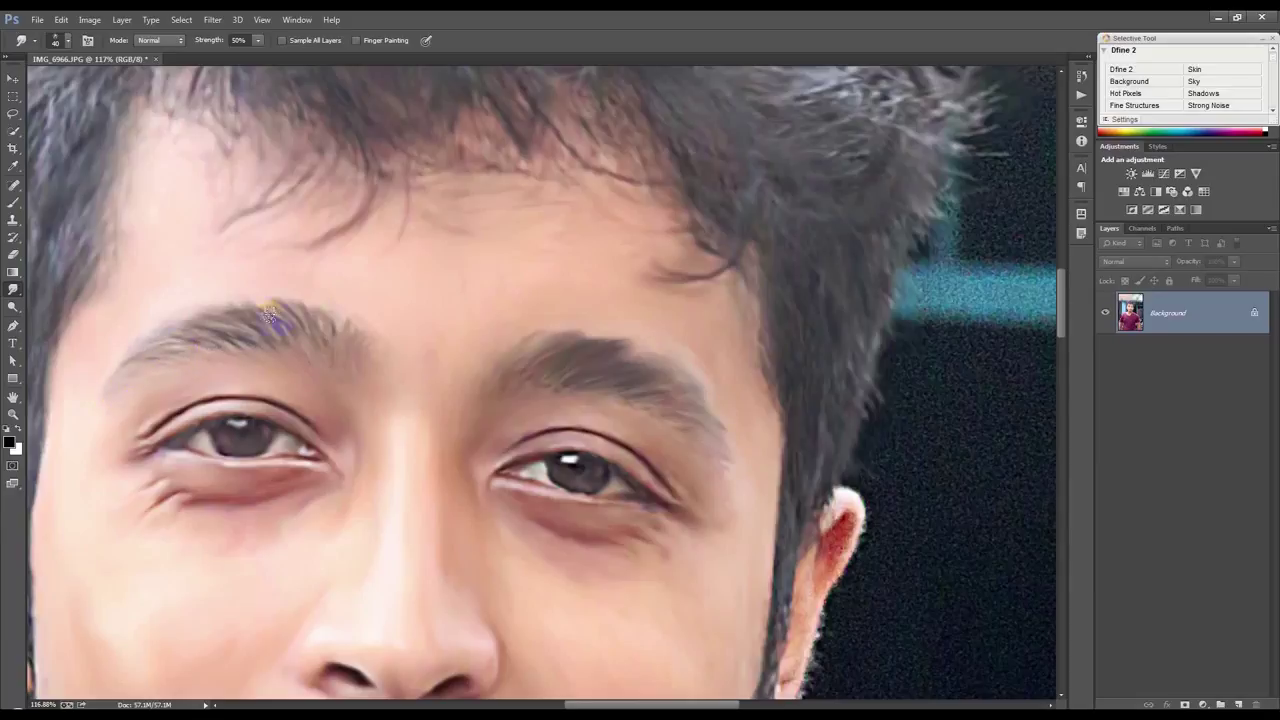
{"action": "scroll", "coordinate": [206, 357], "scroll_direction": "down", "scroll_amount": 1}
{"action": "mouse_move", "coordinate": [466, 288]}
{"action": "left_mouse_down"}
{"action": "mouse_move", "coordinate": [614, 243]}
{"action": "mouse_move", "coordinate": [790, 320]}
{"action": "left_mouse_up"}
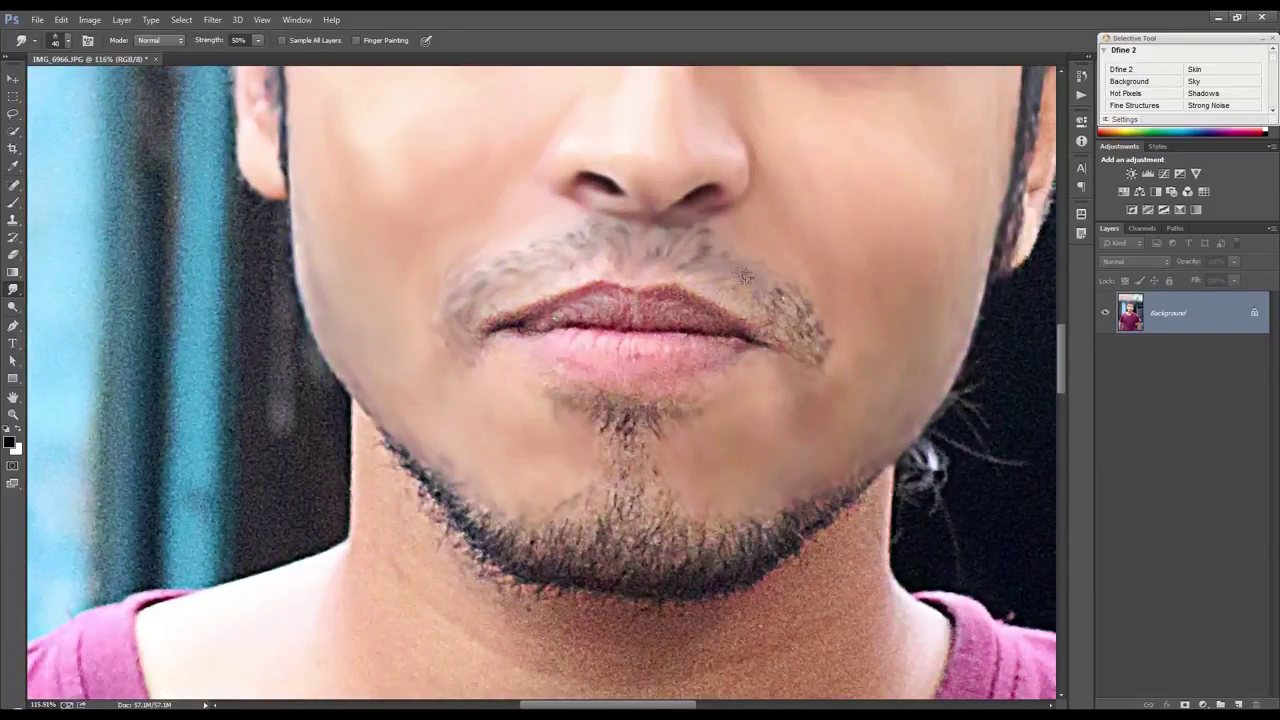
{"action": "scroll", "coordinate": [560, 274], "scroll_direction": "down", "scroll_amount": 1}
Step: At 20% strength and brush size 45, smooth the upper lip and lip line
{"action": "key", "text": "2"}
{"action": "left_click_drag", "start_coordinate": [551, 306], "coordinate": [737, 297]}
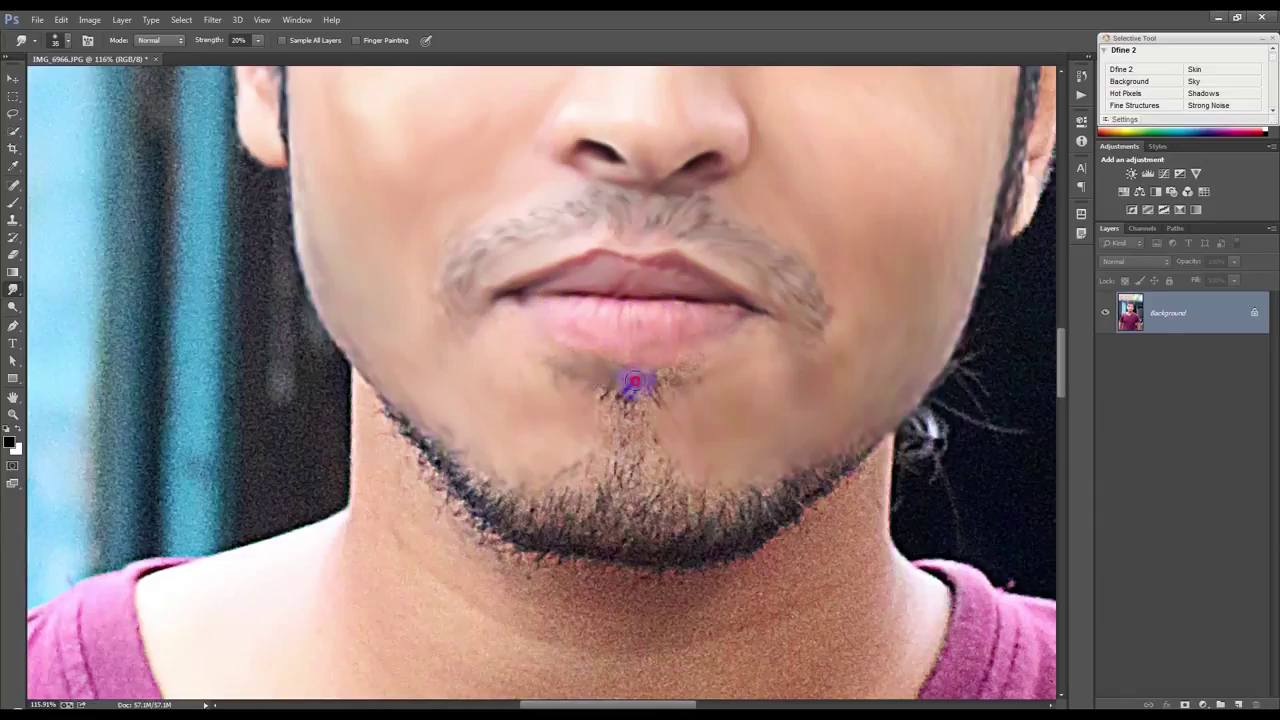
{"action": "scroll", "coordinate": [630, 370], "scroll_direction": "down", "scroll_amount": 1}
{"action": "scroll", "coordinate": [623, 343], "scroll_direction": "down", "scroll_amount": 1}
{"action": "key", "text": "bracketright"}
{"action": "mouse_move", "coordinate": [812, 410]}
{"action": "left_mouse_down"}
{"action": "mouse_move", "coordinate": [629, 443]}
{"action": "mouse_move", "coordinate": [505, 410]}
{"action": "left_mouse_up"}
Step: Set the brush to 80 then 50 and smooth the neck skin above the collar
{"action": "scroll", "coordinate": [480, 457], "scroll_direction": "down", "scroll_amount": 2}
{"action": "right_click", "coordinate": [480, 457]}
{"action": "type", "text": "80"}
{"action": "key", "text": "Return"}
{"action": "key", "text": "bracketleft"}
{"action": "key", "text": "bracketleft"}
{"action": "key", "text": "bracketleft"}
{"action": "scroll", "coordinate": [823, 503], "scroll_direction": "down", "scroll_amount": 1}
{"action": "scroll", "coordinate": [664, 562], "scroll_direction": "down", "scroll_amount": 1}
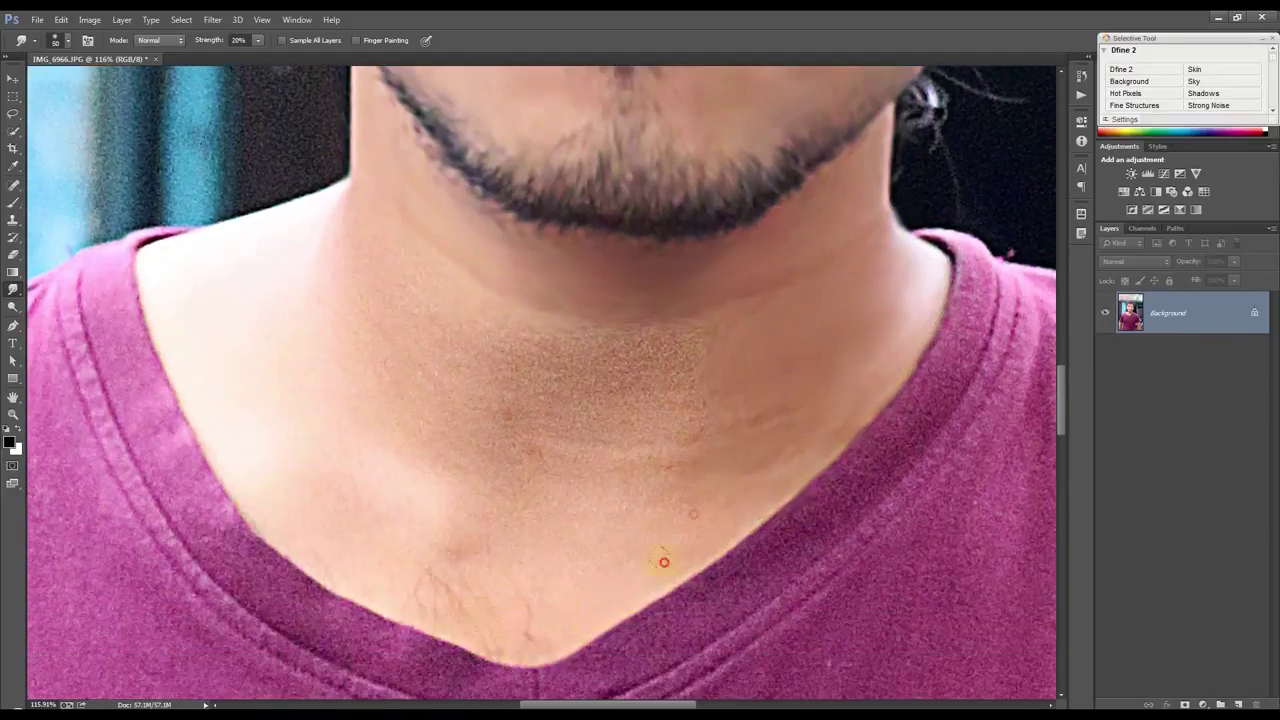
{"action": "mouse_move", "coordinate": [412, 496]}
{"action": "left_mouse_down"}
{"action": "mouse_move", "coordinate": [157, 349]}
{"action": "mouse_move", "coordinate": [429, 333]}
{"action": "left_mouse_up"}
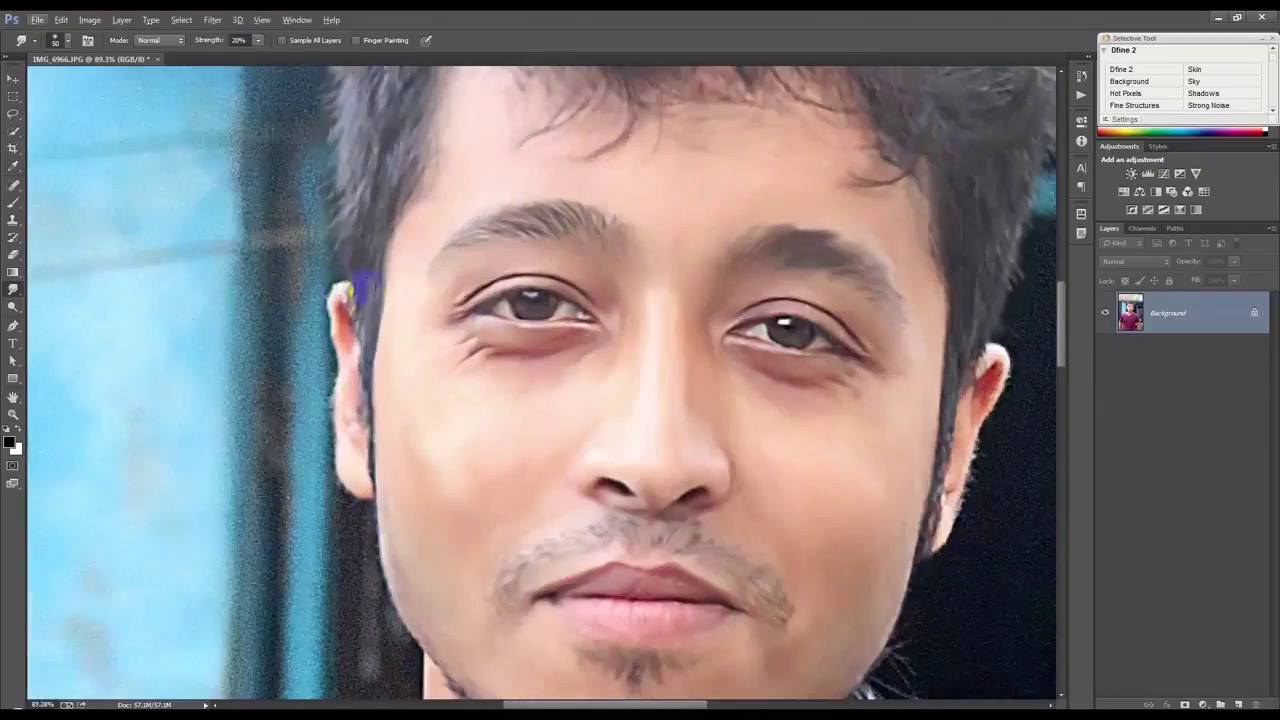
{"action": "scroll", "coordinate": [923, 455], "scroll_direction": "up", "scroll_amount": 1}
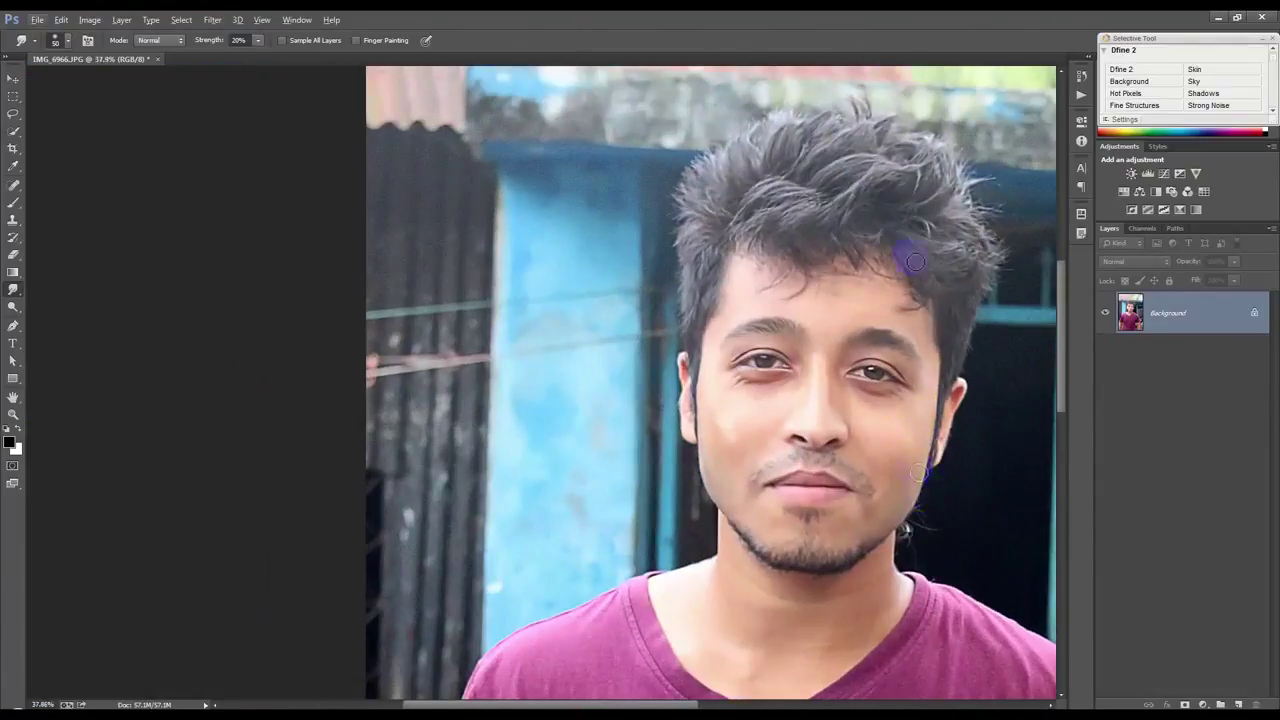
Step: Apply Unsharp Mask with 3.0 px radius and threshold 0, then return to the Smudge tool
{"action": "scroll", "coordinate": [918, 336], "scroll_direction": "down", "scroll_amount": 4}
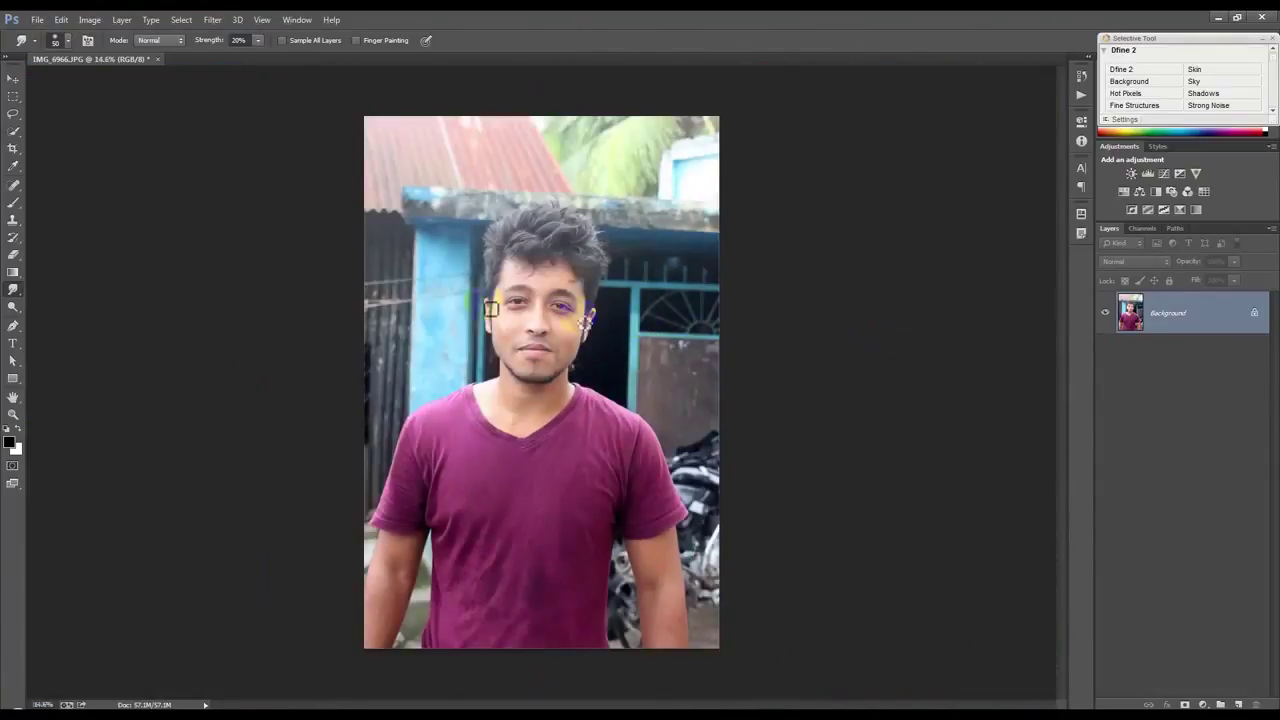
{"action": "scroll", "coordinate": [487, 305], "scroll_direction": "up", "scroll_amount": 3}
{"action": "scroll", "coordinate": [487, 305], "scroll_direction": "up", "scroll_amount": 2}
{"action": "left_click", "coordinate": [213, 20]}
{"action": "mouse_move", "coordinate": [226, 230]}
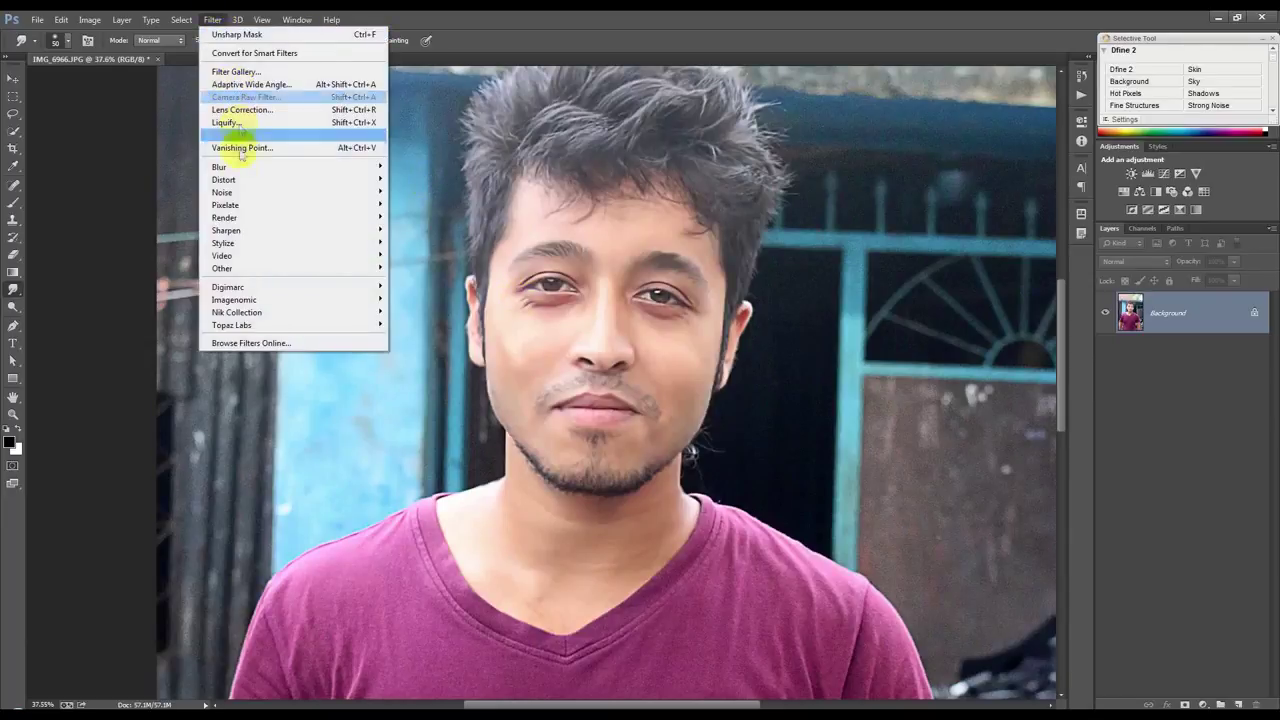
{"action": "left_click", "coordinate": [420, 293]}
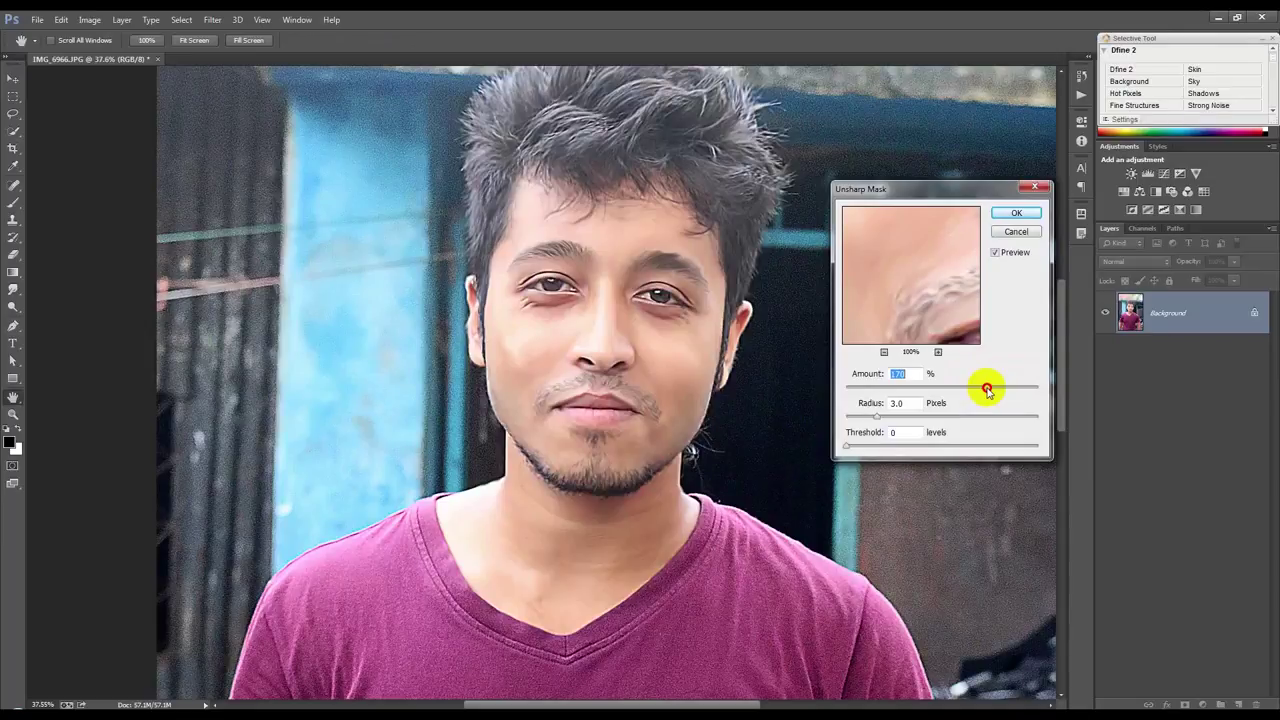
{"action": "left_click", "coordinate": [1016, 218]}
{"action": "key", "text": "r"}
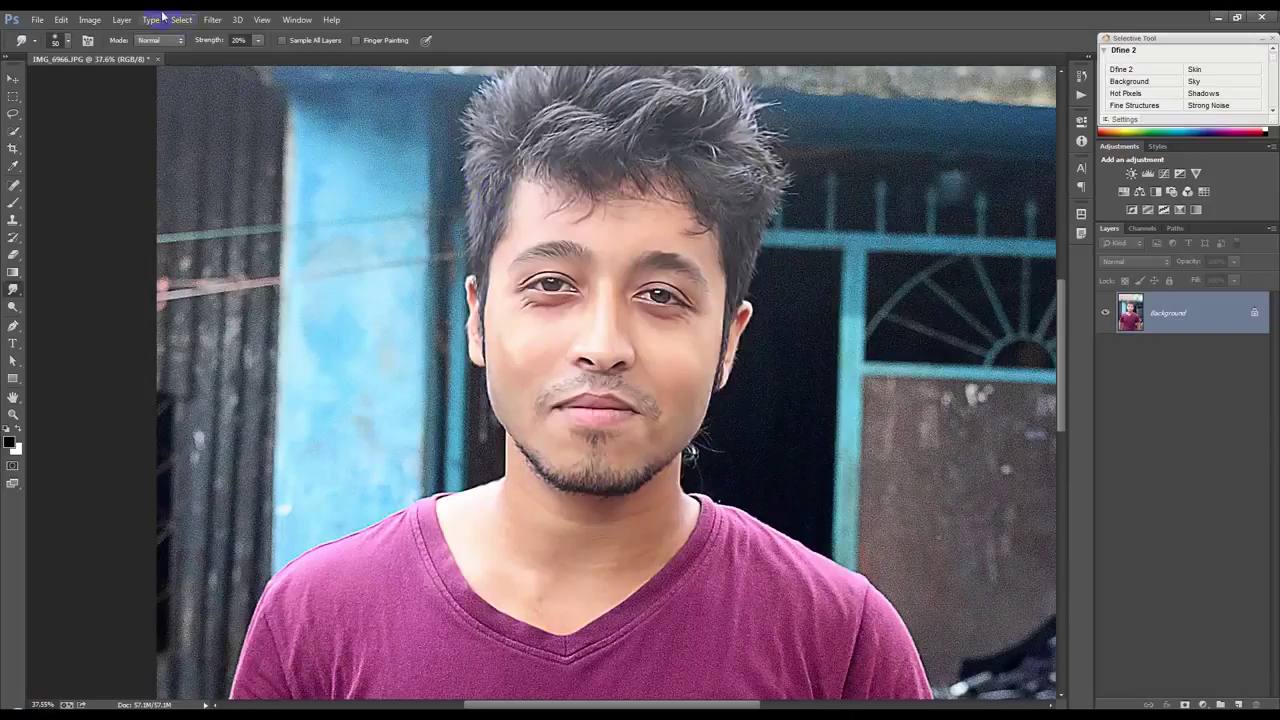
{"action": "scroll", "coordinate": [657, 477], "scroll_direction": "down", "scroll_amount": 3}
{"action": "scroll", "coordinate": [600, 460], "scroll_direction": "down", "scroll_amount": 1}
{"action": "scroll", "coordinate": [531, 444], "scroll_direction": "up", "scroll_amount": 3}
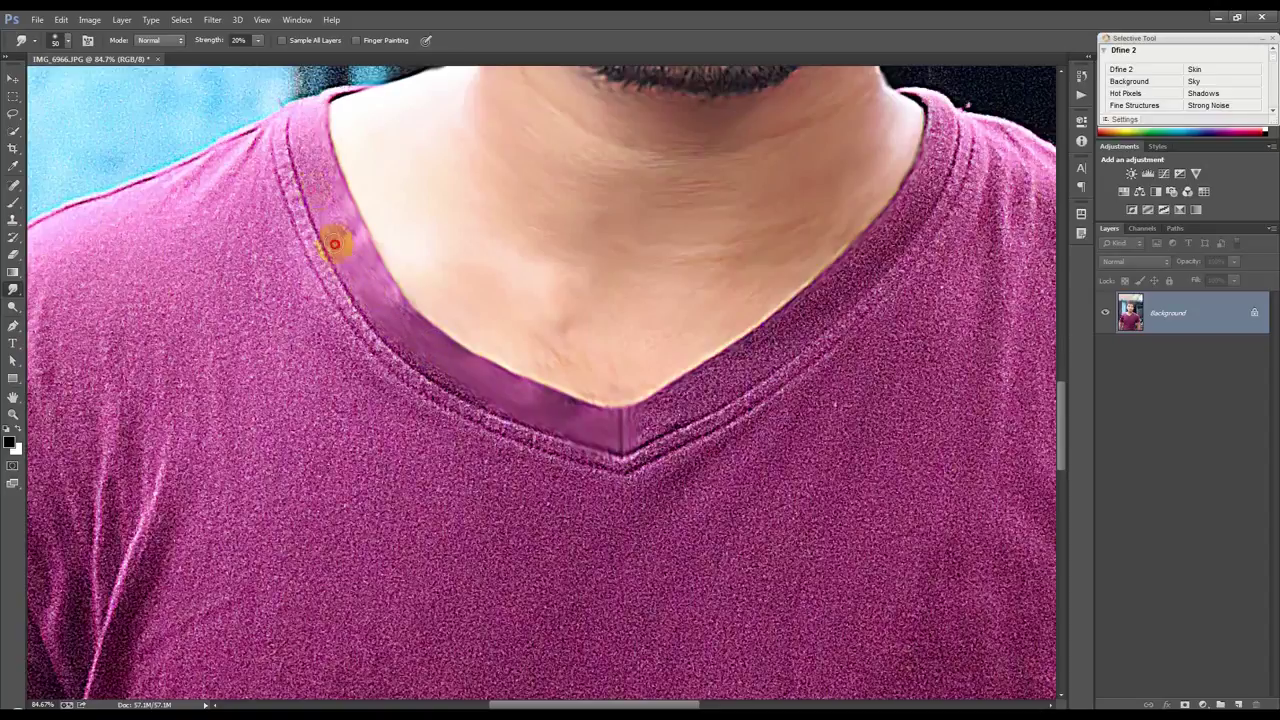
Step: Smudge both collar edges smooth and fill the light gap under the left armpit with purple
{"action": "left_click_drag", "start_coordinate": [319, 108], "coordinate": [363, 249]}
{"action": "mouse_move", "coordinate": [340, 202]}
{"action": "left_mouse_down"}
{"action": "mouse_move", "coordinate": [651, 434]}
{"action": "mouse_move", "coordinate": [831, 297]}
{"action": "mouse_move", "coordinate": [928, 100]}
{"action": "mouse_move", "coordinate": [820, 342]}
{"action": "left_mouse_up"}
{"action": "scroll", "coordinate": [820, 342], "scroll_direction": "down", "scroll_amount": 3}
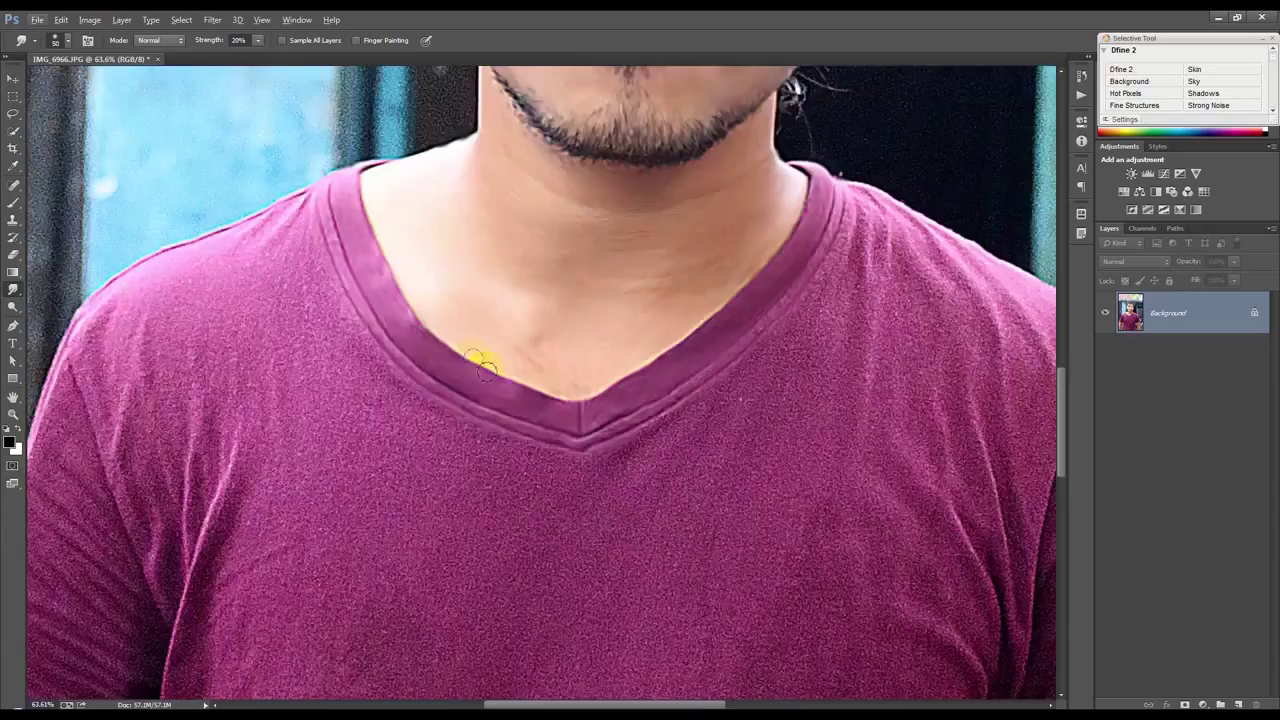
{"action": "scroll", "coordinate": [590, 335], "scroll_direction": "down", "scroll_amount": 5}
{"action": "left_click_drag", "start_coordinate": [350, 366], "coordinate": [338, 405]}
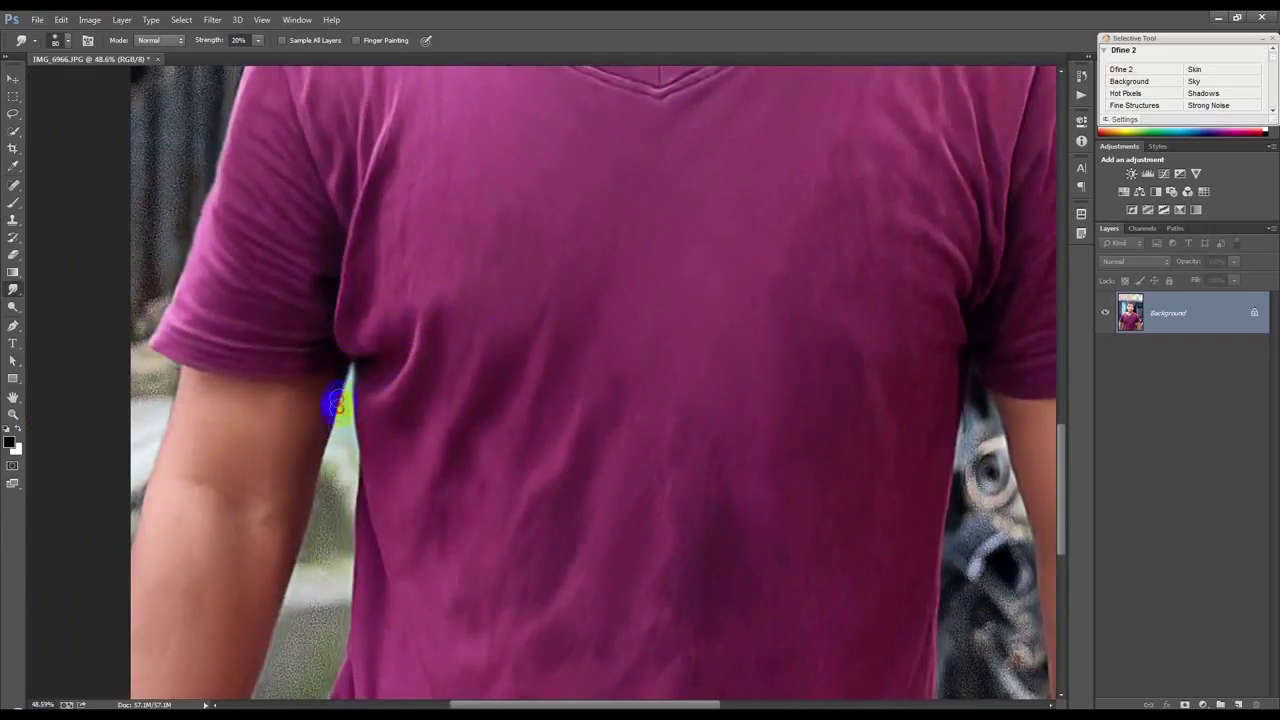
{"action": "scroll", "coordinate": [374, 457], "scroll_direction": "down", "scroll_amount": 2}
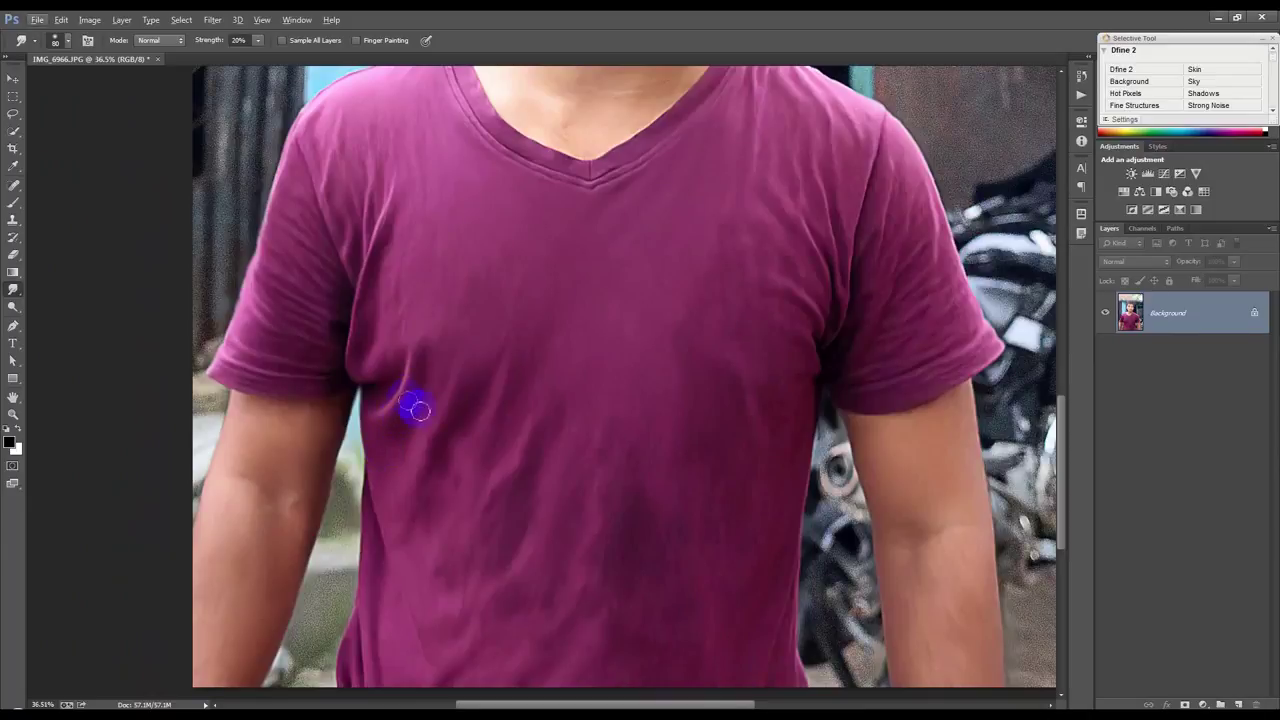
{"action": "left_click", "coordinate": [13, 326]}
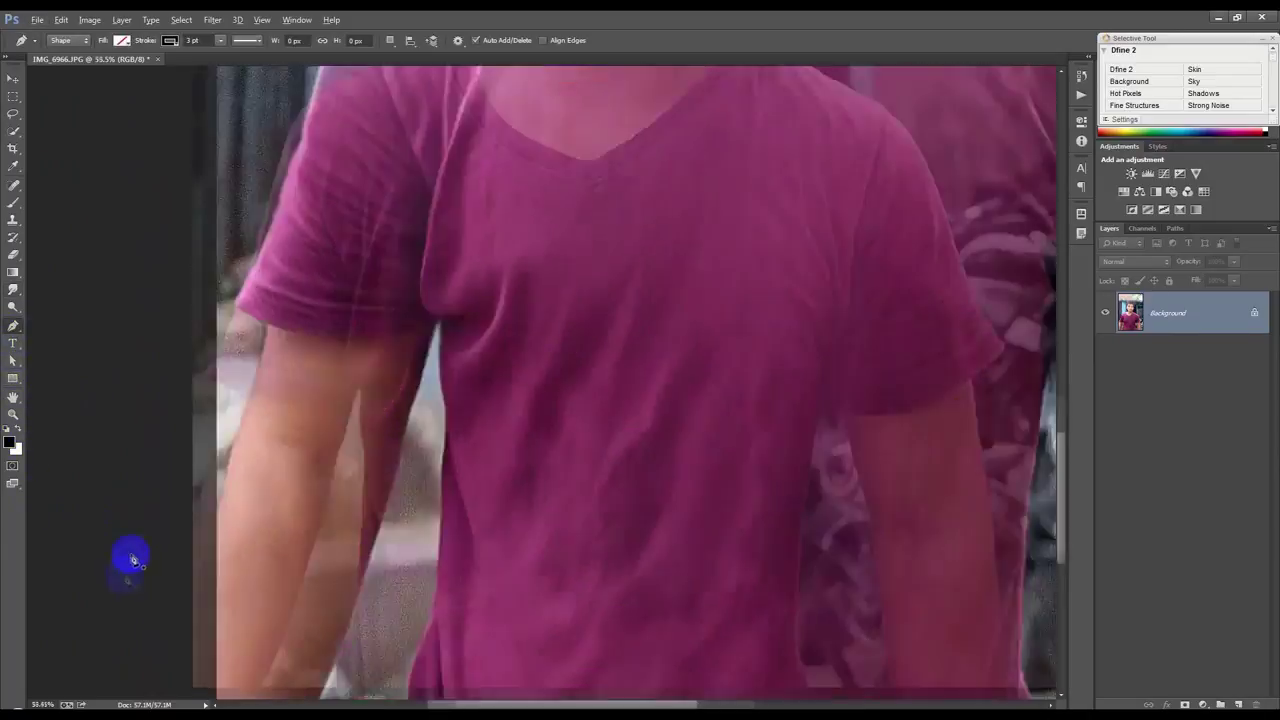
Step: Start the pen path on the arm's edge with the pen set to plain Path mode
{"action": "scroll", "coordinate": [128, 571], "scroll_direction": "up", "scroll_amount": 4}
{"action": "left_click", "coordinate": [244, 508]}
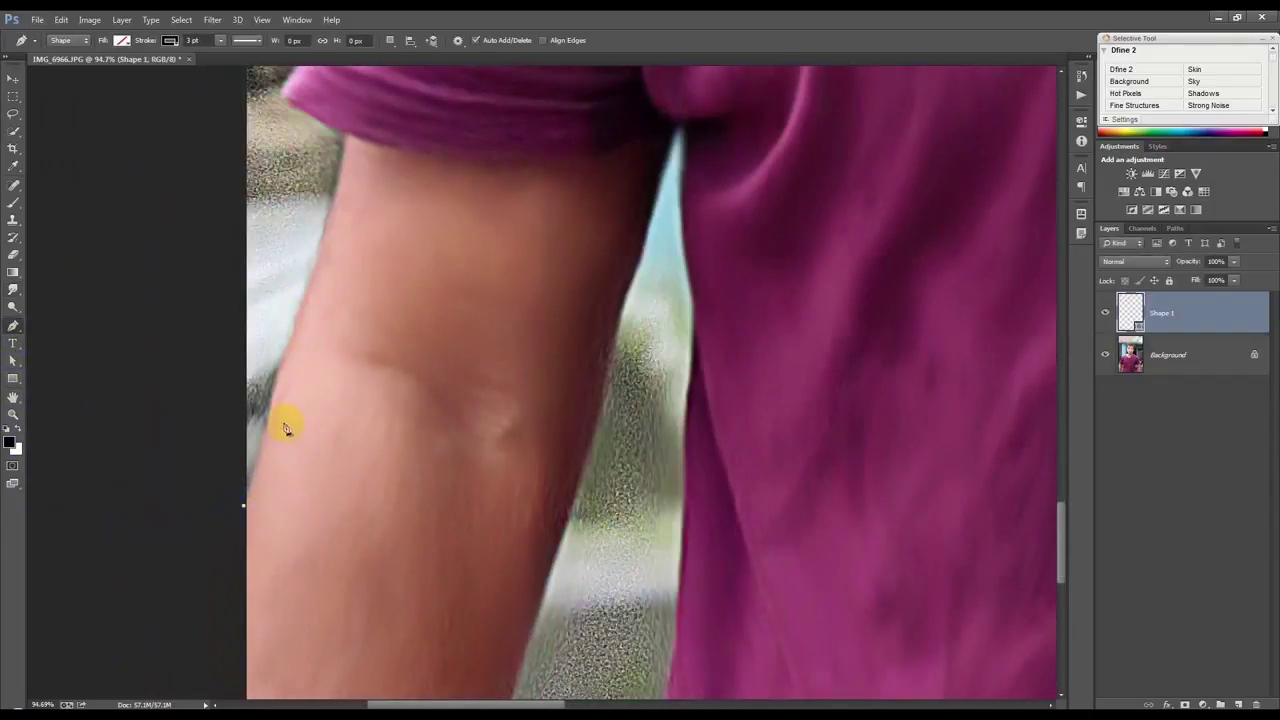
{"action": "left_click_drag", "start_coordinate": [278, 365], "coordinate": [292, 348]}
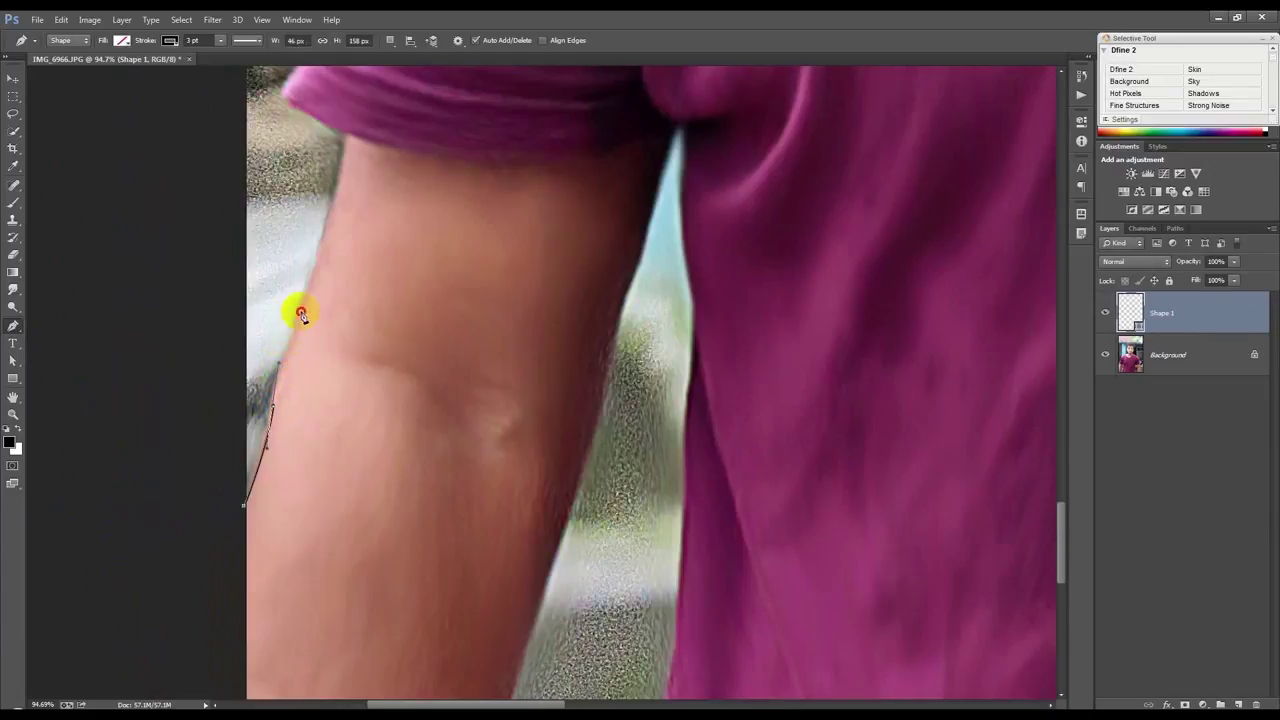
{"action": "left_click", "coordinate": [60, 40]}
{"action": "left_click", "coordinate": [60, 62]}
Step: Trace anchors along the shoulder, over the top of the hair and down to the neck
{"action": "scroll", "coordinate": [280, 350], "scroll_direction": "up", "scroll_amount": 5}
{"action": "scroll", "coordinate": [306, 263], "scroll_direction": "up", "scroll_amount": 5}
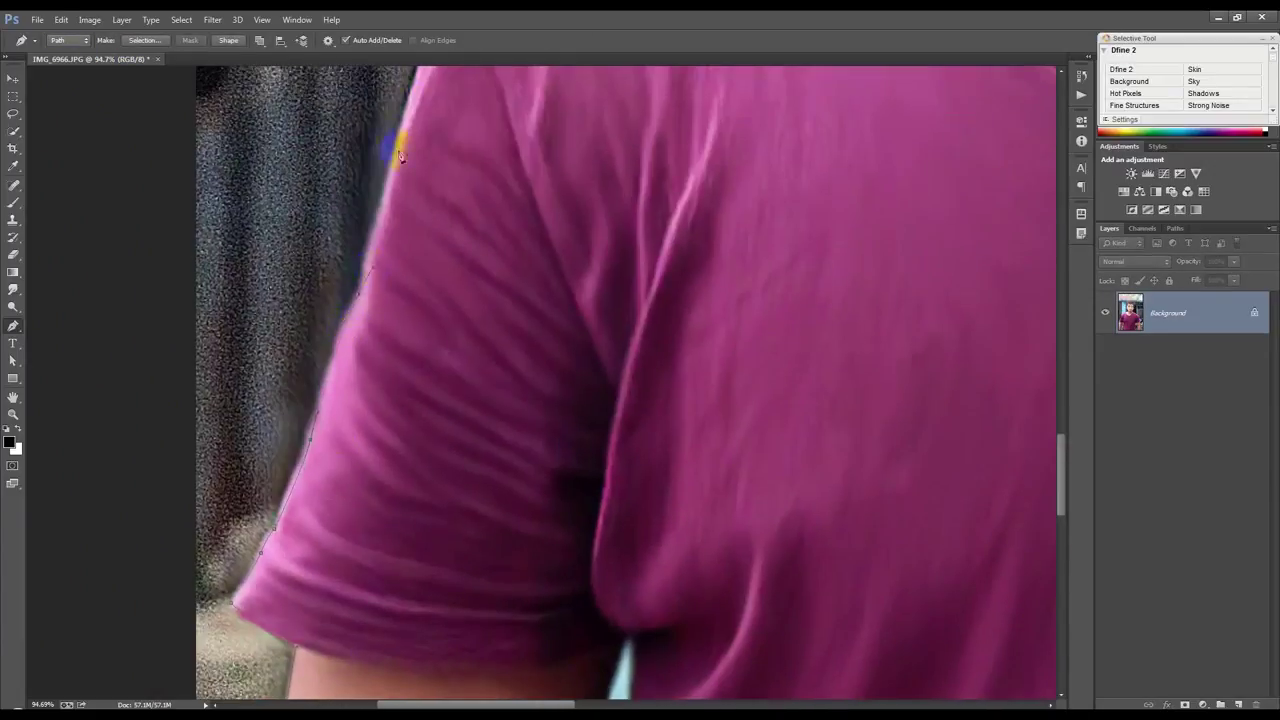
{"action": "scroll", "coordinate": [451, 189], "scroll_direction": "up", "scroll_amount": 5}
{"action": "scroll", "coordinate": [457, 277], "scroll_direction": "up", "scroll_amount": 5}
{"action": "left_click", "coordinate": [600, 209]}
{"action": "scroll", "coordinate": [600, 209], "scroll_direction": "up", "scroll_amount": 2}
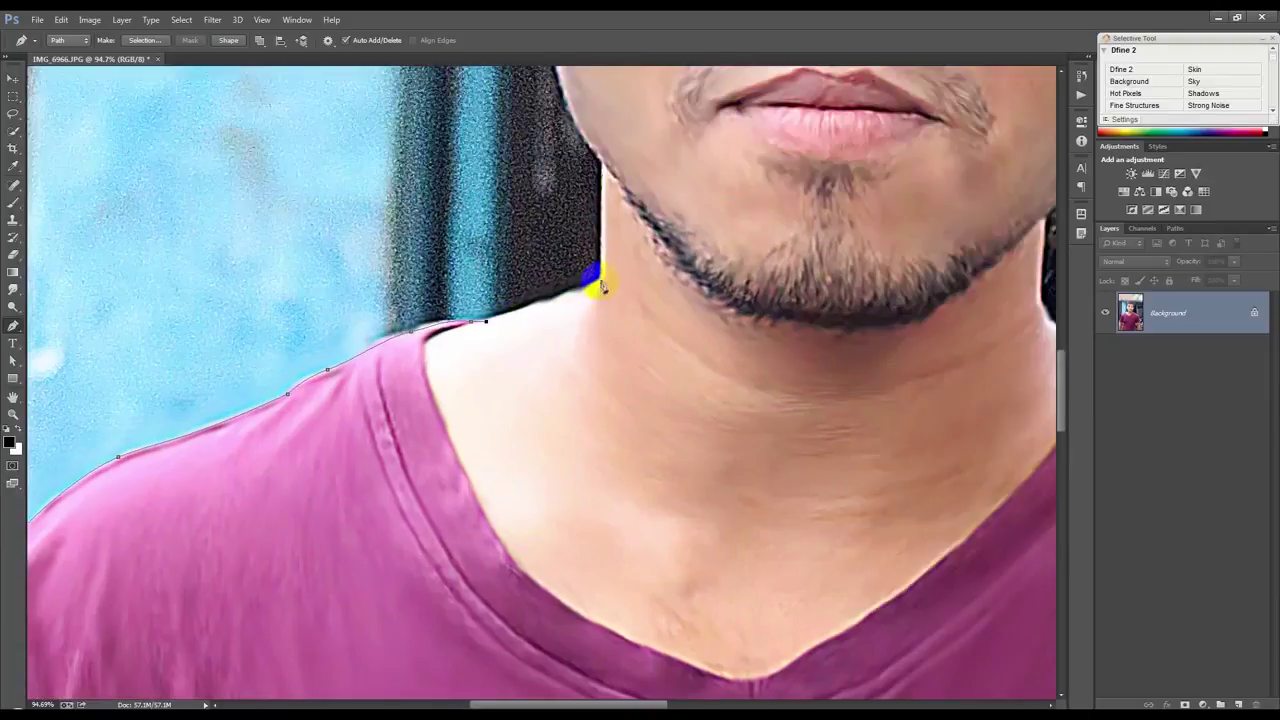
{"action": "scroll", "coordinate": [595, 292], "scroll_direction": "up", "scroll_amount": 5}
{"action": "scroll", "coordinate": [486, 251], "scroll_direction": "up", "scroll_amount": 4}
{"action": "scroll", "coordinate": [514, 232], "scroll_direction": "up", "scroll_amount": 5}
{"action": "scroll", "coordinate": [600, 300], "scroll_direction": "down", "scroll_amount": 3}
{"action": "left_click", "coordinate": [694, 200]}
{"action": "scroll", "coordinate": [898, 403], "scroll_direction": "up", "scroll_amount": 5}
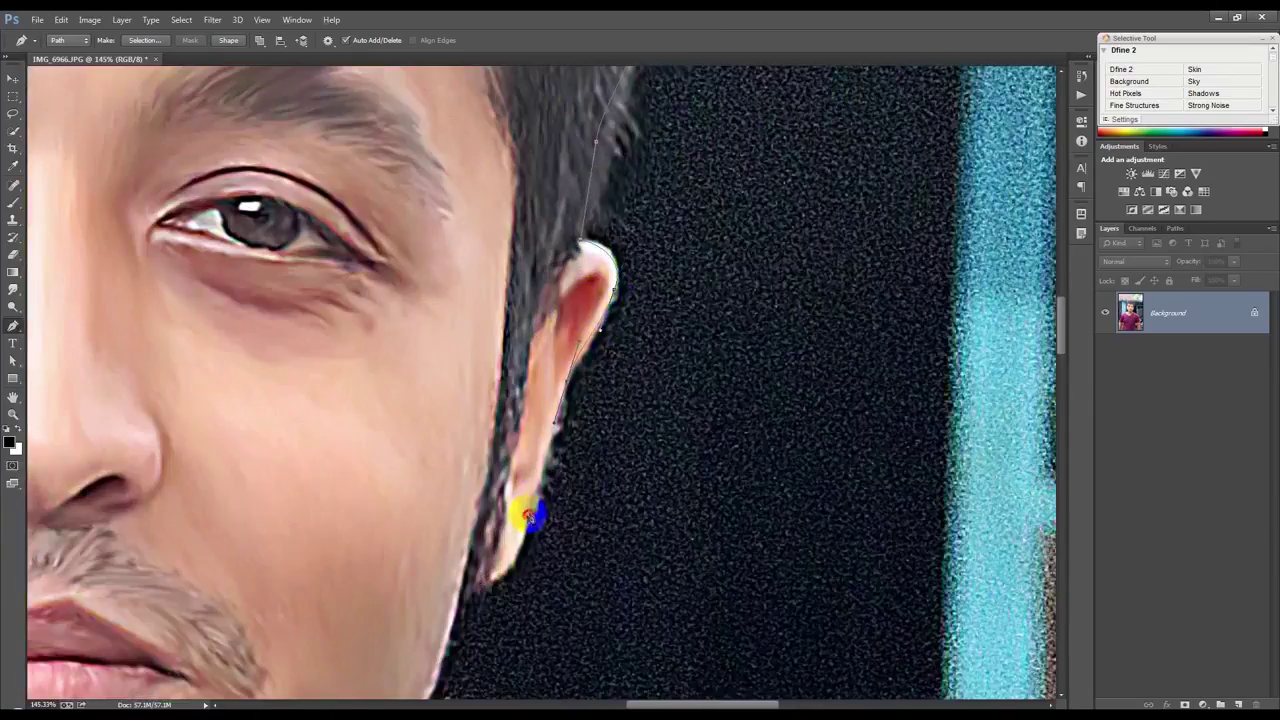
{"action": "scroll", "coordinate": [520, 450], "scroll_direction": "down", "scroll_amount": 5}
{"action": "left_click", "coordinate": [451, 567]}
{"action": "left_click", "coordinate": [580, 591]}
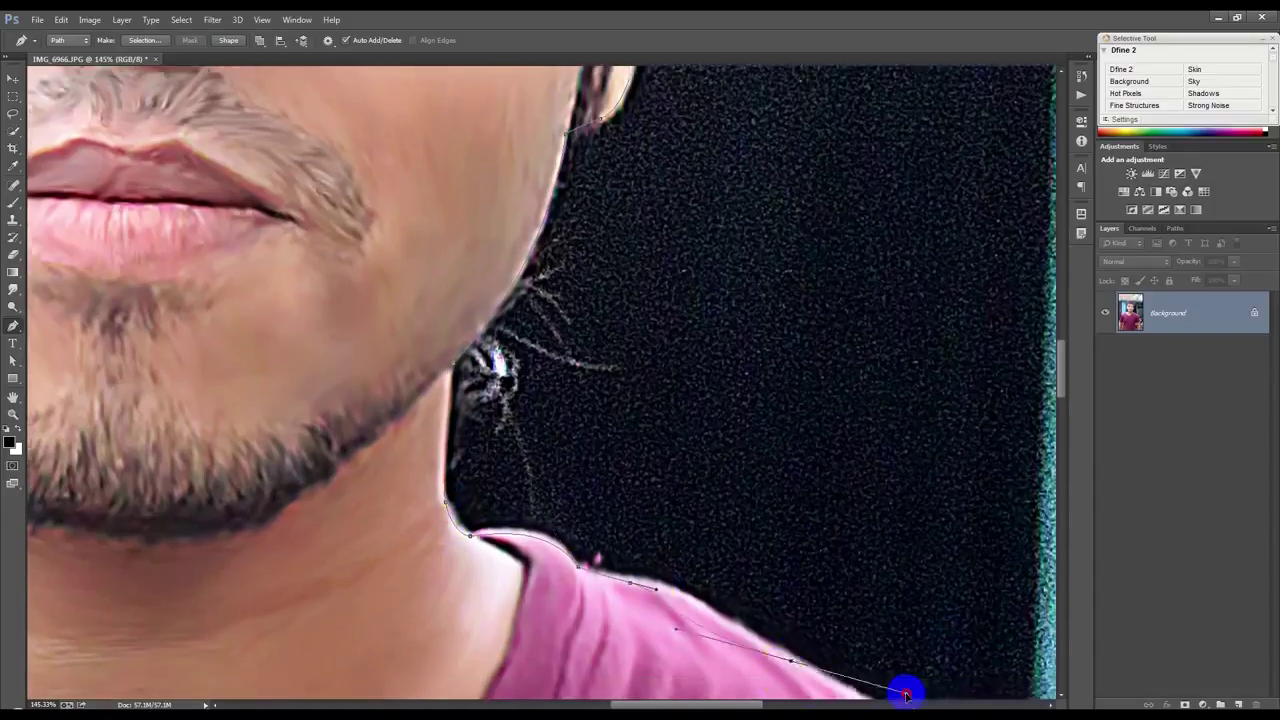
Step: Continue the path down the shirt's shoulder and around the arm's outer, bottom and inner edges
{"action": "scroll", "coordinate": [857, 686], "scroll_direction": "down", "scroll_amount": 5}
{"action": "scroll", "coordinate": [857, 686], "scroll_direction": "right", "scroll_amount": 5}
{"action": "left_click", "coordinate": [530, 368]}
{"action": "left_click", "coordinate": [630, 430]}
{"action": "left_click", "coordinate": [713, 517]}
{"action": "scroll", "coordinate": [713, 517], "scroll_direction": "down", "scroll_amount": 5}
{"action": "scroll", "coordinate": [737, 534], "scroll_direction": "down", "scroll_amount": 3}
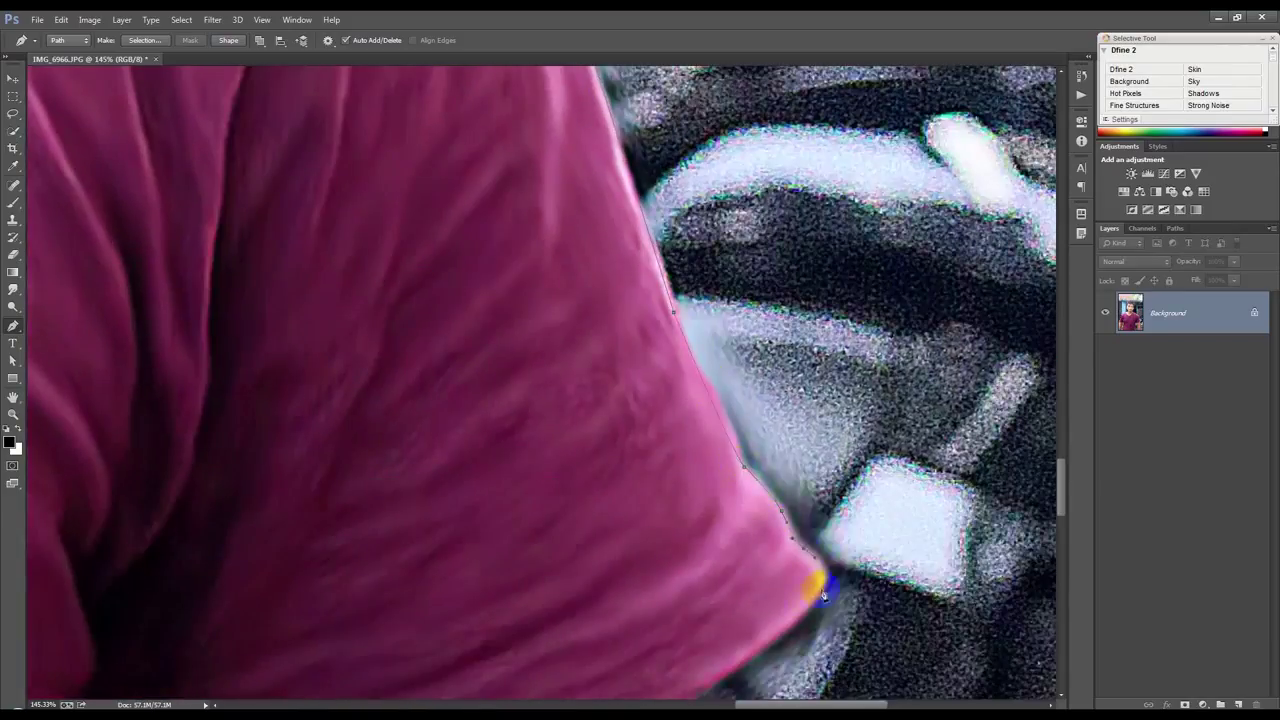
{"action": "left_click", "coordinate": [814, 571]}
{"action": "scroll", "coordinate": [814, 571], "scroll_direction": "down", "scroll_amount": 5}
{"action": "scroll", "coordinate": [900, 443], "scroll_direction": "down", "scroll_amount": 5}
{"action": "left_click", "coordinate": [860, 497]}
{"action": "scroll", "coordinate": [860, 497], "scroll_direction": "down", "scroll_amount": 5}
{"action": "left_click", "coordinate": [908, 543]}
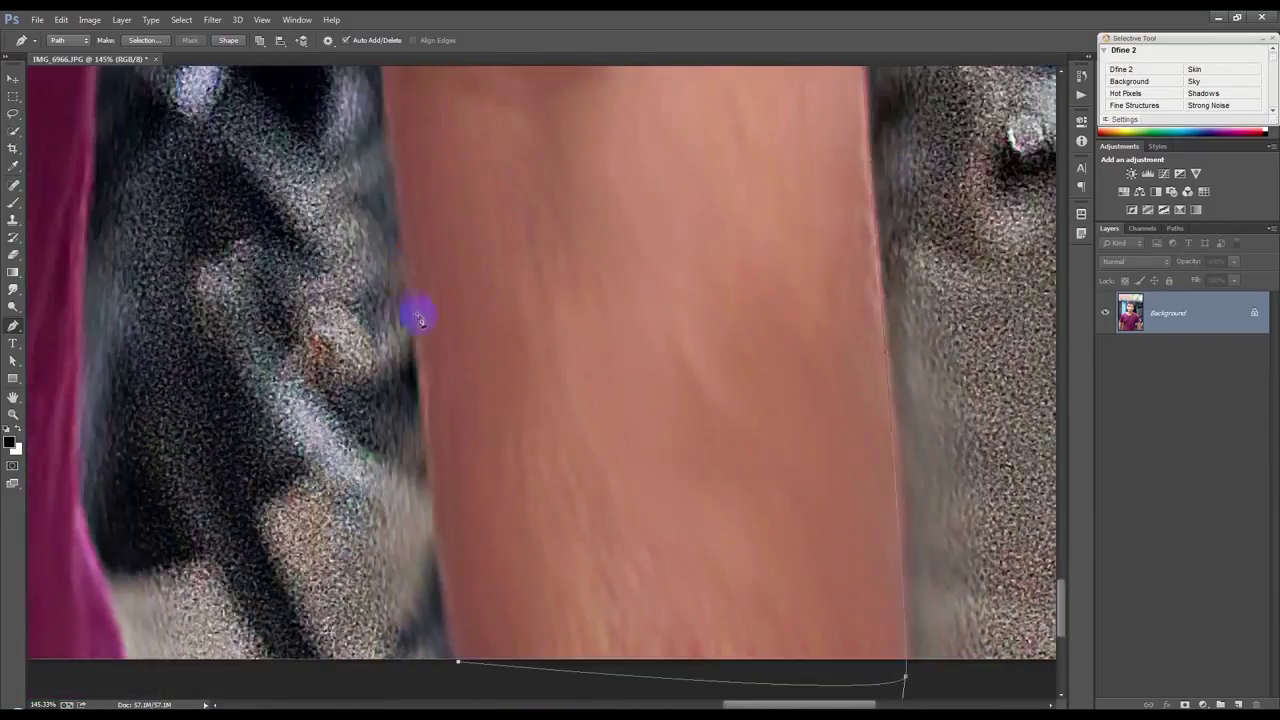
{"action": "scroll", "coordinate": [420, 311], "scroll_direction": "up", "scroll_amount": 5}
{"action": "left_click", "coordinate": [563, 471]}
{"action": "left_click", "coordinate": [412, 149]}
{"action": "left_click", "coordinate": [348, 513]}
Step: Complete the outline with anchors in the arm/torso gap and at the sky's edge
{"action": "scroll", "coordinate": [443, 449], "scroll_direction": "down", "scroll_amount": 5}
{"action": "scroll", "coordinate": [886, 357], "scroll_direction": "right", "scroll_amount": 5}
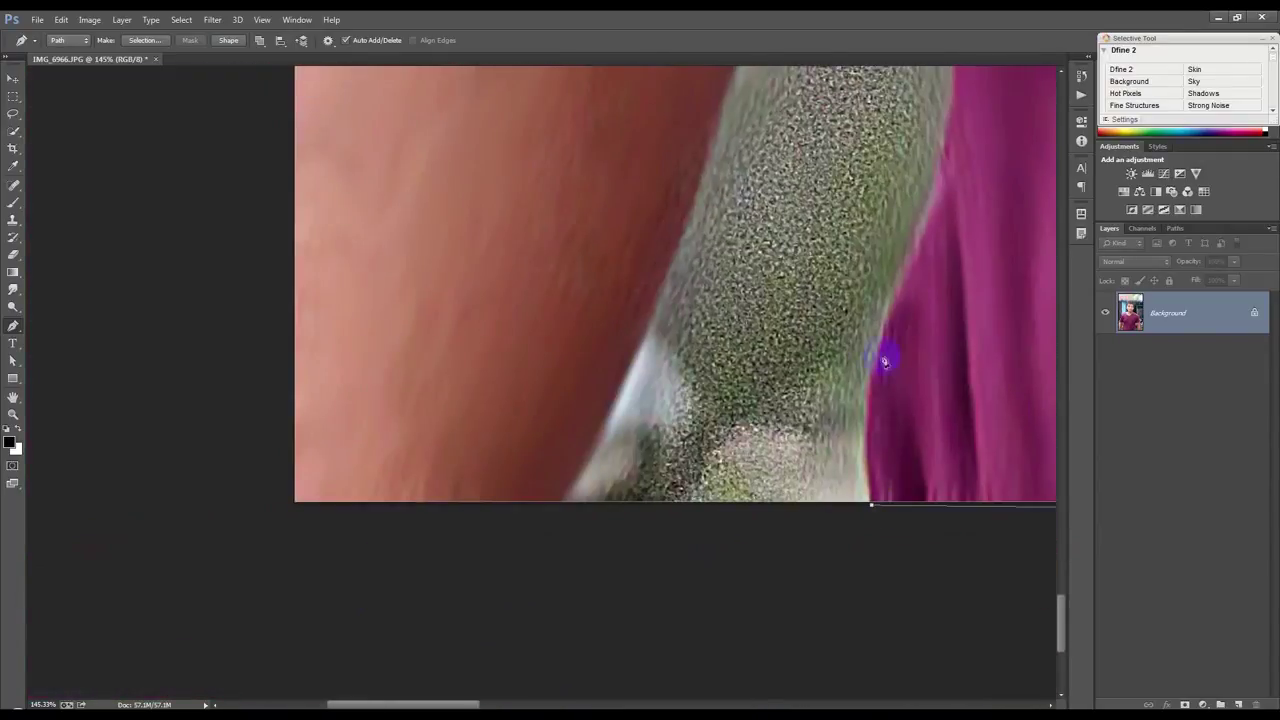
{"action": "scroll", "coordinate": [869, 191], "scroll_direction": "up", "scroll_amount": 5}
{"action": "left_click", "coordinate": [832, 442]}
{"action": "left_click", "coordinate": [811, 289]}
{"action": "scroll", "coordinate": [777, 186], "scroll_direction": "down", "scroll_amount": 5}
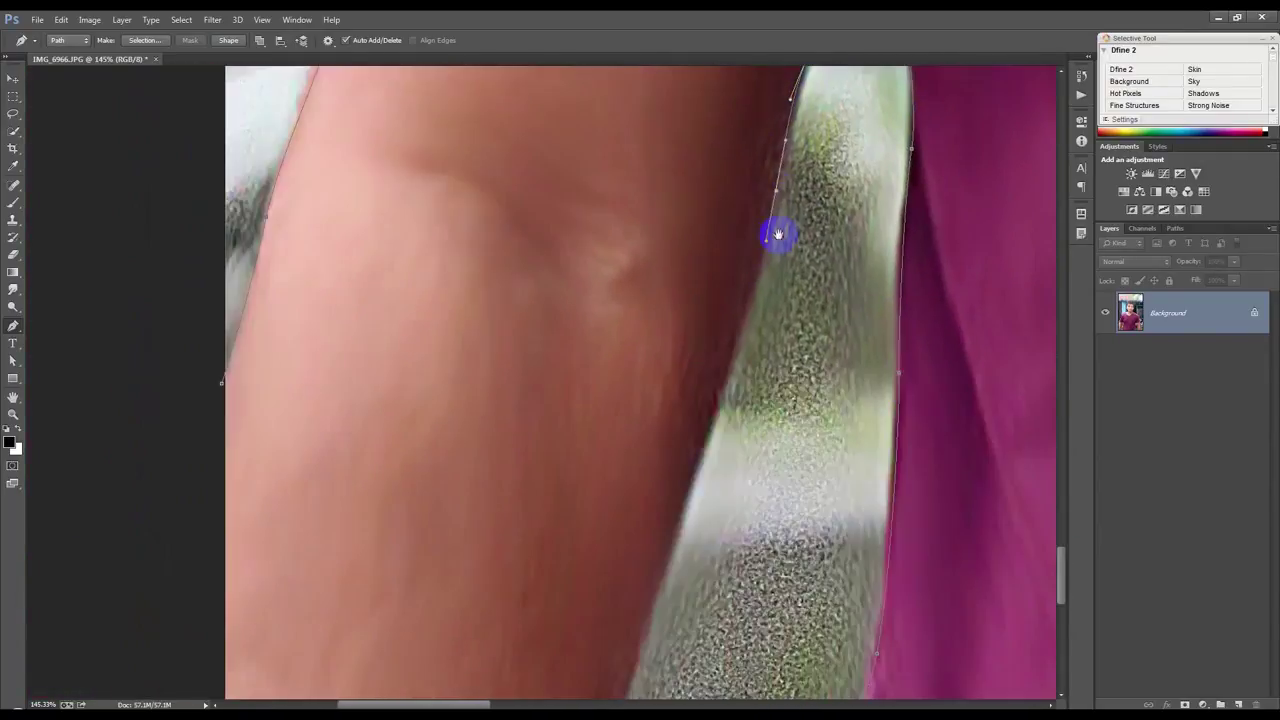
{"action": "scroll", "coordinate": [649, 566], "scroll_direction": "down", "scroll_amount": 3}
{"action": "scroll", "coordinate": [626, 483], "scroll_direction": "down", "scroll_amount": 2}
{"action": "scroll", "coordinate": [626, 483], "scroll_direction": "down", "scroll_amount": 2}
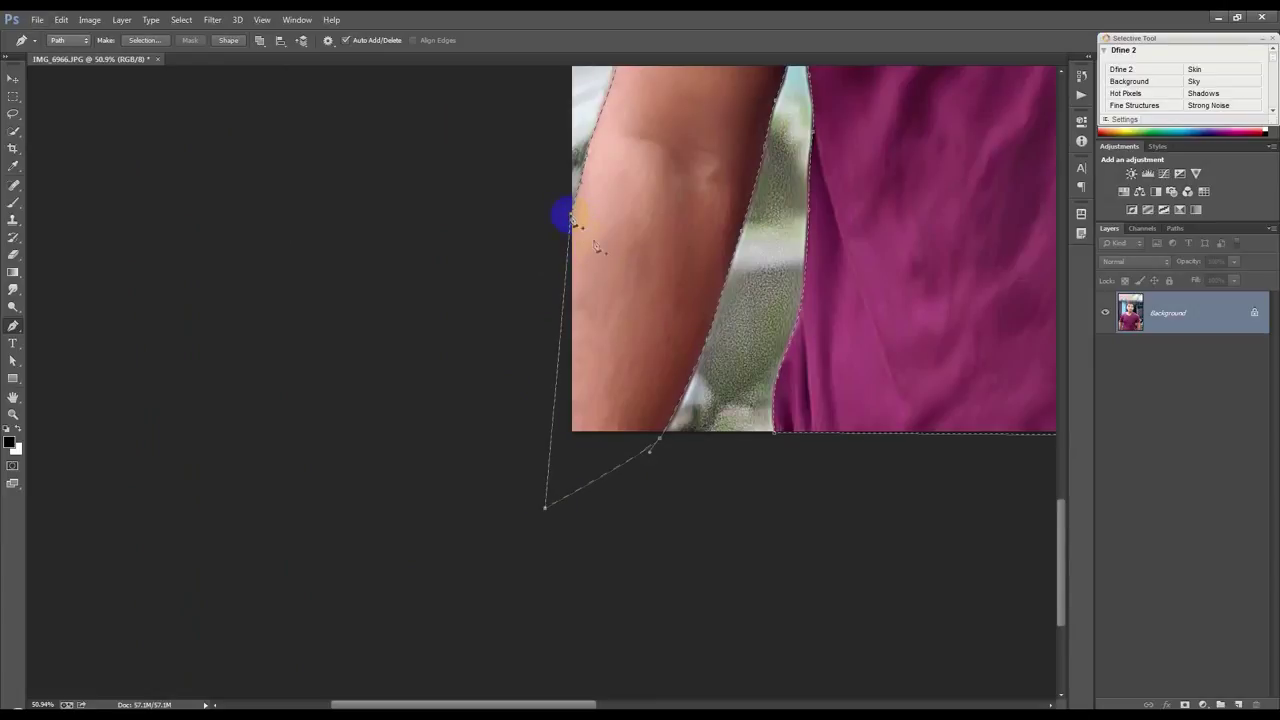
{"action": "scroll", "coordinate": [694, 306], "scroll_direction": "down", "scroll_amount": 1}
{"action": "scroll", "coordinate": [694, 306], "scroll_direction": "down", "scroll_amount": 2}
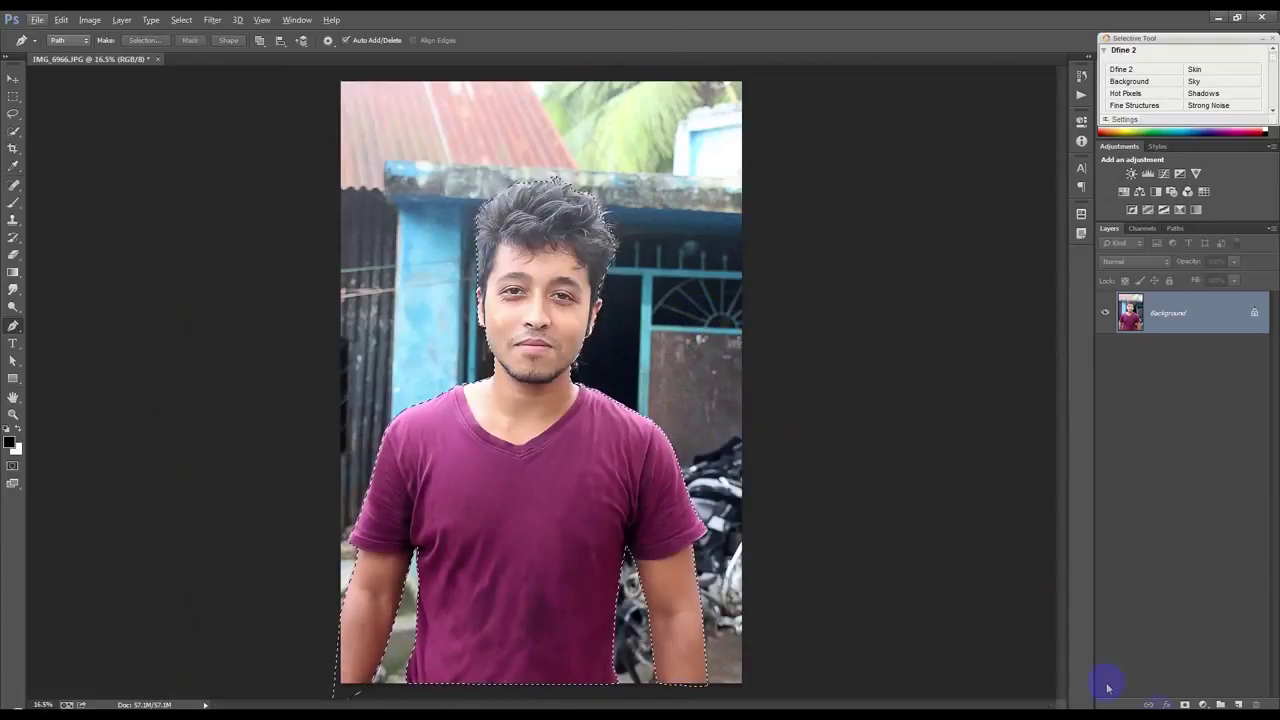
Step: Mask out the background from the selection and rotate the cutout slightly to straighten him
{"action": "left_click", "coordinate": [1185, 704]}
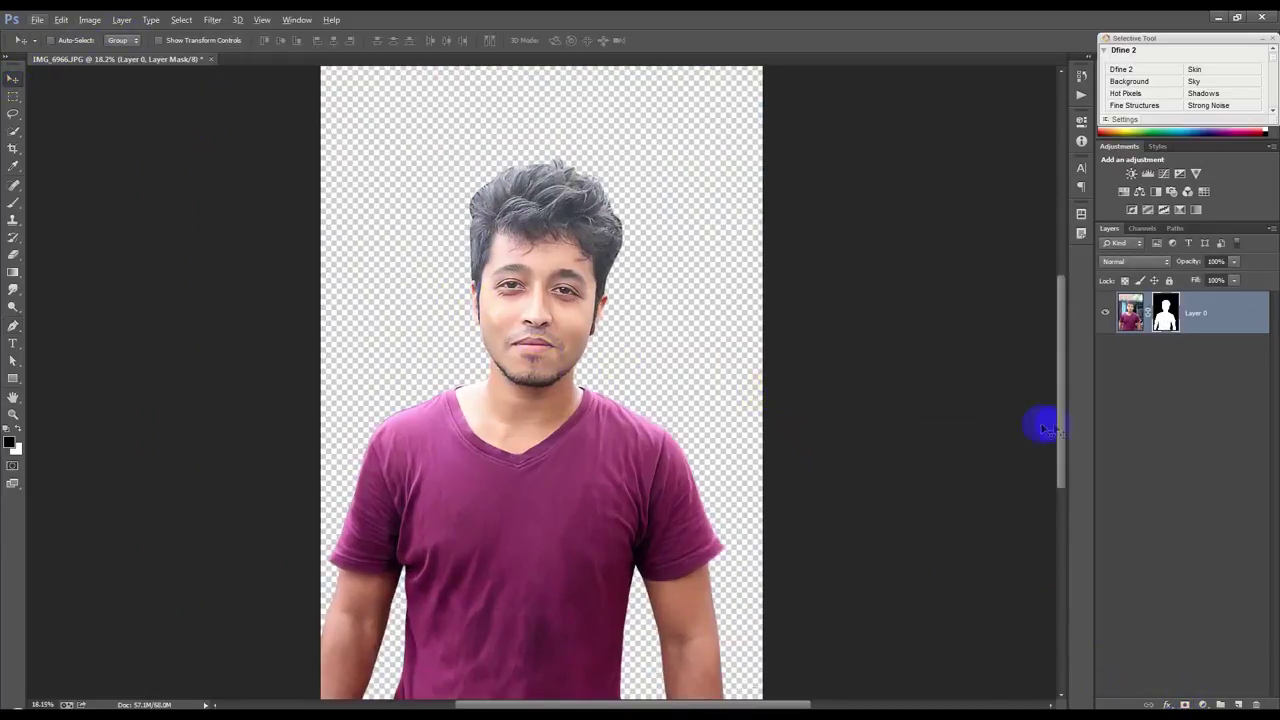
{"action": "key", "text": "ctrl+t"}
{"action": "left_click_drag", "start_coordinate": [931, 429], "coordinate": [929, 385]}
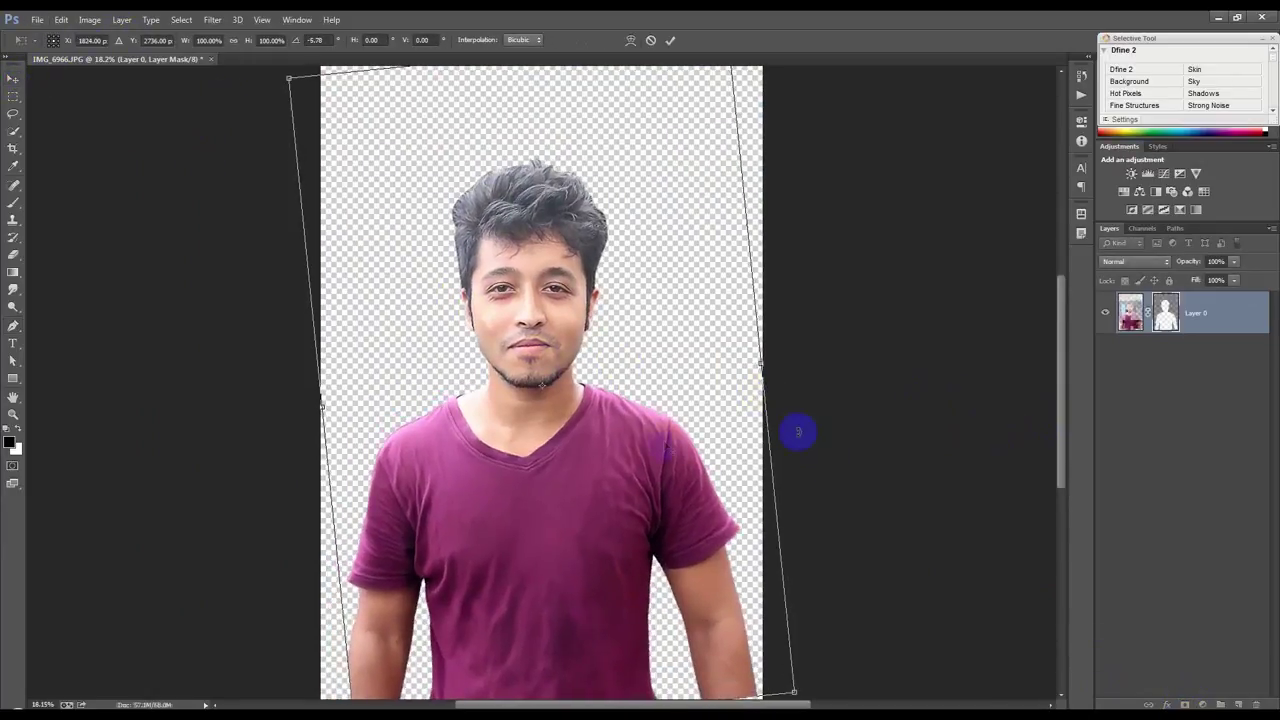
{"action": "scroll", "coordinate": [700, 440], "scroll_direction": "down", "scroll_amount": 2}
{"action": "left_click_drag", "start_coordinate": [646, 449], "coordinate": [910, 479]}
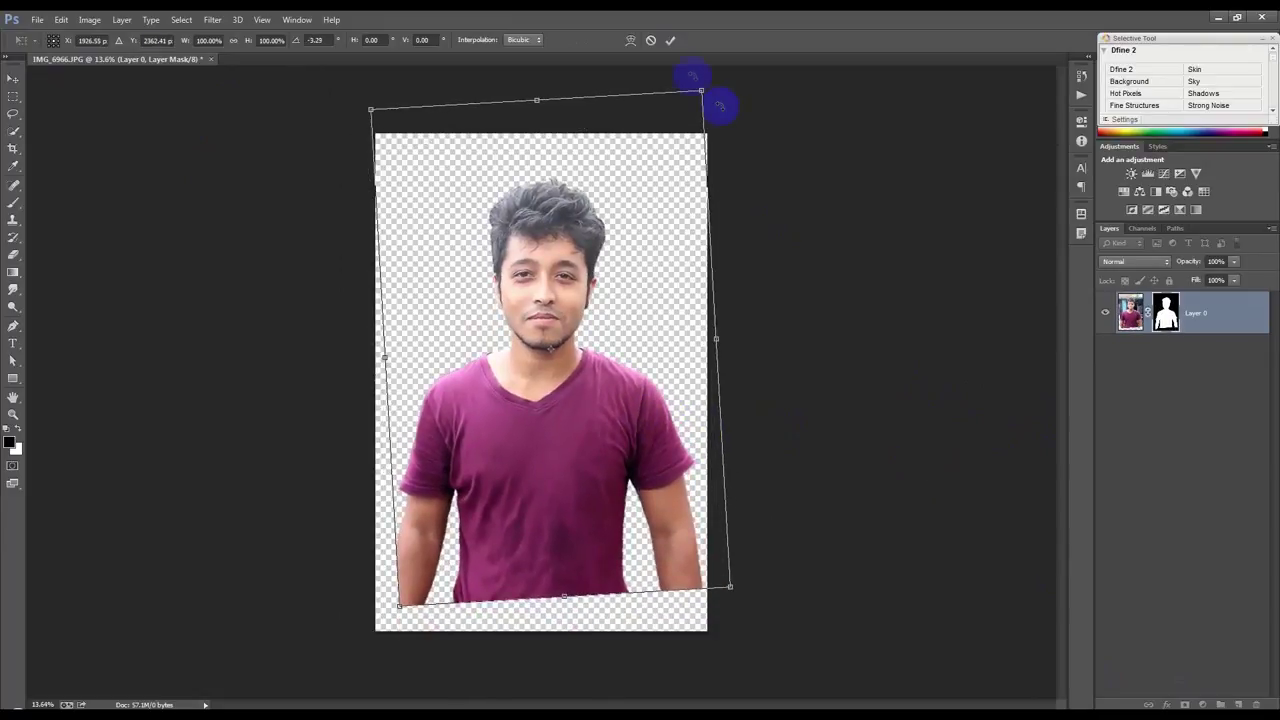
{"action": "left_click", "coordinate": [671, 40]}
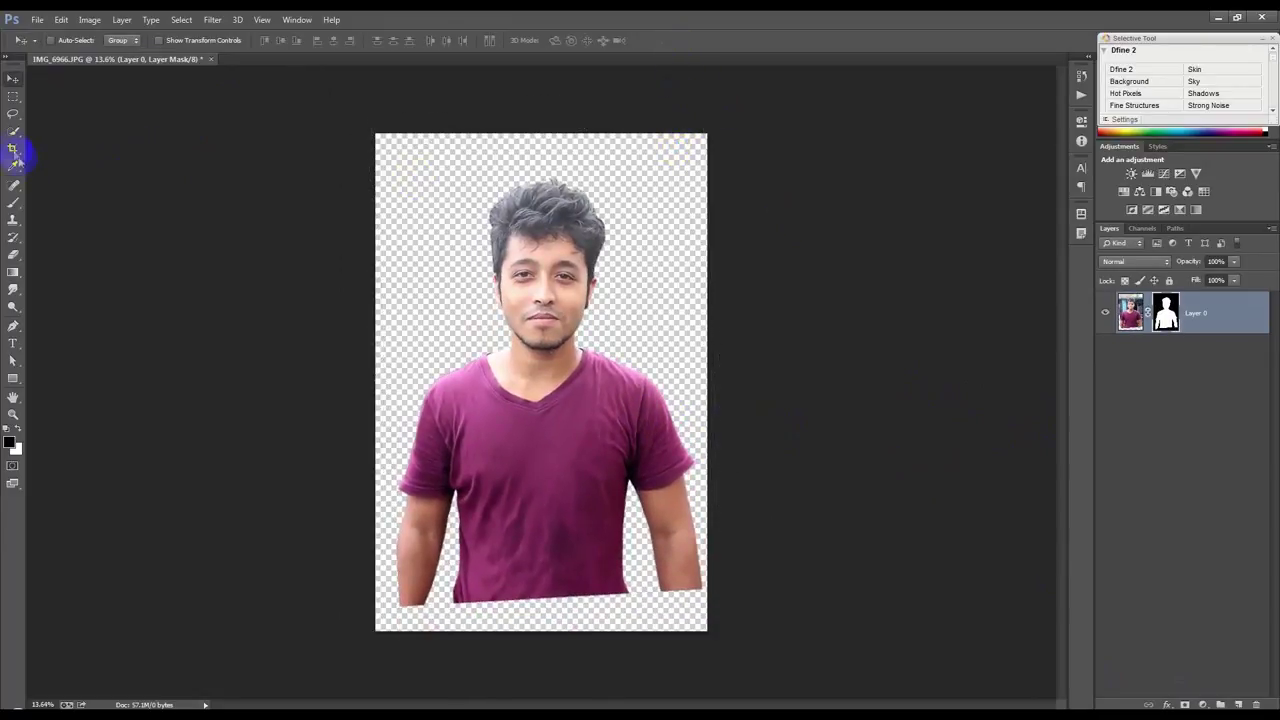
Step: Crop the canvas tightly around the figure, raising the bottom edge above the uneven cut
{"action": "left_click", "coordinate": [13, 148]}
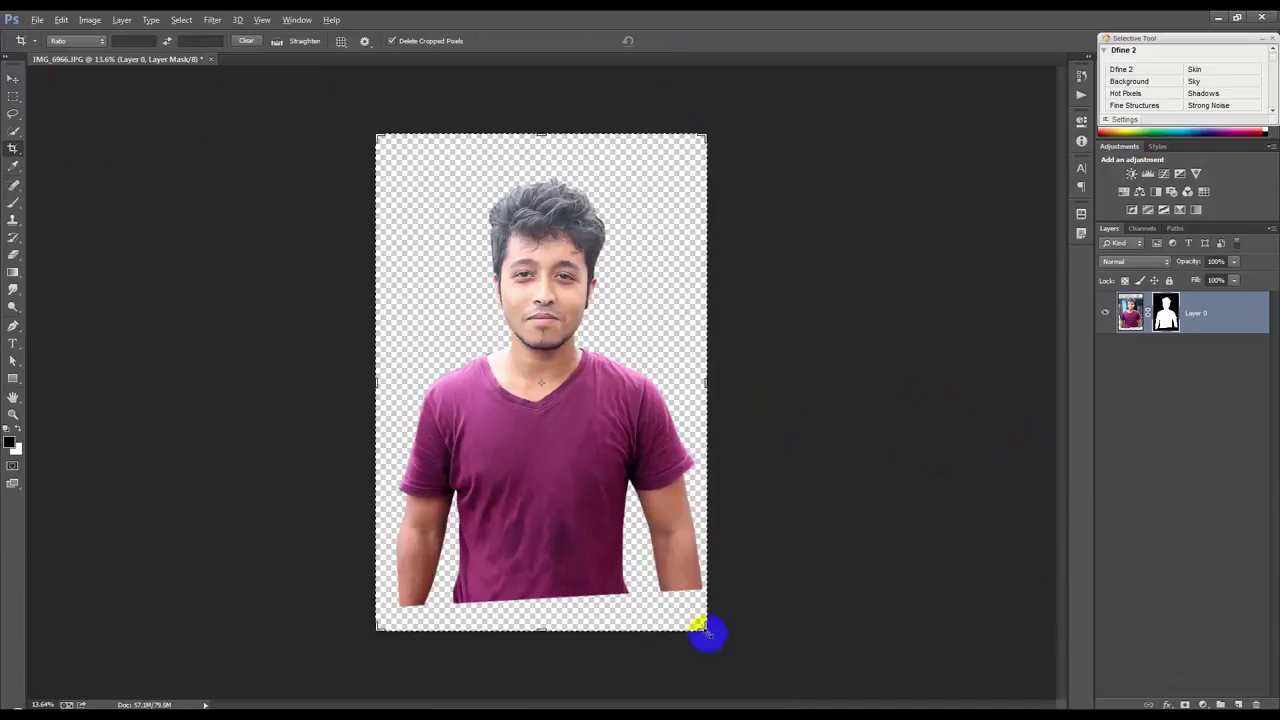
{"action": "left_click_drag", "start_coordinate": [706, 630], "coordinate": [684, 605]}
{"action": "left_click_drag", "start_coordinate": [581, 588], "coordinate": [576, 604]}
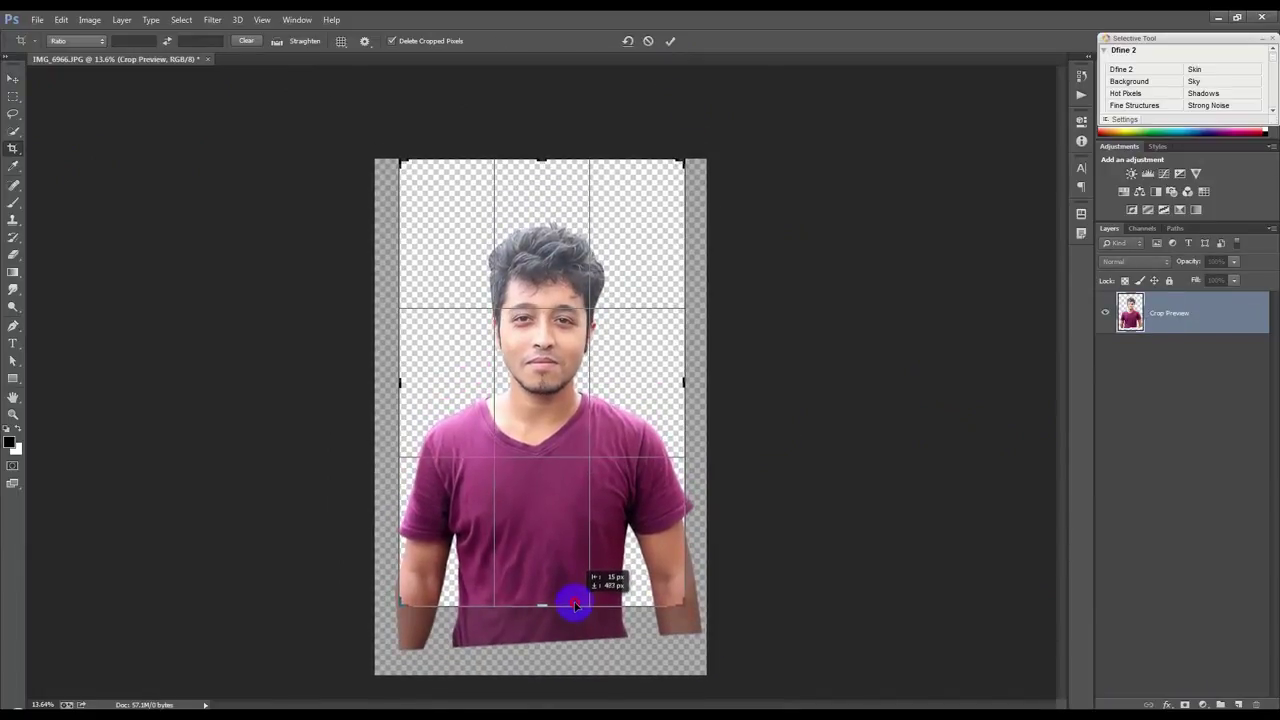
{"action": "left_click_drag", "start_coordinate": [576, 604], "coordinate": [573, 604]}
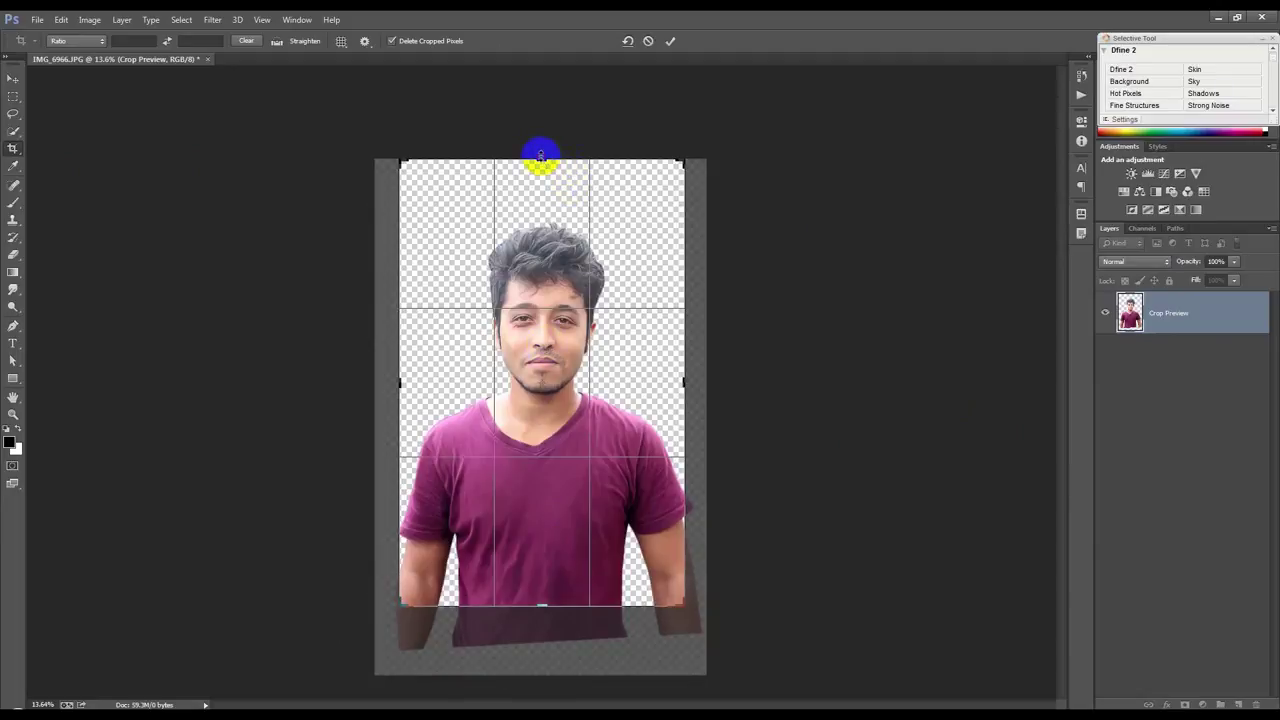
{"action": "left_click_drag", "start_coordinate": [541, 158], "coordinate": [541, 172]}
{"action": "left_click", "coordinate": [670, 41]}
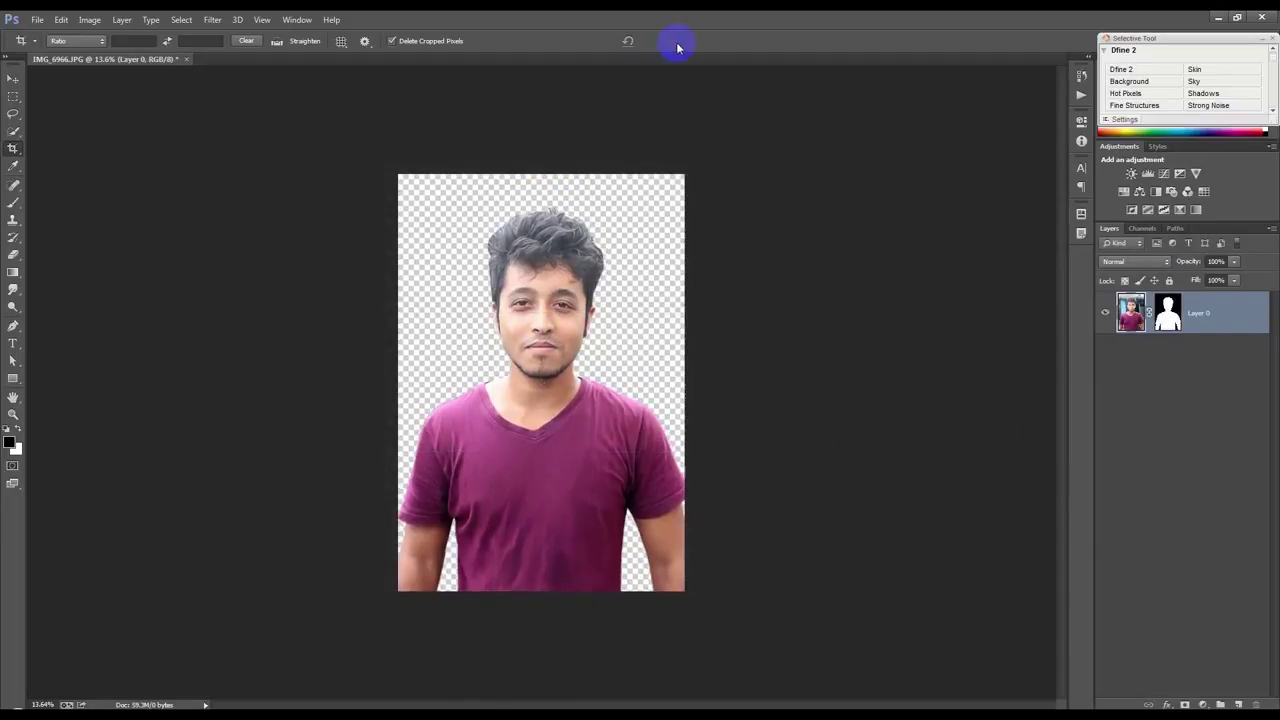
{"action": "scroll", "coordinate": [543, 194], "scroll_direction": "up", "scroll_amount": 5}
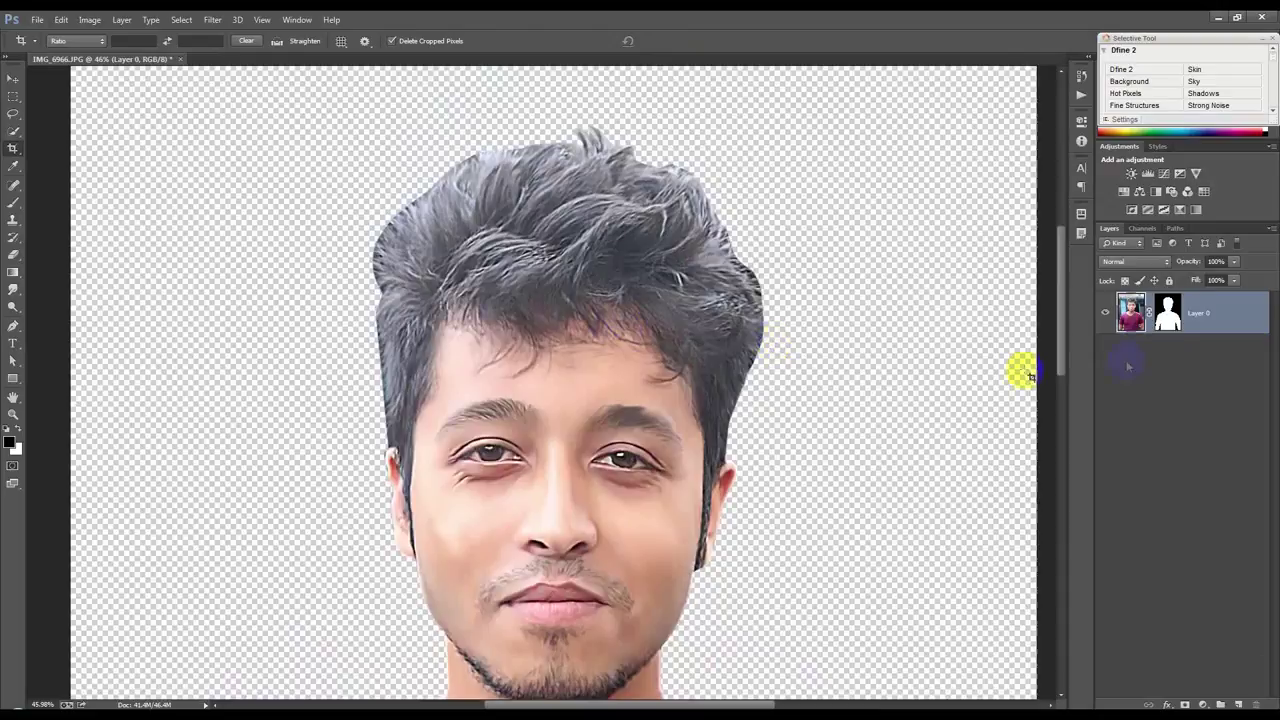
Step: Refine the layer mask along the hair edges with 9% contrast and adjusted Shift Edge
{"action": "left_click", "coordinate": [1168, 314]}
{"action": "right_click", "coordinate": [1168, 314]}
{"action": "left_click", "coordinate": [1166, 423]}
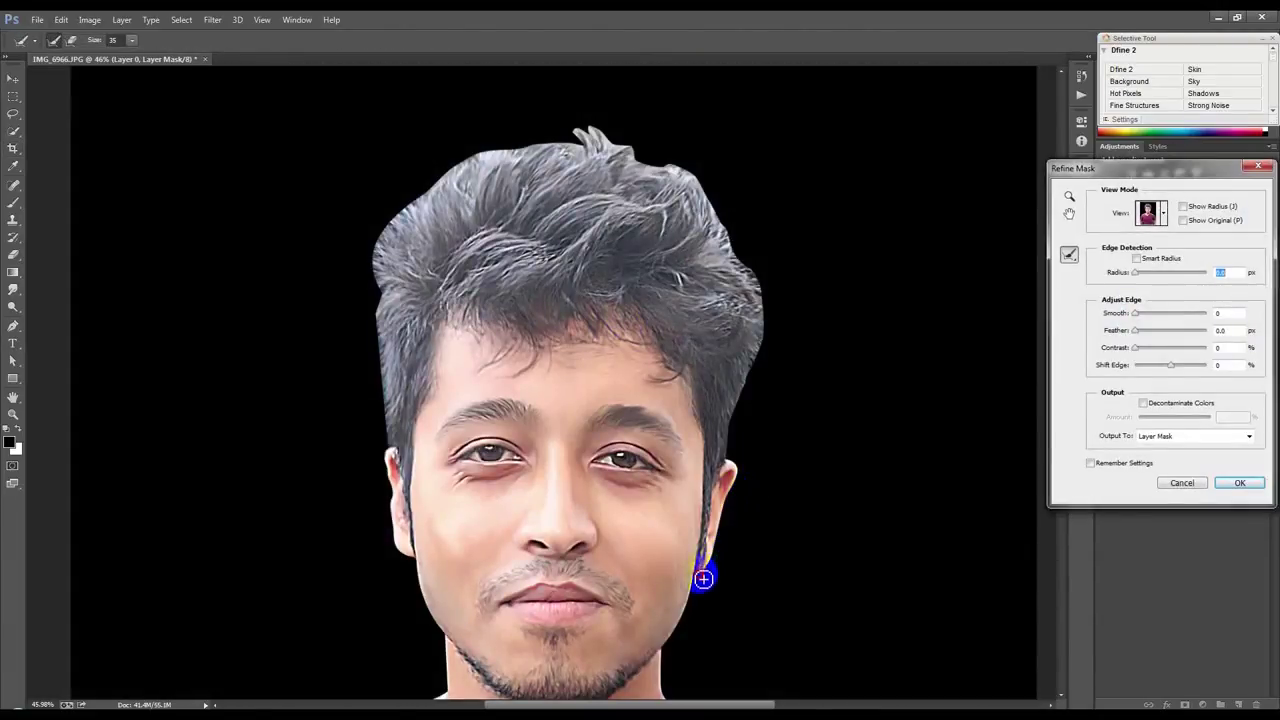
{"action": "left_click_drag", "start_coordinate": [706, 578], "coordinate": [770, 352]}
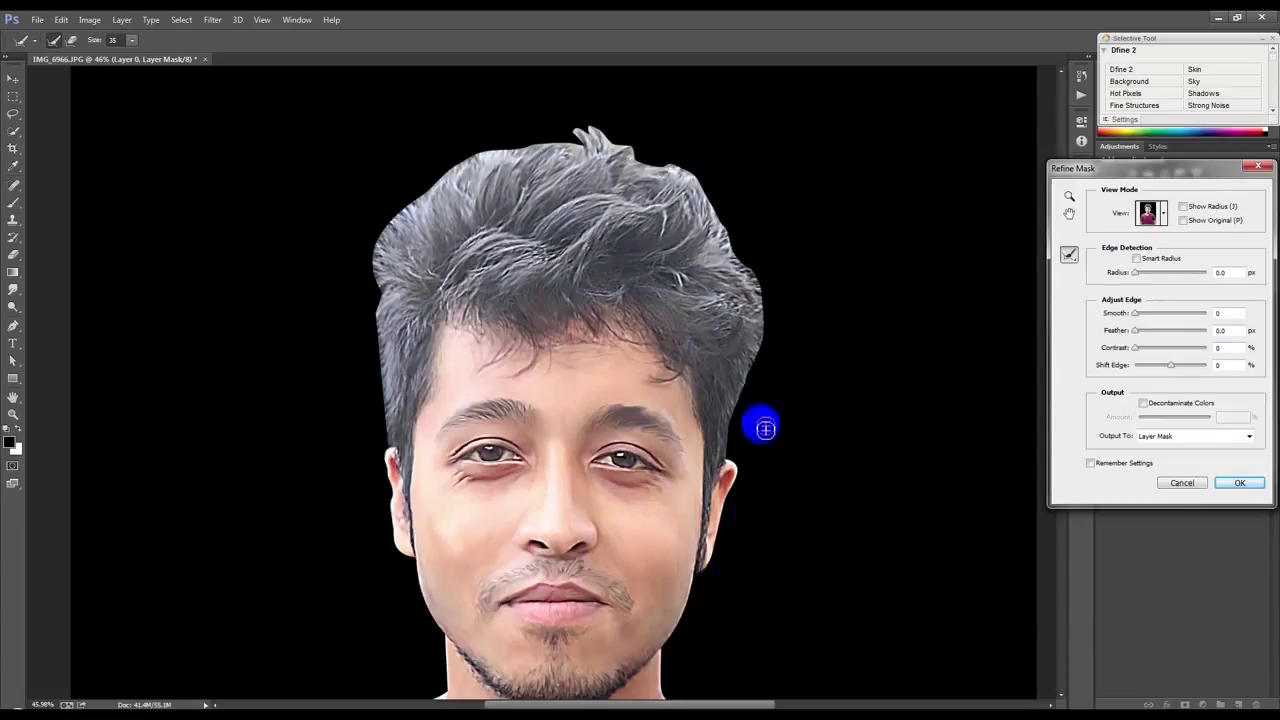
{"action": "mouse_move", "coordinate": [772, 354]}
{"action": "left_mouse_down"}
{"action": "mouse_move", "coordinate": [738, 426]}
{"action": "mouse_move", "coordinate": [751, 261]}
{"action": "mouse_move", "coordinate": [699, 167]}
{"action": "mouse_move", "coordinate": [601, 131]}
{"action": "mouse_move", "coordinate": [518, 145]}
{"action": "mouse_move", "coordinate": [400, 205]}
{"action": "mouse_move", "coordinate": [368, 250]}
{"action": "mouse_move", "coordinate": [390, 452]}
{"action": "left_mouse_up"}
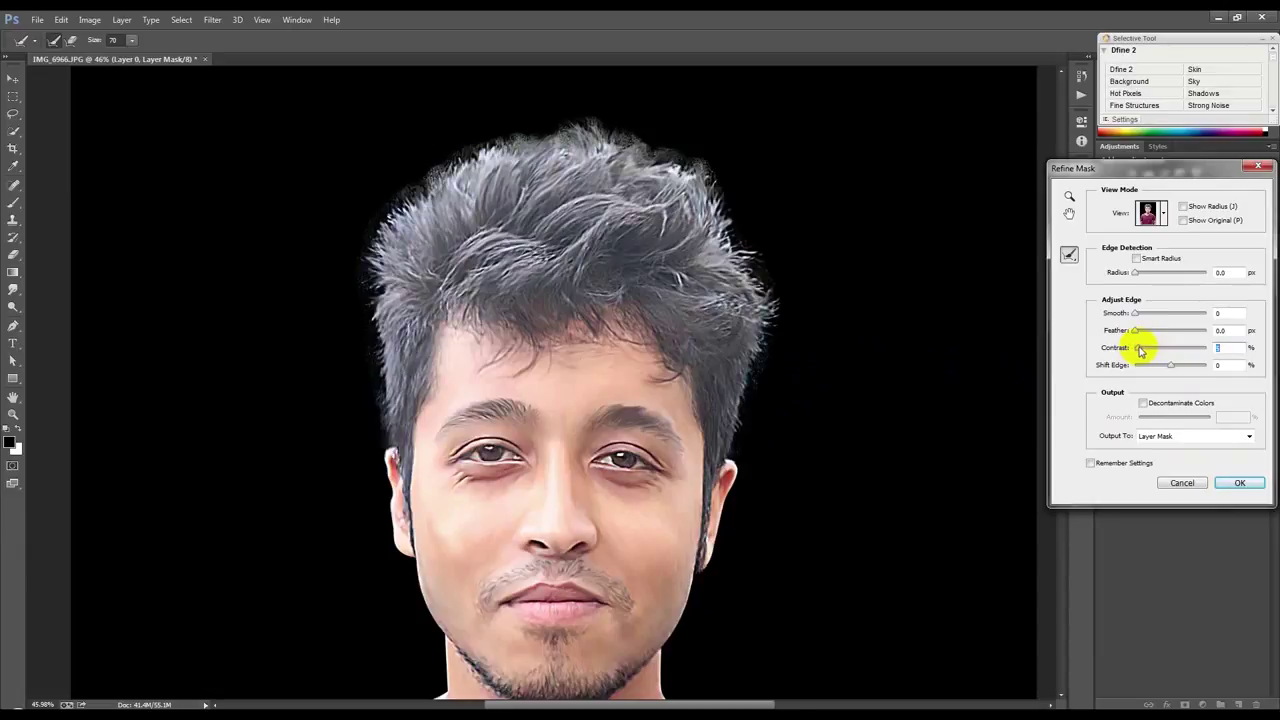
{"action": "left_click_drag", "start_coordinate": [1144, 350], "coordinate": [1140, 350]}
{"action": "left_click", "coordinate": [1166, 369]}
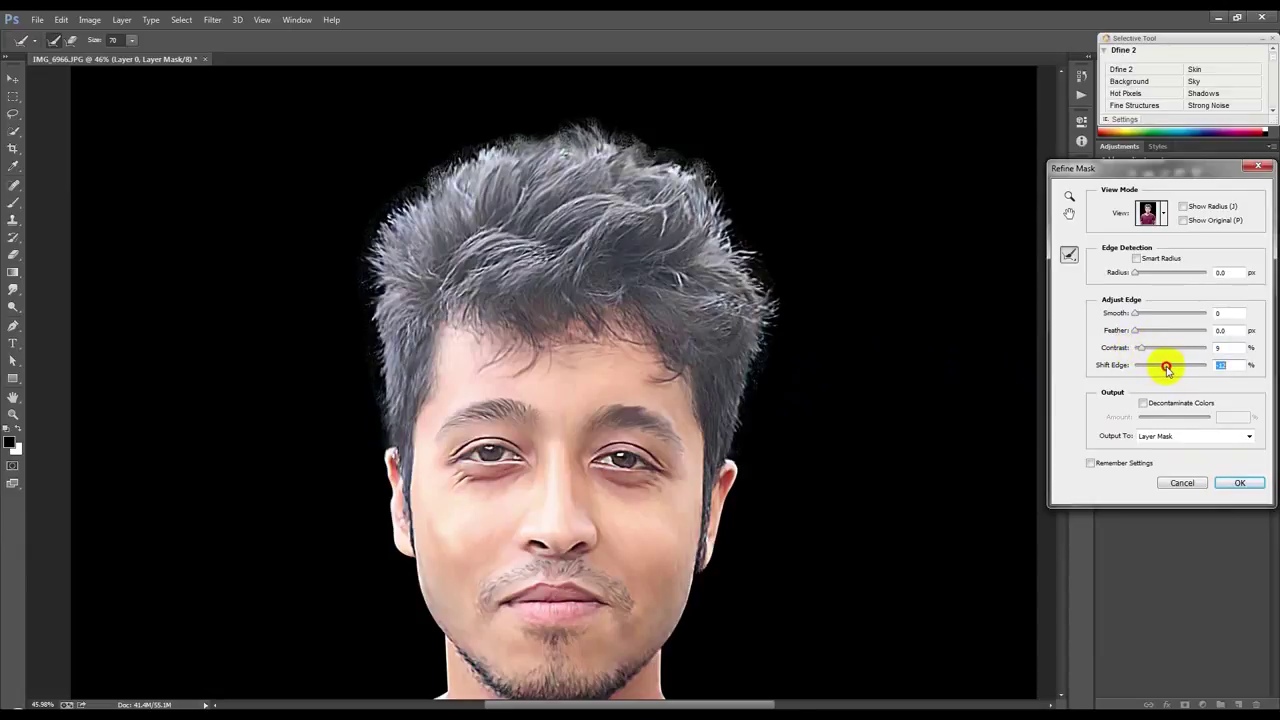
{"action": "left_click", "coordinate": [1236, 484]}
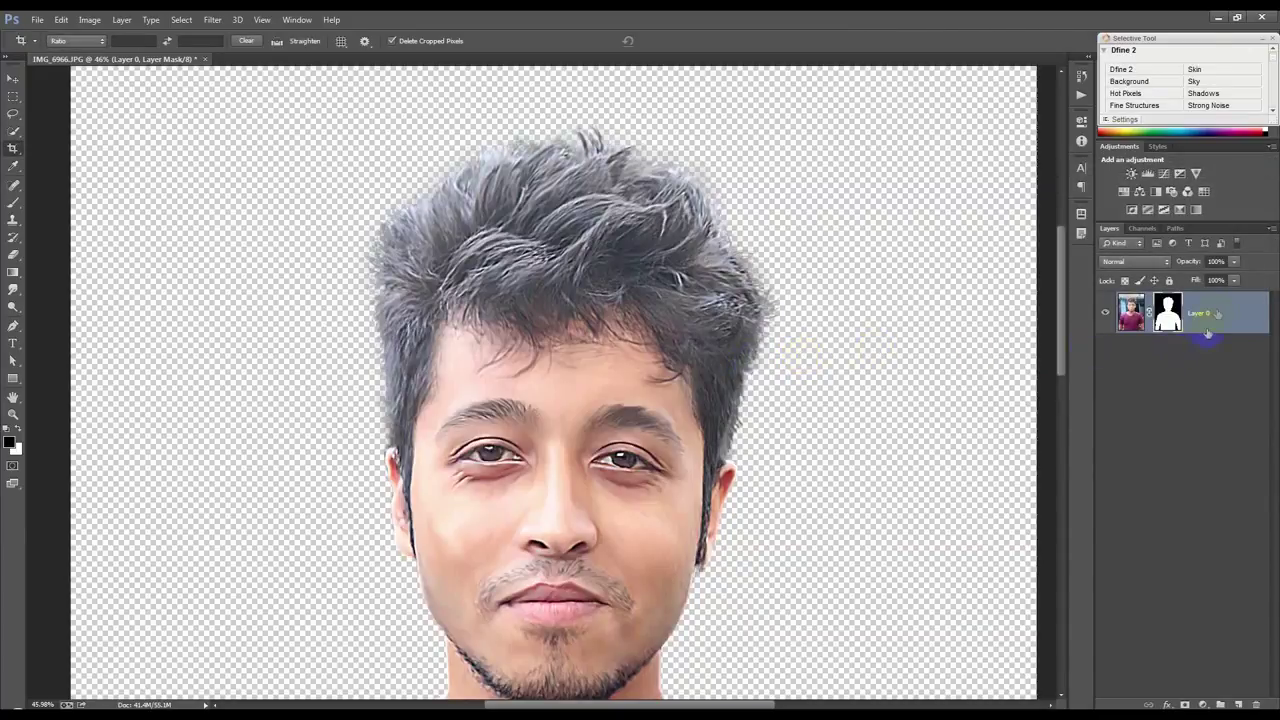
Step: Convert Layer 0 to a smart object, then rasterize it into a plain cutout layer
{"action": "right_click", "coordinate": [1216, 312]}
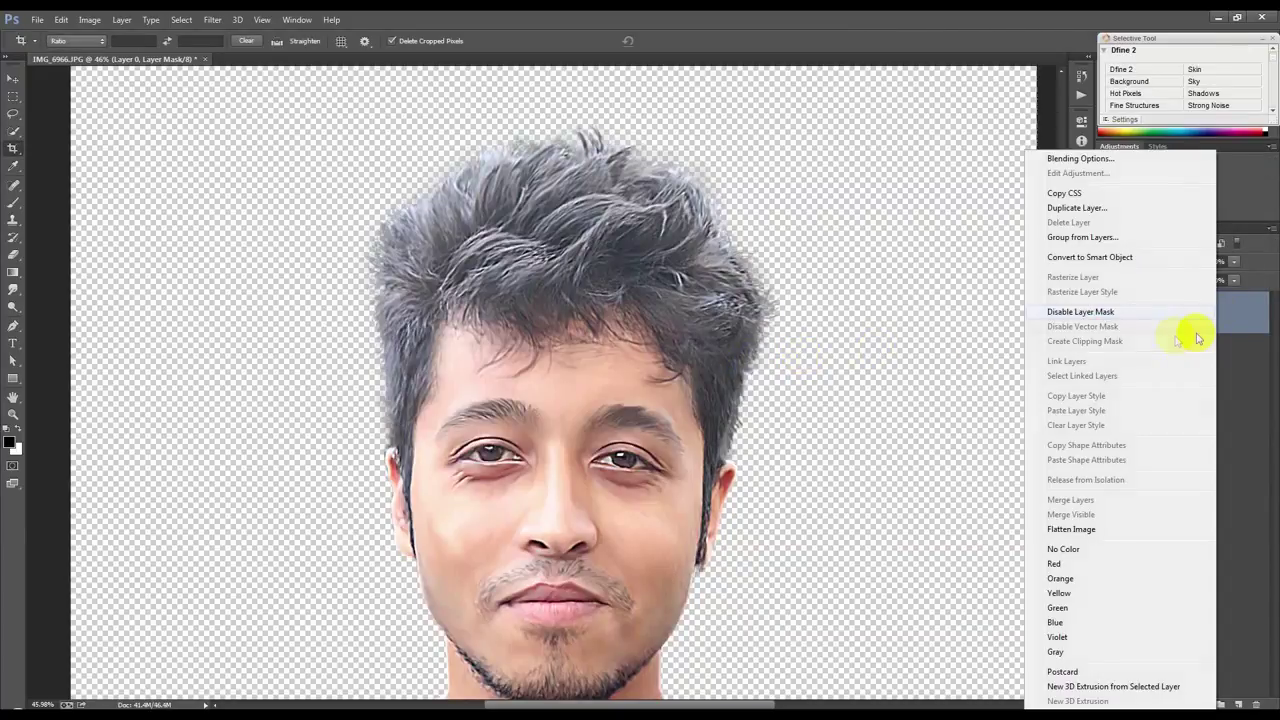
{"action": "left_click", "coordinate": [1105, 257]}
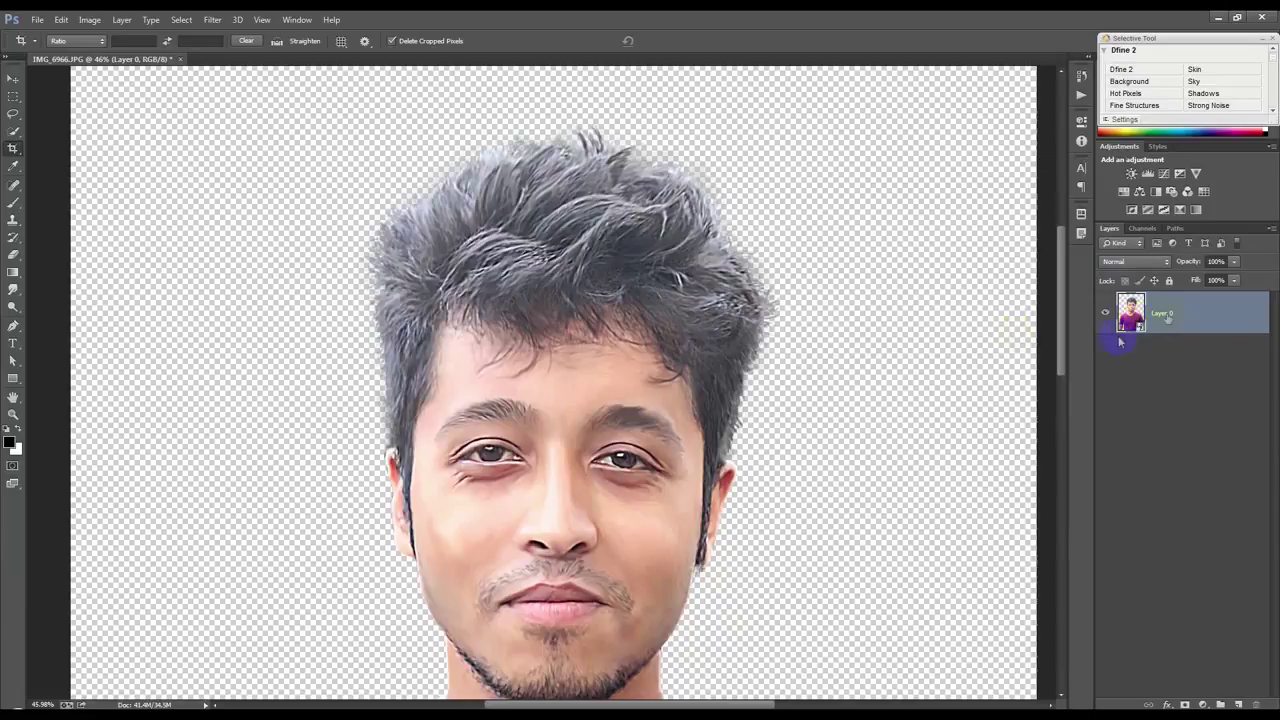
{"action": "right_click", "coordinate": [1172, 316]}
{"action": "left_click", "coordinate": [1063, 309]}
{"action": "scroll", "coordinate": [428, 143], "scroll_direction": "up", "scroll_amount": 3}
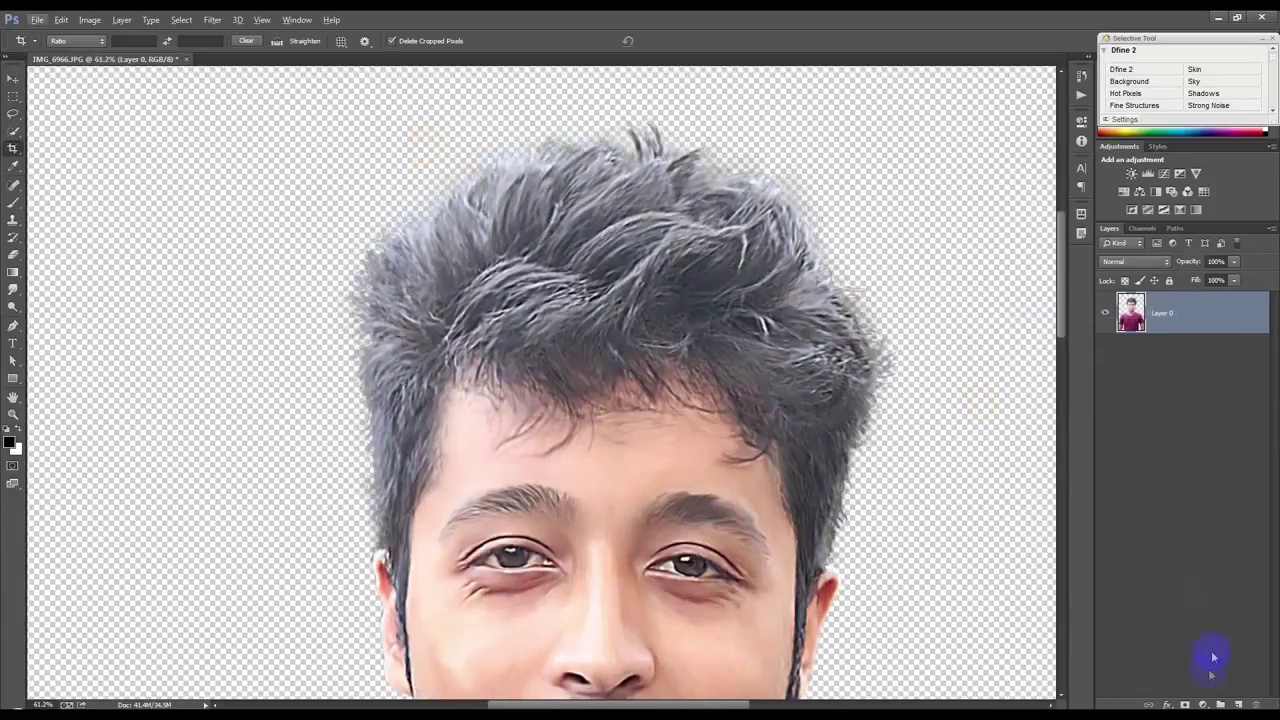
{"action": "left_click", "coordinate": [1205, 704]}
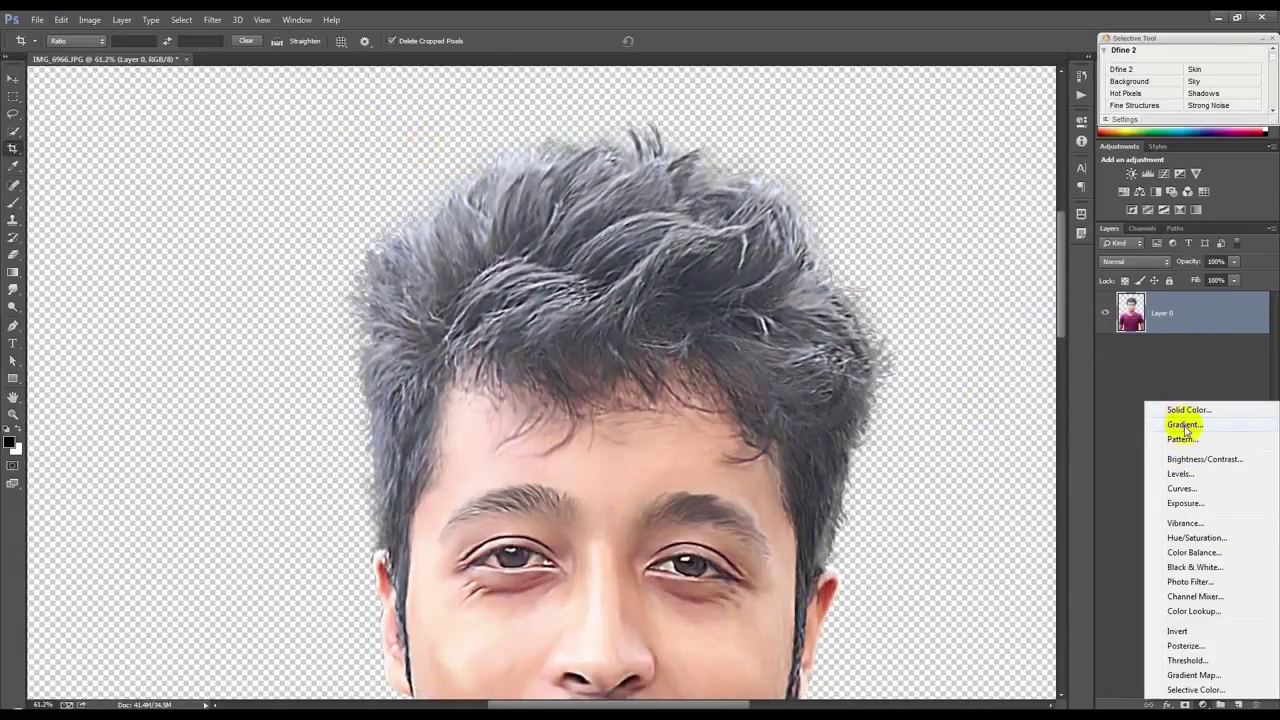
Step: Add a Gradient Fill layer using the Violet-Orange preset
{"action": "left_click", "coordinate": [1186, 425]}
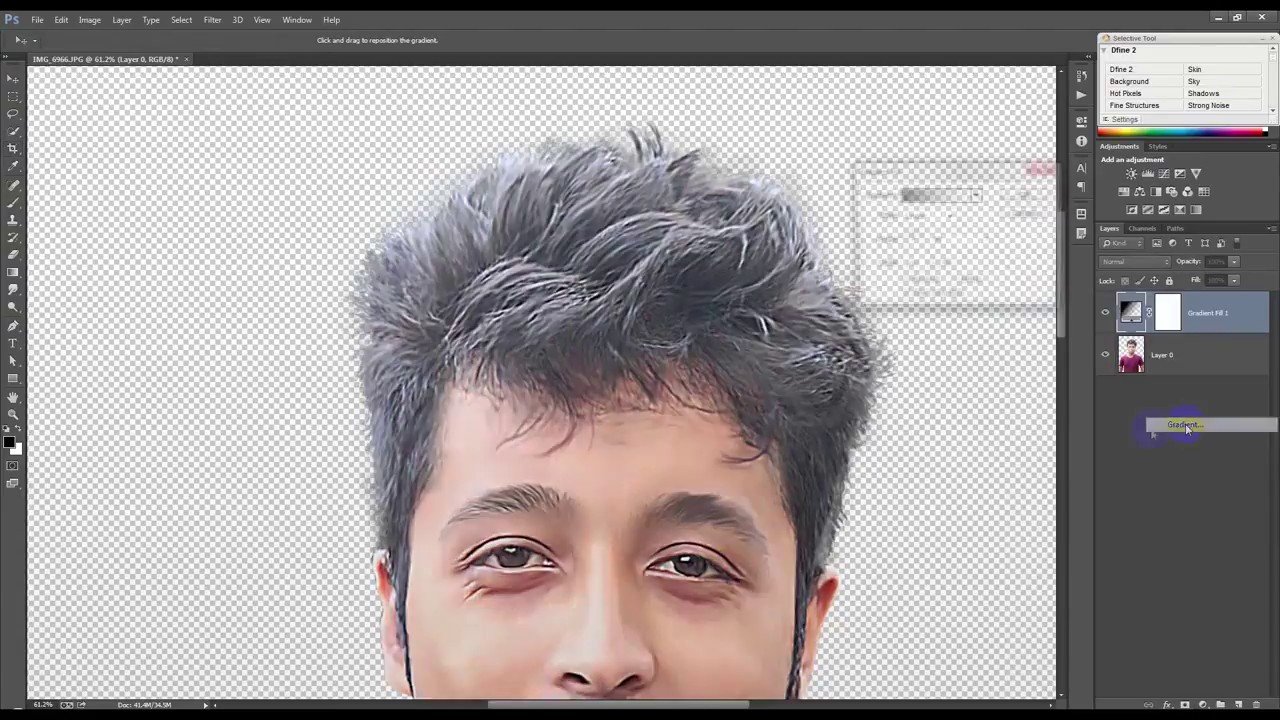
{"action": "left_click", "coordinate": [976, 195]}
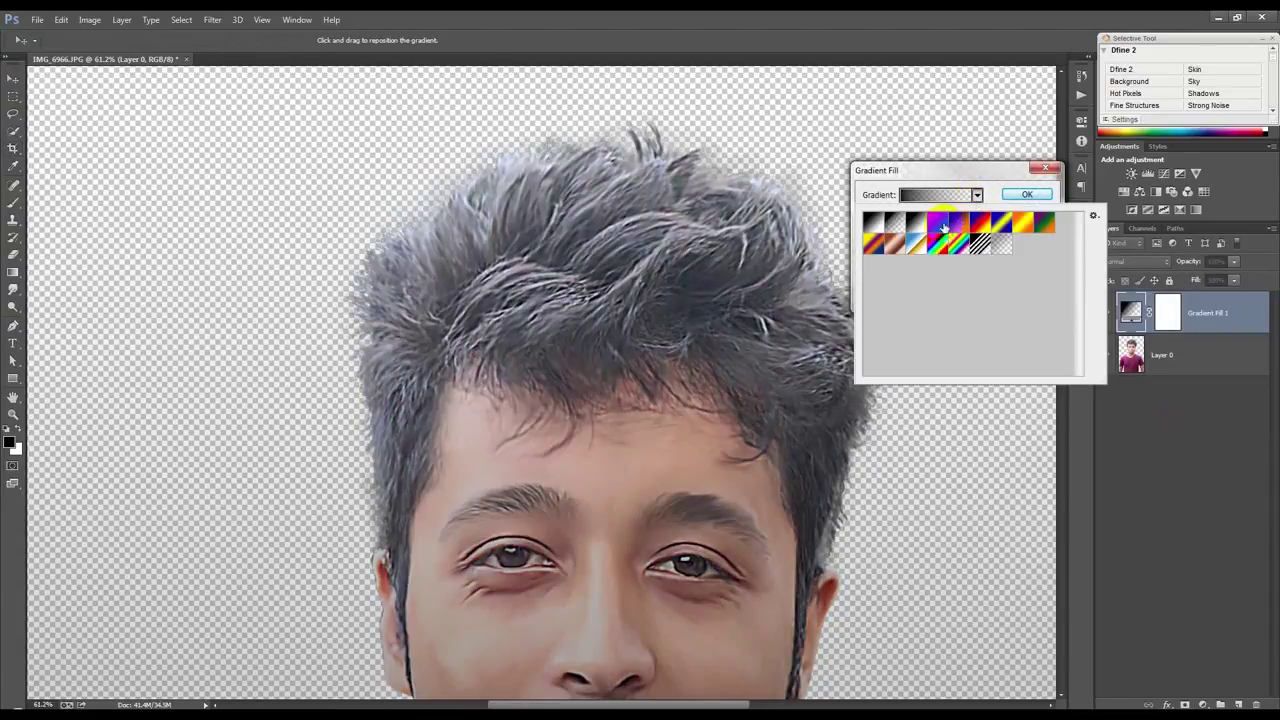
{"action": "left_click", "coordinate": [958, 226]}
{"action": "left_click", "coordinate": [949, 170]}
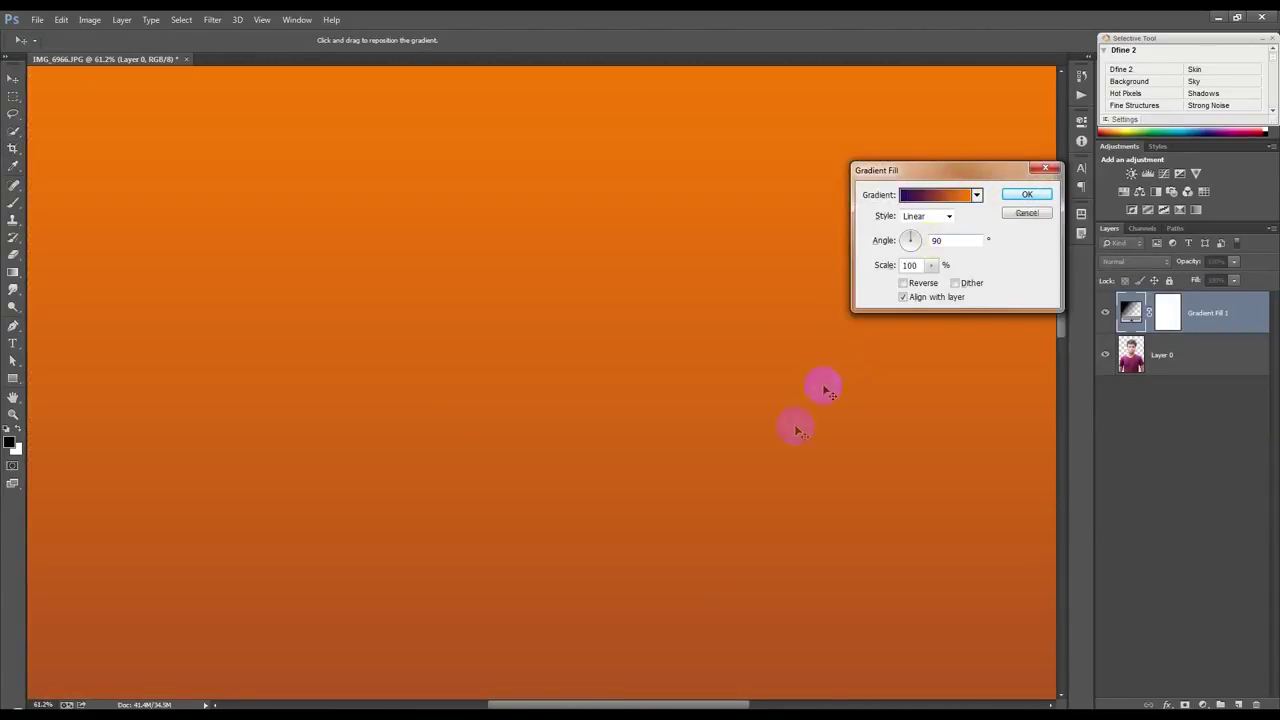
{"action": "left_click", "coordinate": [1027, 194]}
Step: Move Gradient Fill 1 below Layer 0 so it becomes the background
{"action": "key", "text": "c"}
{"action": "scroll", "coordinate": [937, 406], "scroll_direction": "down", "scroll_amount": 5}
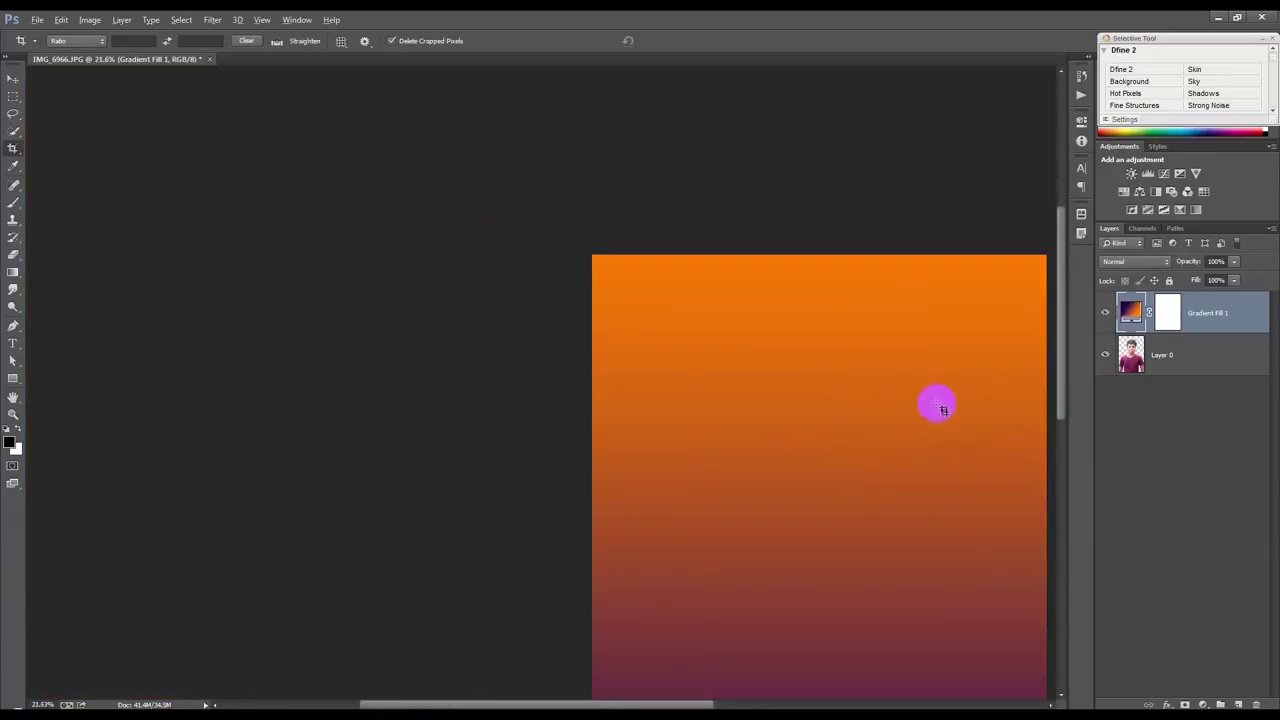
{"action": "left_click_drag", "start_coordinate": [1208, 313], "coordinate": [1200, 378]}
{"action": "scroll", "coordinate": [541, 400], "scroll_direction": "up", "scroll_amount": 3}
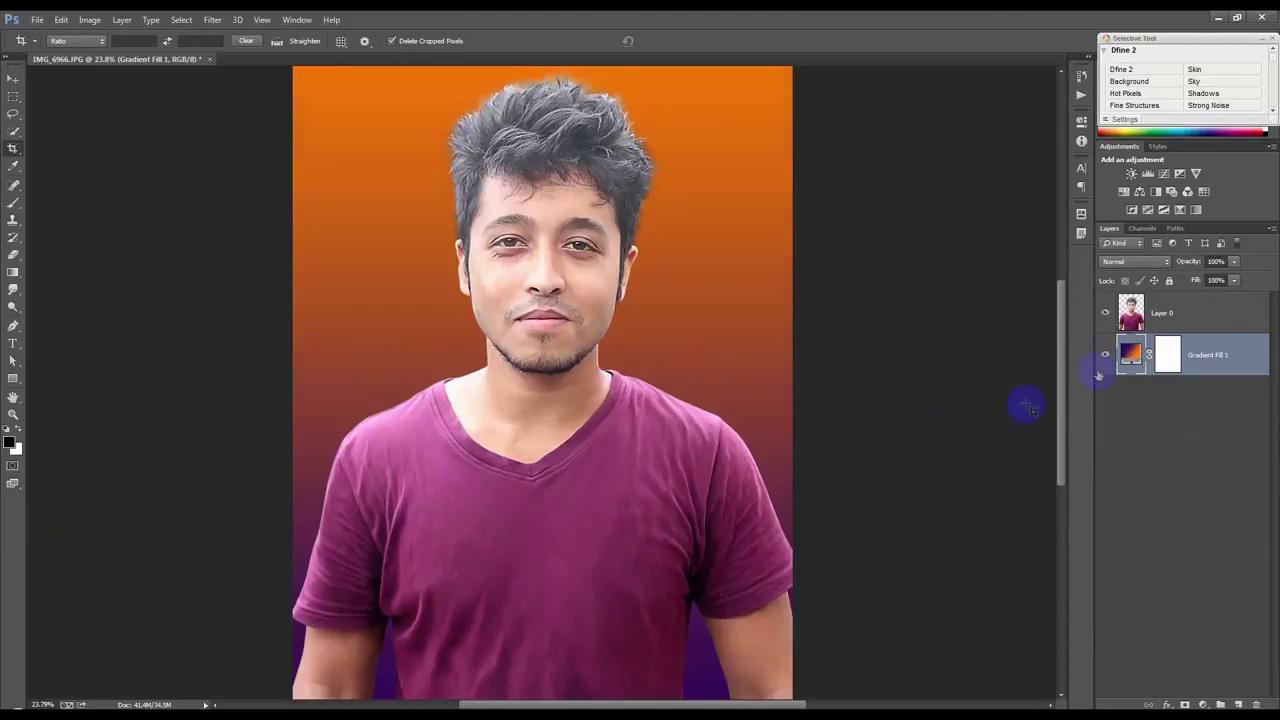
{"action": "scroll", "coordinate": [1100, 385], "scroll_direction": "down", "scroll_amount": 2}
Step: Recolor the gradient with a dark purple stop from the shirt and a peach stop from the cheek
{"action": "double_click", "coordinate": [1129, 354]}
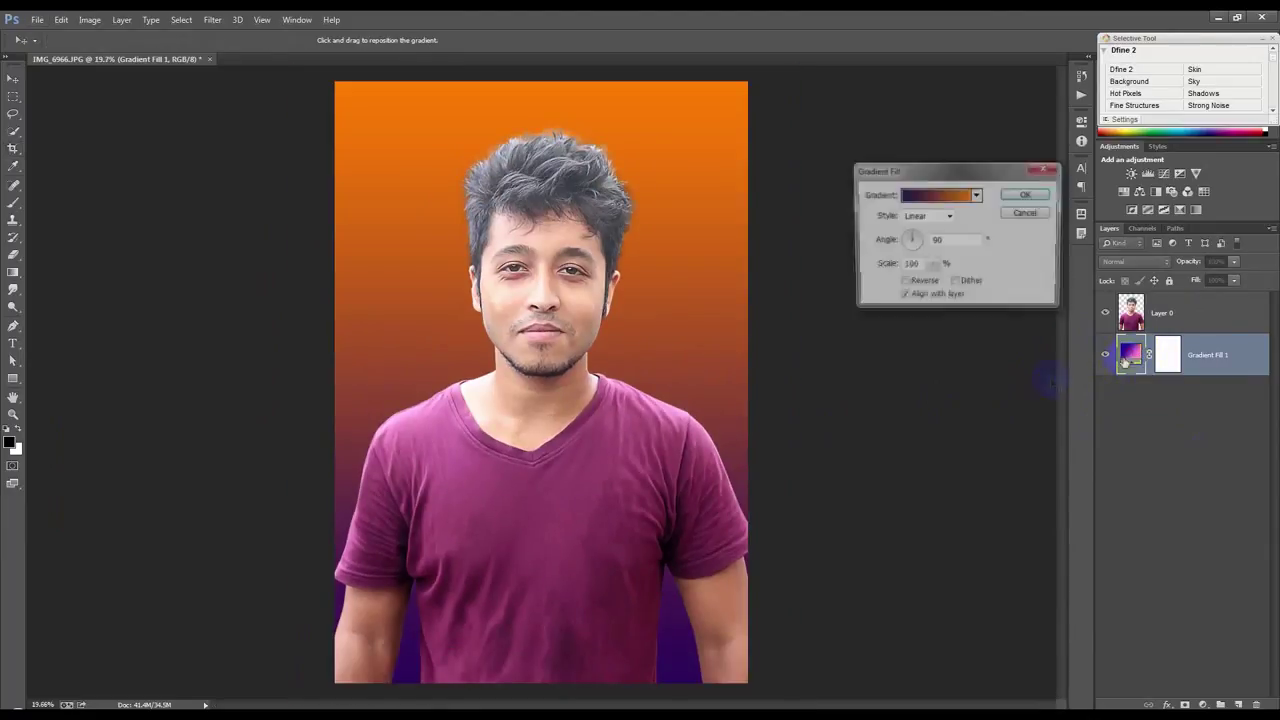
{"action": "left_click", "coordinate": [940, 208]}
{"action": "double_click", "coordinate": [922, 392]}
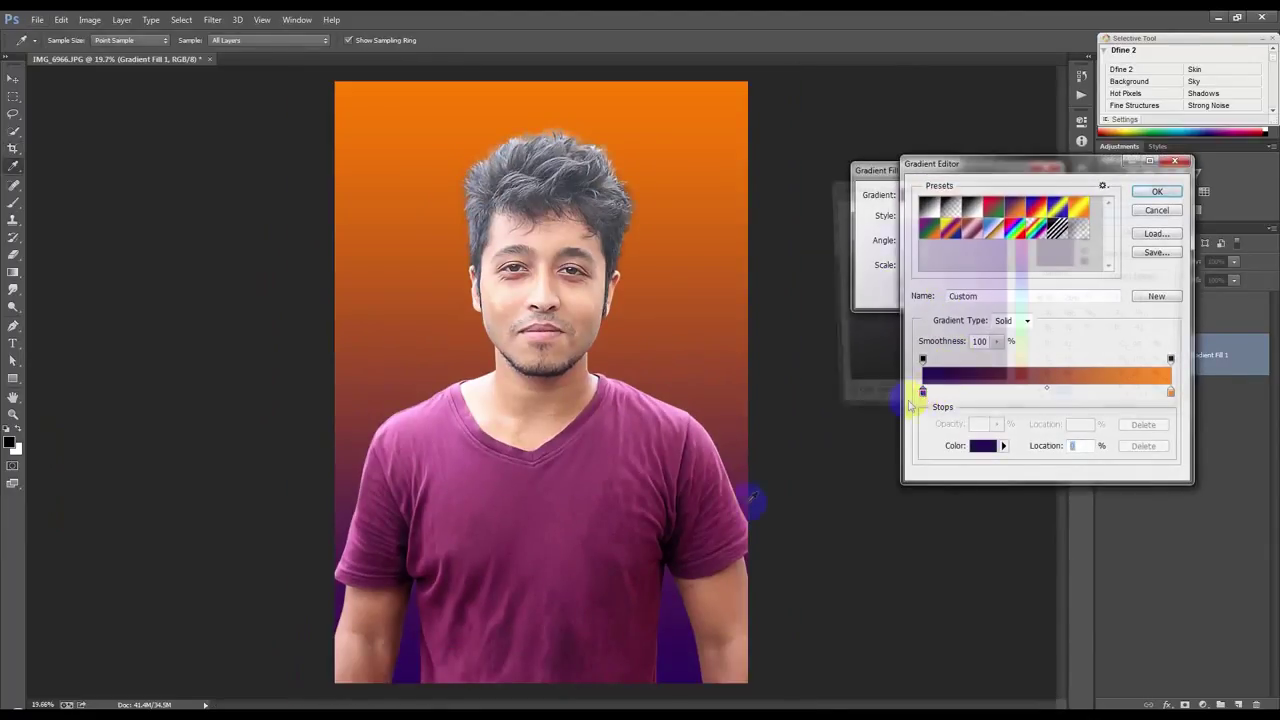
{"action": "left_click", "coordinate": [609, 669]}
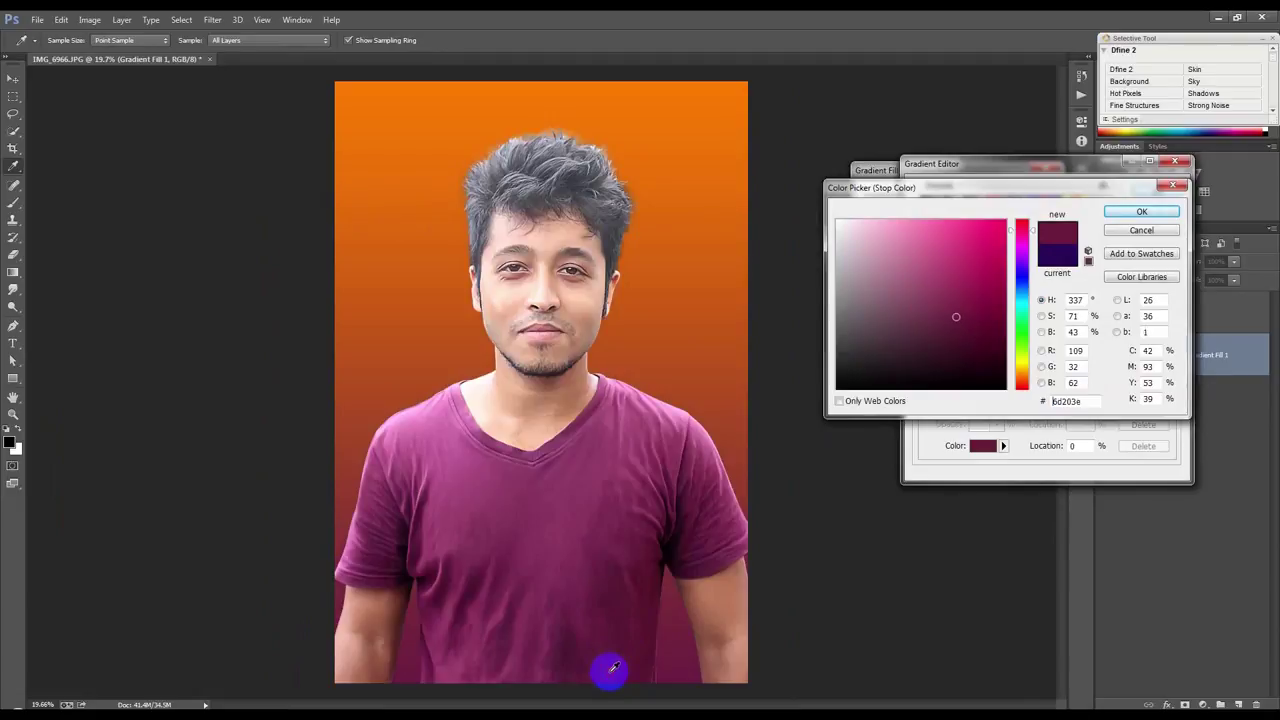
{"action": "left_click", "coordinate": [407, 572]}
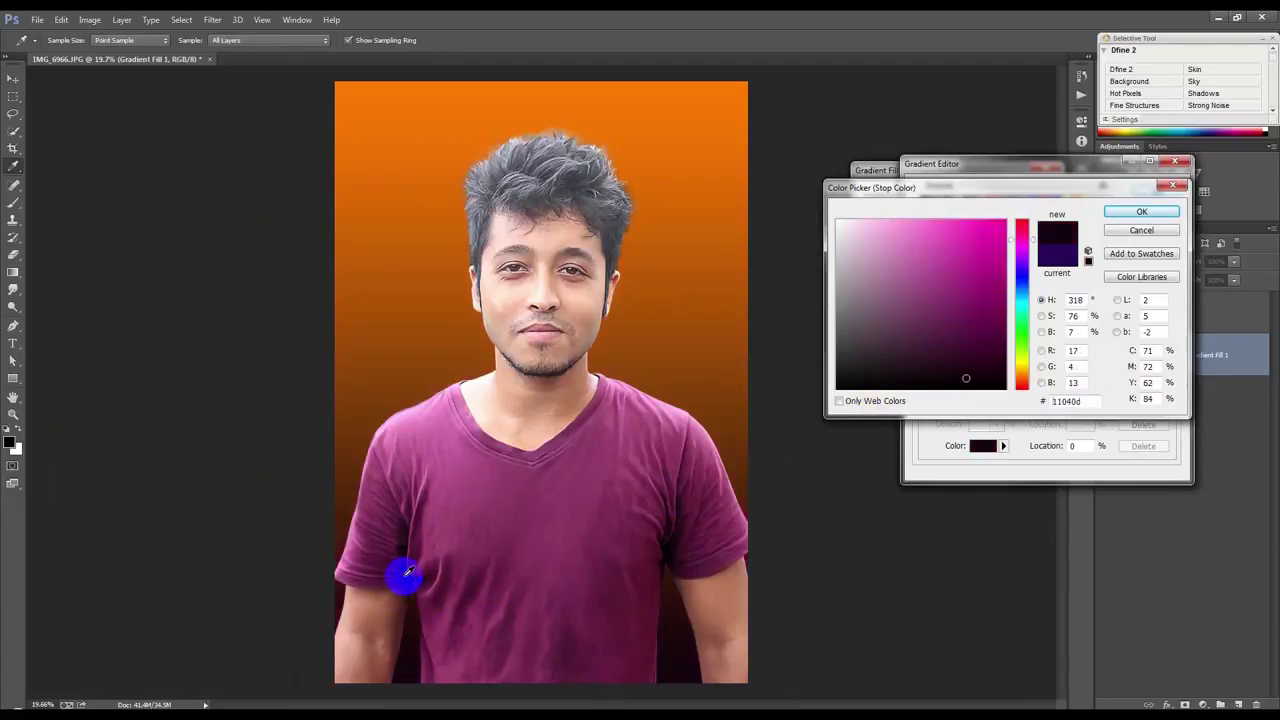
{"action": "left_click", "coordinate": [437, 650]}
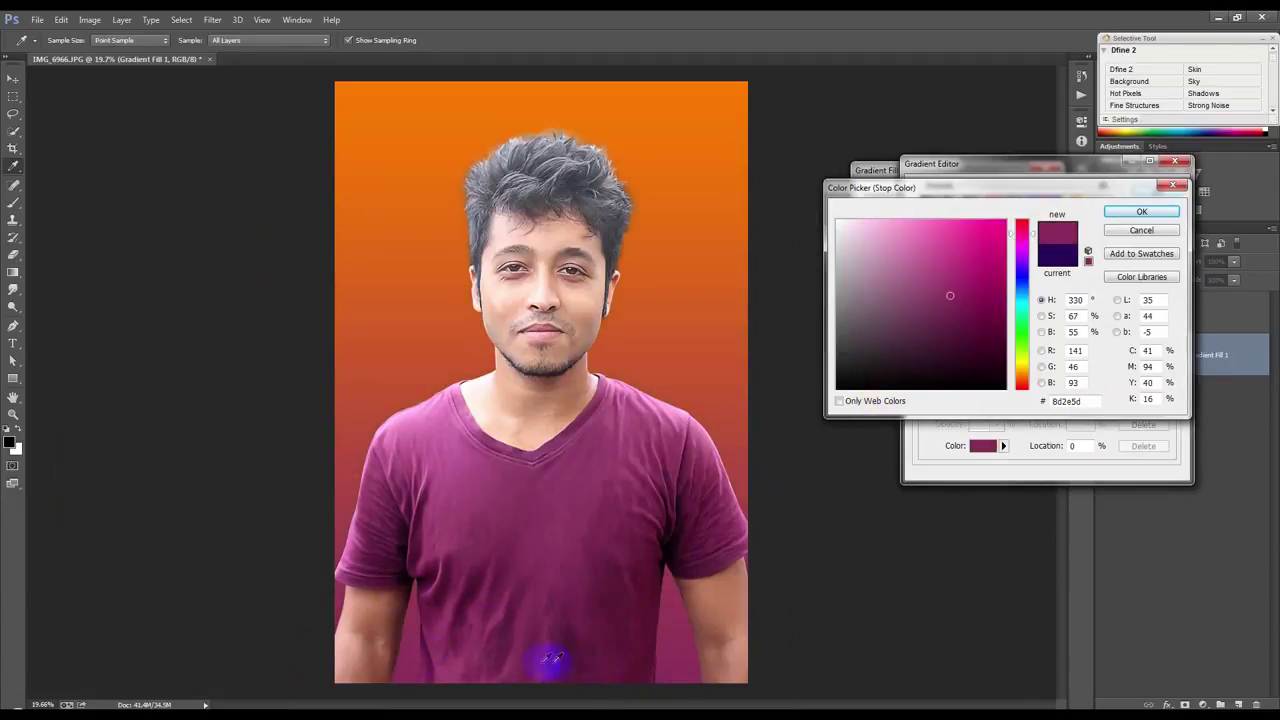
{"action": "left_click", "coordinate": [579, 672]}
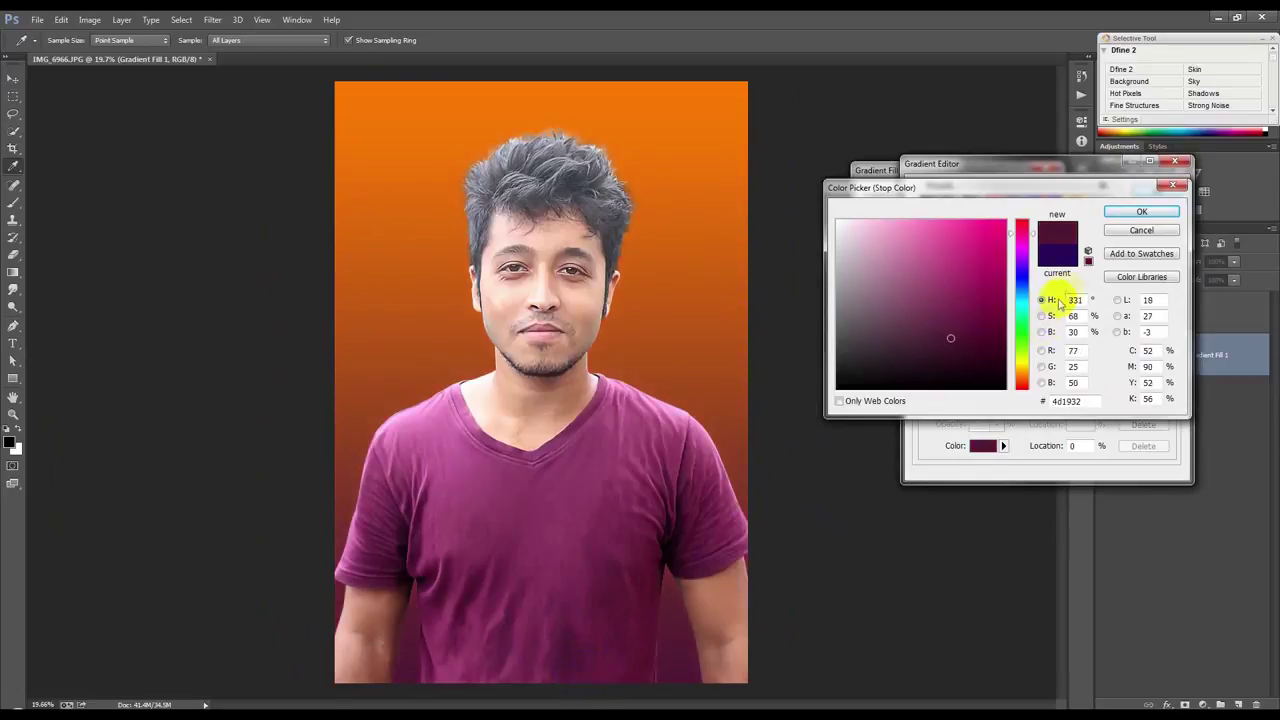
{"action": "left_click", "coordinate": [1141, 211]}
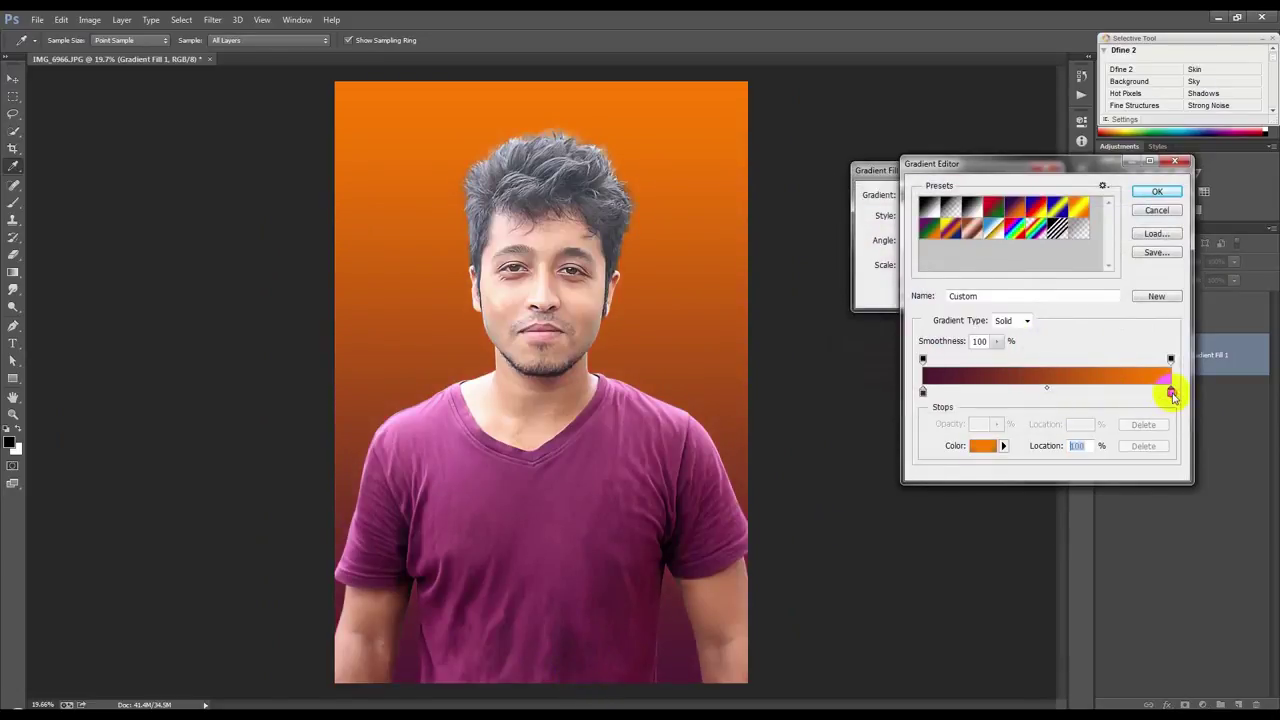
{"action": "double_click", "coordinate": [1172, 392]}
{"action": "left_click", "coordinate": [497, 301]}
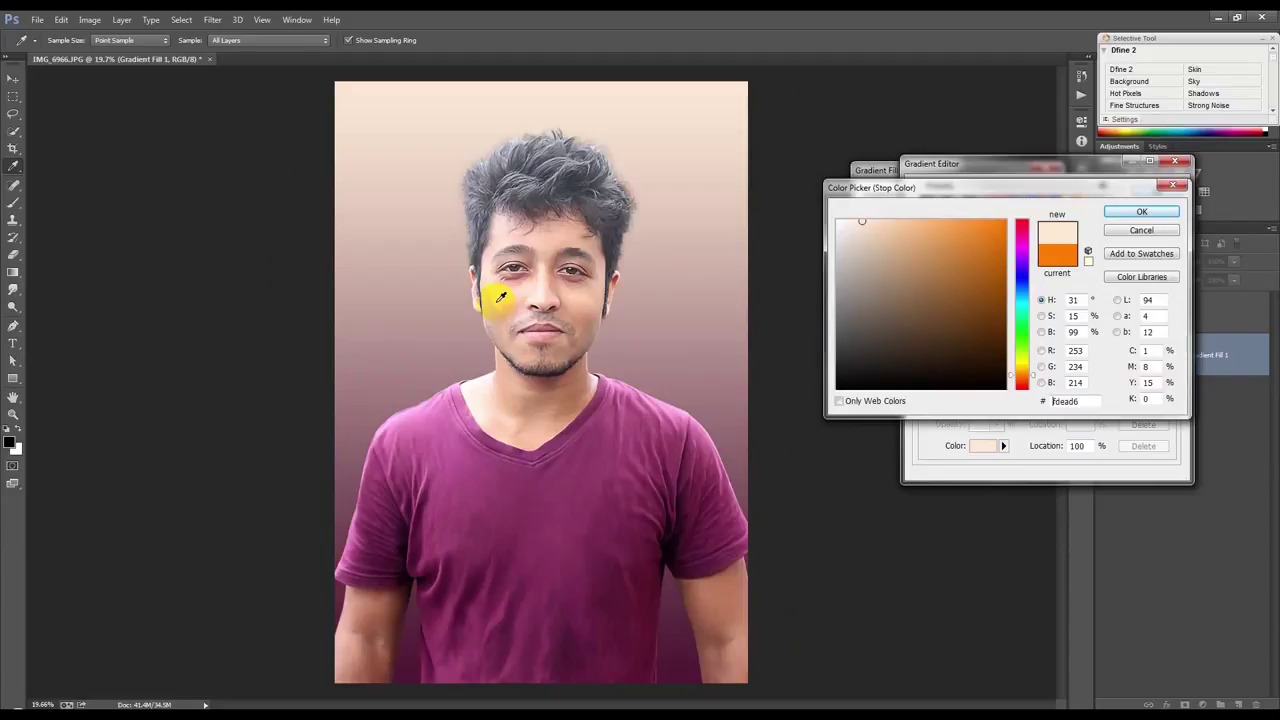
{"action": "left_click", "coordinate": [1141, 211]}
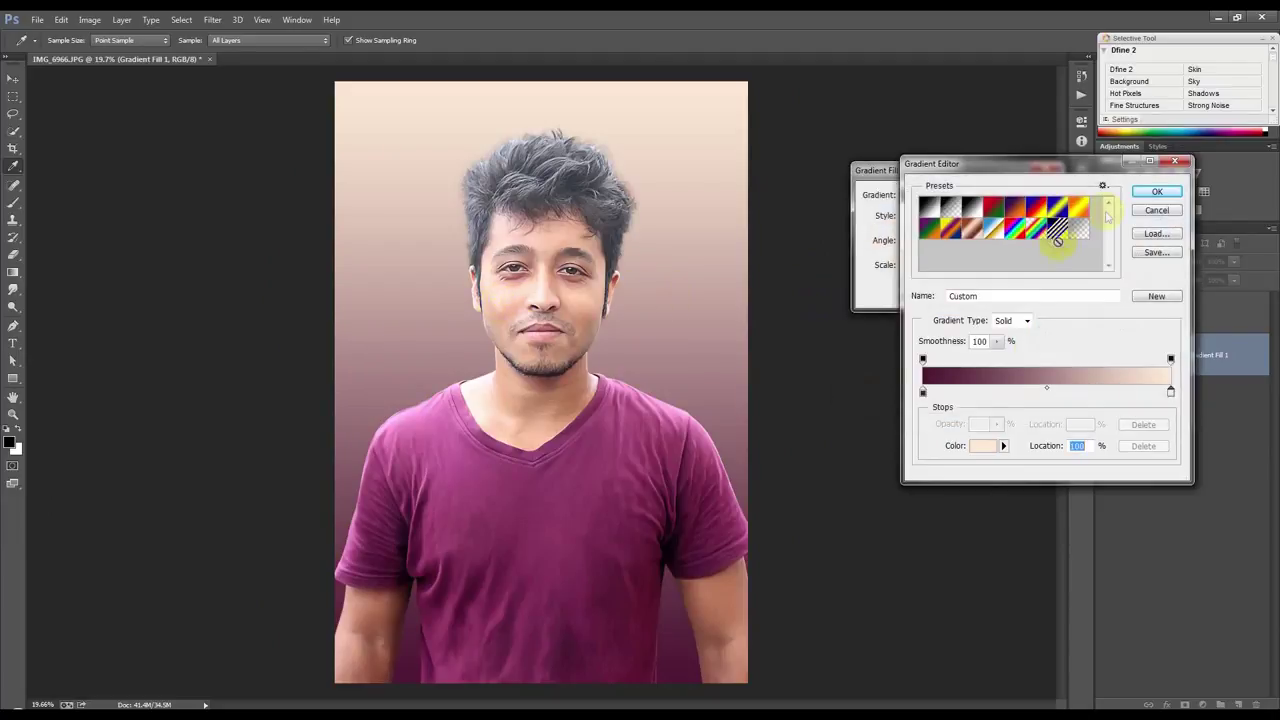
{"action": "left_click", "coordinate": [1155, 191]}
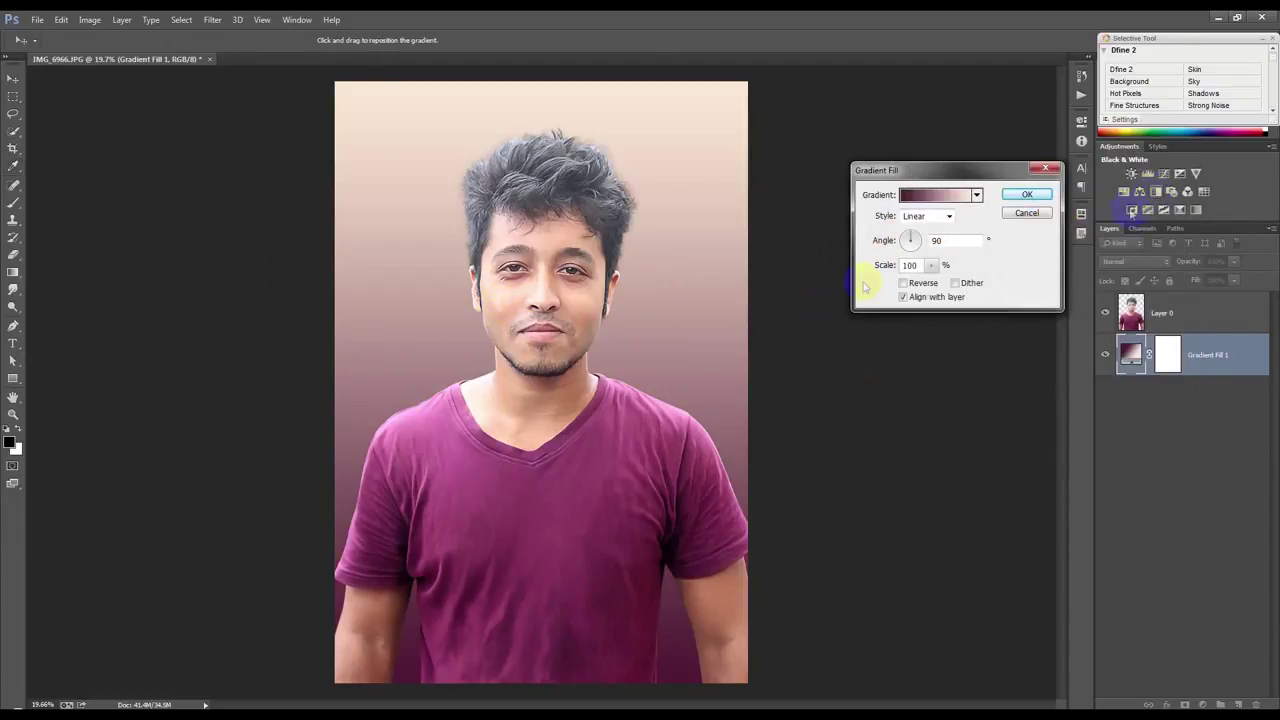
{"action": "left_click", "coordinate": [1024, 192]}
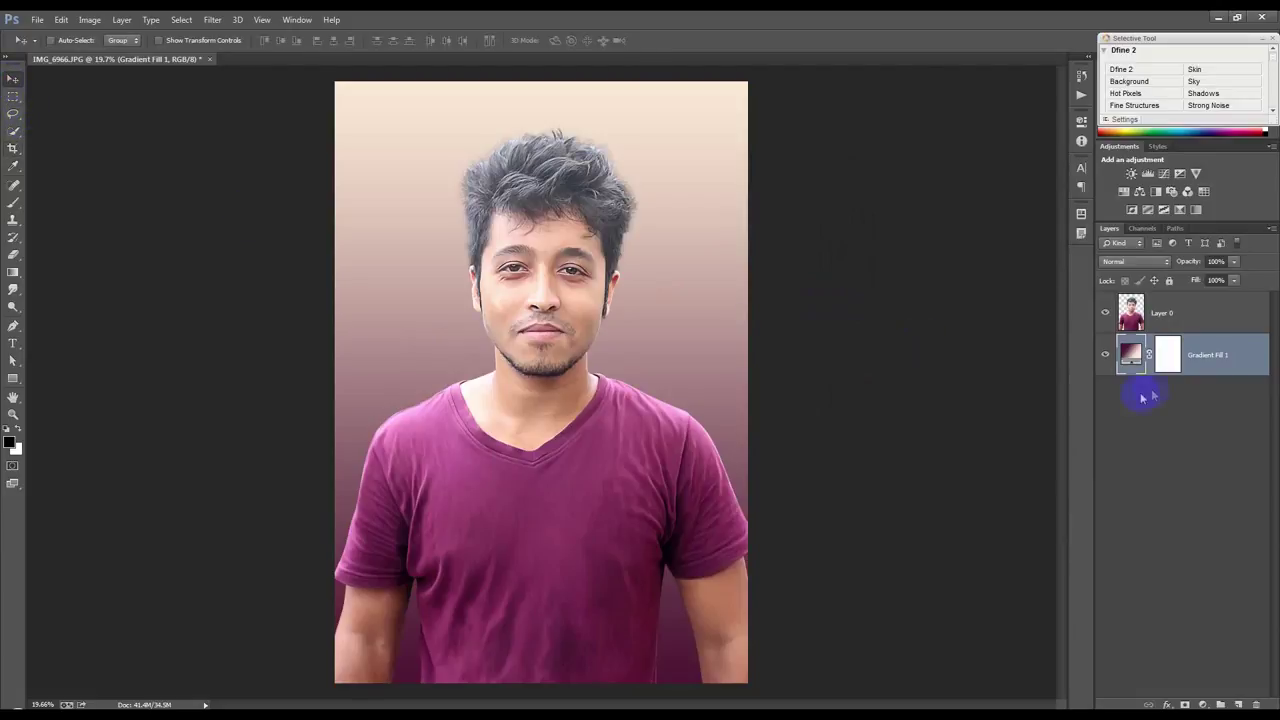
Step: Make it a reversed radial gradient centred behind the head, angle 70.56°, scale 120%
{"action": "double_click", "coordinate": [1131, 352]}
{"action": "left_click", "coordinate": [922, 216]}
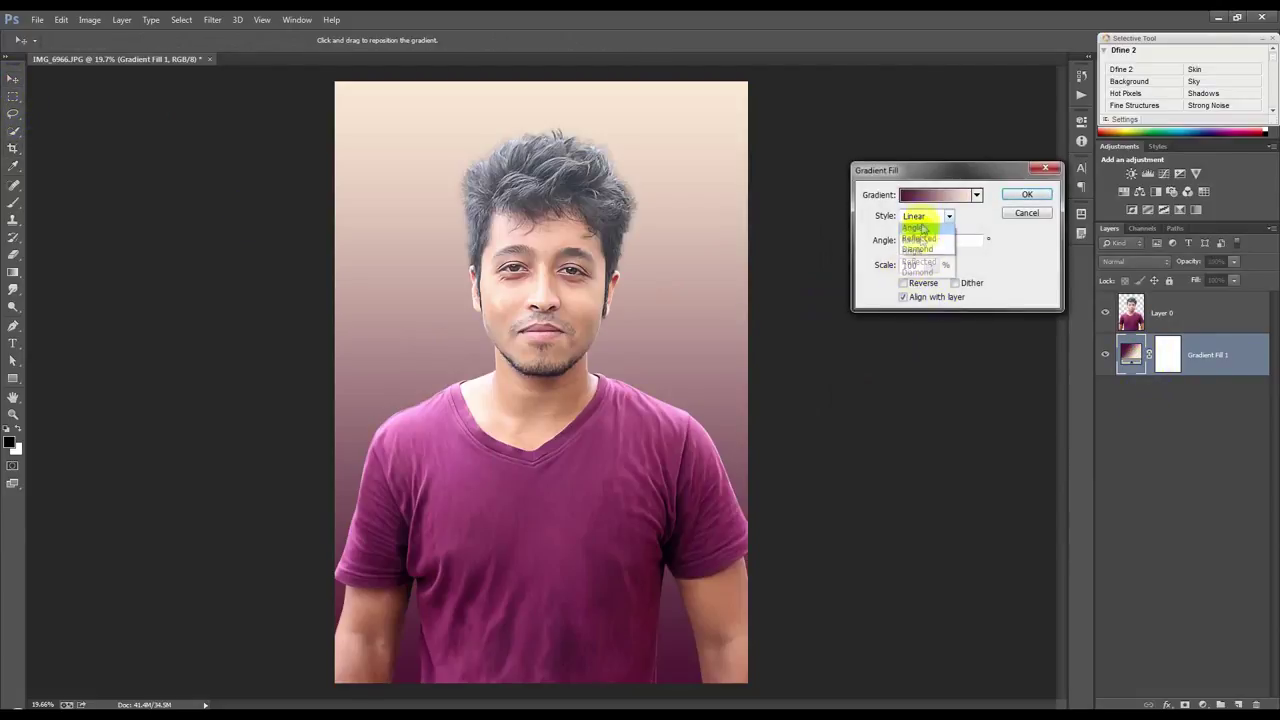
{"action": "left_click", "coordinate": [913, 241]}
{"action": "left_click", "coordinate": [903, 283]}
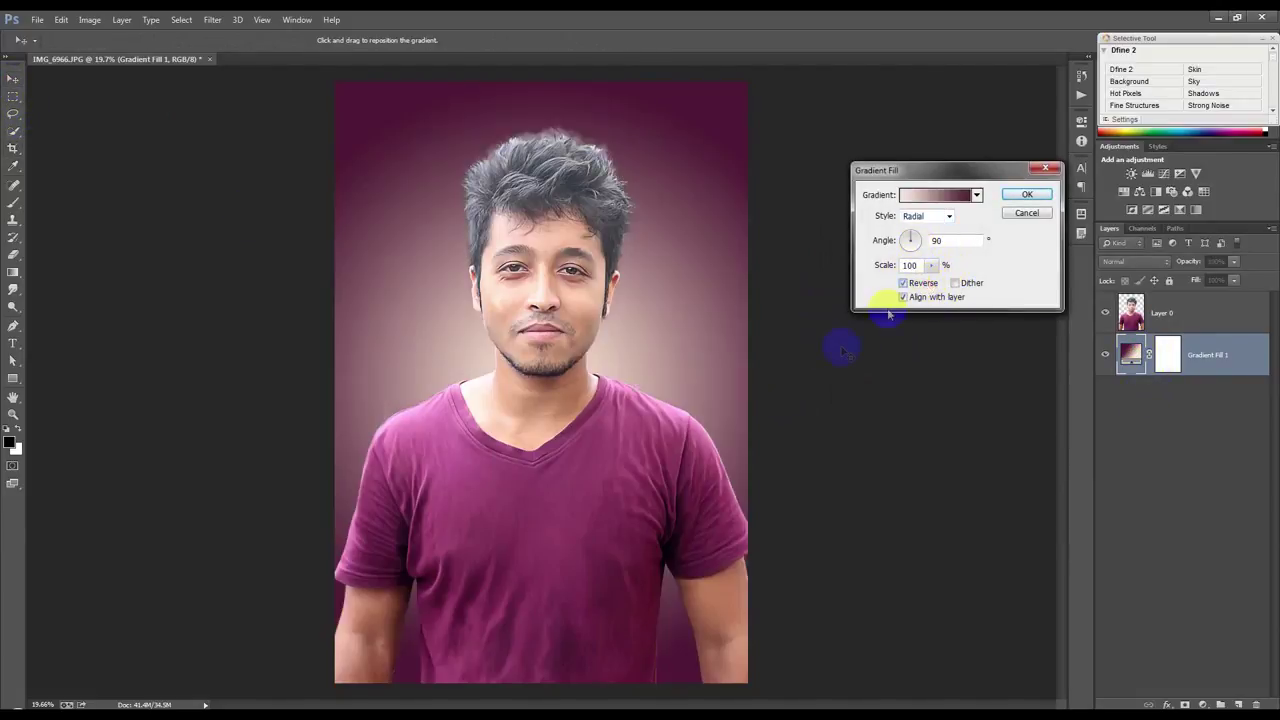
{"action": "left_click_drag", "start_coordinate": [700, 422], "coordinate": [694, 306]}
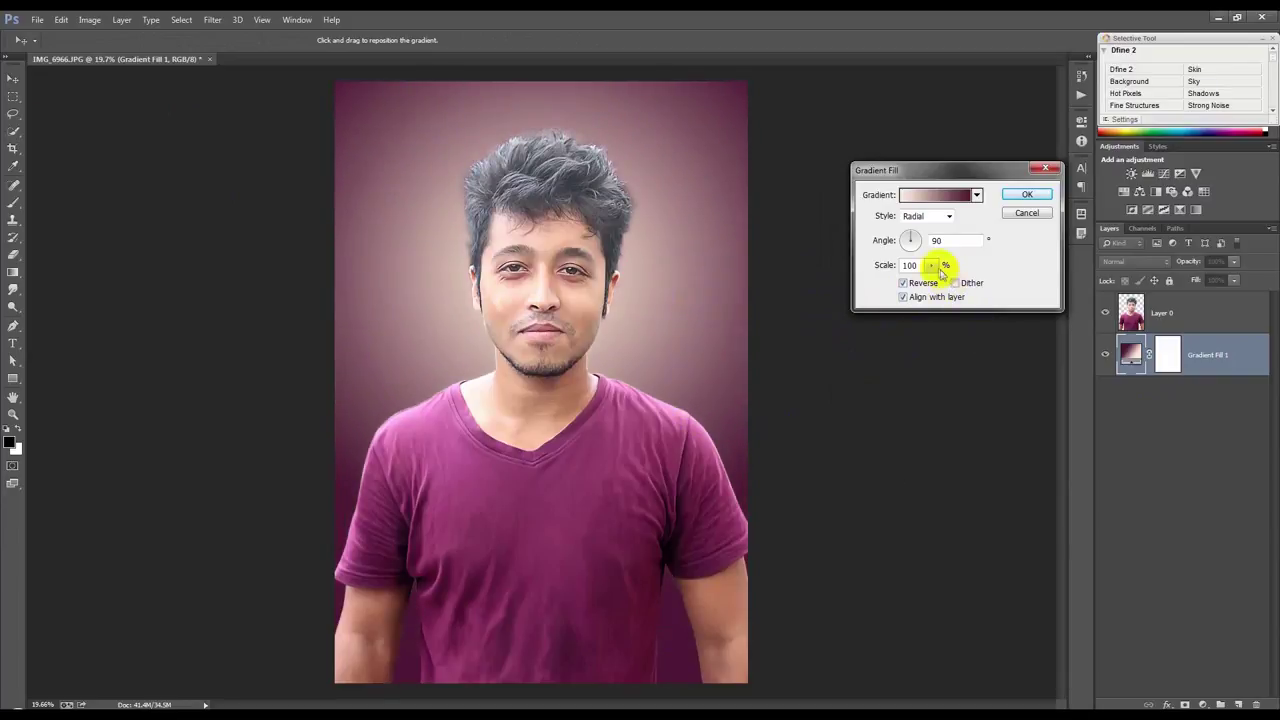
{"action": "left_click_drag", "start_coordinate": [912, 240], "coordinate": [915, 237]}
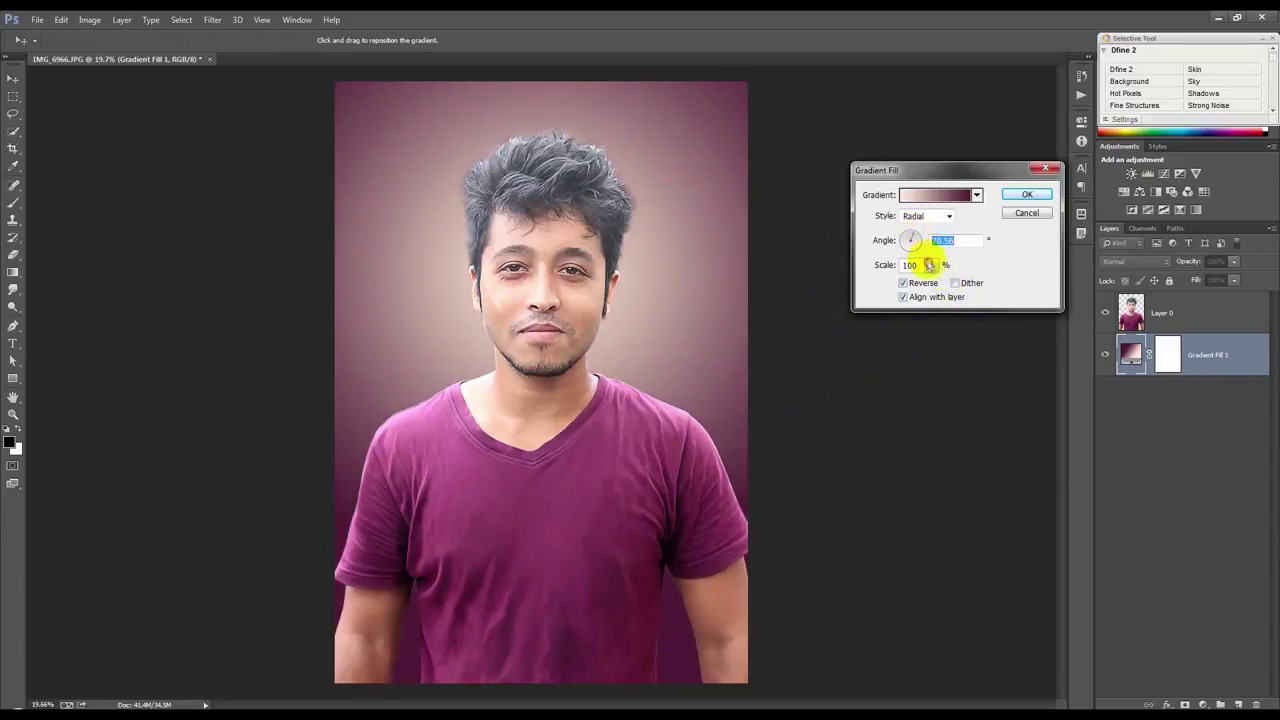
{"action": "left_click", "coordinate": [931, 265]}
{"action": "left_click_drag", "start_coordinate": [931, 282], "coordinate": [935, 284]}
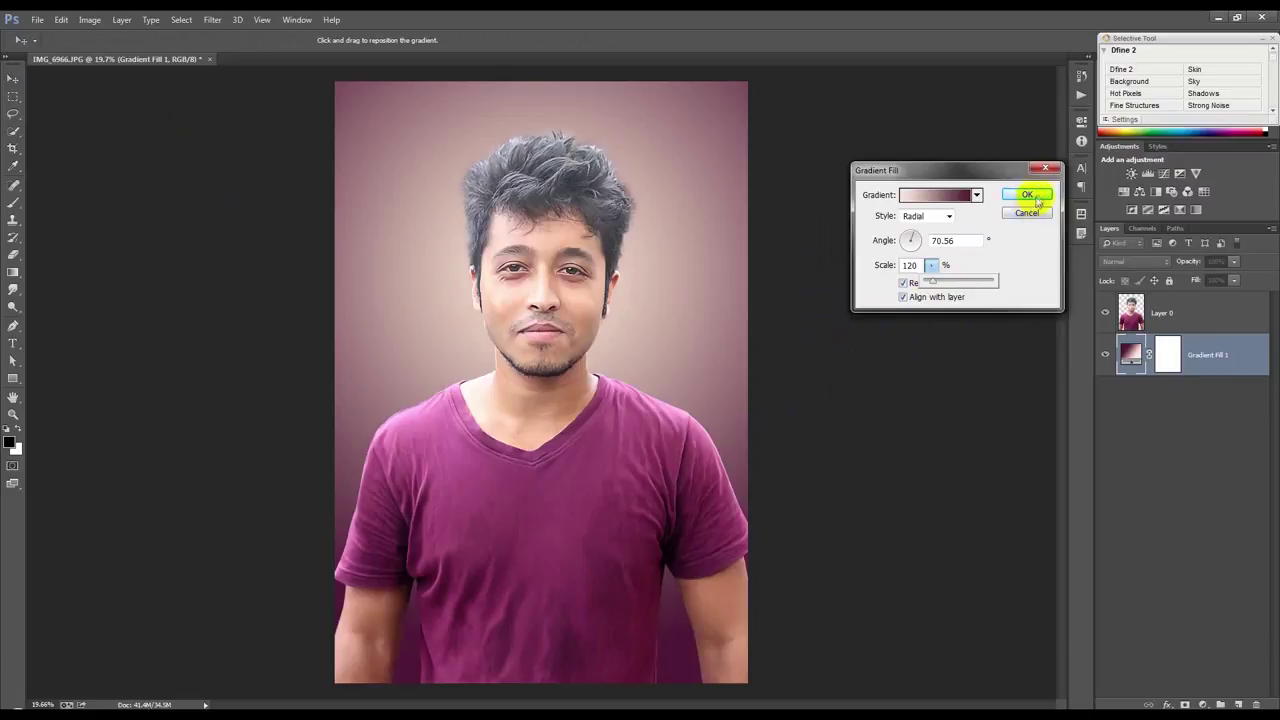
{"action": "left_click", "coordinate": [1027, 194]}
{"action": "left_click", "coordinate": [1135, 313]}
{"action": "scroll", "coordinate": [529, 245], "scroll_direction": "up", "scroll_amount": 2}
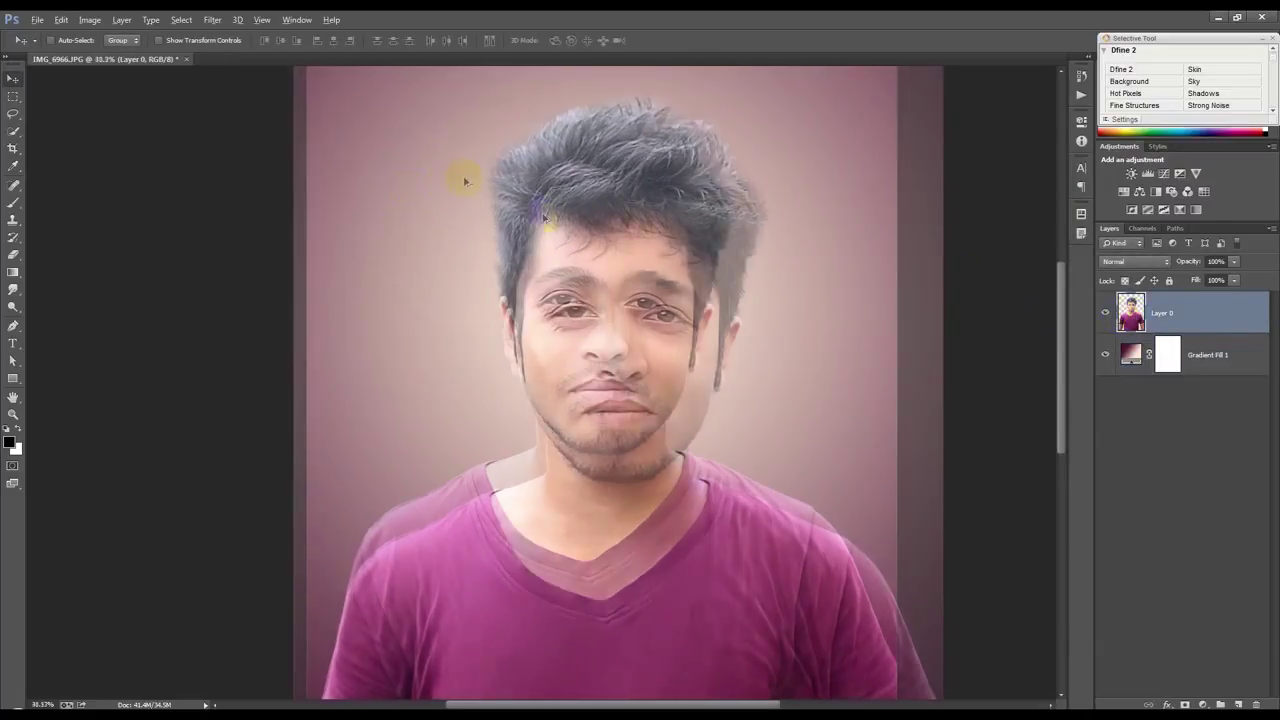
Step: Select the Smudge tool with a soft 27 px brush
{"action": "scroll", "coordinate": [463, 177], "scroll_direction": "up", "scroll_amount": 2}
{"action": "scroll", "coordinate": [523, 214], "scroll_direction": "up", "scroll_amount": 2}
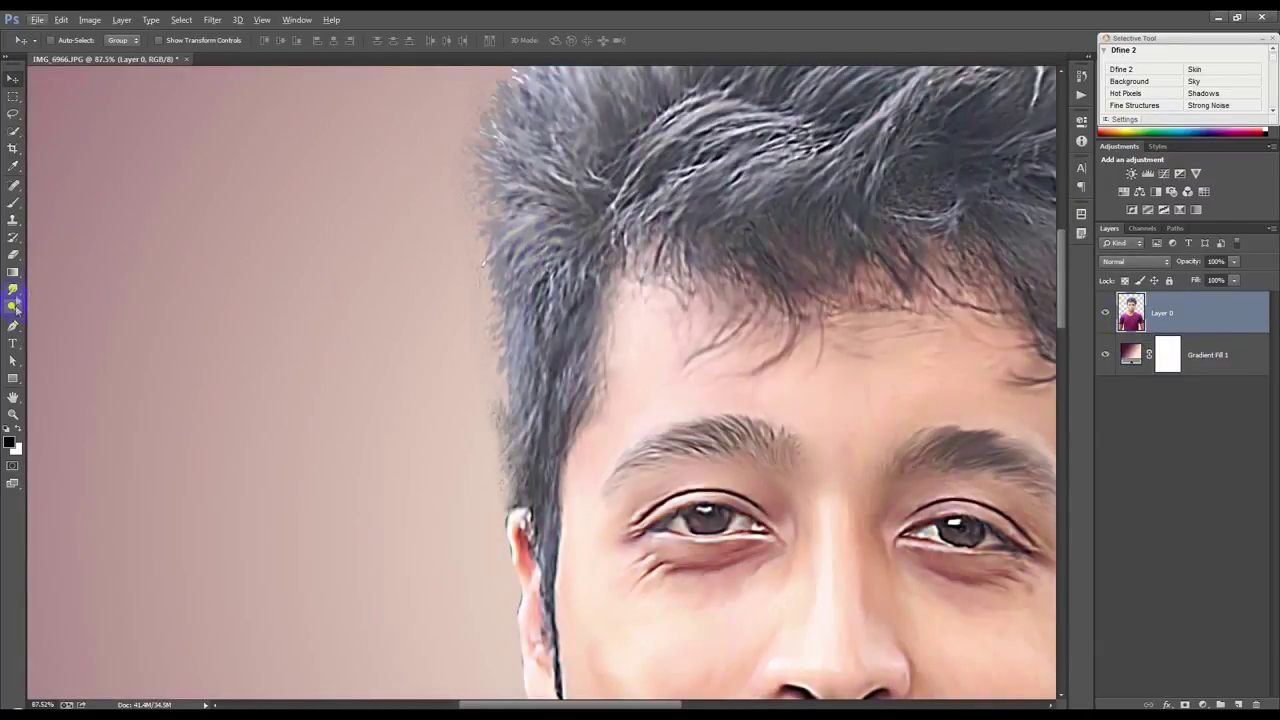
{"action": "left_click", "coordinate": [16, 310]}
{"action": "right_click", "coordinate": [380, 400]}
{"action": "left_click", "coordinate": [584, 507]}
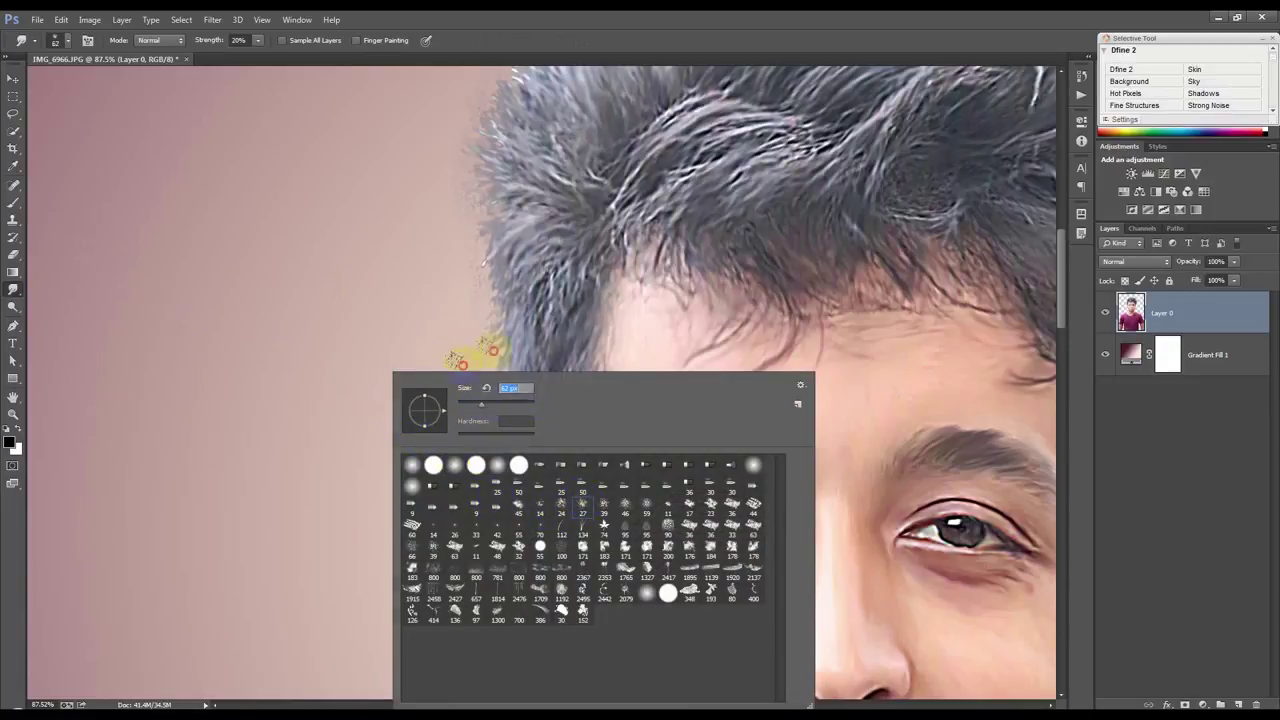
{"action": "left_click", "coordinate": [488, 347]}
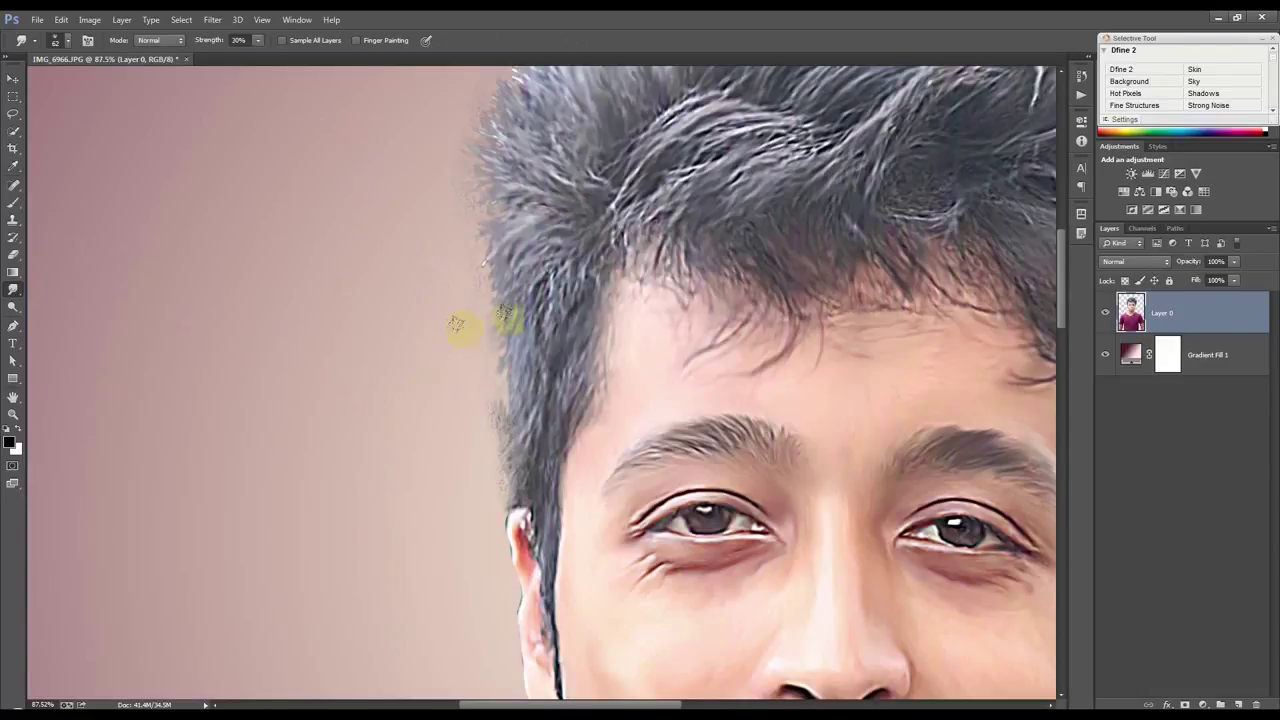
Step: Smudge the left hair edge so it blends into the background
{"action": "mouse_move", "coordinate": [478, 428]}
{"action": "left_mouse_down"}
{"action": "mouse_move", "coordinate": [518, 402]}
{"action": "mouse_move", "coordinate": [508, 505]}
{"action": "left_mouse_up"}
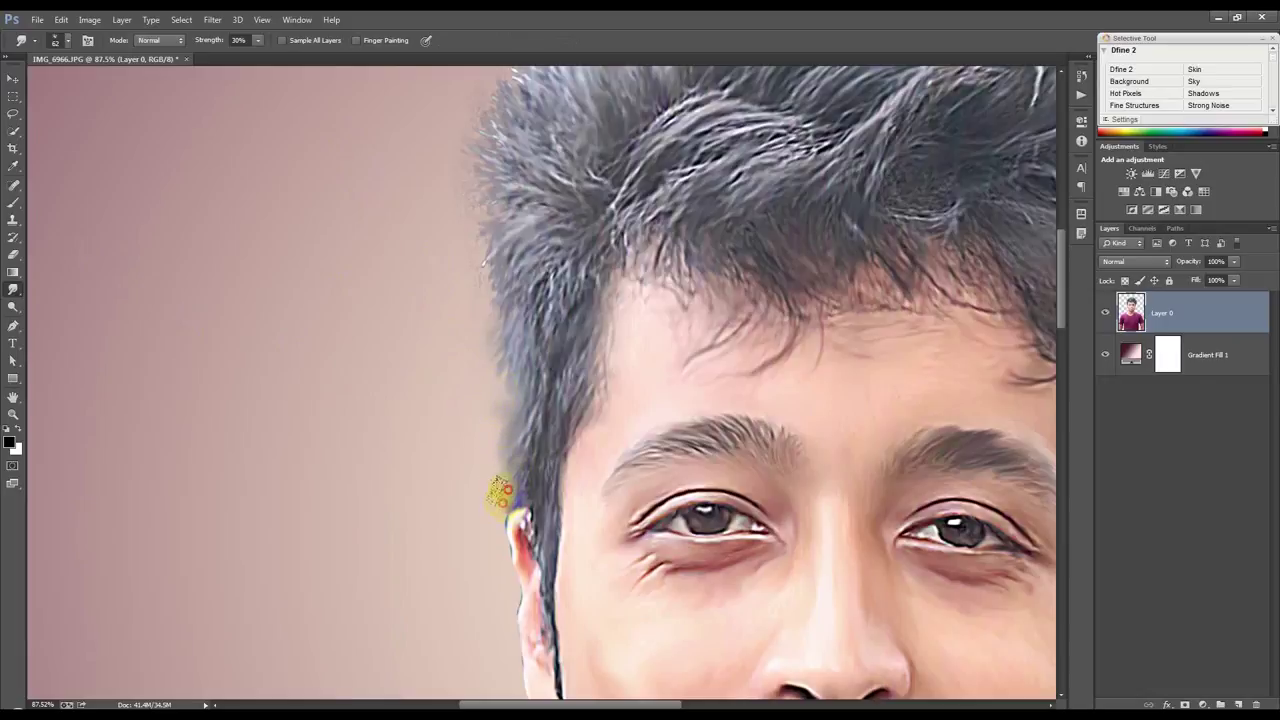
{"action": "scroll", "coordinate": [487, 428], "scroll_direction": "up", "scroll_amount": 2}
{"action": "left_click_drag", "start_coordinate": [486, 380], "coordinate": [480, 311]}
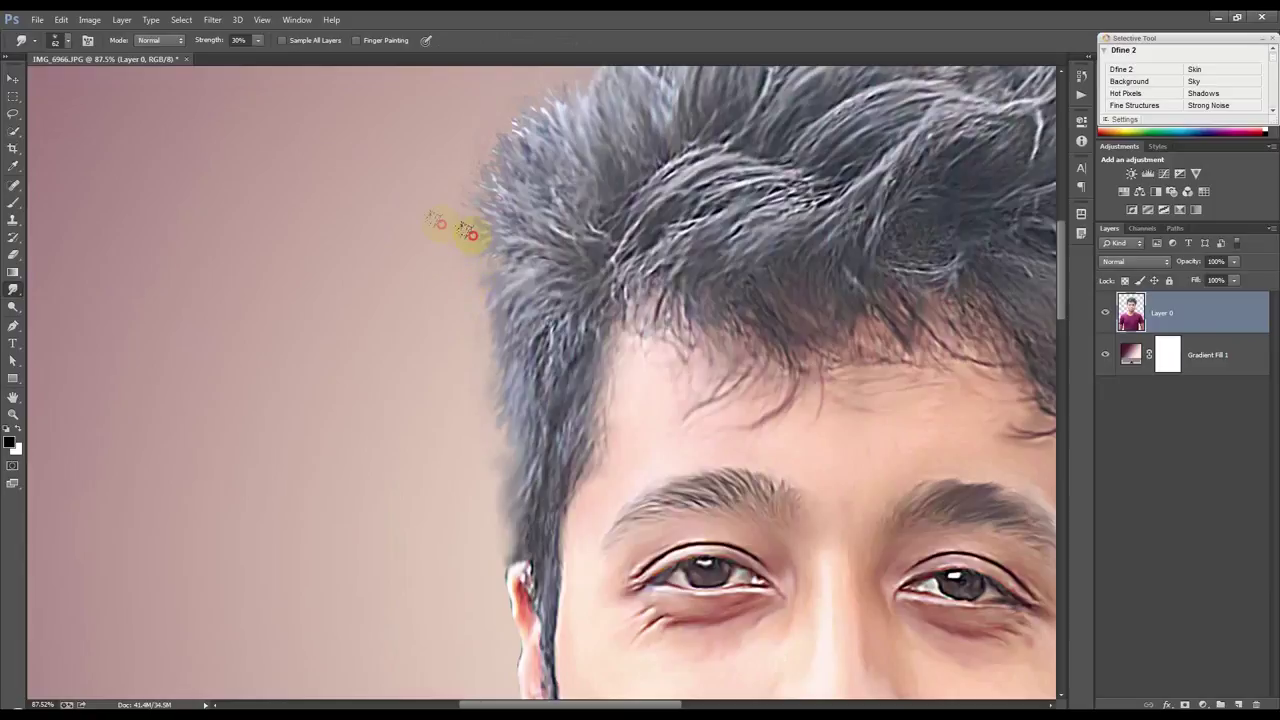
{"action": "left_click_drag", "start_coordinate": [437, 193], "coordinate": [480, 129]}
{"action": "scroll", "coordinate": [480, 135], "scroll_direction": "up", "scroll_amount": 2}
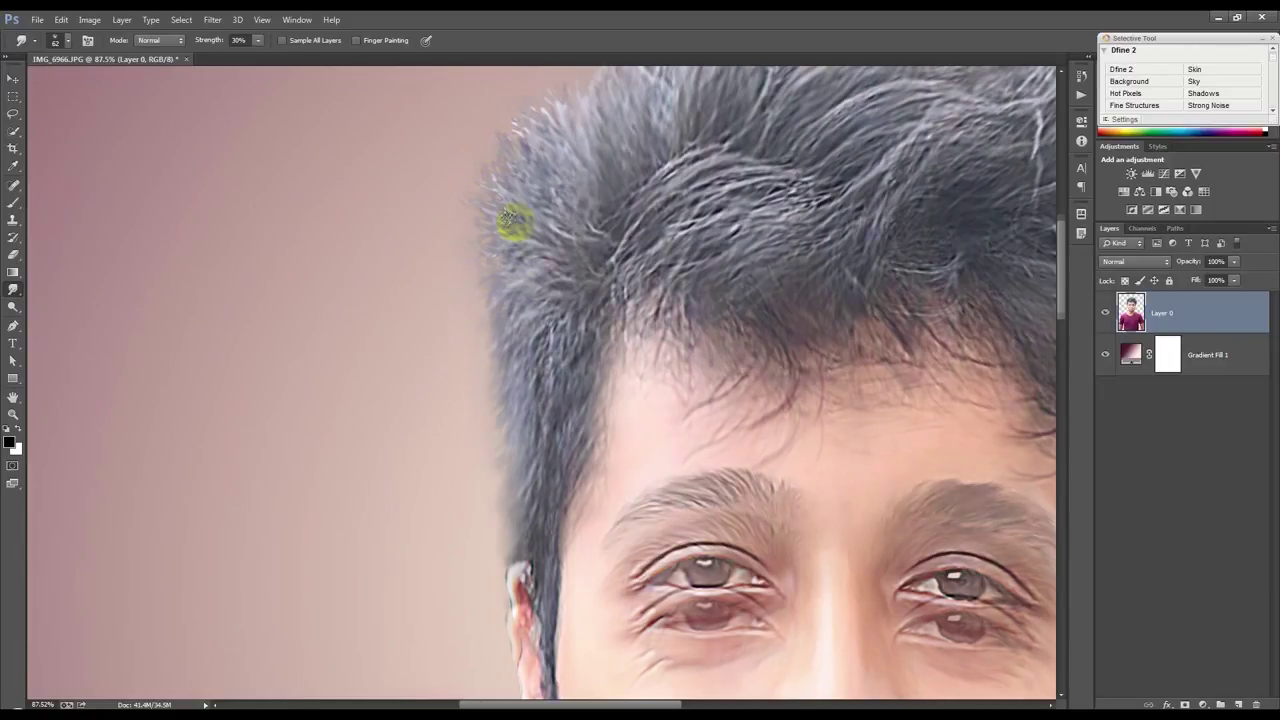
{"action": "left_click_drag", "start_coordinate": [470, 343], "coordinate": [455, 383]}
{"action": "scroll", "coordinate": [466, 386], "scroll_direction": "up", "scroll_amount": 2}
Step: Pull wispy strands from the top of the hair and smudge its right side
{"action": "mouse_move", "coordinate": [509, 200]}
{"action": "left_mouse_down"}
{"action": "mouse_move", "coordinate": [557, 181]}
{"action": "mouse_move", "coordinate": [477, 223]}
{"action": "left_mouse_up"}
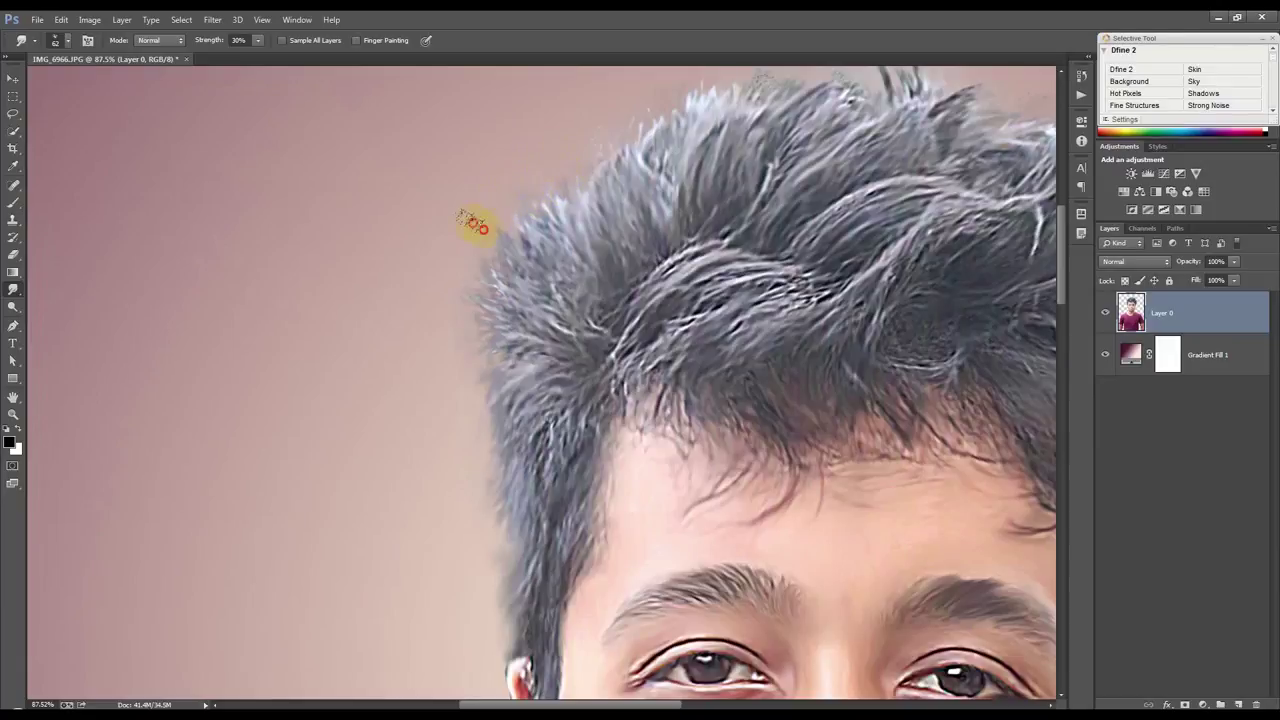
{"action": "scroll", "coordinate": [563, 220], "scroll_direction": "up", "scroll_amount": 2}
{"action": "mouse_move", "coordinate": [591, 183]}
{"action": "left_mouse_down"}
{"action": "mouse_move", "coordinate": [617, 165]}
{"action": "mouse_move", "coordinate": [652, 172]}
{"action": "left_mouse_up"}
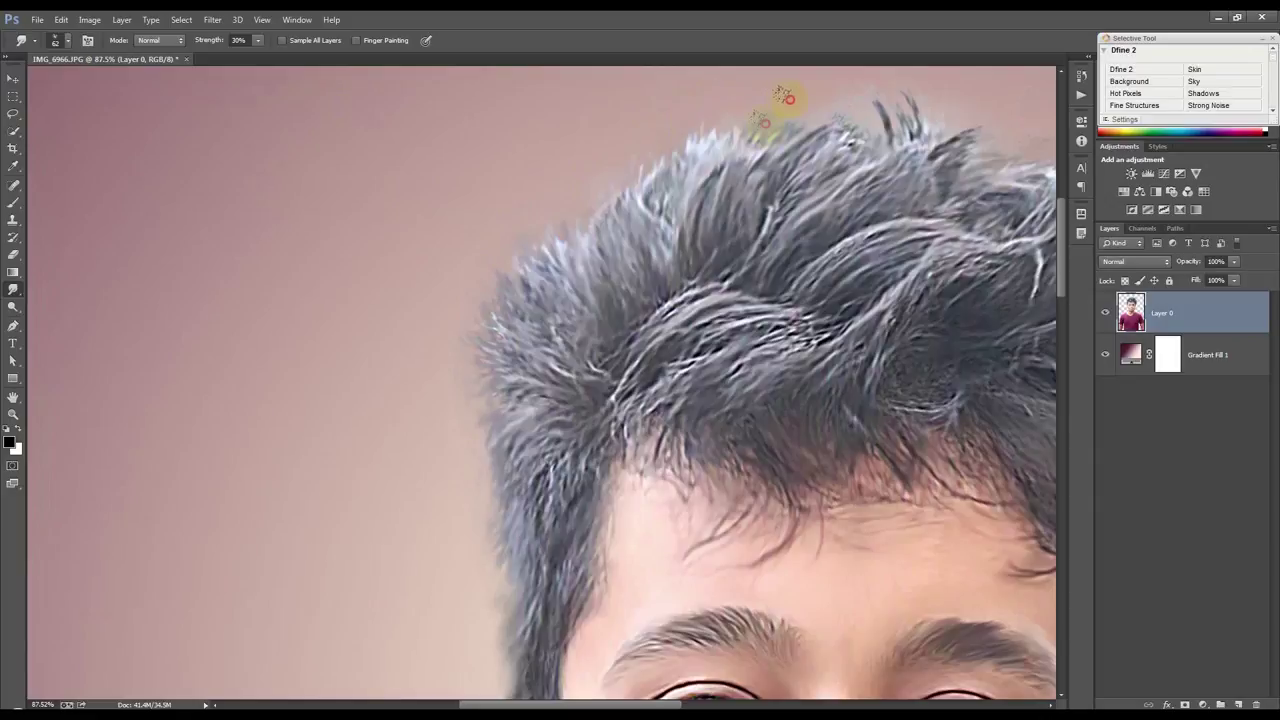
{"action": "scroll", "coordinate": [850, 168], "scroll_direction": "up", "scroll_amount": 3}
{"action": "left_click_drag", "start_coordinate": [870, 167], "coordinate": [946, 157]}
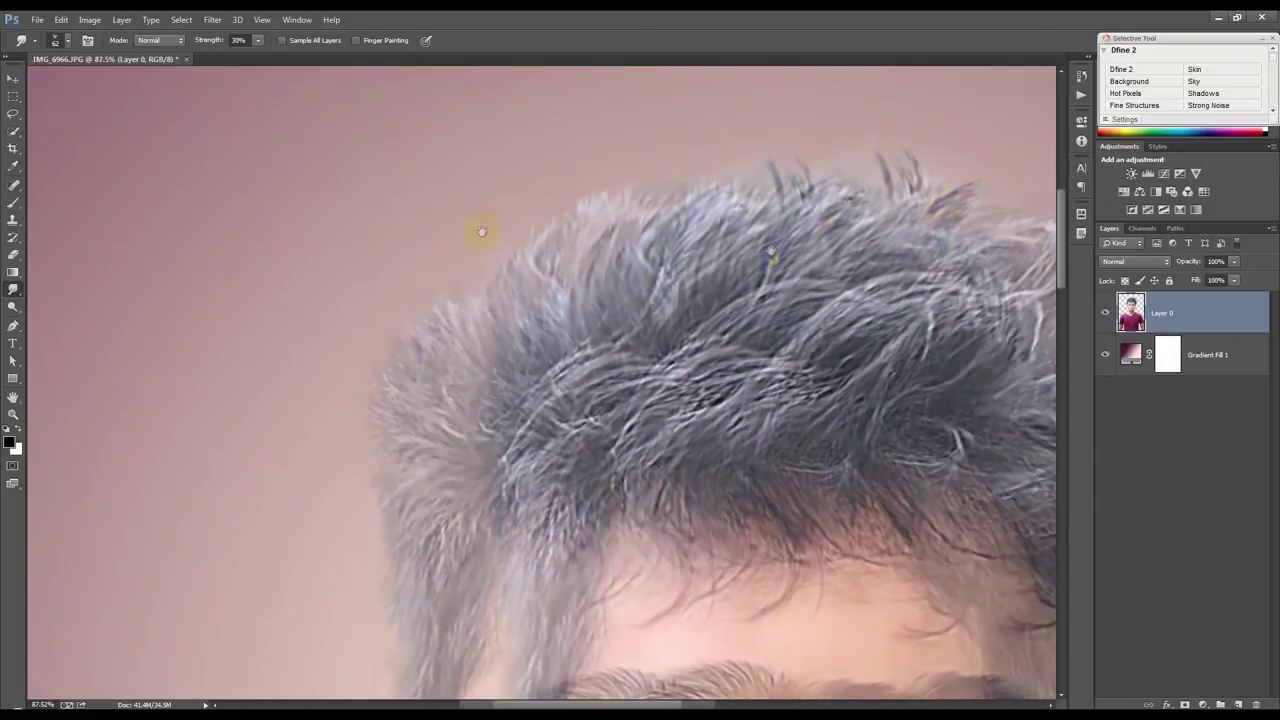
{"action": "scroll", "coordinate": [700, 150], "scroll_direction": "right", "scroll_amount": 5}
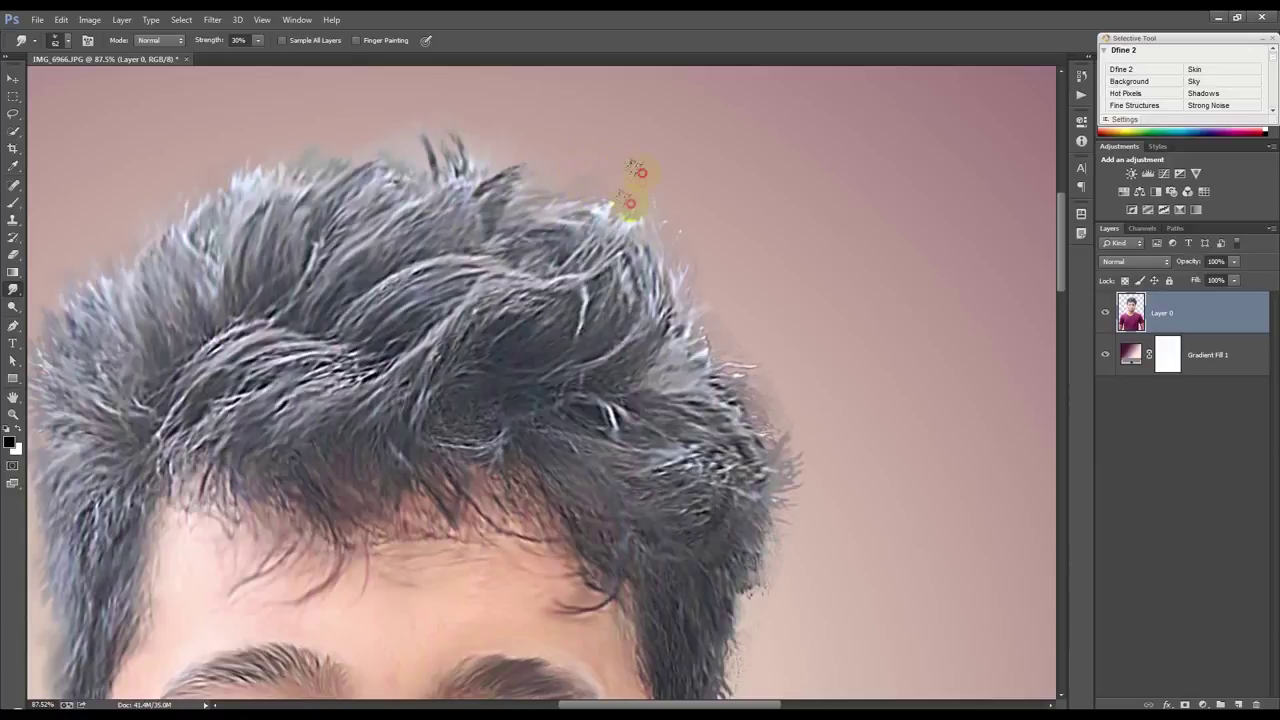
{"action": "left_click_drag", "start_coordinate": [683, 233], "coordinate": [728, 319]}
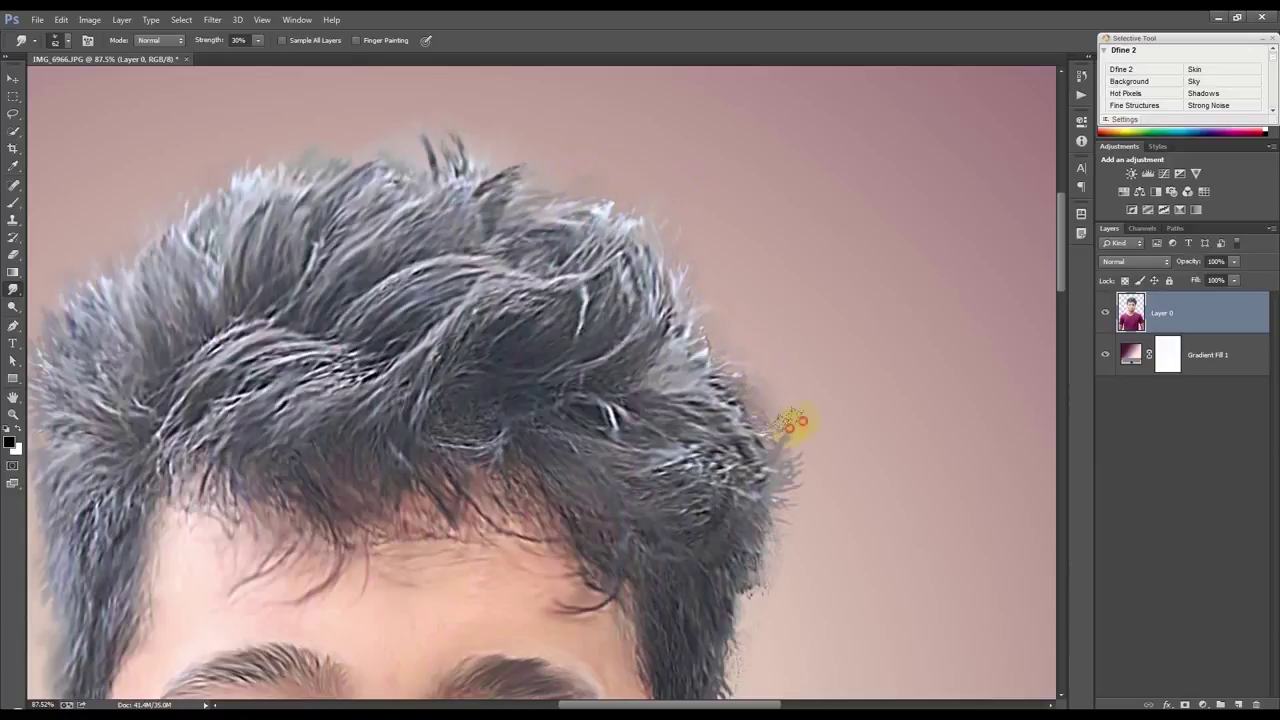
{"action": "scroll", "coordinate": [778, 405], "scroll_direction": "down", "scroll_amount": 3}
{"action": "scroll", "coordinate": [774, 237], "scroll_direction": "down", "scroll_amount": 2}
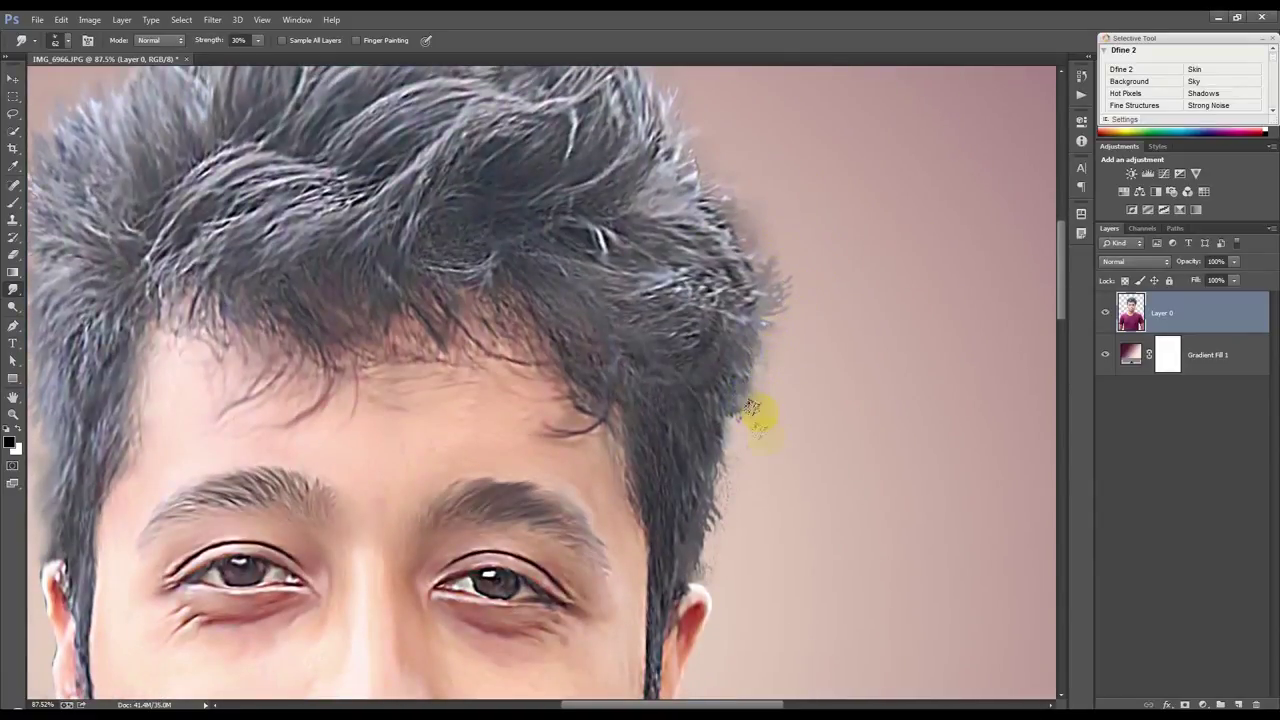
Step: Smudge the right and lower hair edges and the hair beside the ear into wisps
{"action": "mouse_move", "coordinate": [737, 444]}
{"action": "left_mouse_down"}
{"action": "mouse_move", "coordinate": [714, 578]}
{"action": "mouse_move", "coordinate": [766, 366]}
{"action": "mouse_move", "coordinate": [768, 317]}
{"action": "mouse_move", "coordinate": [753, 317]}
{"action": "left_mouse_up"}
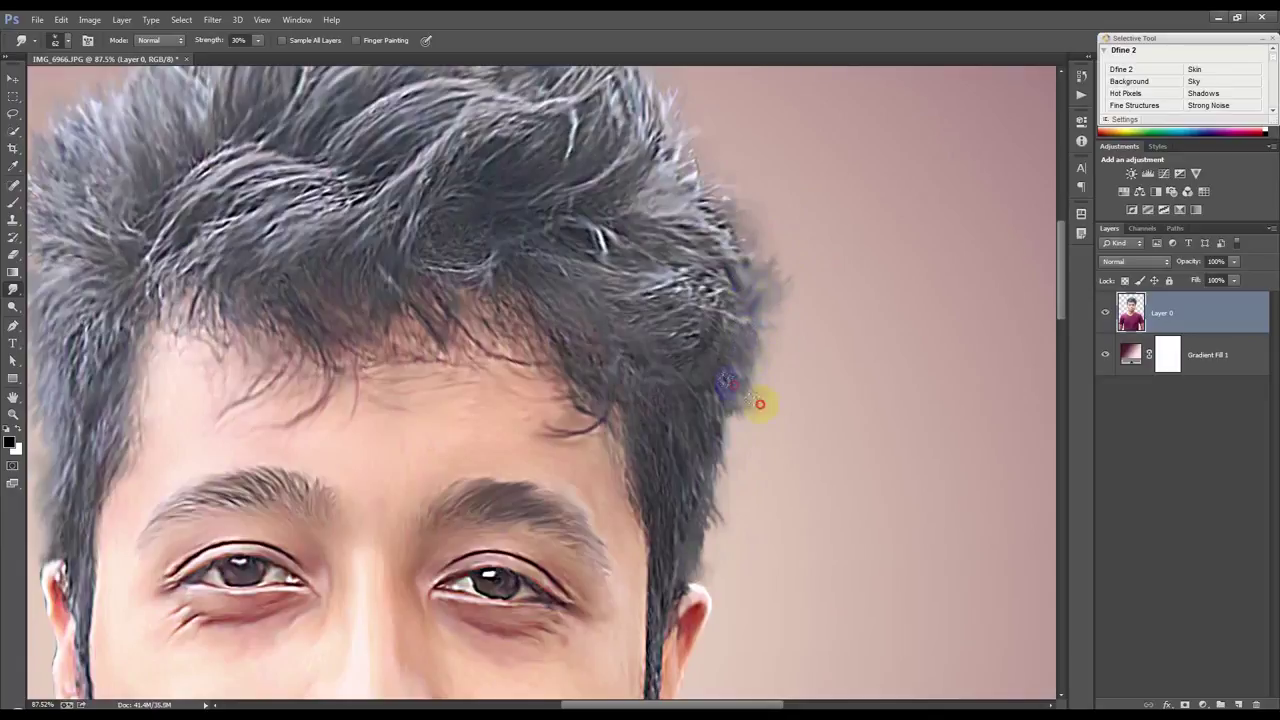
{"action": "mouse_move", "coordinate": [738, 464]}
{"action": "left_mouse_down"}
{"action": "mouse_move", "coordinate": [740, 512]}
{"action": "mouse_move", "coordinate": [721, 537]}
{"action": "left_mouse_up"}
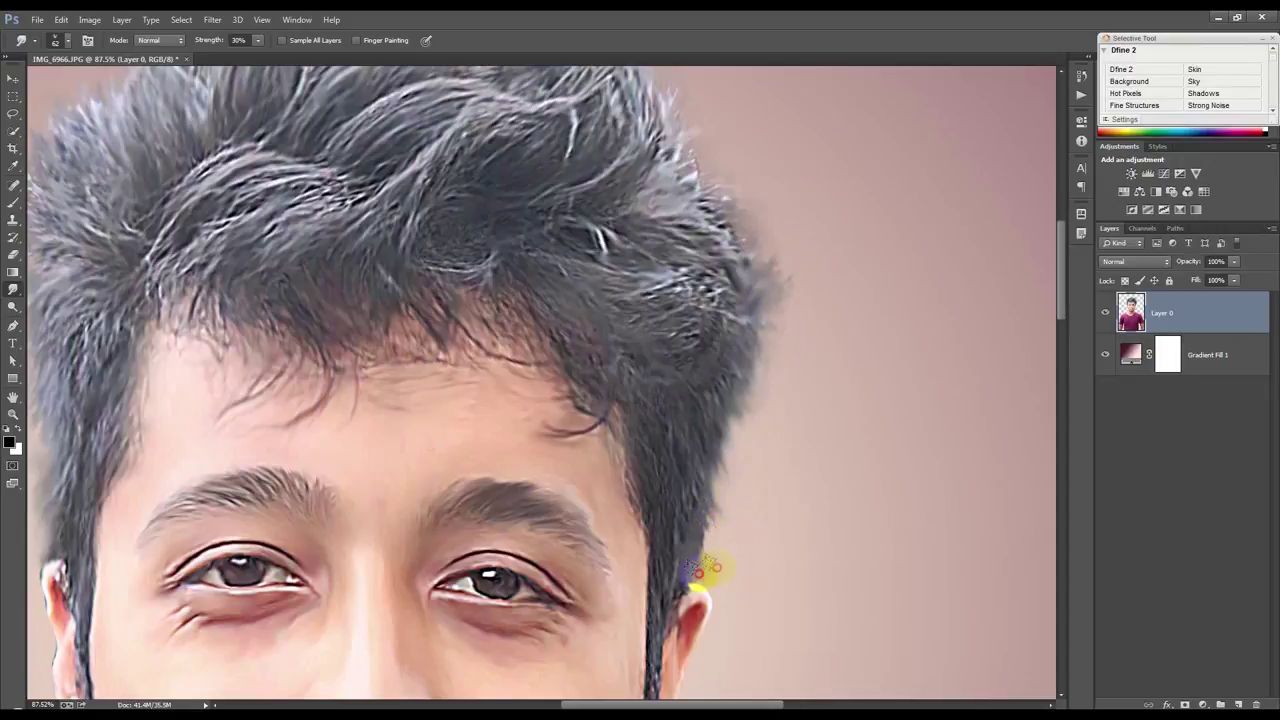
{"action": "scroll", "coordinate": [724, 350], "scroll_direction": "up", "scroll_amount": 8}
{"action": "scroll", "coordinate": [733, 374], "scroll_direction": "up", "scroll_amount": 1}
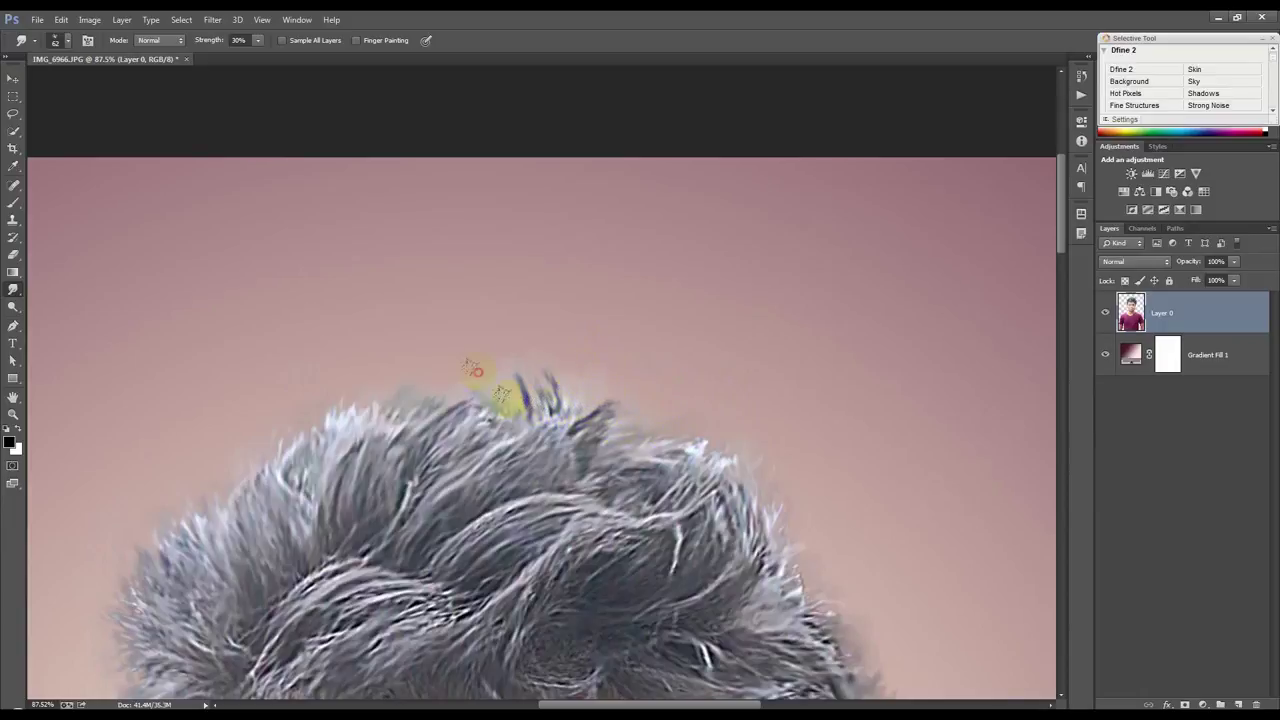
{"action": "scroll", "coordinate": [507, 402], "scroll_direction": "down", "scroll_amount": 6}
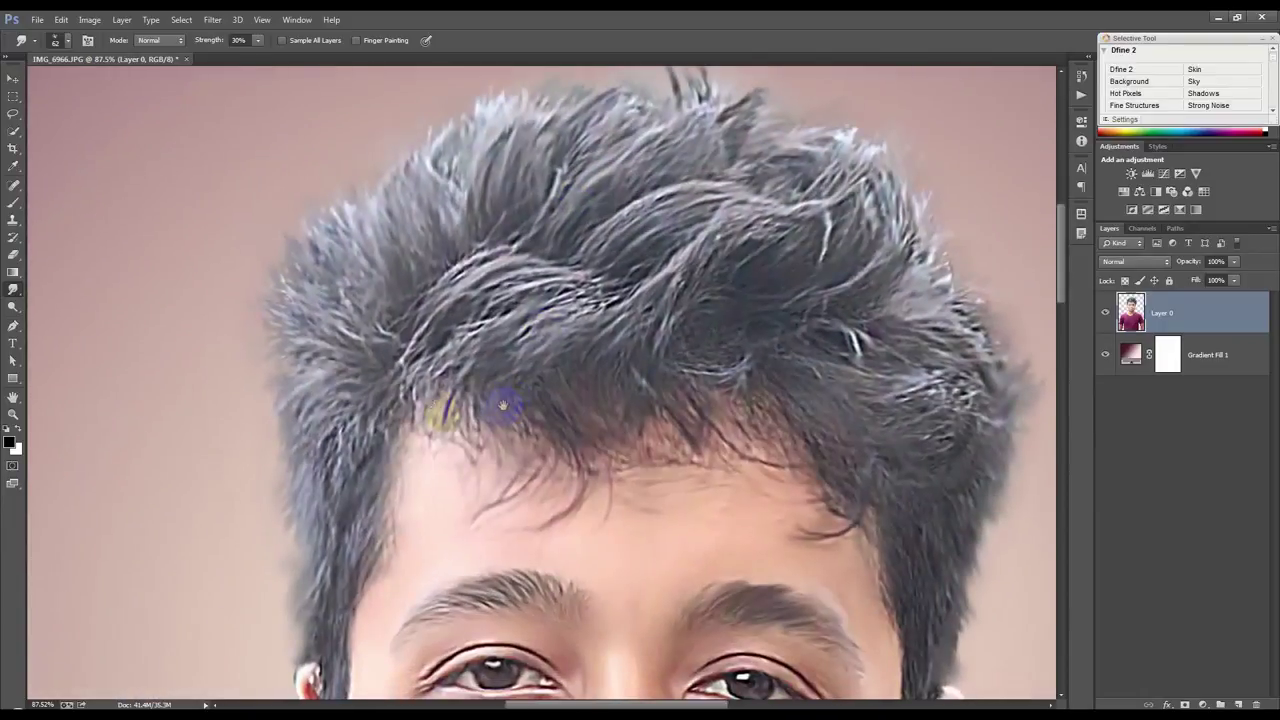
{"action": "left_click_drag", "start_coordinate": [289, 586], "coordinate": [302, 628]}
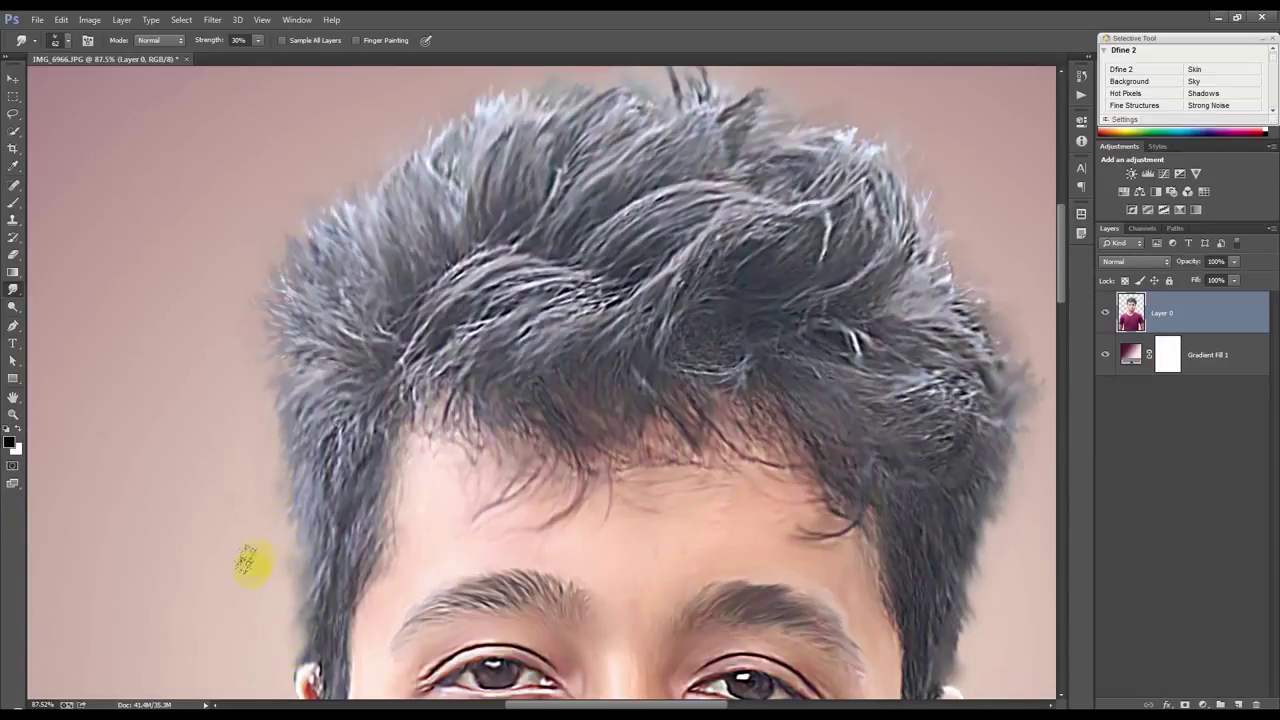
{"action": "scroll", "coordinate": [250, 560], "scroll_direction": "down", "scroll_amount": 6}
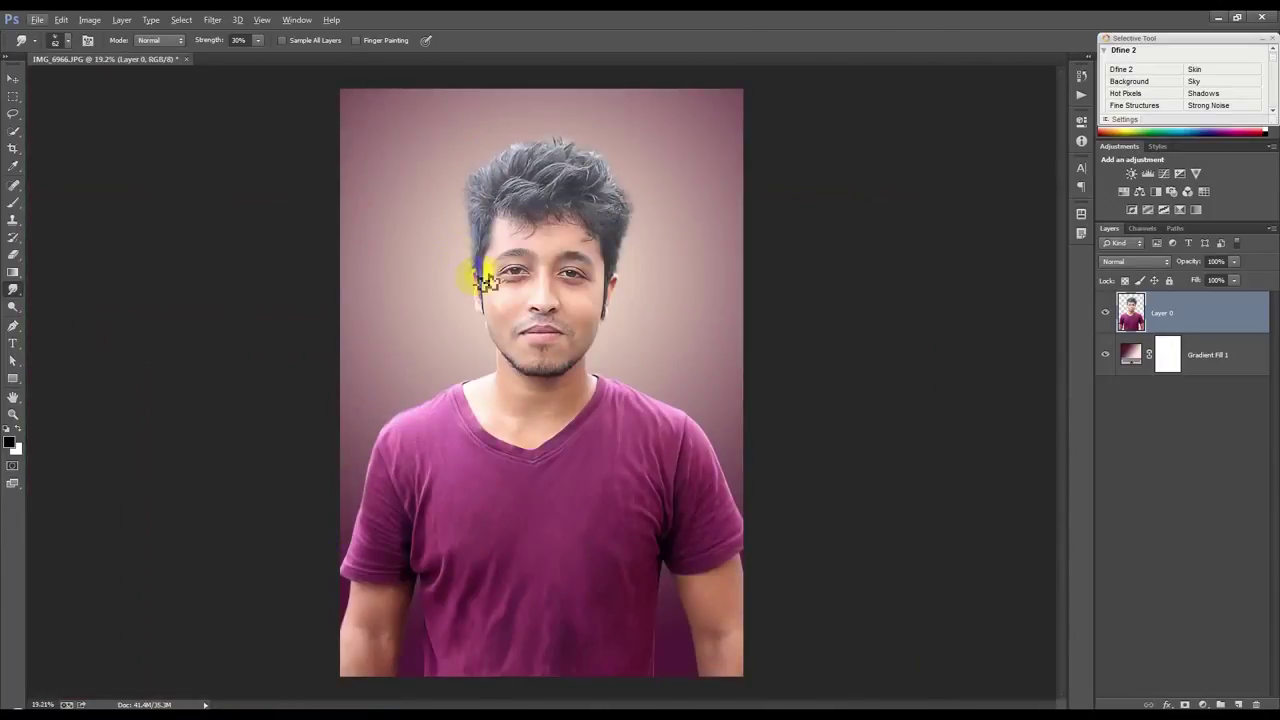
{"action": "scroll", "coordinate": [531, 217], "scroll_direction": "up", "scroll_amount": 3}
{"action": "scroll", "coordinate": [532, 216], "scroll_direction": "up", "scroll_amount": 3}
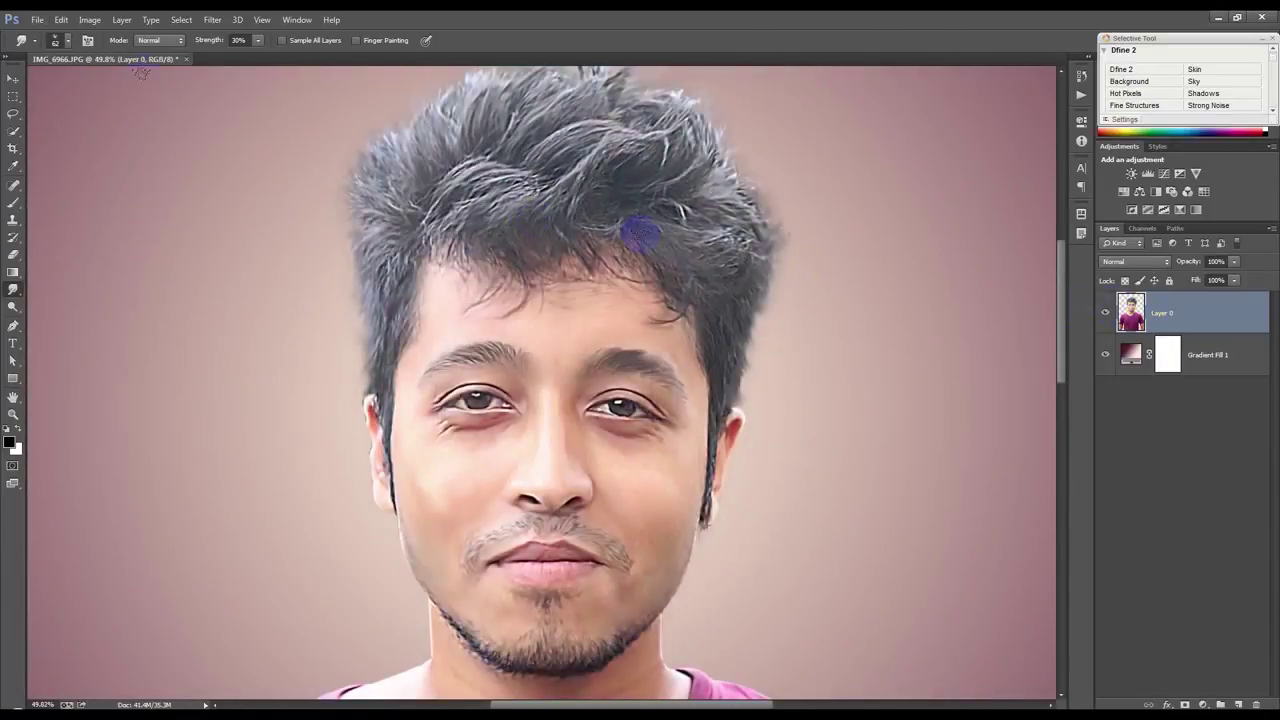
Step: Apply Unsharp Mask to the portrait layer at 201% amount, 3.0 px radius and 0 threshold
{"action": "left_click", "coordinate": [221, 26]}
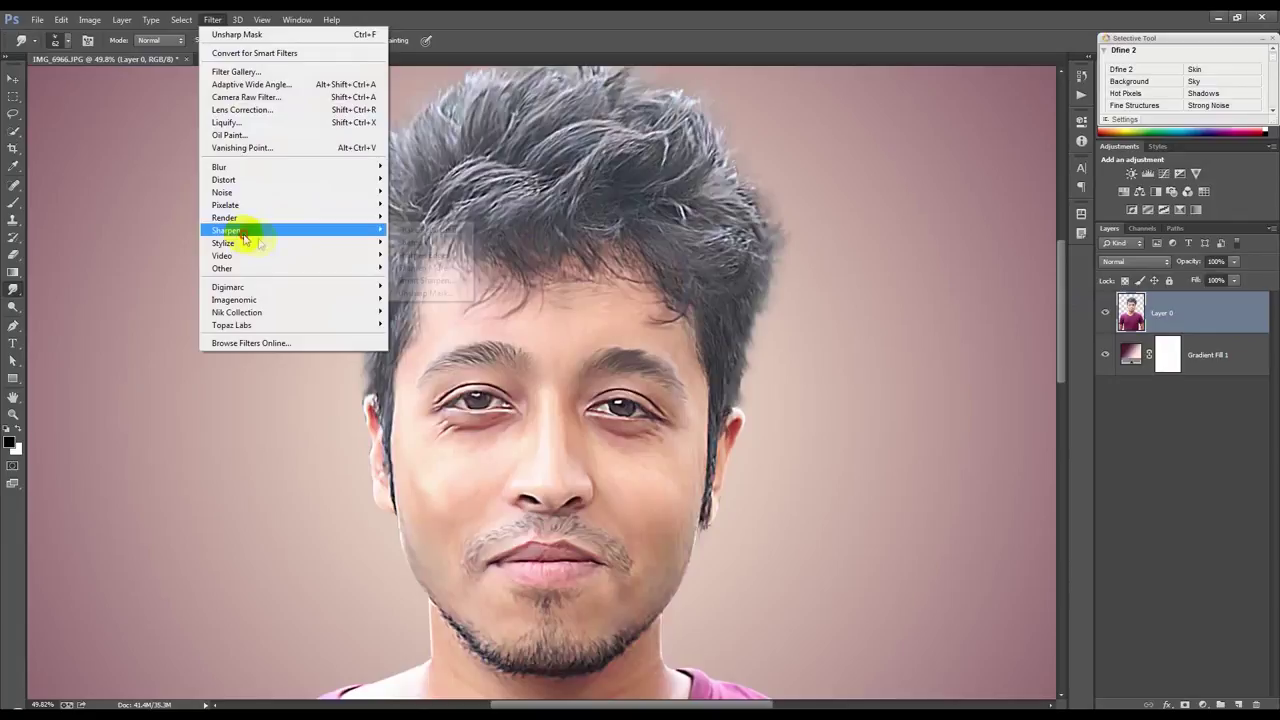
{"action": "mouse_move", "coordinate": [226, 230]}
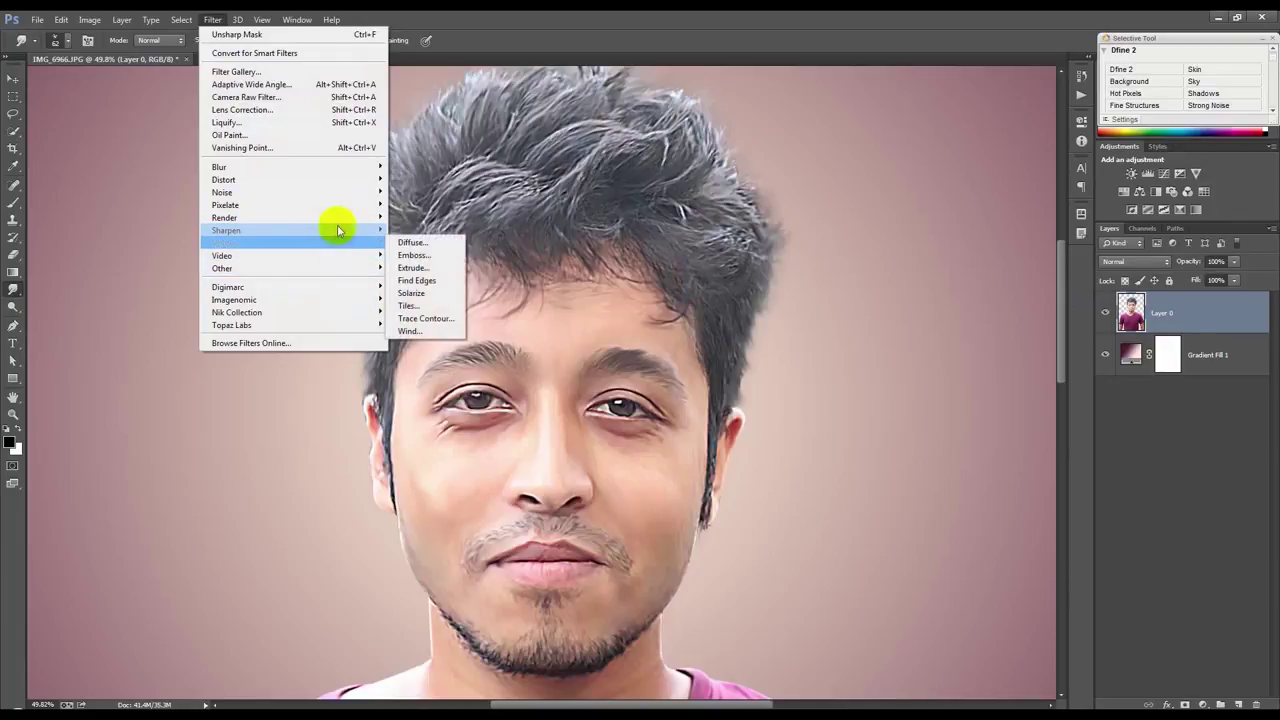
{"action": "left_click", "coordinate": [432, 293]}
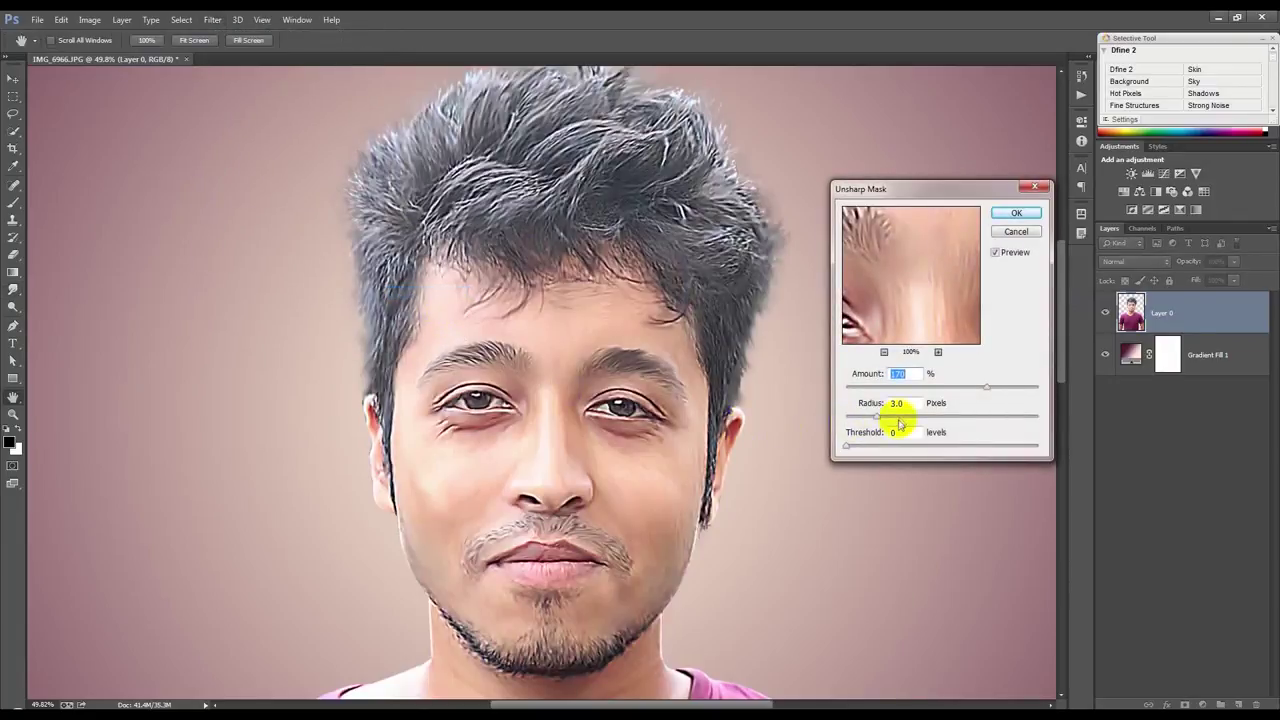
{"action": "left_click_drag", "start_coordinate": [987, 387], "coordinate": [1003, 389]}
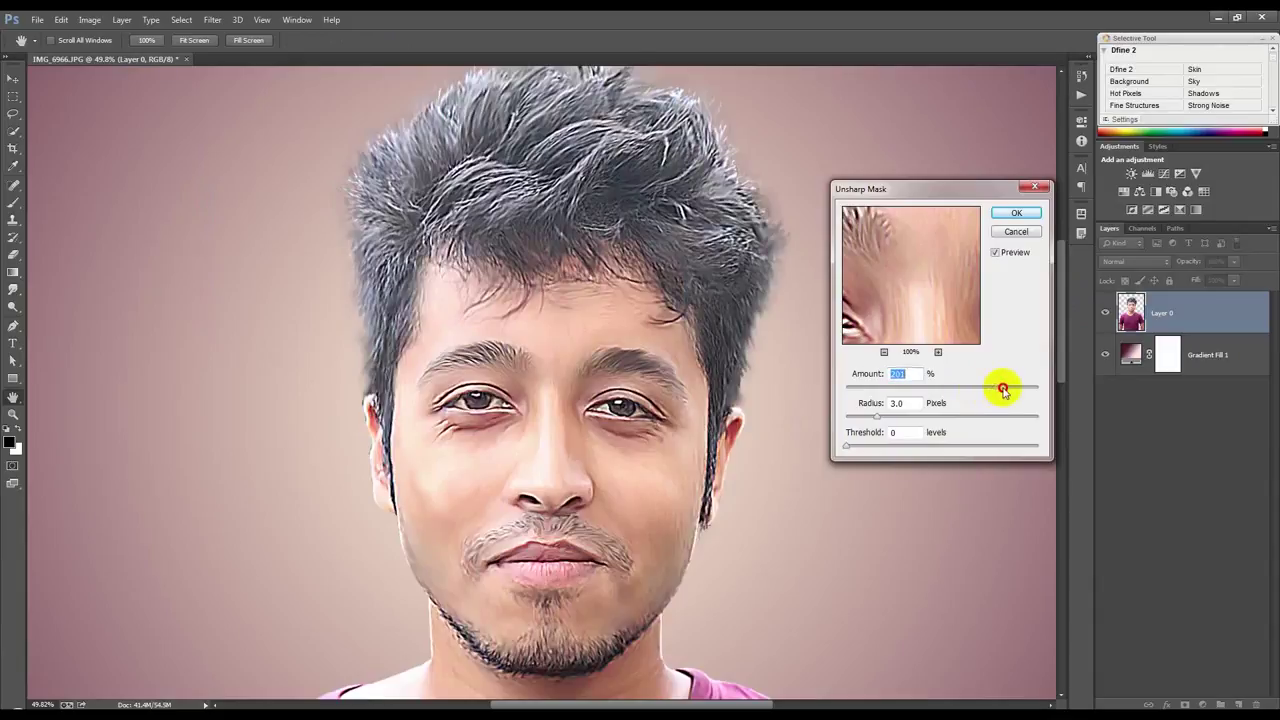
{"action": "left_click", "coordinate": [1016, 212]}
{"action": "key", "text": "r"}
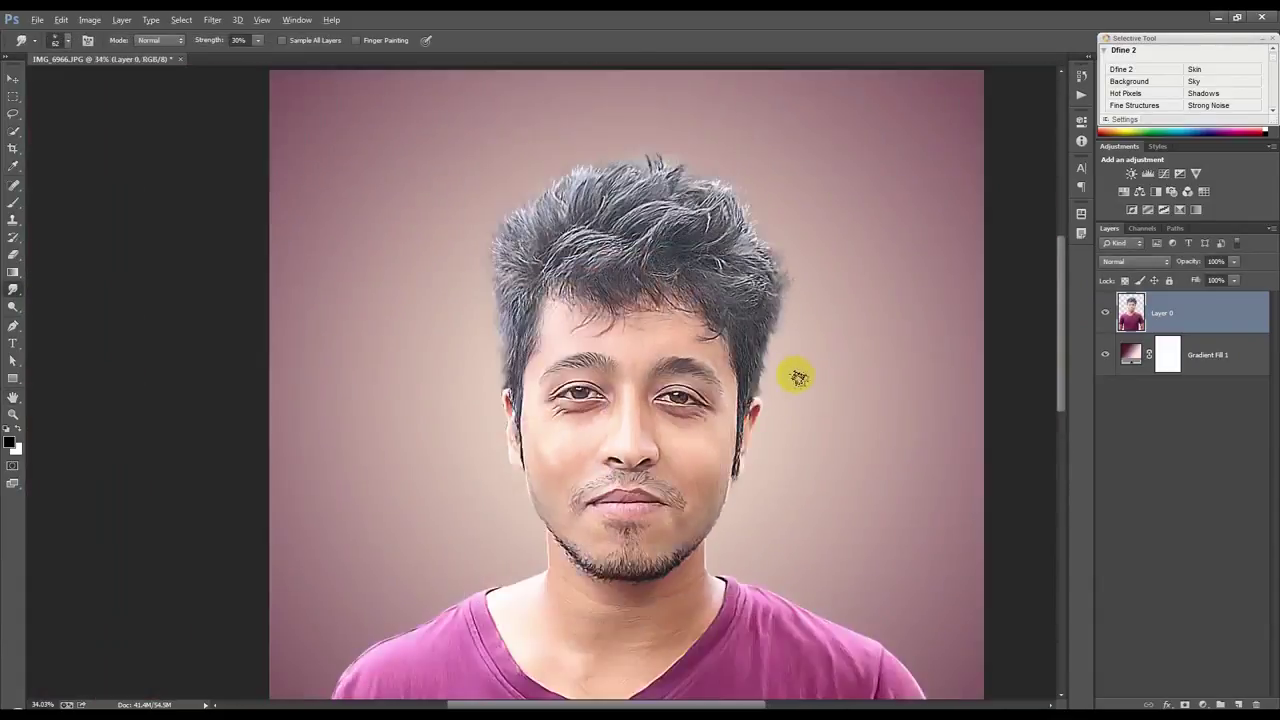
{"action": "scroll", "coordinate": [790, 380], "scroll_direction": "down", "scroll_amount": 5}
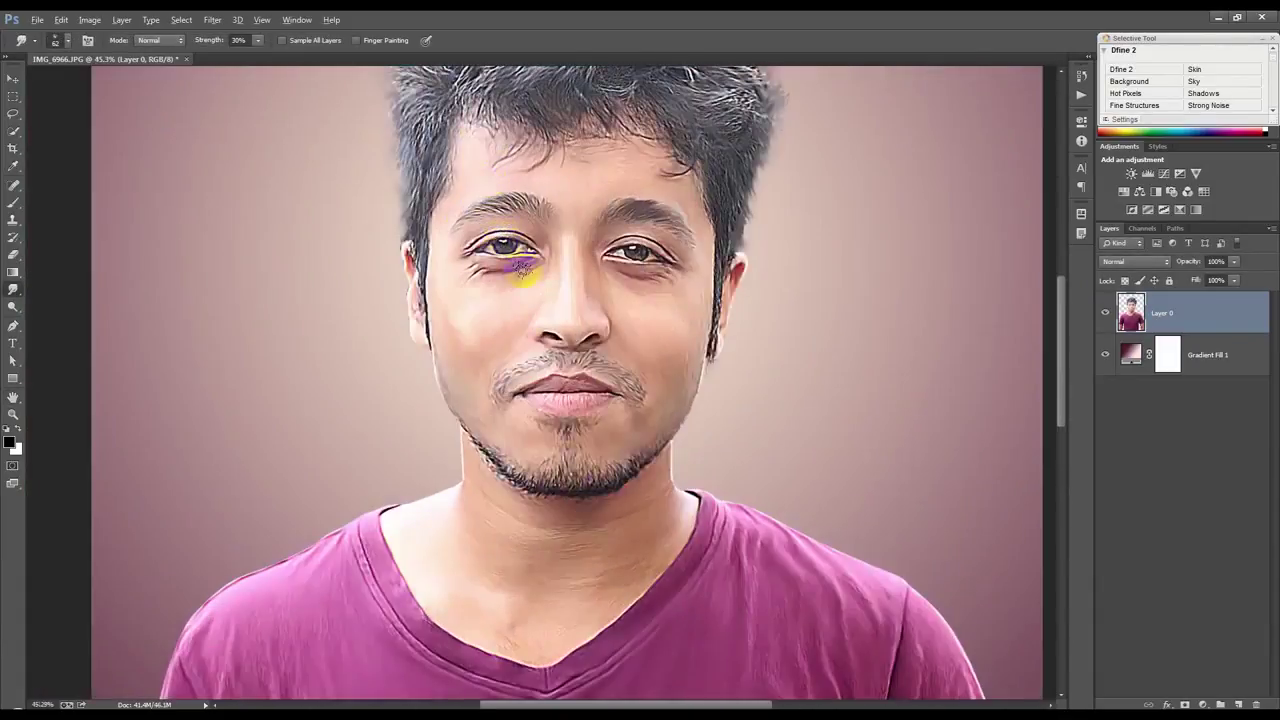
Step: Smudge the cheek skin up and out toward the ear
{"action": "scroll", "coordinate": [517, 280], "scroll_direction": "up", "scroll_amount": 5}
{"action": "mouse_move", "coordinate": [440, 415]}
{"action": "left_mouse_down"}
{"action": "mouse_move", "coordinate": [409, 391]}
{"action": "mouse_move", "coordinate": [400, 434]}
{"action": "mouse_move", "coordinate": [400, 377]}
{"action": "mouse_move", "coordinate": [437, 422]}
{"action": "mouse_move", "coordinate": [436, 376]}
{"action": "left_mouse_up"}
{"action": "mouse_move", "coordinate": [380, 425]}
{"action": "left_mouse_down"}
{"action": "mouse_move", "coordinate": [329, 363]}
{"action": "mouse_move", "coordinate": [329, 277]}
{"action": "mouse_move", "coordinate": [248, 255]}
{"action": "mouse_move", "coordinate": [229, 223]}
{"action": "mouse_move", "coordinate": [253, 297]}
{"action": "mouse_move", "coordinate": [243, 323]}
{"action": "mouse_move", "coordinate": [257, 400]}
{"action": "mouse_move", "coordinate": [314, 491]}
{"action": "mouse_move", "coordinate": [337, 429]}
{"action": "mouse_move", "coordinate": [348, 567]}
{"action": "mouse_move", "coordinate": [357, 540]}
{"action": "left_mouse_up"}
{"action": "scroll", "coordinate": [327, 436], "scroll_direction": "down", "scroll_amount": 2}
Step: Switch to a soft 0% hardness brush and smudge the jawline, chin and upper-lip line
{"action": "right_click", "coordinate": [407, 427]}
{"action": "left_click", "coordinate": [530, 466]}
{"action": "left_click", "coordinate": [369, 306]}
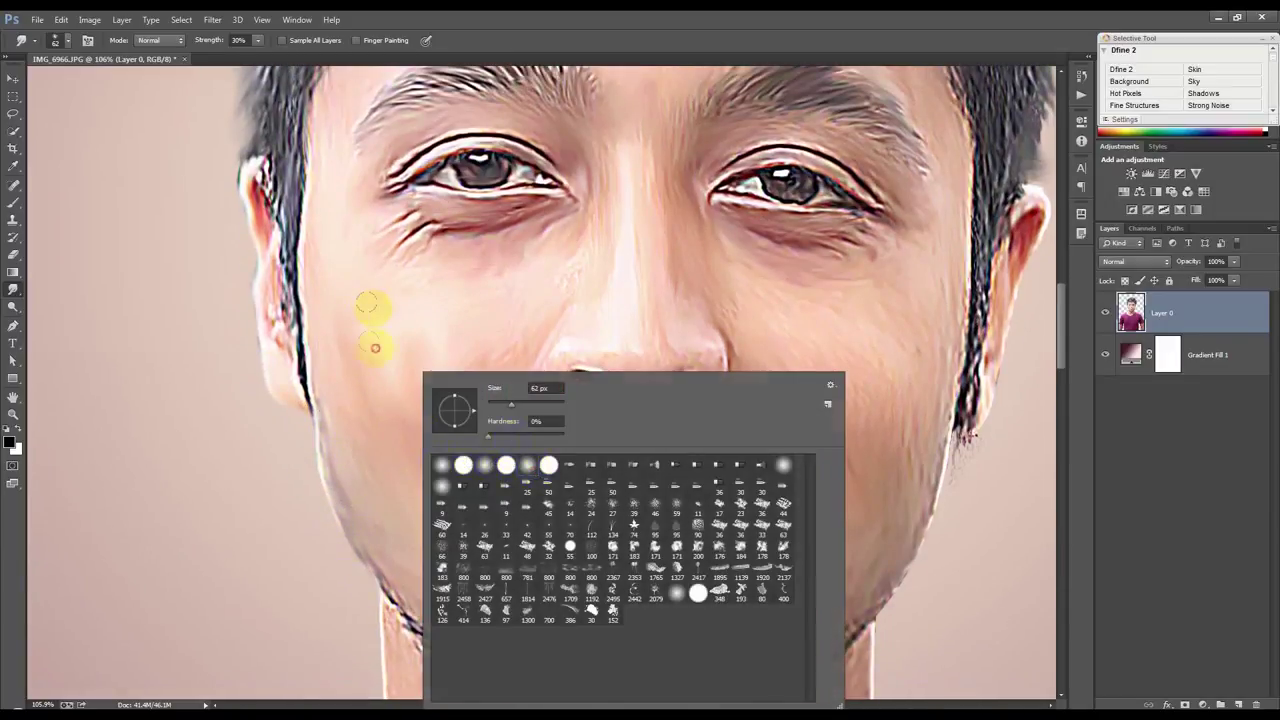
{"action": "left_click_drag", "start_coordinate": [340, 398], "coordinate": [337, 452]}
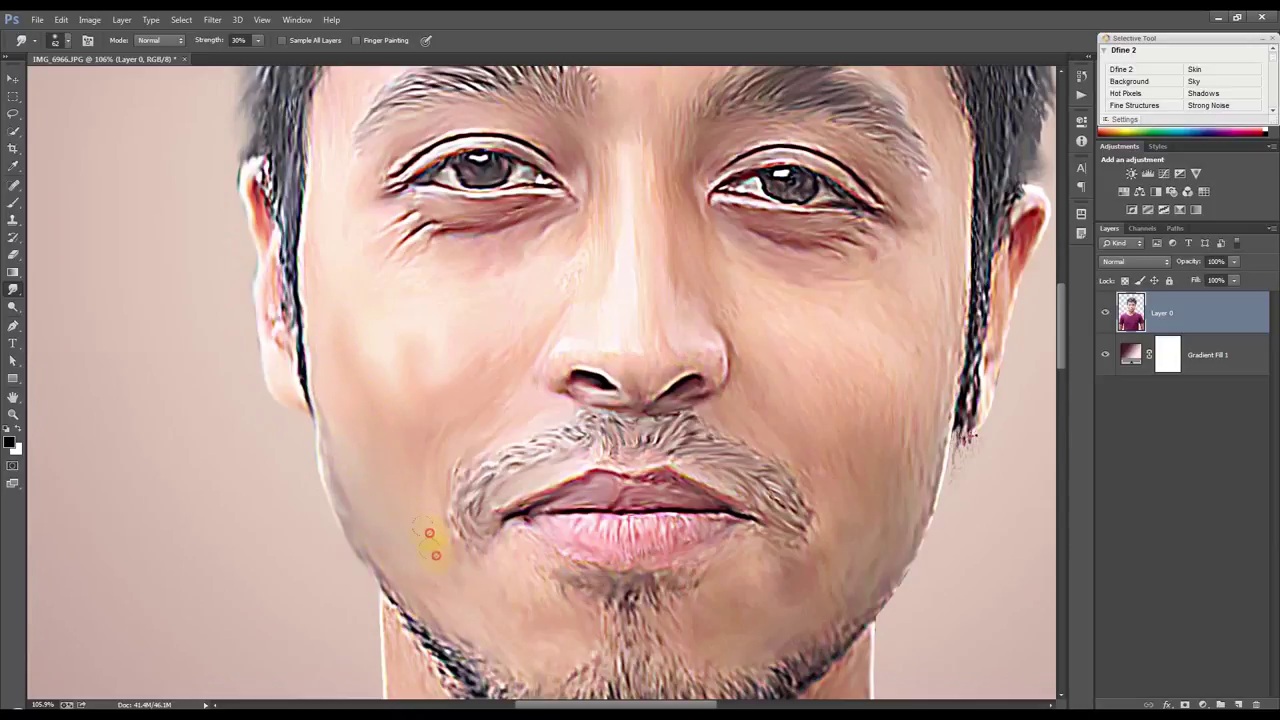
{"action": "mouse_move", "coordinate": [515, 585]}
{"action": "left_mouse_down"}
{"action": "mouse_move", "coordinate": [491, 560]}
{"action": "mouse_move", "coordinate": [464, 578]}
{"action": "left_mouse_up"}
{"action": "mouse_move", "coordinate": [574, 618]}
{"action": "left_mouse_down"}
{"action": "mouse_move", "coordinate": [537, 555]}
{"action": "mouse_move", "coordinate": [606, 526]}
{"action": "mouse_move", "coordinate": [597, 534]}
{"action": "mouse_move", "coordinate": [690, 530]}
{"action": "mouse_move", "coordinate": [617, 502]}
{"action": "left_mouse_up"}
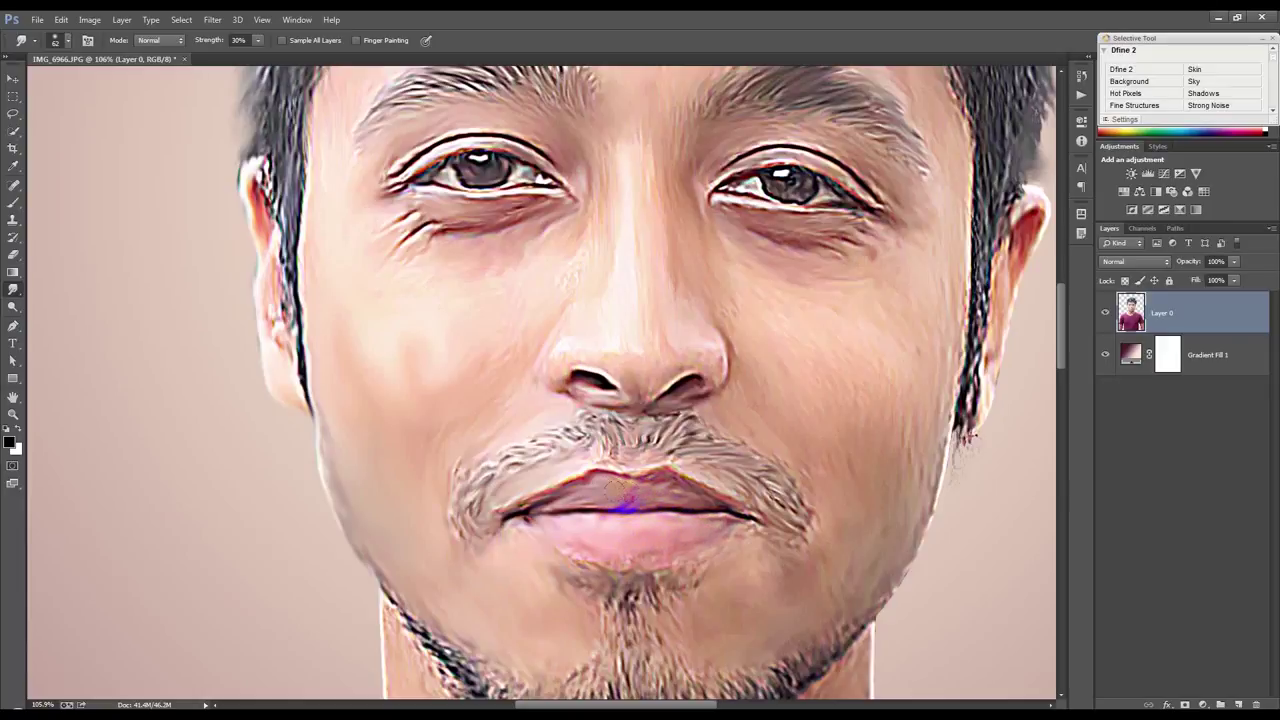
{"action": "left_click_drag", "start_coordinate": [566, 502], "coordinate": [589, 497]}
{"action": "left_click_drag", "start_coordinate": [674, 508], "coordinate": [686, 497]}
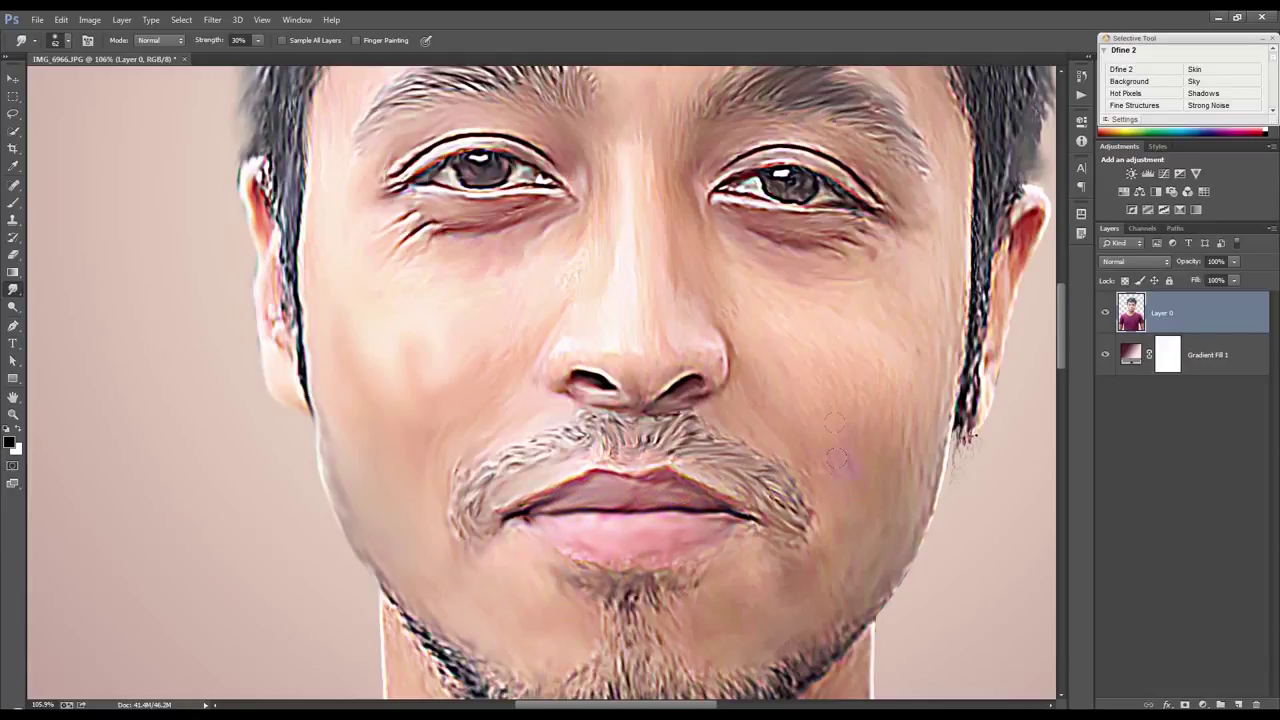
Step: Smudge the upper cheeks, moustache sides, hair edge and skin below the right eye
{"action": "mouse_move", "coordinate": [786, 323]}
{"action": "left_mouse_down"}
{"action": "mouse_move", "coordinate": [689, 333]}
{"action": "mouse_move", "coordinate": [711, 349]}
{"action": "mouse_move", "coordinate": [657, 366]}
{"action": "mouse_move", "coordinate": [626, 337]}
{"action": "mouse_move", "coordinate": [648, 221]}
{"action": "mouse_move", "coordinate": [626, 194]}
{"action": "mouse_move", "coordinate": [603, 343]}
{"action": "mouse_move", "coordinate": [568, 353]}
{"action": "mouse_move", "coordinate": [614, 360]}
{"action": "mouse_move", "coordinate": [577, 283]}
{"action": "mouse_move", "coordinate": [606, 189]}
{"action": "mouse_move", "coordinate": [522, 299]}
{"action": "mouse_move", "coordinate": [431, 263]}
{"action": "mouse_move", "coordinate": [551, 237]}
{"action": "mouse_move", "coordinate": [457, 296]}
{"action": "mouse_move", "coordinate": [411, 369]}
{"action": "mouse_move", "coordinate": [406, 329]}
{"action": "mouse_move", "coordinate": [420, 383]}
{"action": "left_mouse_up"}
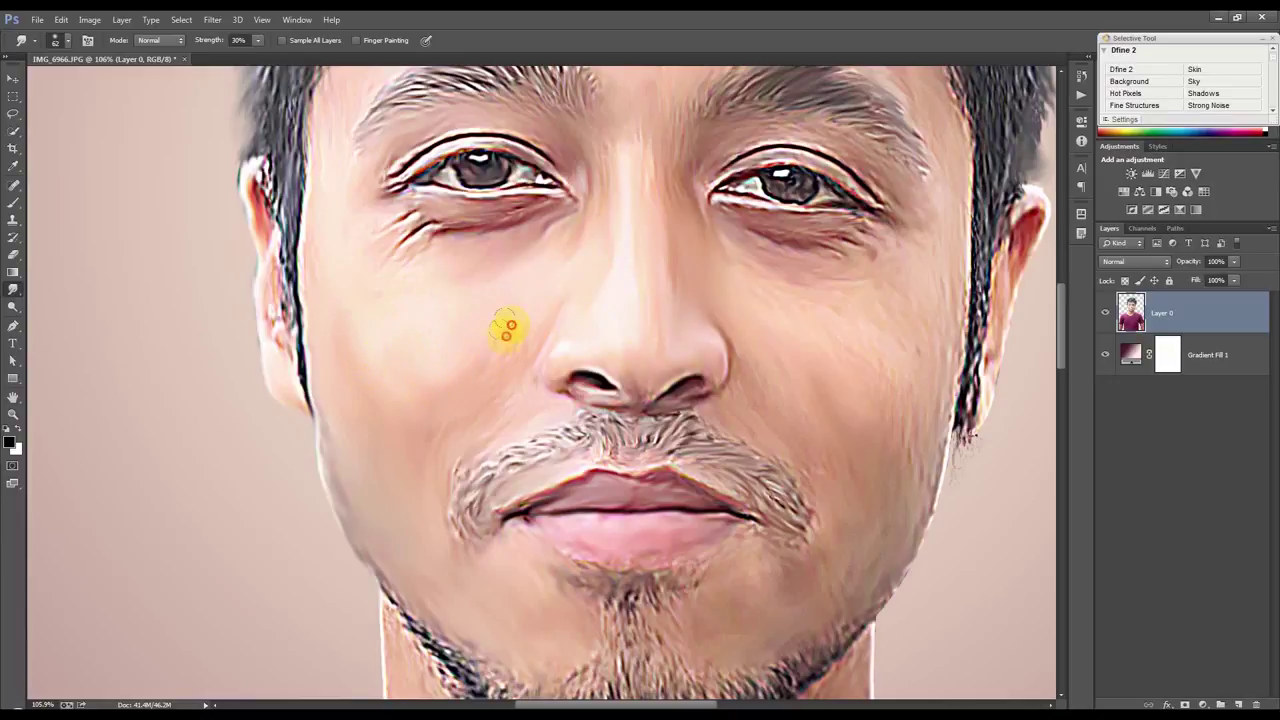
{"action": "mouse_move", "coordinate": [436, 440]}
{"action": "left_mouse_down"}
{"action": "mouse_move", "coordinate": [431, 453]}
{"action": "mouse_move", "coordinate": [590, 380]}
{"action": "left_mouse_up"}
{"action": "left_click_drag", "start_coordinate": [792, 474], "coordinate": [808, 491]}
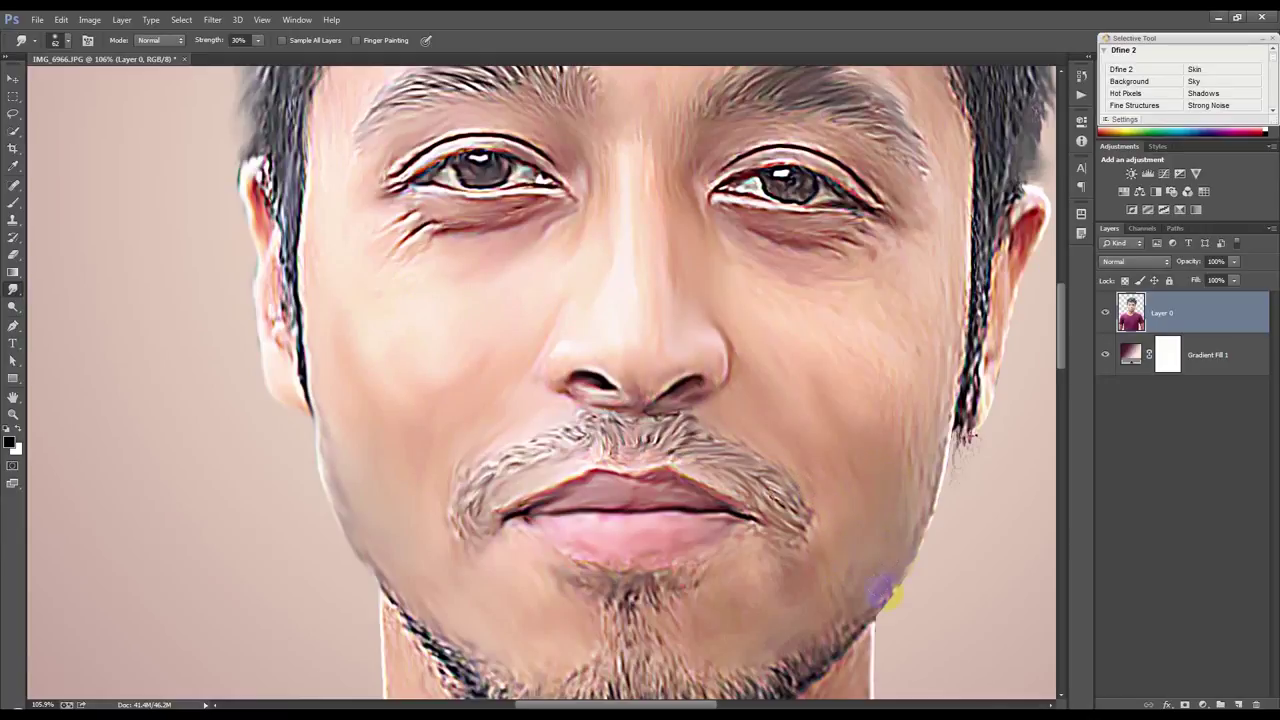
{"action": "mouse_move", "coordinate": [960, 409]}
{"action": "left_mouse_down"}
{"action": "mouse_move", "coordinate": [971, 449]}
{"action": "mouse_move", "coordinate": [1027, 278]}
{"action": "mouse_move", "coordinate": [1010, 185]}
{"action": "left_mouse_up"}
{"action": "left_click_drag", "start_coordinate": [946, 250], "coordinate": [907, 457]}
{"action": "left_click", "coordinate": [920, 316]}
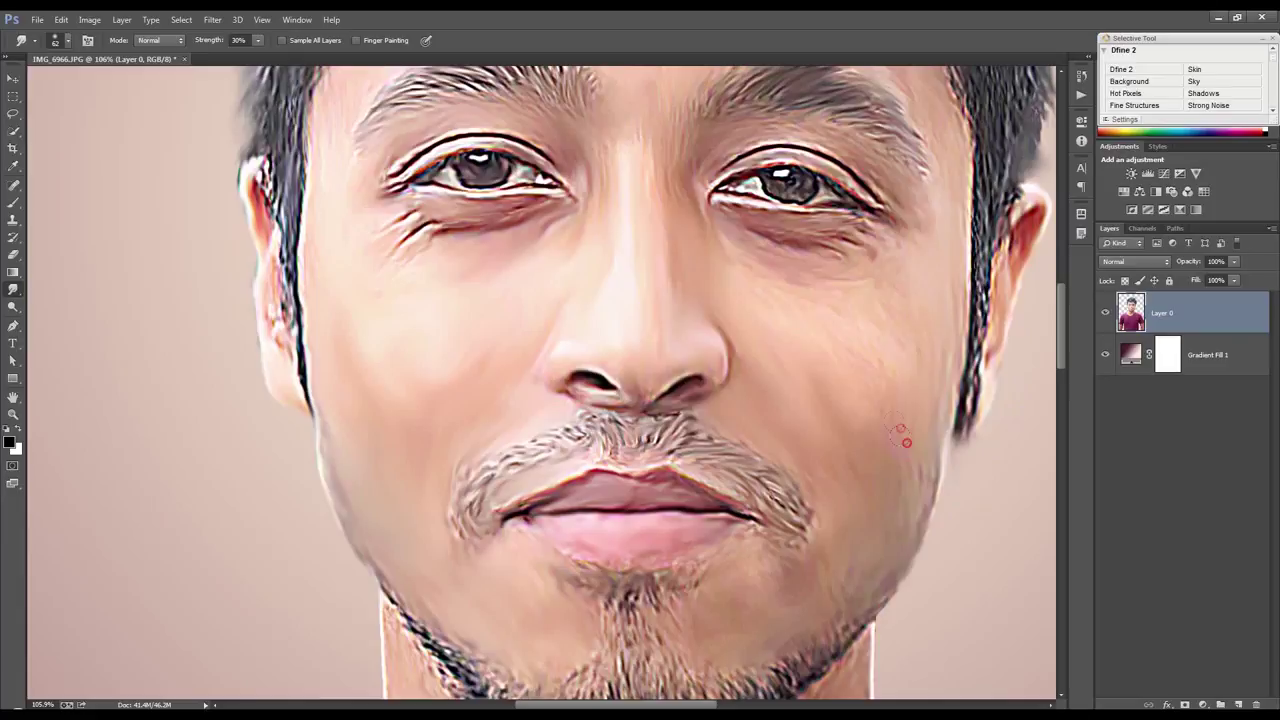
{"action": "mouse_move", "coordinate": [872, 411]}
{"action": "left_mouse_down"}
{"action": "mouse_move", "coordinate": [851, 331]}
{"action": "mouse_move", "coordinate": [869, 360]}
{"action": "left_mouse_up"}
{"action": "left_click_drag", "start_coordinate": [797, 326], "coordinate": [838, 479]}
{"action": "scroll", "coordinate": [884, 341], "scroll_direction": "up", "scroll_amount": 1}
{"action": "scroll", "coordinate": [708, 315], "scroll_direction": "up", "scroll_amount": 3}
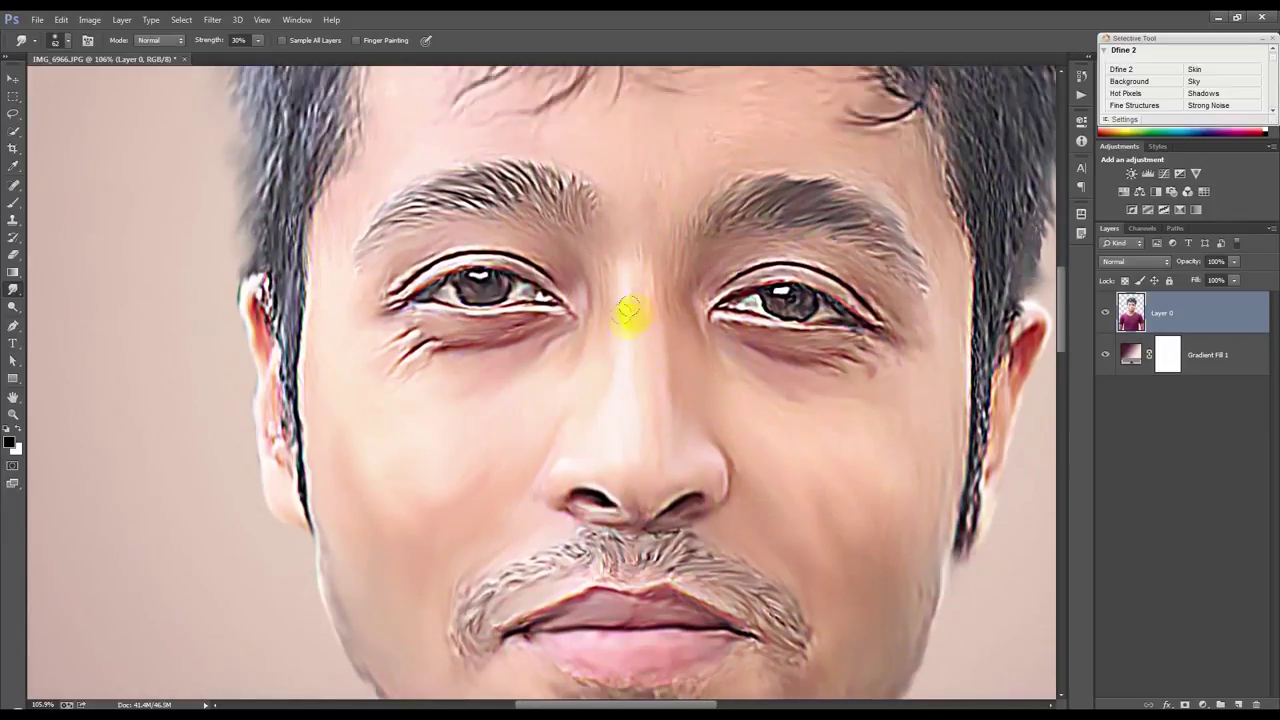
Step: Smudge along the brow, across the forehead, and from the upper eyelid toward the nose bridge
{"action": "scroll", "coordinate": [629, 309], "scroll_direction": "up", "scroll_amount": 1}
{"action": "mouse_move", "coordinate": [514, 274]}
{"action": "left_mouse_down"}
{"action": "mouse_move", "coordinate": [466, 280]}
{"action": "mouse_move", "coordinate": [354, 331]}
{"action": "mouse_move", "coordinate": [374, 406]}
{"action": "mouse_move", "coordinate": [400, 363]}
{"action": "mouse_move", "coordinate": [371, 457]}
{"action": "mouse_move", "coordinate": [529, 366]}
{"action": "mouse_move", "coordinate": [430, 364]}
{"action": "mouse_move", "coordinate": [503, 369]}
{"action": "mouse_move", "coordinate": [443, 366]}
{"action": "mouse_move", "coordinate": [366, 389]}
{"action": "mouse_move", "coordinate": [337, 354]}
{"action": "left_mouse_up"}
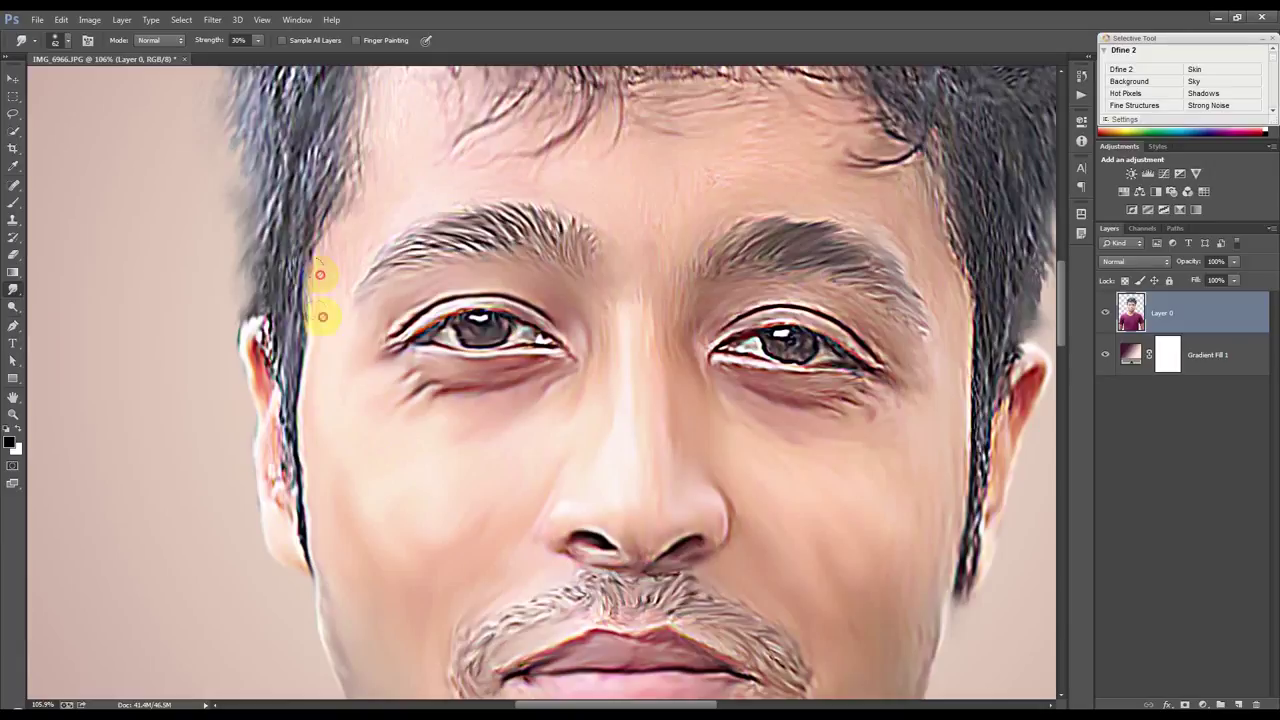
{"action": "mouse_move", "coordinate": [377, 179]}
{"action": "left_mouse_down"}
{"action": "mouse_move", "coordinate": [381, 218]}
{"action": "mouse_move", "coordinate": [447, 271]}
{"action": "mouse_move", "coordinate": [586, 257]}
{"action": "mouse_move", "coordinate": [560, 263]}
{"action": "mouse_move", "coordinate": [623, 303]}
{"action": "mouse_move", "coordinate": [627, 344]}
{"action": "mouse_move", "coordinate": [608, 389]}
{"action": "mouse_move", "coordinate": [677, 286]}
{"action": "mouse_move", "coordinate": [646, 263]}
{"action": "mouse_move", "coordinate": [749, 217]}
{"action": "mouse_move", "coordinate": [731, 273]}
{"action": "mouse_move", "coordinate": [808, 251]}
{"action": "mouse_move", "coordinate": [903, 300]}
{"action": "left_mouse_up"}
{"action": "scroll", "coordinate": [394, 220], "scroll_direction": "up", "scroll_amount": 3}
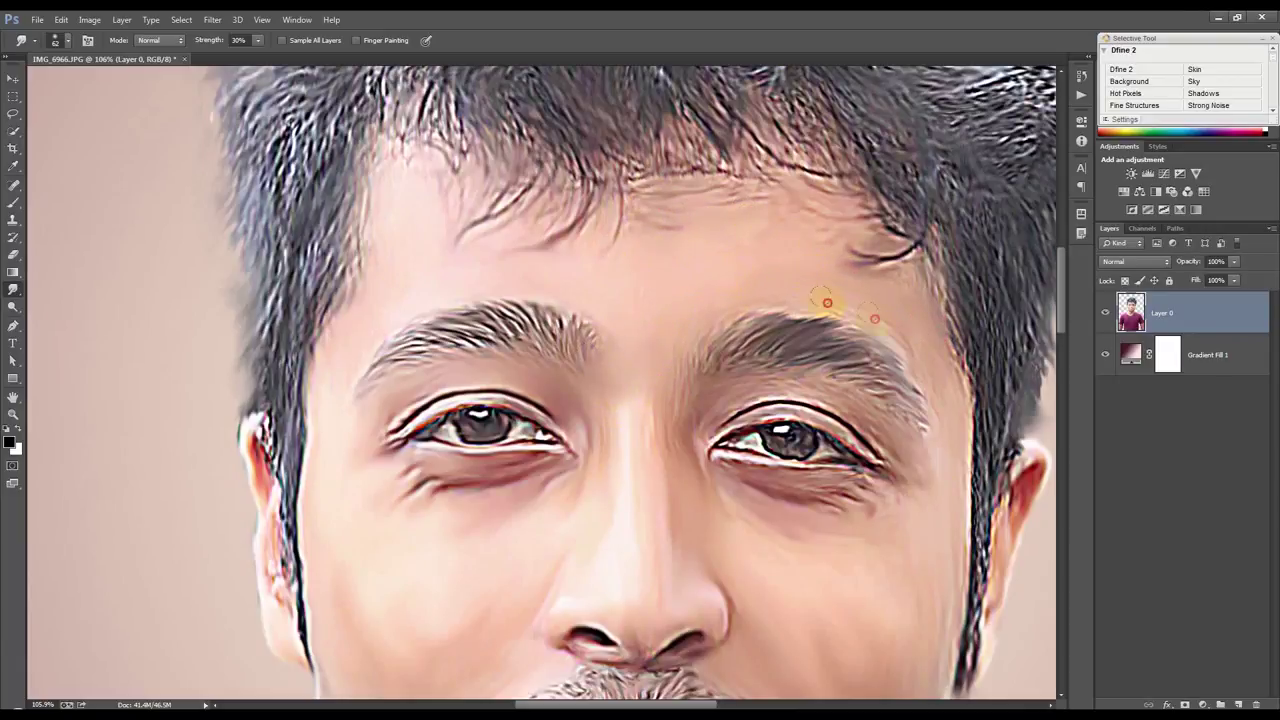
{"action": "scroll", "coordinate": [914, 371], "scroll_direction": "down", "scroll_amount": 1}
{"action": "mouse_move", "coordinate": [892, 418]}
{"action": "left_mouse_down"}
{"action": "mouse_move", "coordinate": [855, 425]}
{"action": "mouse_move", "coordinate": [790, 375]}
{"action": "mouse_move", "coordinate": [697, 405]}
{"action": "left_mouse_up"}
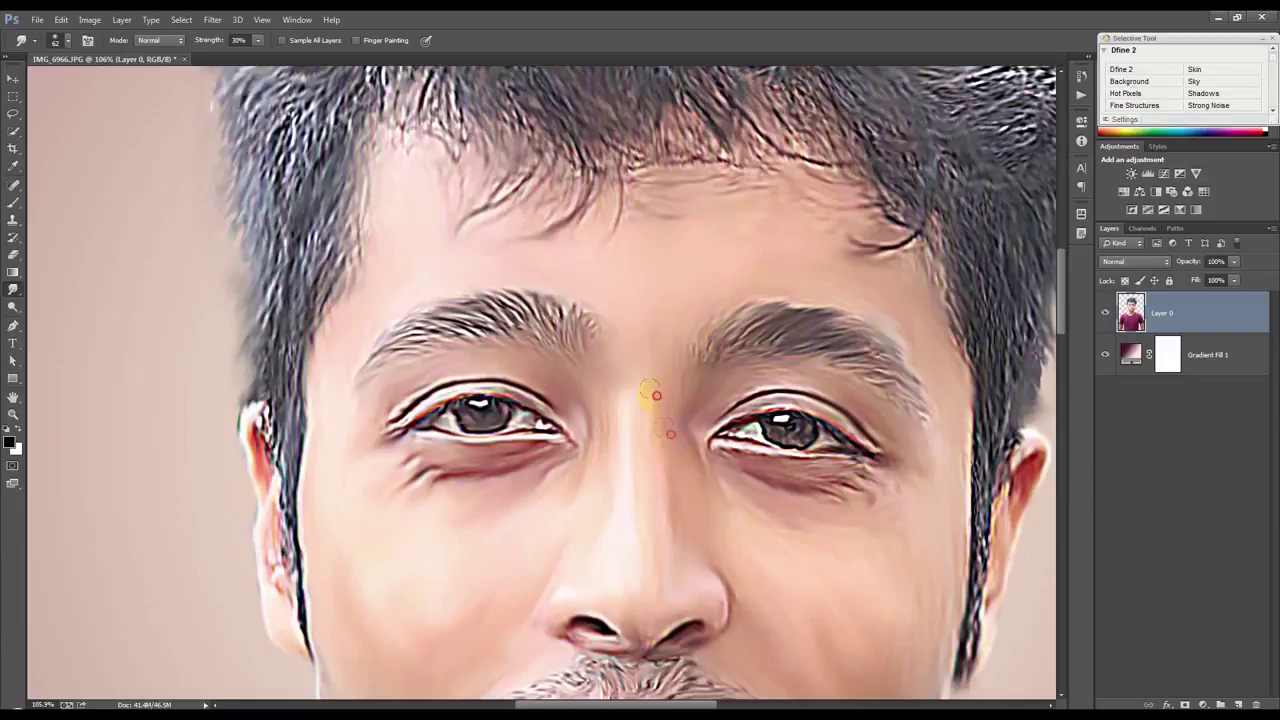
{"action": "scroll", "coordinate": [656, 395], "scroll_direction": "down", "scroll_amount": 5}
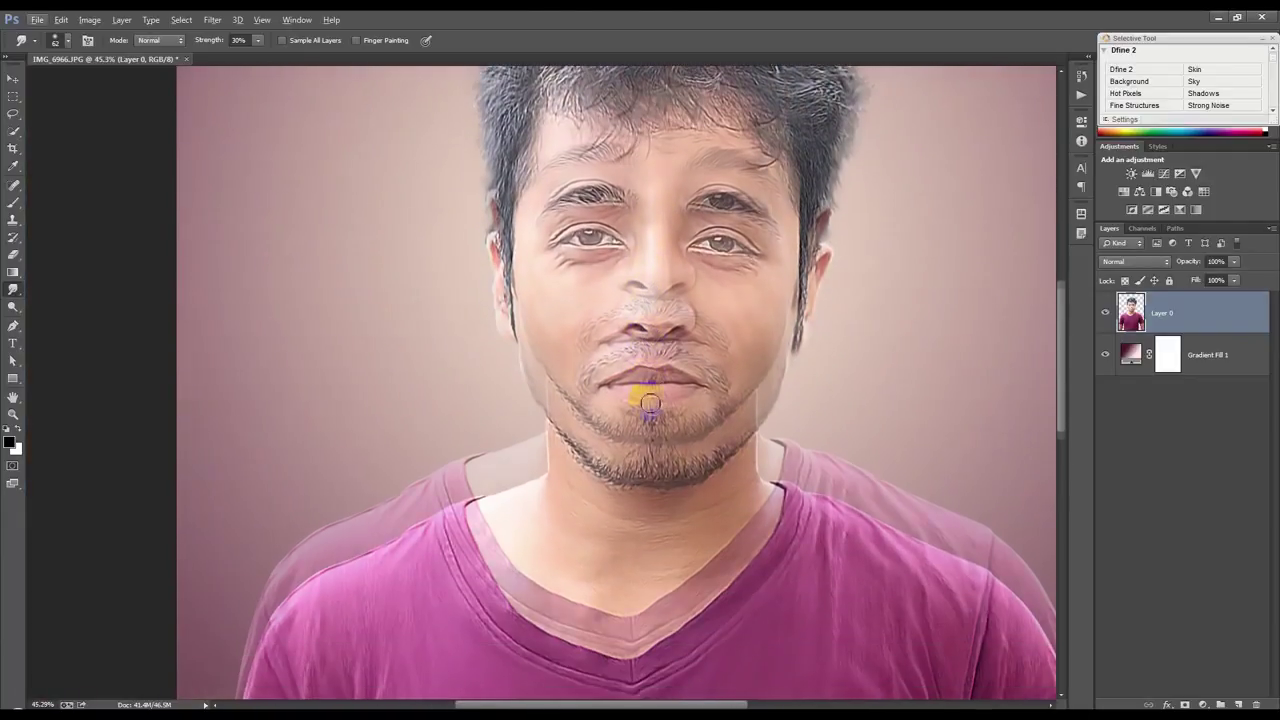
Step: Smudge the neck, collar edge down to the V-neck, beard edge and chin
{"action": "scroll", "coordinate": [651, 414], "scroll_direction": "up", "scroll_amount": 2}
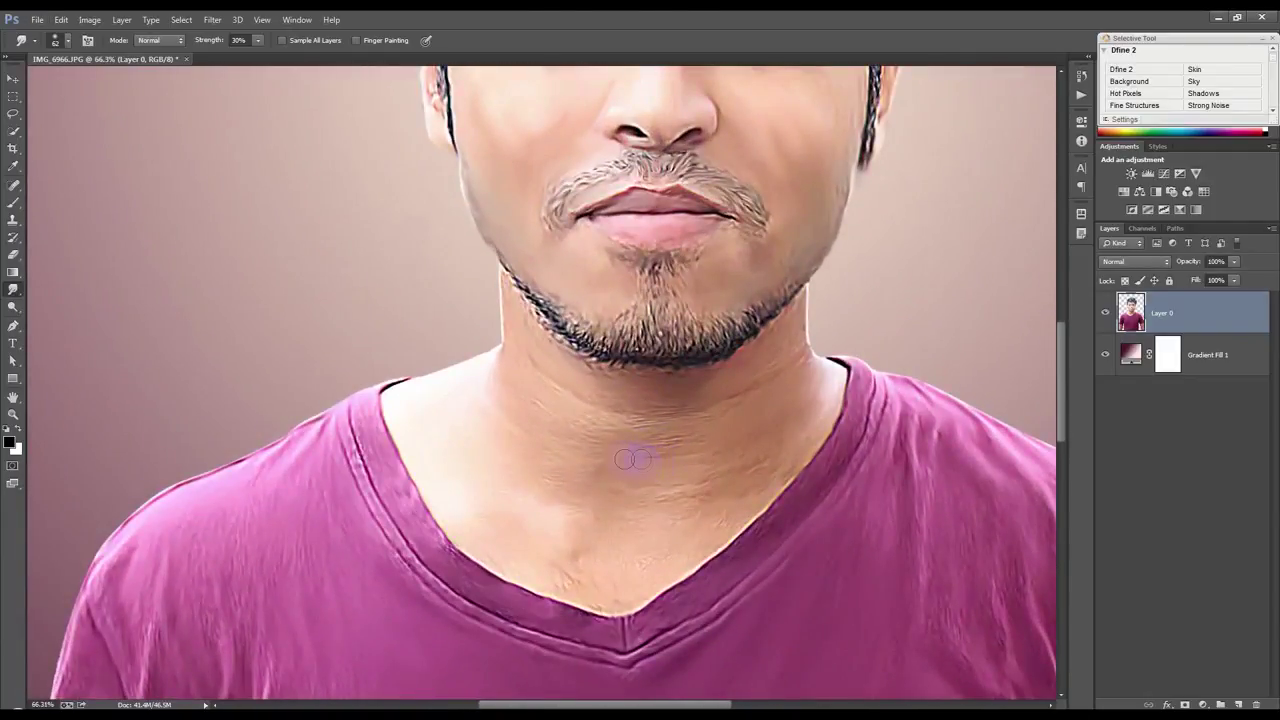
{"action": "mouse_move", "coordinate": [571, 565]}
{"action": "left_mouse_down"}
{"action": "mouse_move", "coordinate": [543, 566]}
{"action": "mouse_move", "coordinate": [503, 529]}
{"action": "mouse_move", "coordinate": [517, 571]}
{"action": "mouse_move", "coordinate": [420, 486]}
{"action": "mouse_move", "coordinate": [411, 437]}
{"action": "mouse_move", "coordinate": [474, 486]}
{"action": "mouse_move", "coordinate": [423, 371]}
{"action": "mouse_move", "coordinate": [491, 343]}
{"action": "mouse_move", "coordinate": [491, 266]}
{"action": "mouse_move", "coordinate": [805, 351]}
{"action": "mouse_move", "coordinate": [811, 294]}
{"action": "mouse_move", "coordinate": [811, 323]}
{"action": "mouse_move", "coordinate": [782, 339]}
{"action": "left_mouse_up"}
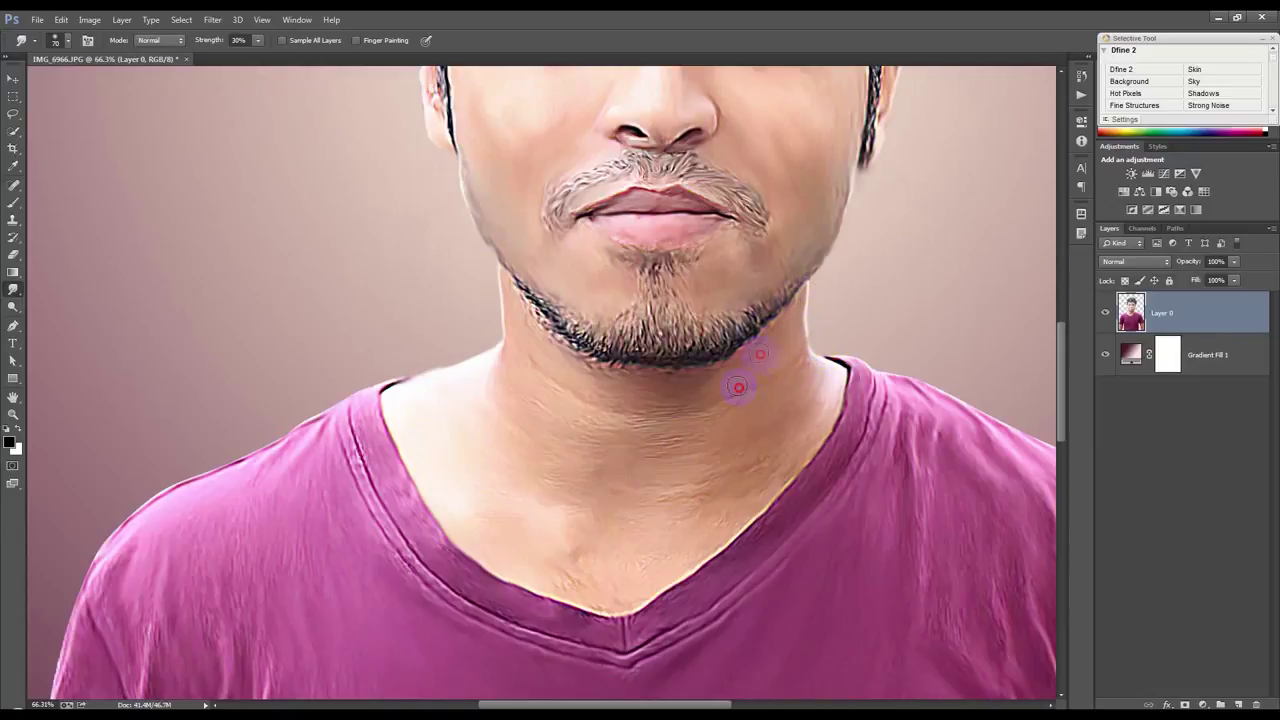
{"action": "mouse_move", "coordinate": [793, 376]}
{"action": "left_mouse_down"}
{"action": "mouse_move", "coordinate": [831, 383]}
{"action": "mouse_move", "coordinate": [820, 463]}
{"action": "left_mouse_up"}
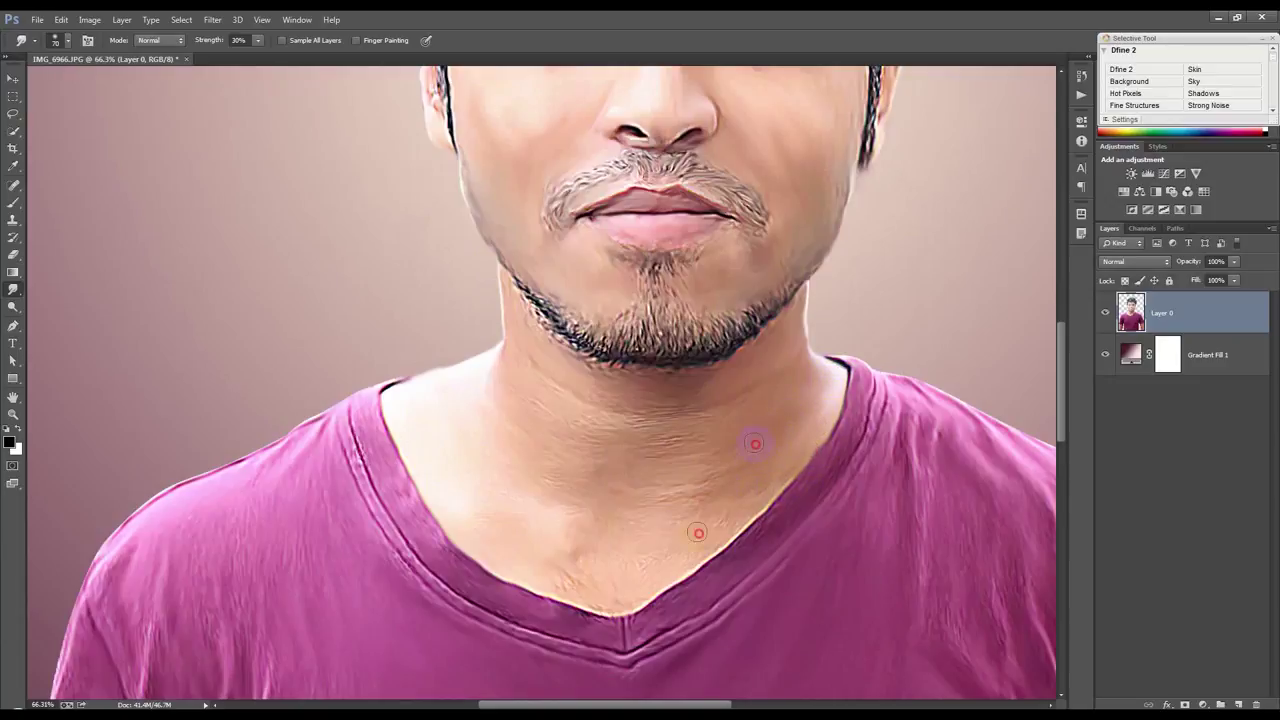
{"action": "mouse_move", "coordinate": [754, 497]}
{"action": "left_mouse_down"}
{"action": "mouse_move", "coordinate": [632, 596]}
{"action": "mouse_move", "coordinate": [563, 577]}
{"action": "mouse_move", "coordinate": [600, 542]}
{"action": "mouse_move", "coordinate": [489, 461]}
{"action": "mouse_move", "coordinate": [471, 414]}
{"action": "mouse_move", "coordinate": [491, 366]}
{"action": "mouse_move", "coordinate": [549, 486]}
{"action": "mouse_move", "coordinate": [533, 433]}
{"action": "mouse_move", "coordinate": [586, 423]}
{"action": "mouse_move", "coordinate": [580, 443]}
{"action": "left_mouse_up"}
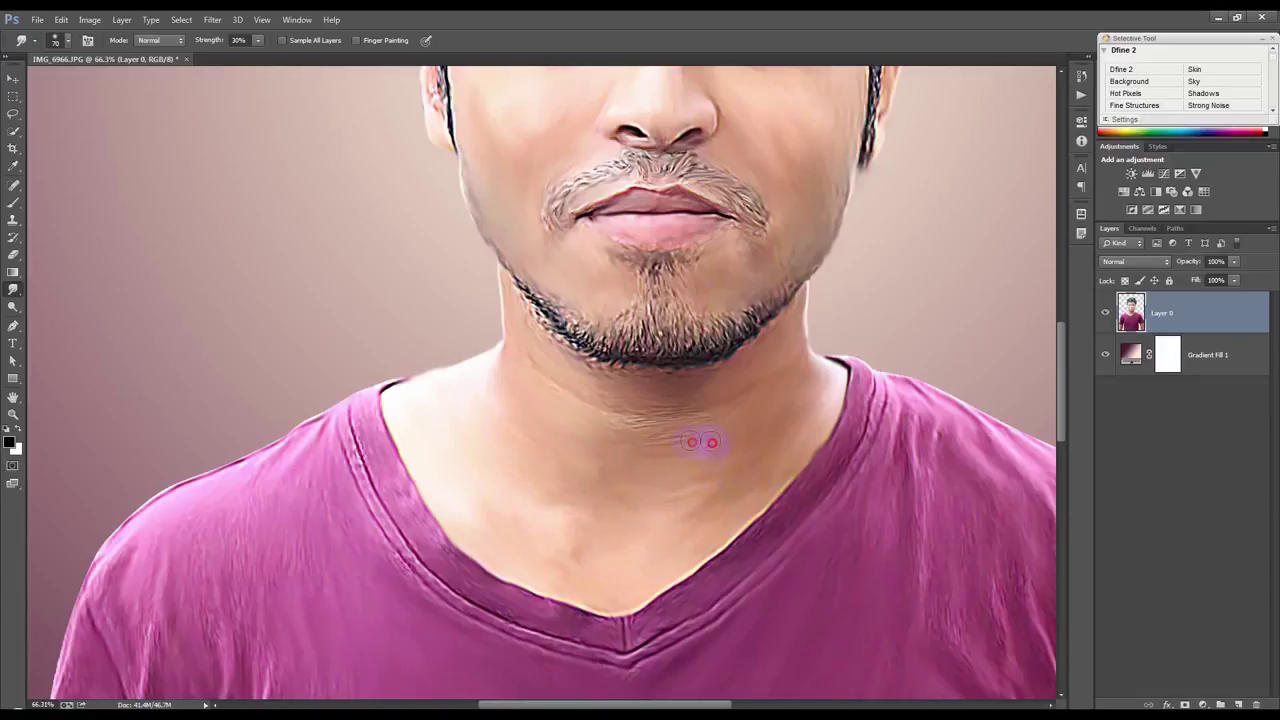
{"action": "mouse_move", "coordinate": [598, 400]}
{"action": "left_mouse_down"}
{"action": "mouse_move", "coordinate": [517, 346]}
{"action": "mouse_move", "coordinate": [507, 291]}
{"action": "mouse_move", "coordinate": [571, 366]}
{"action": "left_mouse_up"}
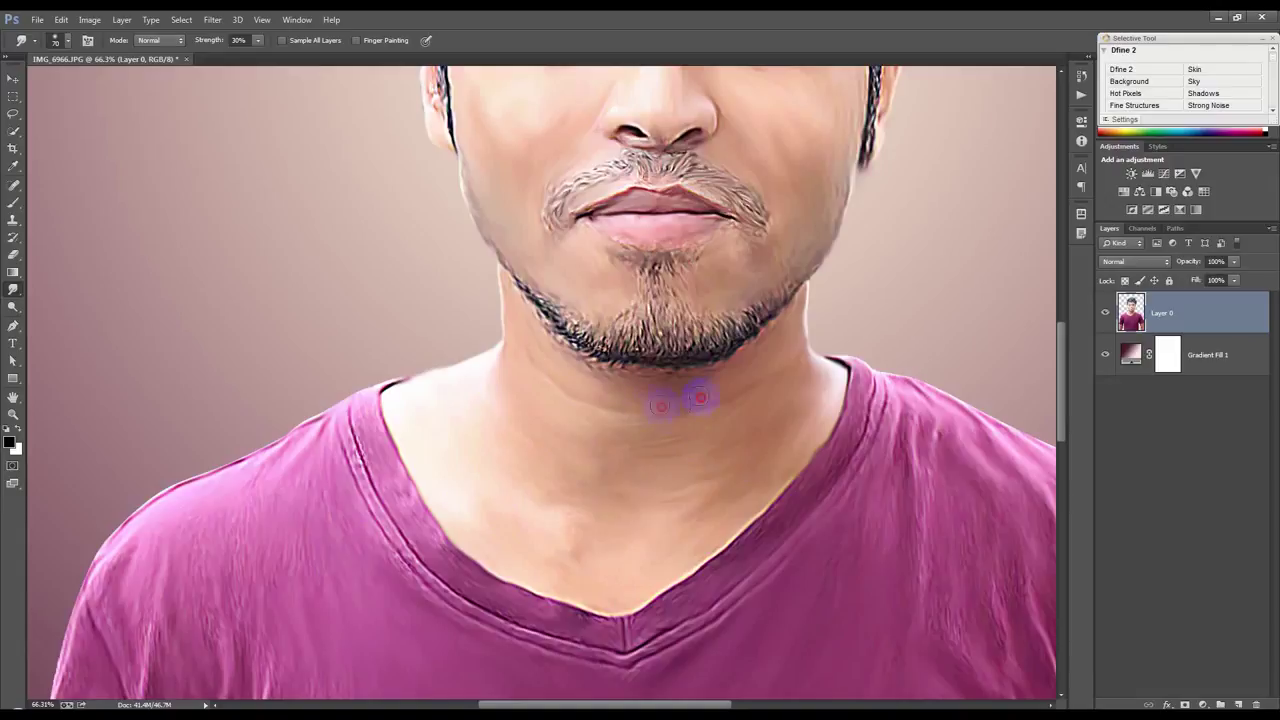
{"action": "left_click_drag", "start_coordinate": [641, 327], "coordinate": [633, 311]}
{"action": "left_click_drag", "start_coordinate": [735, 251], "coordinate": [733, 276]}
{"action": "left_click_drag", "start_coordinate": [630, 300], "coordinate": [586, 294]}
Step: Enlarge the smudge brush to 250 px and smooth the arm edge and forearm
{"action": "scroll", "coordinate": [623, 343], "scroll_direction": "down", "scroll_amount": 5}
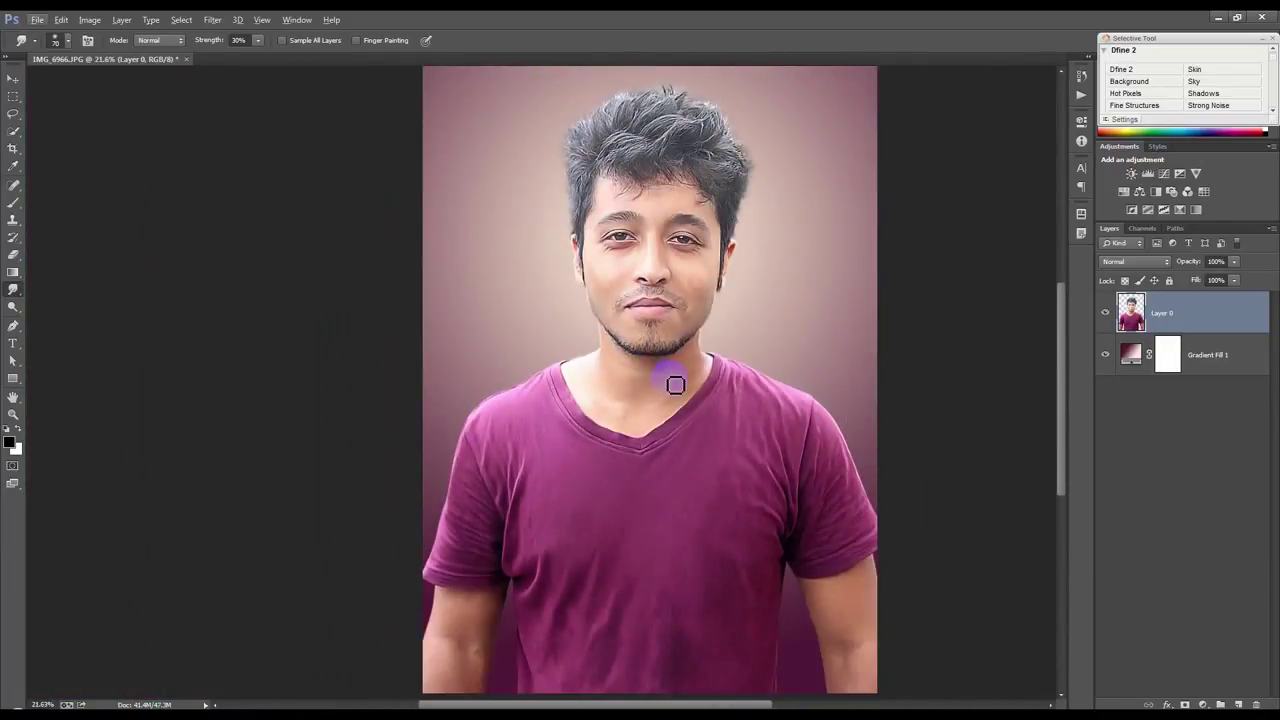
{"action": "scroll", "coordinate": [675, 385], "scroll_direction": "down", "scroll_amount": 1}
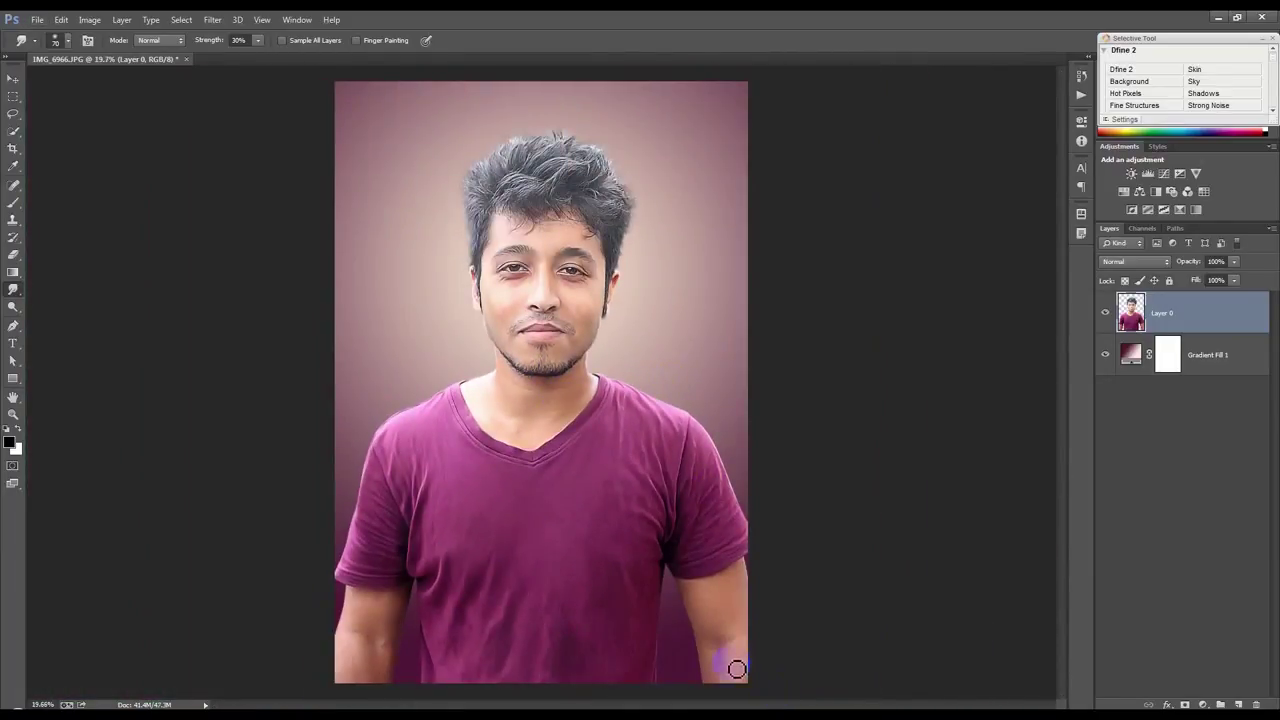
{"action": "key", "text": "bracketright"}
{"action": "key", "text": "bracketright"}
{"action": "key", "text": "bracketright"}
{"action": "mouse_move", "coordinate": [701, 656]}
{"action": "left_mouse_down"}
{"action": "mouse_move", "coordinate": [692, 646]}
{"action": "mouse_move", "coordinate": [716, 646]}
{"action": "left_mouse_up"}
{"action": "left_click_drag", "start_coordinate": [347, 662], "coordinate": [389, 667]}
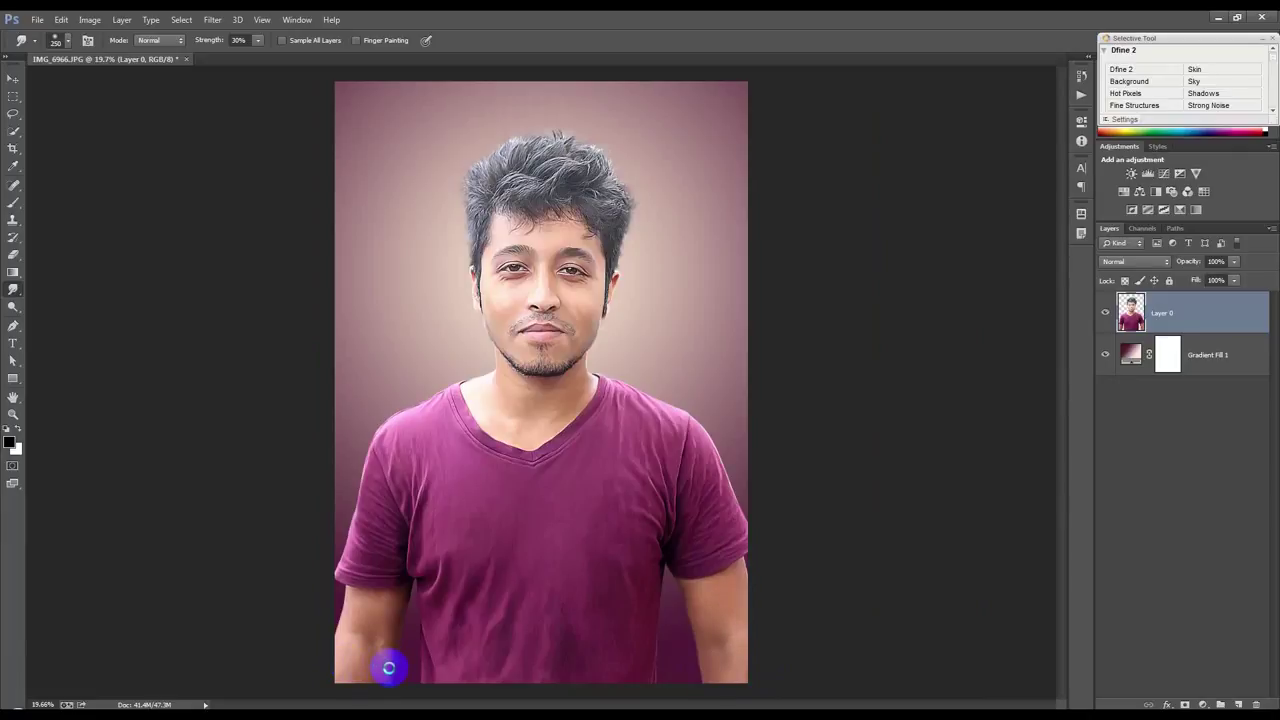
{"action": "mouse_move", "coordinate": [388, 666]}
{"action": "left_mouse_down"}
{"action": "mouse_move", "coordinate": [380, 683]}
{"action": "mouse_move", "coordinate": [402, 592]}
{"action": "mouse_move", "coordinate": [378, 604]}
{"action": "mouse_move", "coordinate": [352, 590]}
{"action": "mouse_move", "coordinate": [332, 638]}
{"action": "mouse_move", "coordinate": [371, 643]}
{"action": "mouse_move", "coordinate": [381, 679]}
{"action": "mouse_move", "coordinate": [340, 680]}
{"action": "left_mouse_up"}
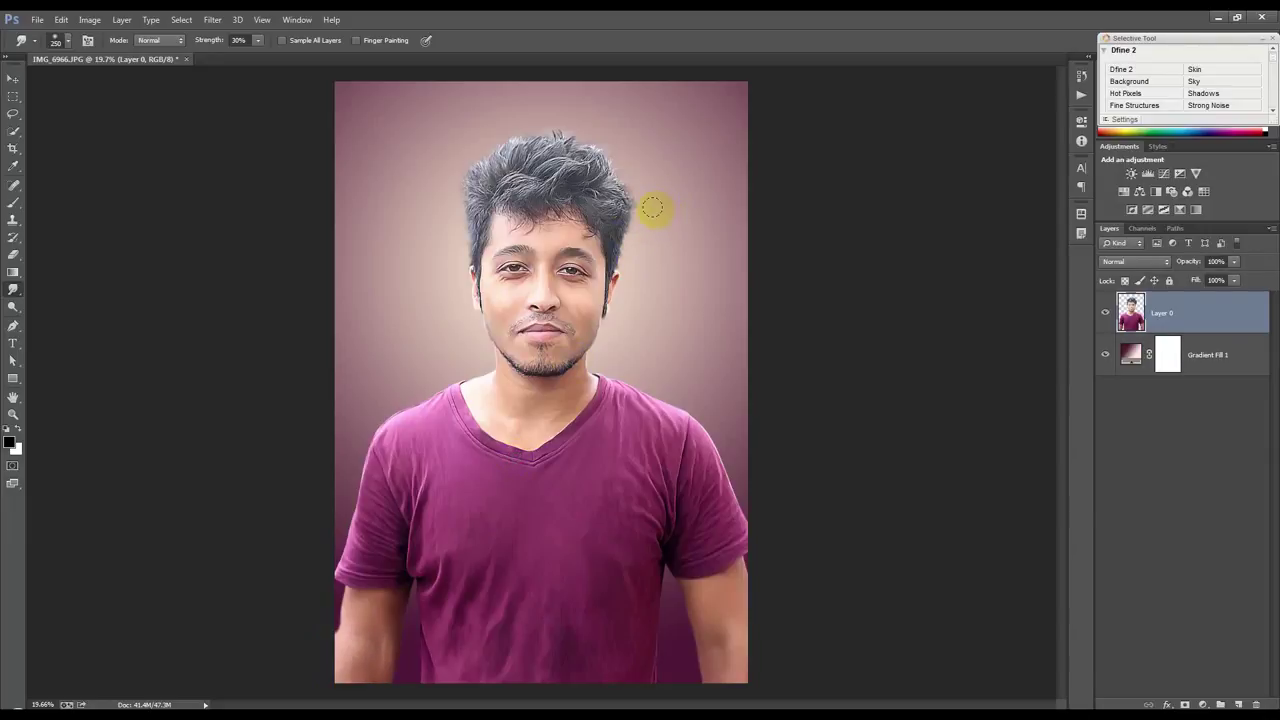
Step: Add a new Layer 1 clipped to the portrait and select the Brush tool
{"action": "scroll", "coordinate": [534, 210], "scroll_direction": "up", "scroll_amount": 3}
{"action": "scroll", "coordinate": [534, 234], "scroll_direction": "up", "scroll_amount": 3}
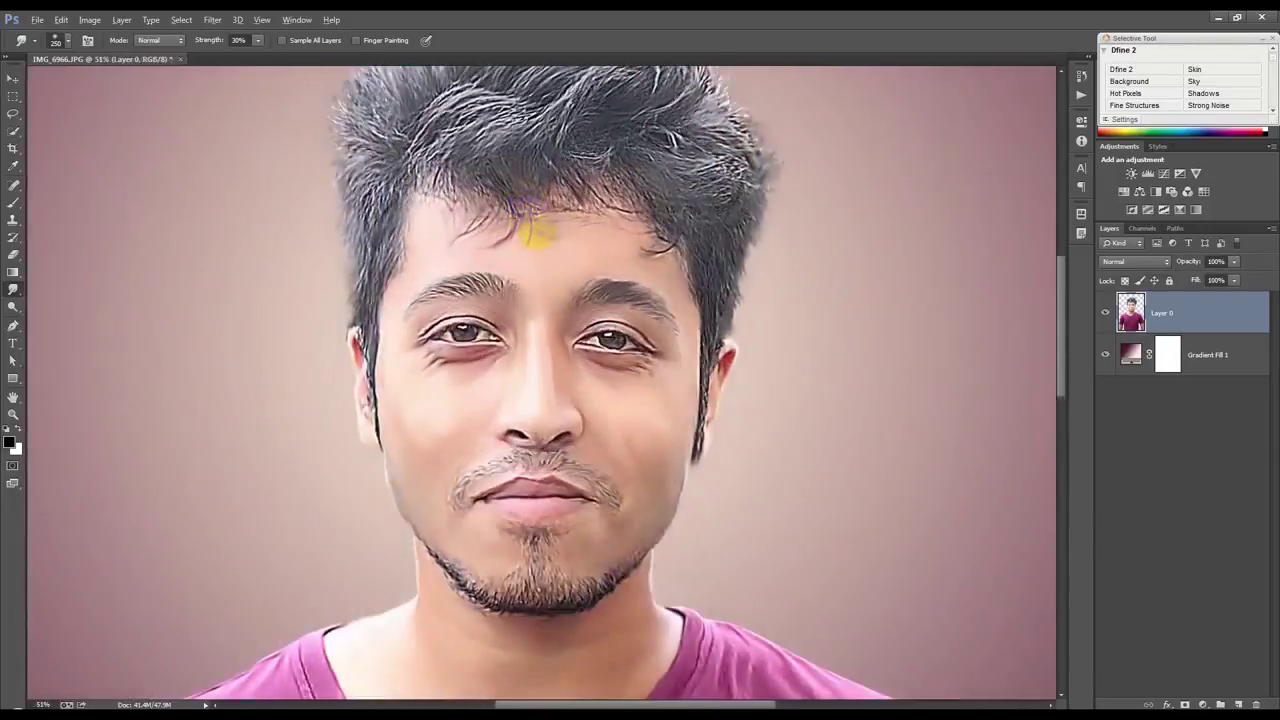
{"action": "scroll", "coordinate": [400, 356], "scroll_direction": "up", "scroll_amount": 2}
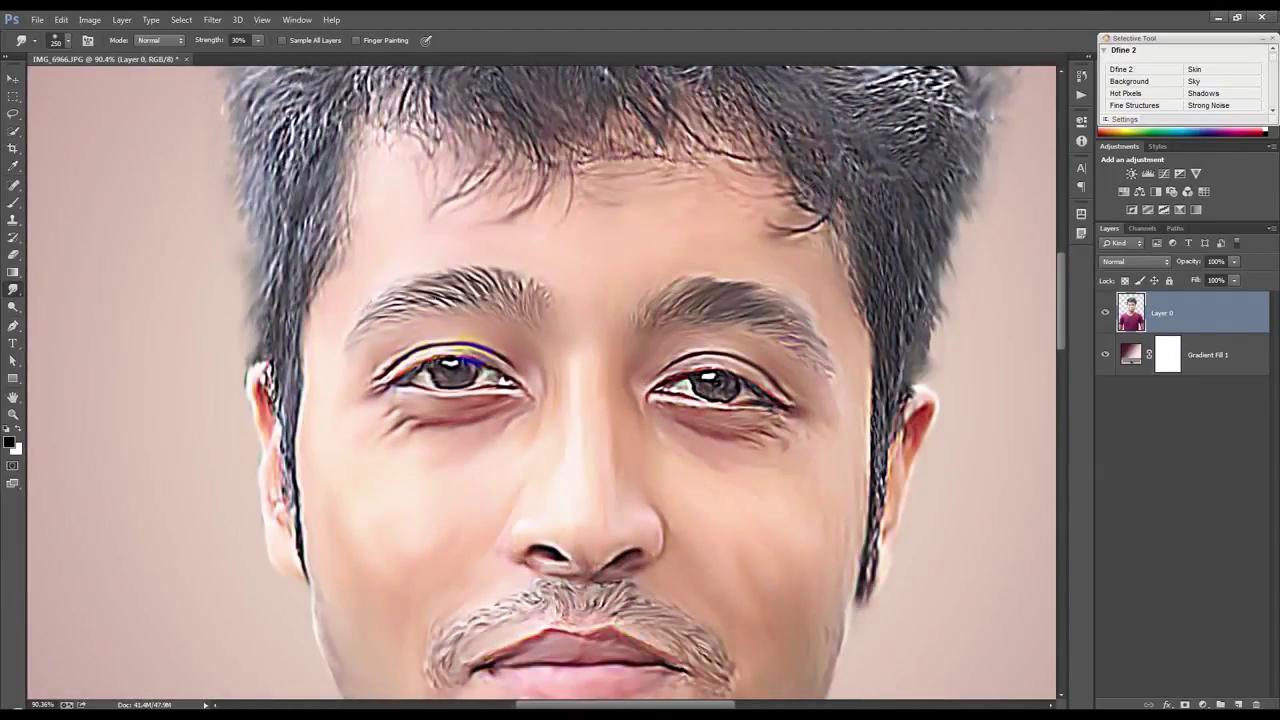
{"action": "left_click", "coordinate": [1238, 704]}
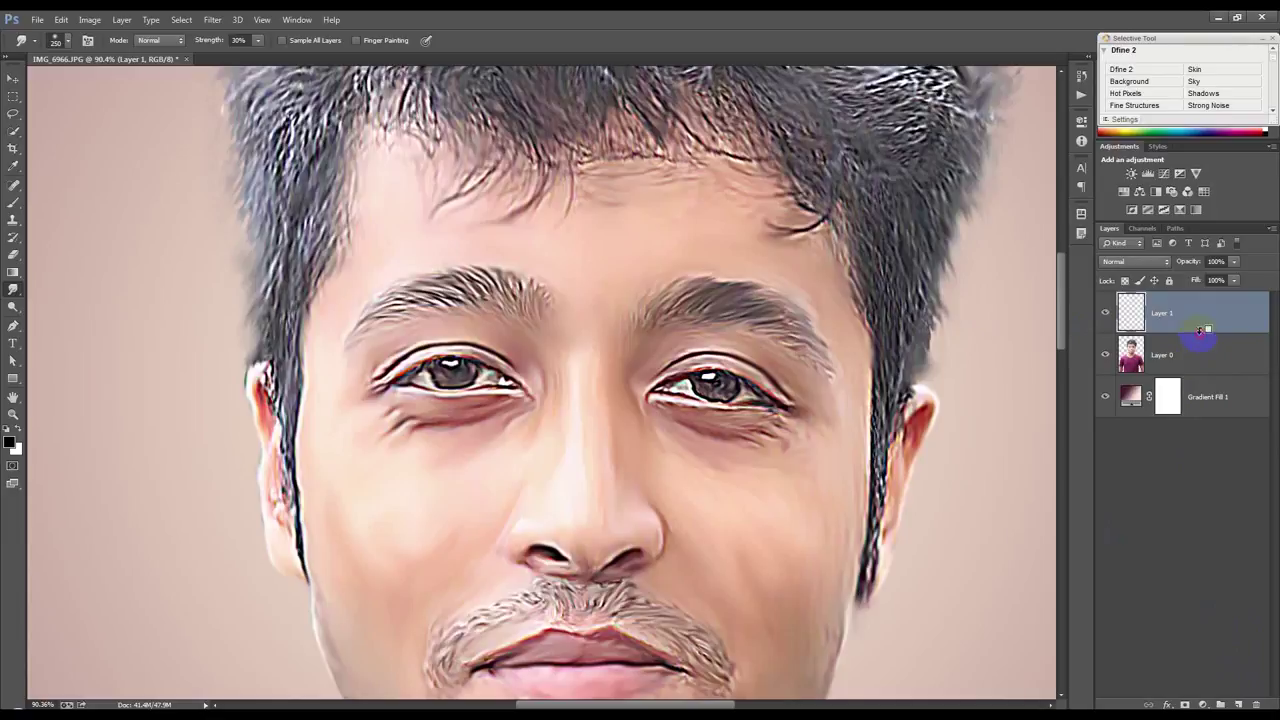
{"action": "left_click", "coordinate": [1200, 331], "text": "alt"}
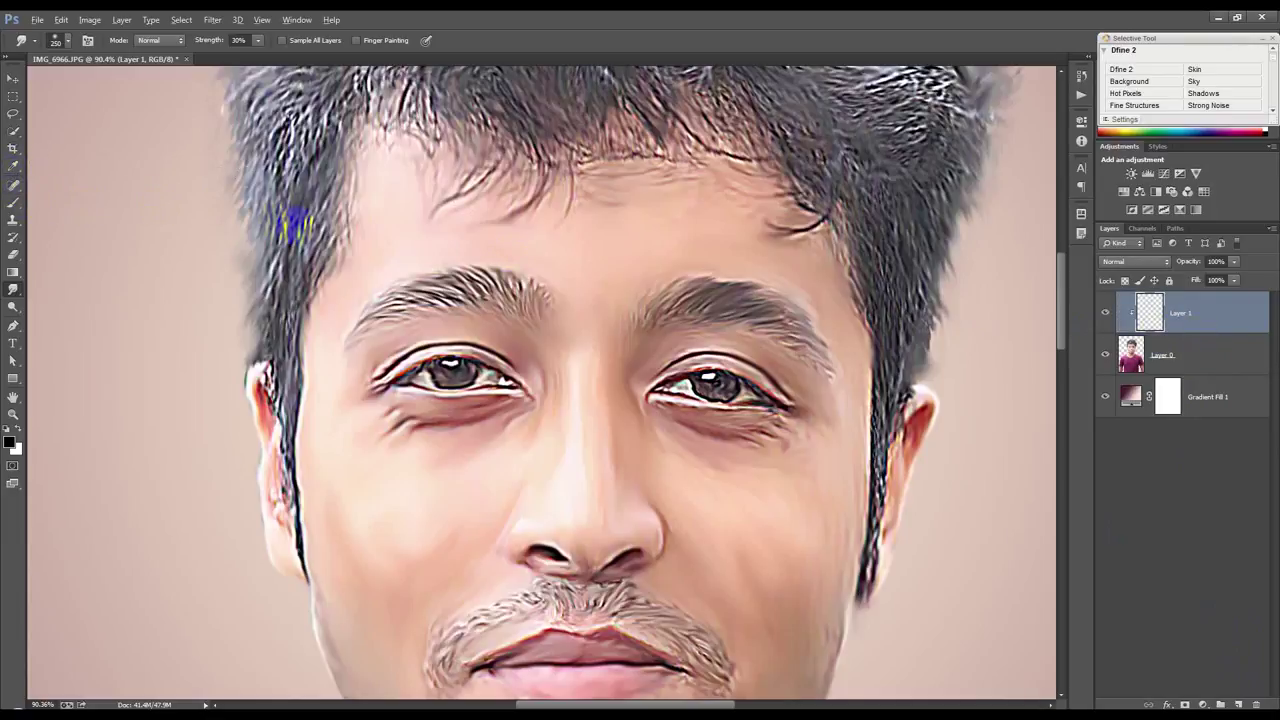
{"action": "left_click", "coordinate": [13, 202]}
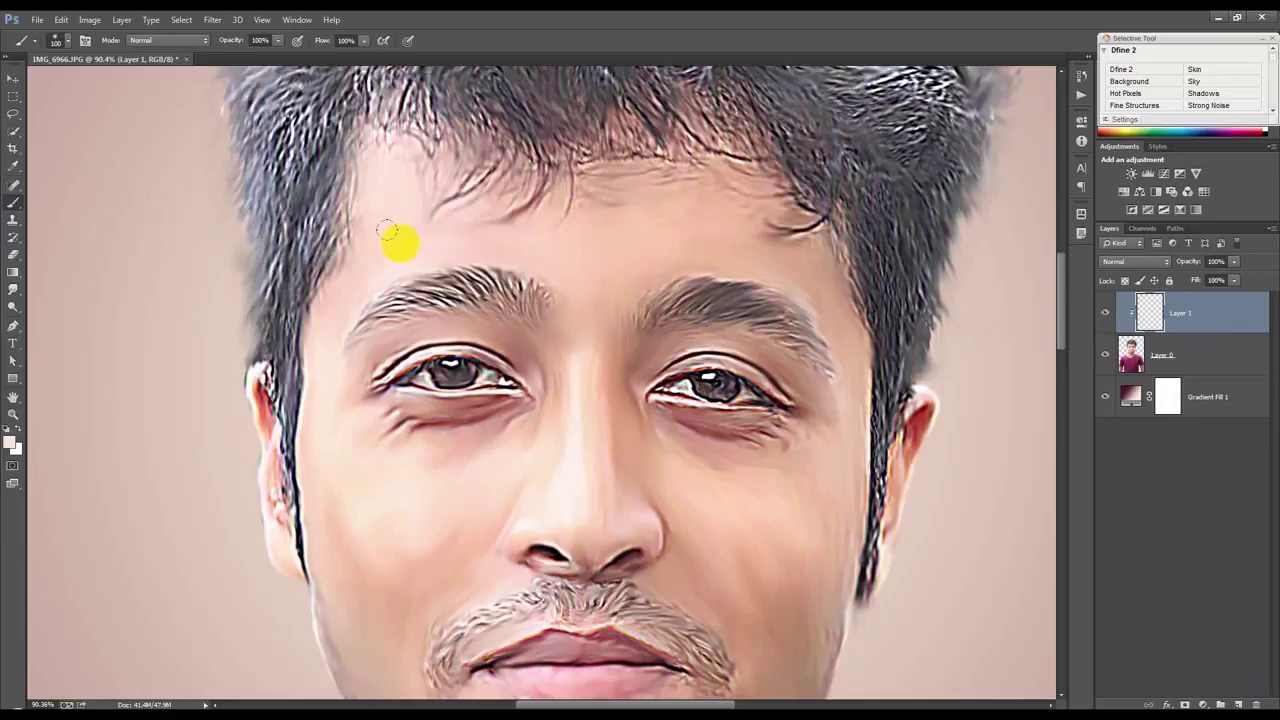
Step: At 28% opacity, paint sampled skin tone over the hairline, forehead and left cheek
{"action": "left_click_drag", "start_coordinate": [387, 231], "coordinate": [222, 92]}
{"action": "left_click", "coordinate": [279, 41]}
{"action": "mouse_move", "coordinate": [374, 214]}
{"action": "left_mouse_down"}
{"action": "mouse_move", "coordinate": [417, 191]}
{"action": "mouse_move", "coordinate": [449, 200]}
{"action": "mouse_move", "coordinate": [468, 229]}
{"action": "mouse_move", "coordinate": [363, 254]}
{"action": "mouse_move", "coordinate": [323, 314]}
{"action": "mouse_move", "coordinate": [323, 400]}
{"action": "mouse_move", "coordinate": [340, 386]}
{"action": "mouse_move", "coordinate": [320, 352]}
{"action": "left_mouse_up"}
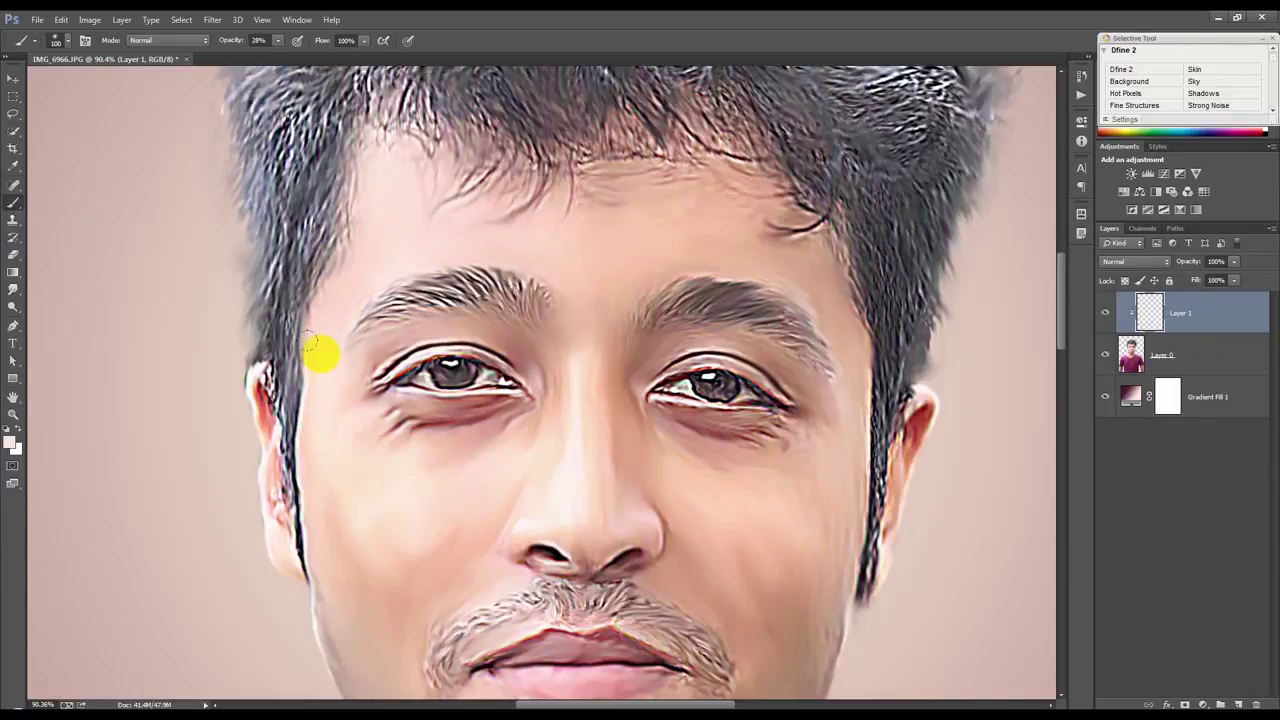
{"action": "left_click", "coordinate": [334, 405], "text": "alt"}
{"action": "left_click", "coordinate": [394, 492]}
{"action": "scroll", "coordinate": [350, 460], "scroll_direction": "down", "scroll_amount": 2}
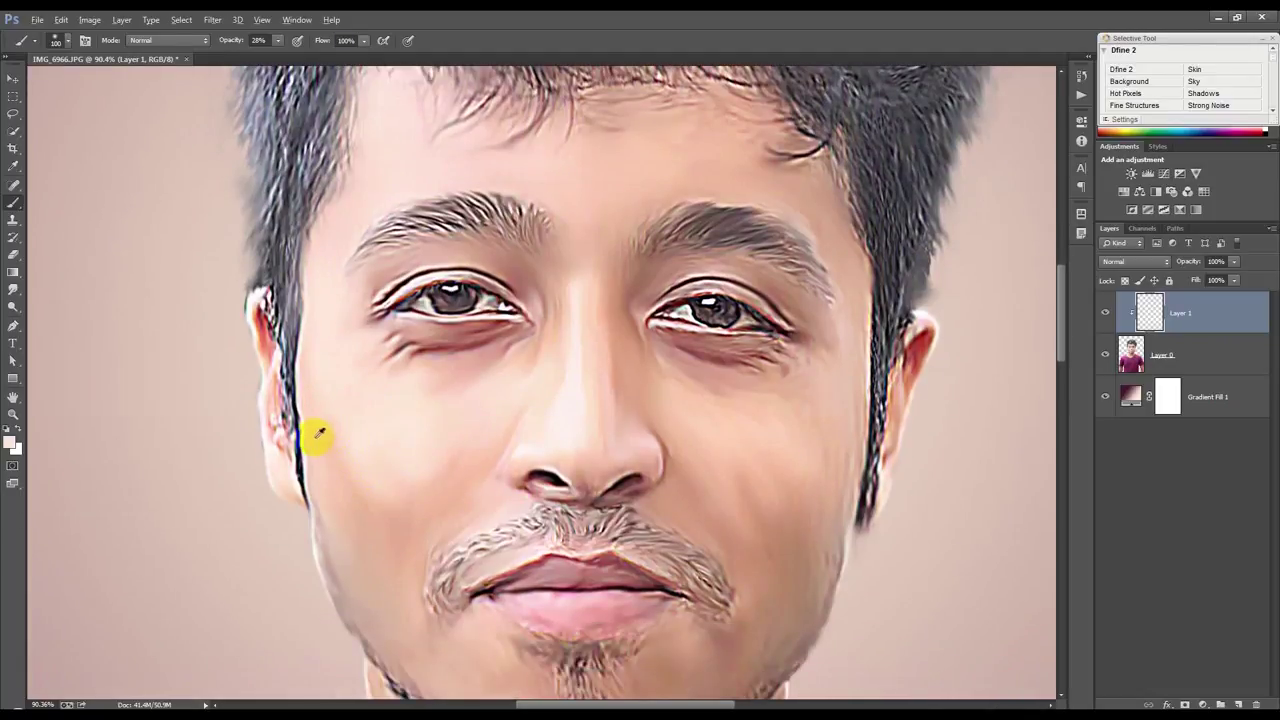
{"action": "left_click", "coordinate": [421, 498]}
{"action": "left_click_drag", "start_coordinate": [421, 498], "coordinate": [469, 457]}
{"action": "mouse_move", "coordinate": [409, 562]}
{"action": "left_mouse_down"}
{"action": "mouse_move", "coordinate": [391, 580]}
{"action": "mouse_move", "coordinate": [323, 466]}
{"action": "mouse_move", "coordinate": [372, 597]}
{"action": "left_mouse_up"}
Step: Paint sampled skin tones along the nose bridge, both upper eyelids, under the right eye and right cheek
{"action": "scroll", "coordinate": [500, 470], "scroll_direction": "down", "scroll_amount": 1}
{"action": "mouse_move", "coordinate": [571, 363]}
{"action": "left_mouse_down"}
{"action": "mouse_move", "coordinate": [582, 248]}
{"action": "mouse_move", "coordinate": [580, 394]}
{"action": "left_mouse_up"}
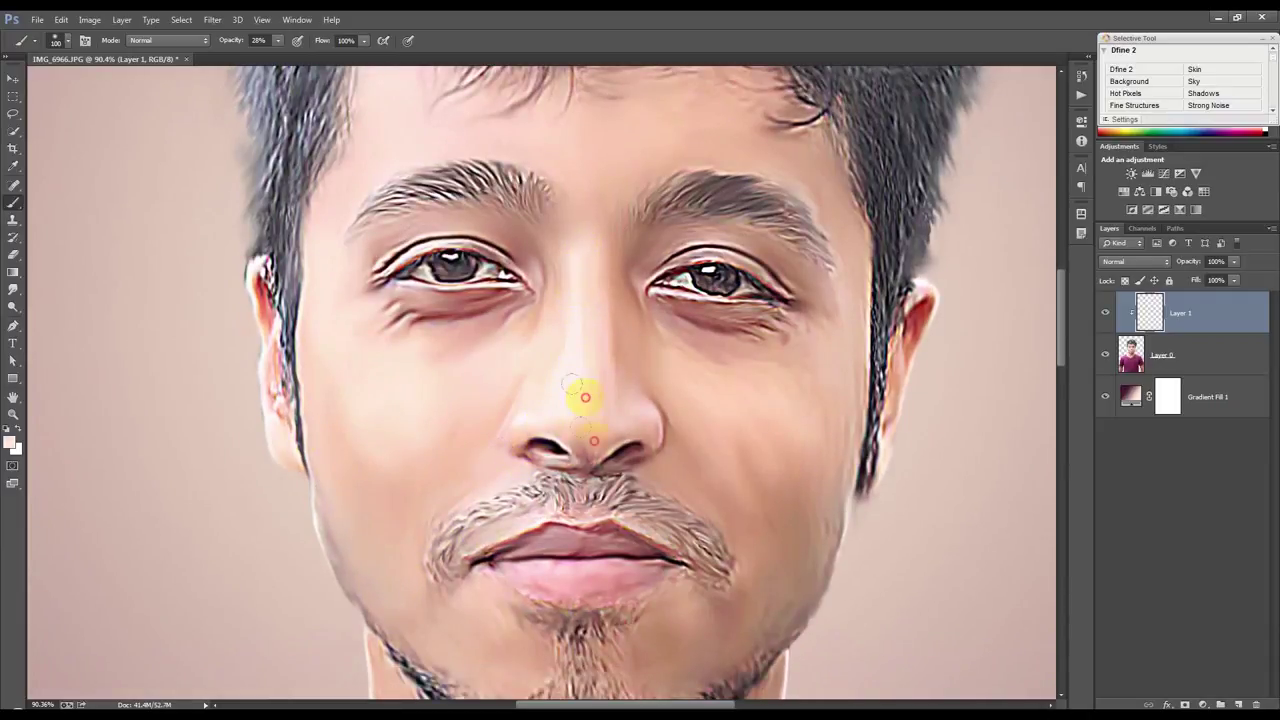
{"action": "mouse_move", "coordinate": [571, 334]}
{"action": "left_mouse_down"}
{"action": "mouse_move", "coordinate": [552, 309]}
{"action": "mouse_move", "coordinate": [543, 346]}
{"action": "mouse_move", "coordinate": [545, 265]}
{"action": "mouse_move", "coordinate": [571, 294]}
{"action": "mouse_move", "coordinate": [568, 255]}
{"action": "left_mouse_up"}
{"action": "left_click", "coordinate": [518, 244], "text": "alt"}
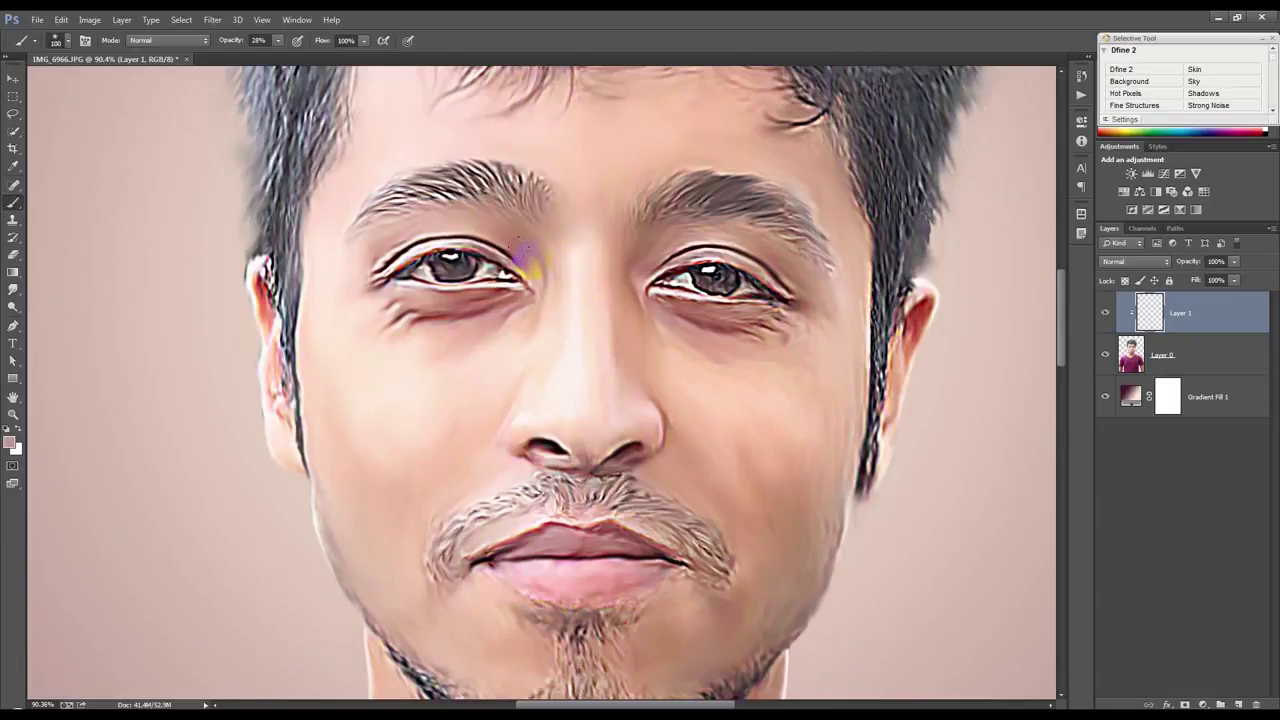
{"action": "mouse_move", "coordinate": [511, 230]}
{"action": "left_mouse_down"}
{"action": "mouse_move", "coordinate": [386, 237]}
{"action": "mouse_move", "coordinate": [366, 251]}
{"action": "mouse_move", "coordinate": [480, 266]}
{"action": "mouse_move", "coordinate": [357, 266]}
{"action": "mouse_move", "coordinate": [428, 220]}
{"action": "mouse_move", "coordinate": [562, 234]}
{"action": "left_mouse_up"}
{"action": "left_click", "coordinate": [656, 351], "text": "alt"}
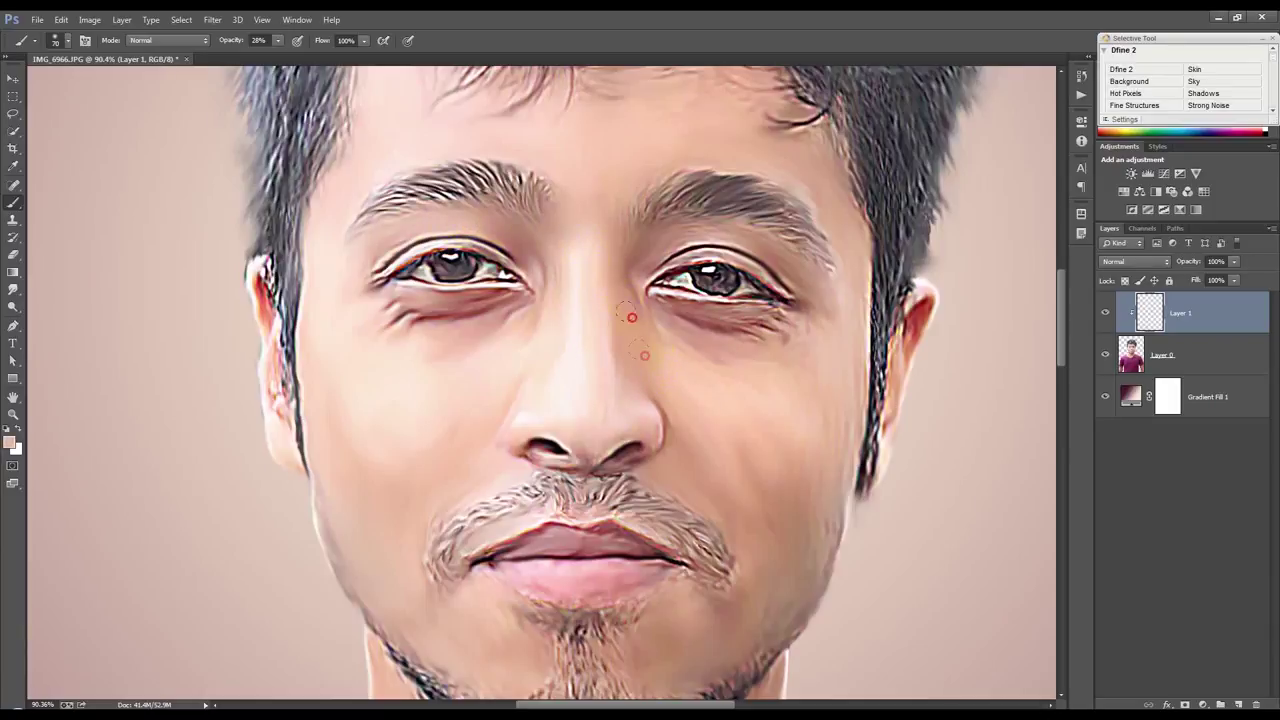
{"action": "mouse_move", "coordinate": [705, 252]}
{"action": "left_mouse_down"}
{"action": "mouse_move", "coordinate": [657, 266]}
{"action": "mouse_move", "coordinate": [793, 273]}
{"action": "left_mouse_up"}
{"action": "left_click_drag", "start_coordinate": [802, 377], "coordinate": [710, 372]}
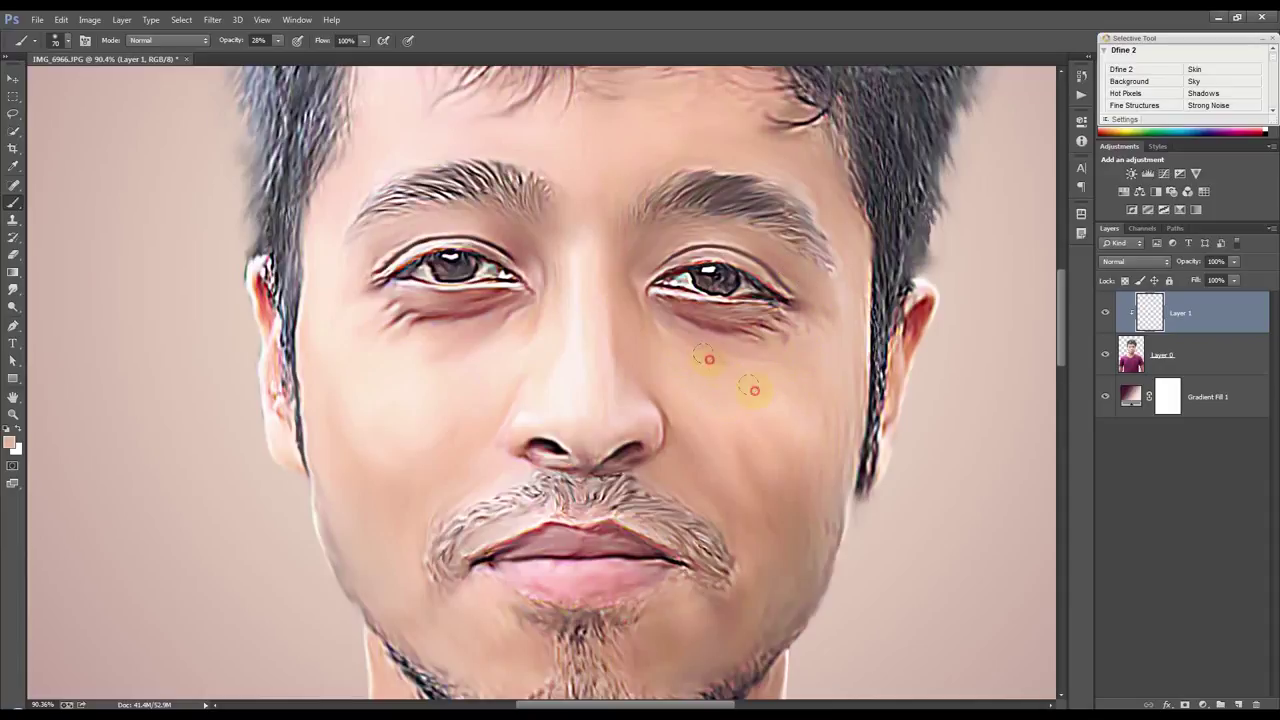
{"action": "mouse_move", "coordinate": [802, 562]}
{"action": "left_mouse_down"}
{"action": "mouse_move", "coordinate": [843, 543]}
{"action": "mouse_move", "coordinate": [789, 591]}
{"action": "mouse_move", "coordinate": [755, 568]}
{"action": "left_mouse_up"}
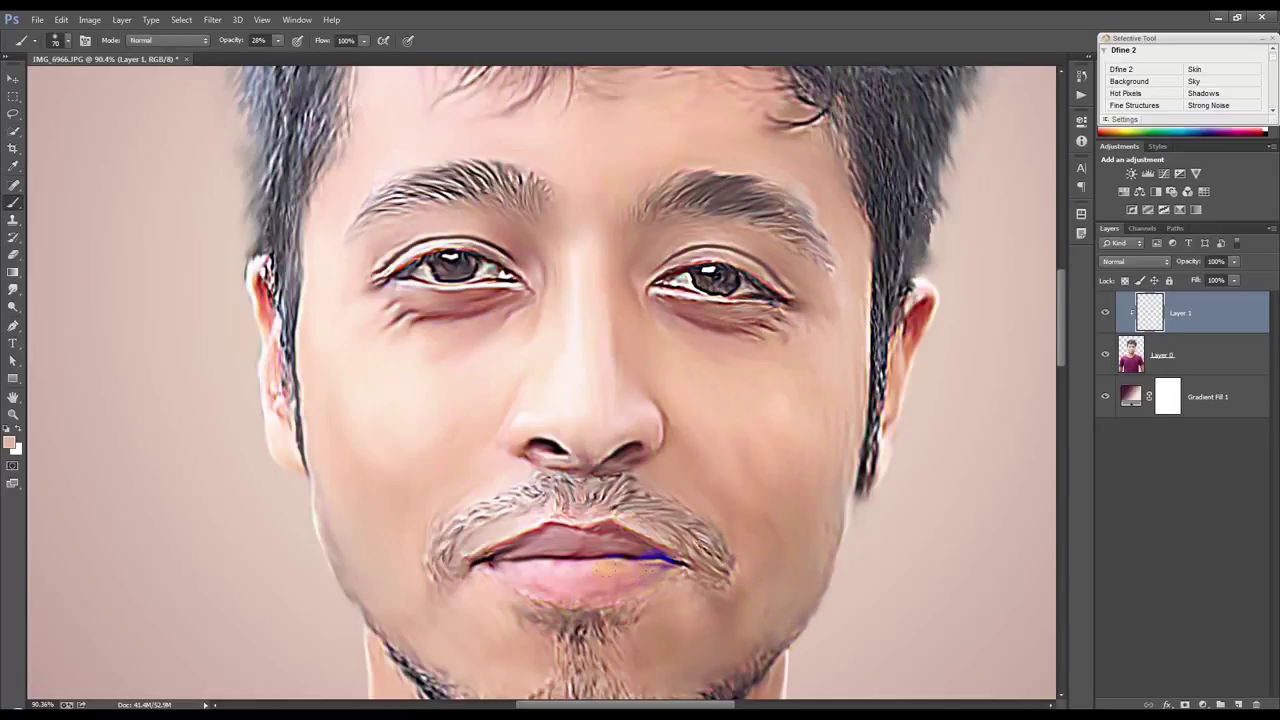
Step: Paint soft pink over the lips, undoing one stray stroke
{"action": "mouse_move", "coordinate": [616, 581]}
{"action": "left_mouse_down"}
{"action": "mouse_move", "coordinate": [537, 571]}
{"action": "mouse_move", "coordinate": [617, 571]}
{"action": "mouse_move", "coordinate": [640, 552]}
{"action": "mouse_move", "coordinate": [522, 532]}
{"action": "left_mouse_up"}
{"action": "mouse_move", "coordinate": [616, 552]}
{"action": "left_mouse_down"}
{"action": "mouse_move", "coordinate": [622, 533]}
{"action": "mouse_move", "coordinate": [531, 546]}
{"action": "mouse_move", "coordinate": [657, 549]}
{"action": "left_mouse_up"}
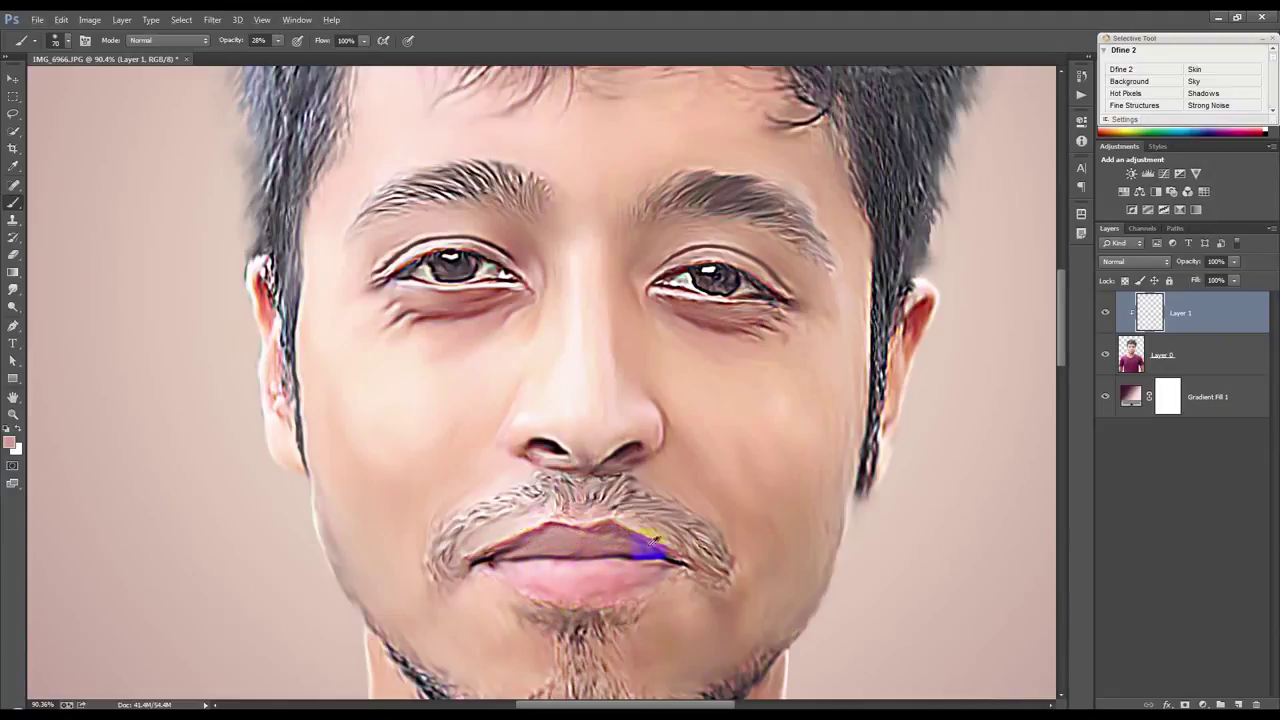
{"action": "scroll", "coordinate": [657, 545], "scroll_direction": "down", "scroll_amount": 3}
{"action": "scroll", "coordinate": [657, 545], "scroll_direction": "down", "scroll_amount": 2}
{"action": "left_click", "coordinate": [555, 411]}
{"action": "scroll", "coordinate": [558, 413], "scroll_direction": "up", "scroll_amount": 4}
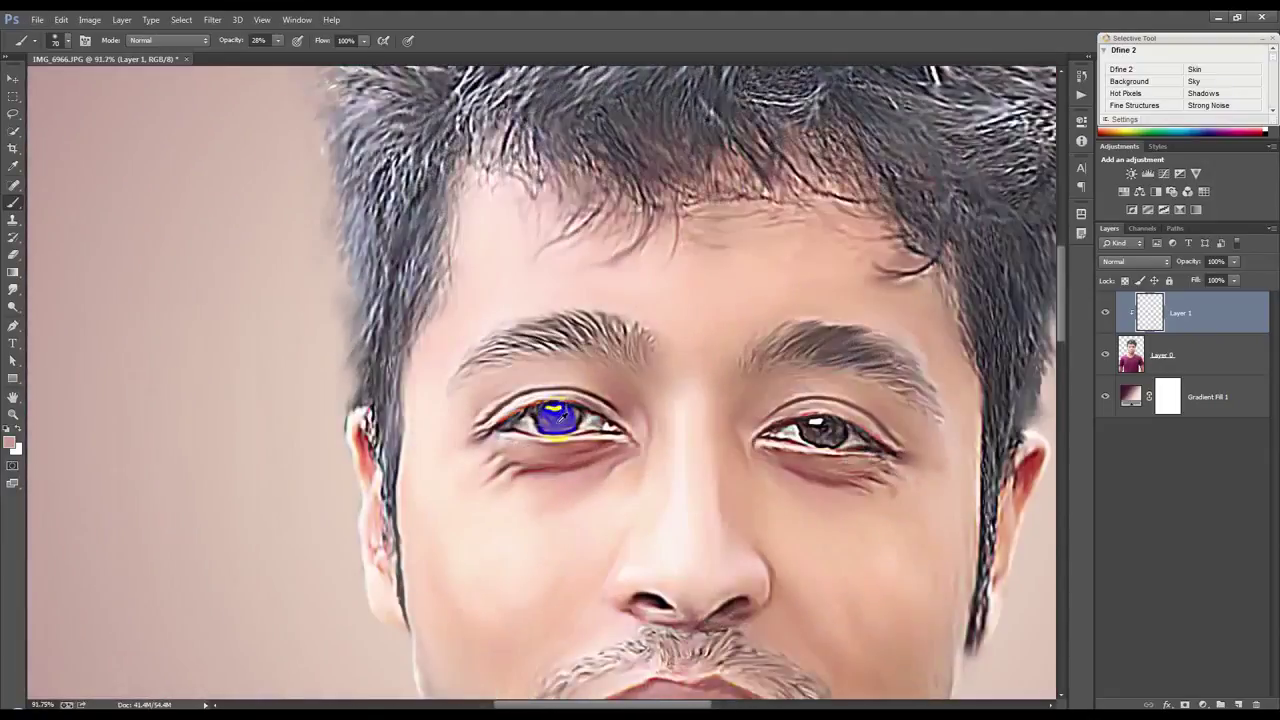
{"action": "scroll", "coordinate": [562, 416], "scroll_direction": "up", "scroll_amount": 1}
{"action": "key", "text": "ctrl+z"}
{"action": "left_click", "coordinate": [843, 434]}
{"action": "left_click_drag", "start_coordinate": [870, 430], "coordinate": [880, 432]}
{"action": "scroll", "coordinate": [880, 434], "scroll_direction": "down", "scroll_amount": 2}
{"action": "scroll", "coordinate": [866, 434], "scroll_direction": "down", "scroll_amount": 3}
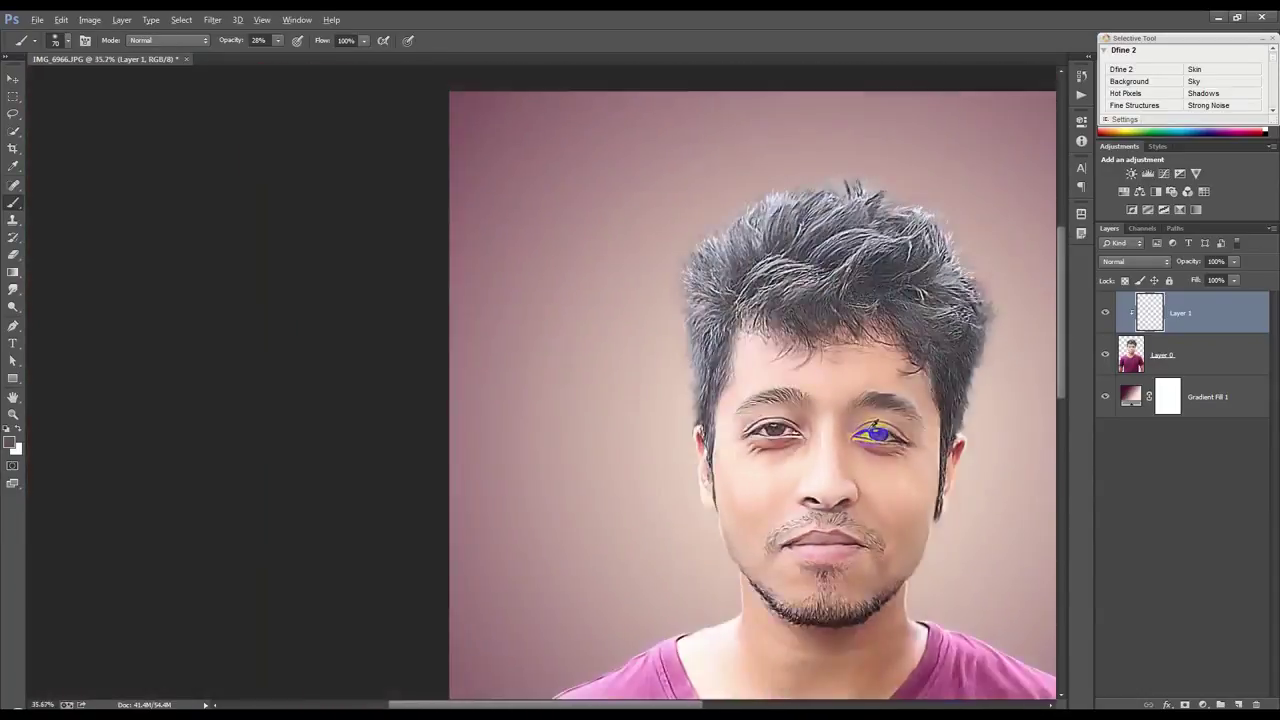
{"action": "scroll", "coordinate": [849, 434], "scroll_direction": "down", "scroll_amount": 2}
{"action": "scroll", "coordinate": [583, 566], "scroll_direction": "up", "scroll_amount": 1}
{"action": "scroll", "coordinate": [563, 534], "scroll_direction": "down", "scroll_amount": 2}
{"action": "scroll", "coordinate": [405, 290], "scroll_direction": "up", "scroll_amount": 1}
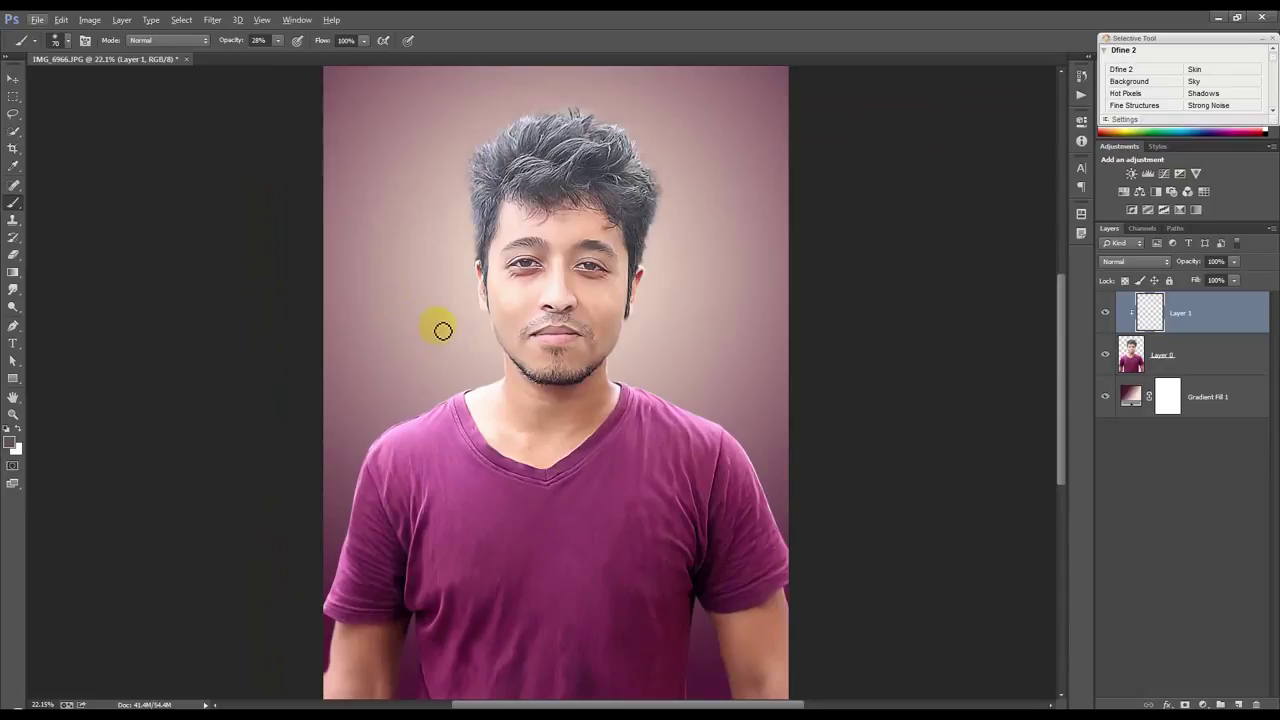
Step: Open Portraiture, cancel it, and merge Layer 1 down into the portrait
{"action": "left_click", "coordinate": [214, 20]}
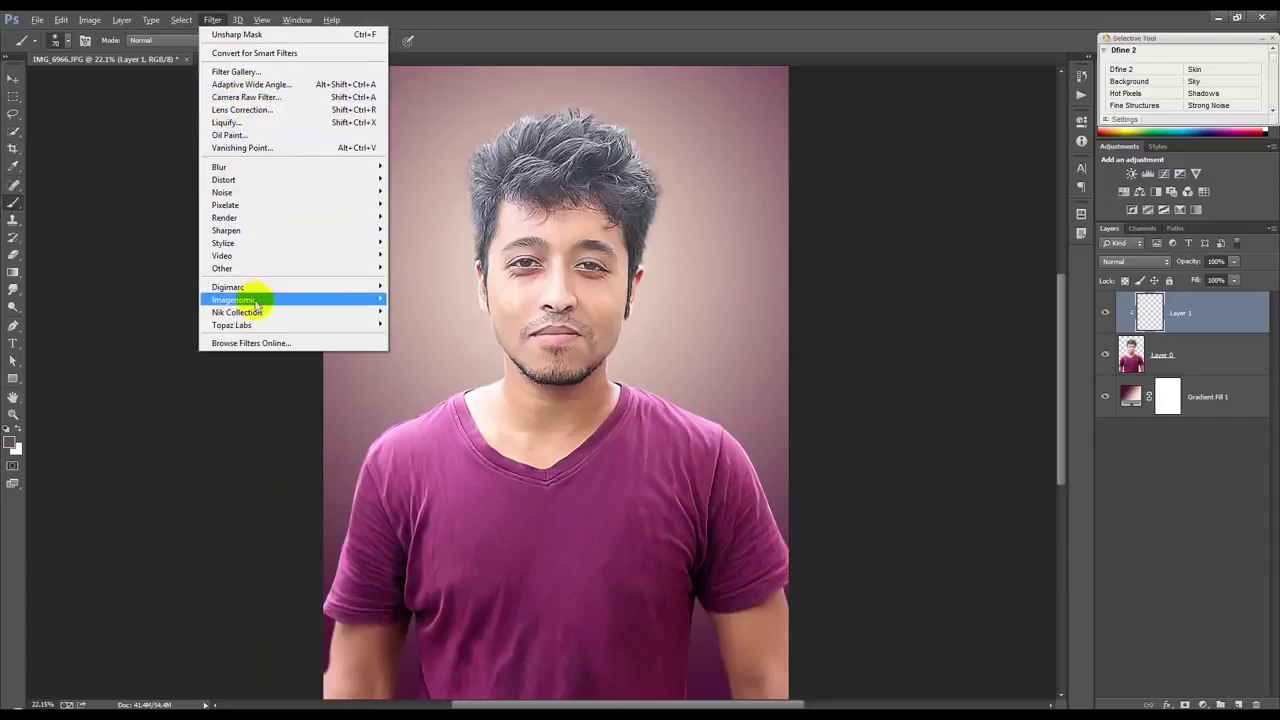
{"action": "mouse_move", "coordinate": [234, 299]}
{"action": "left_click", "coordinate": [418, 311]}
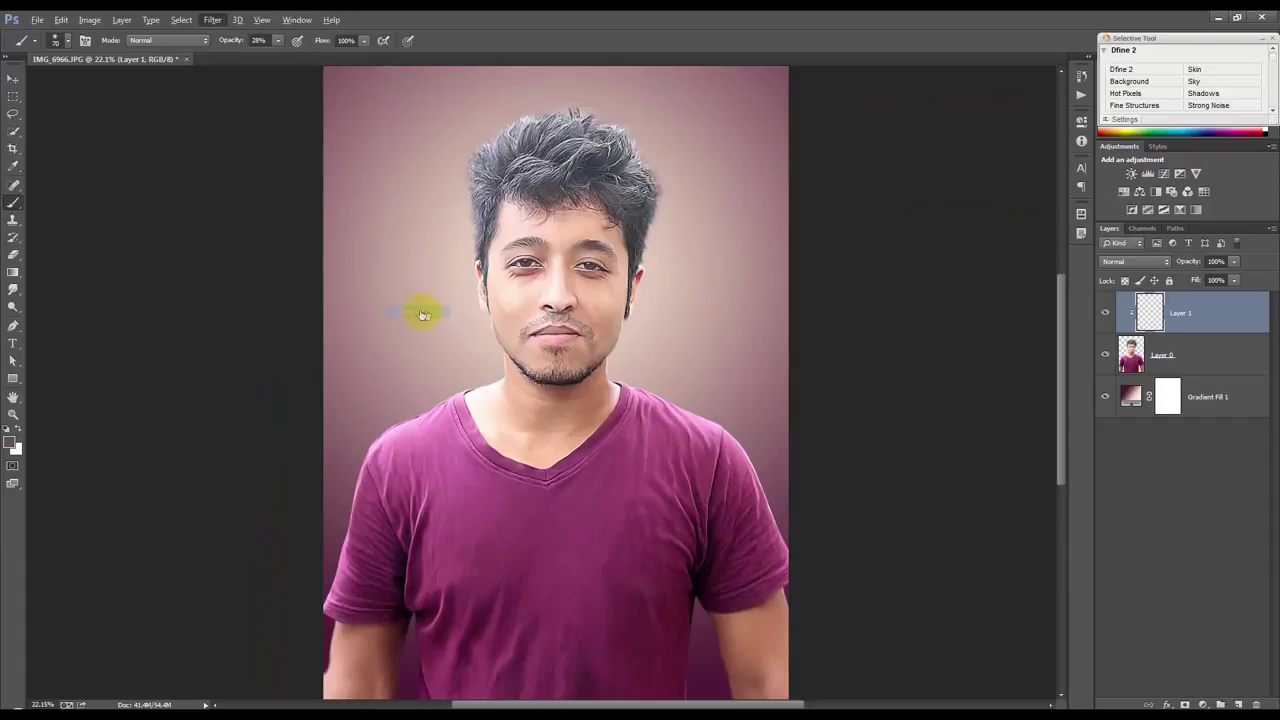
{"action": "left_click", "coordinate": [1196, 66]}
{"action": "key", "text": "ctrl+e"}
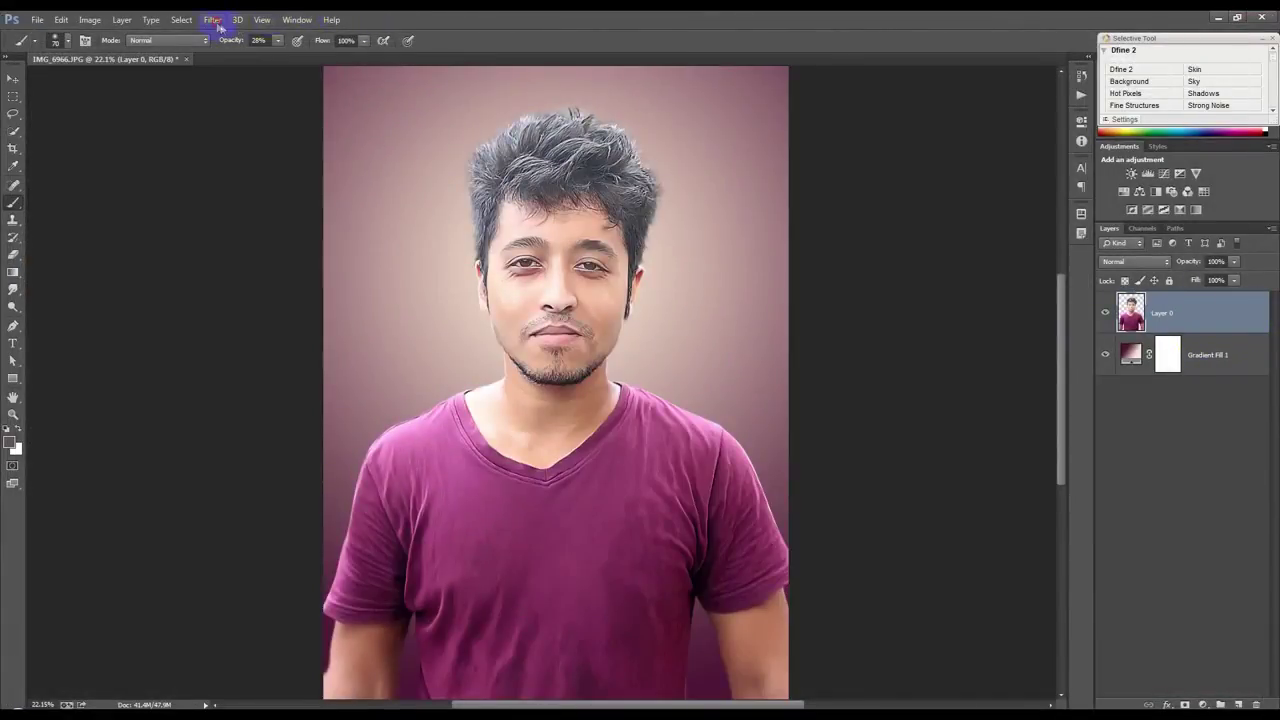
Step: Apply Portraiture's Smoothing: High preset to the merged portrait
{"action": "left_click", "coordinate": [212, 19]}
{"action": "left_click", "coordinate": [418, 311]}
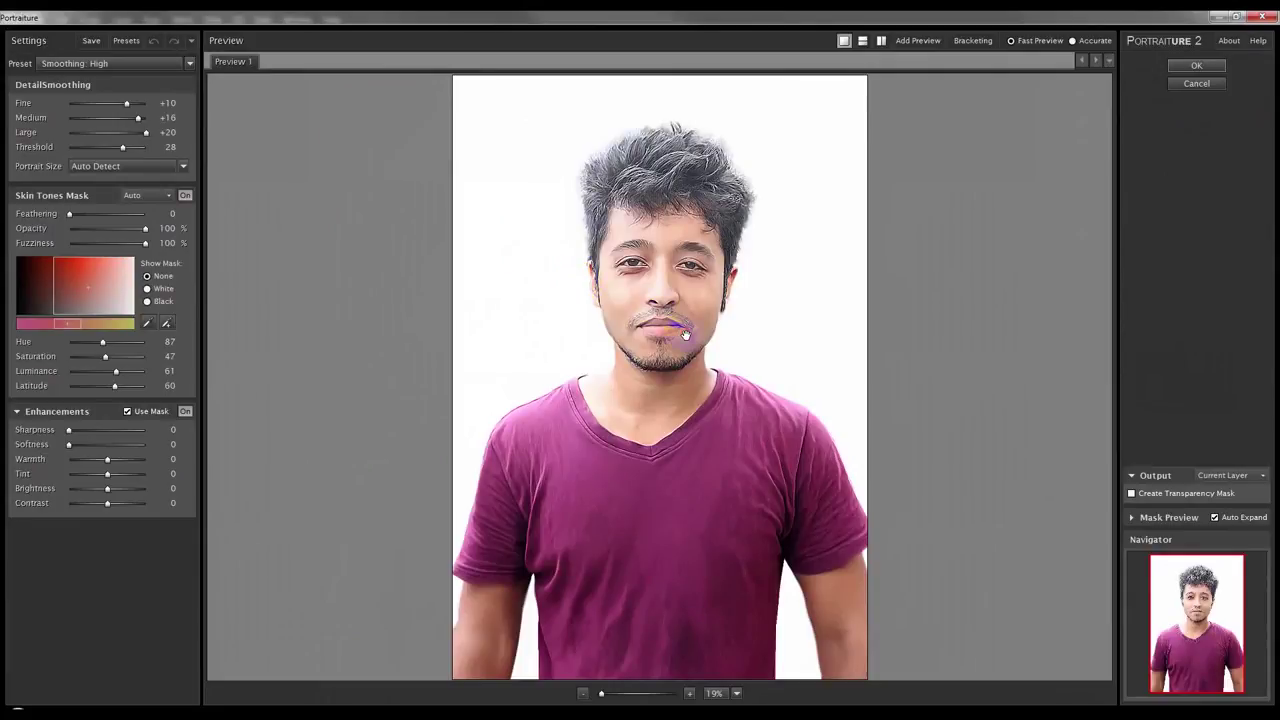
{"action": "left_click", "coordinate": [1196, 66]}
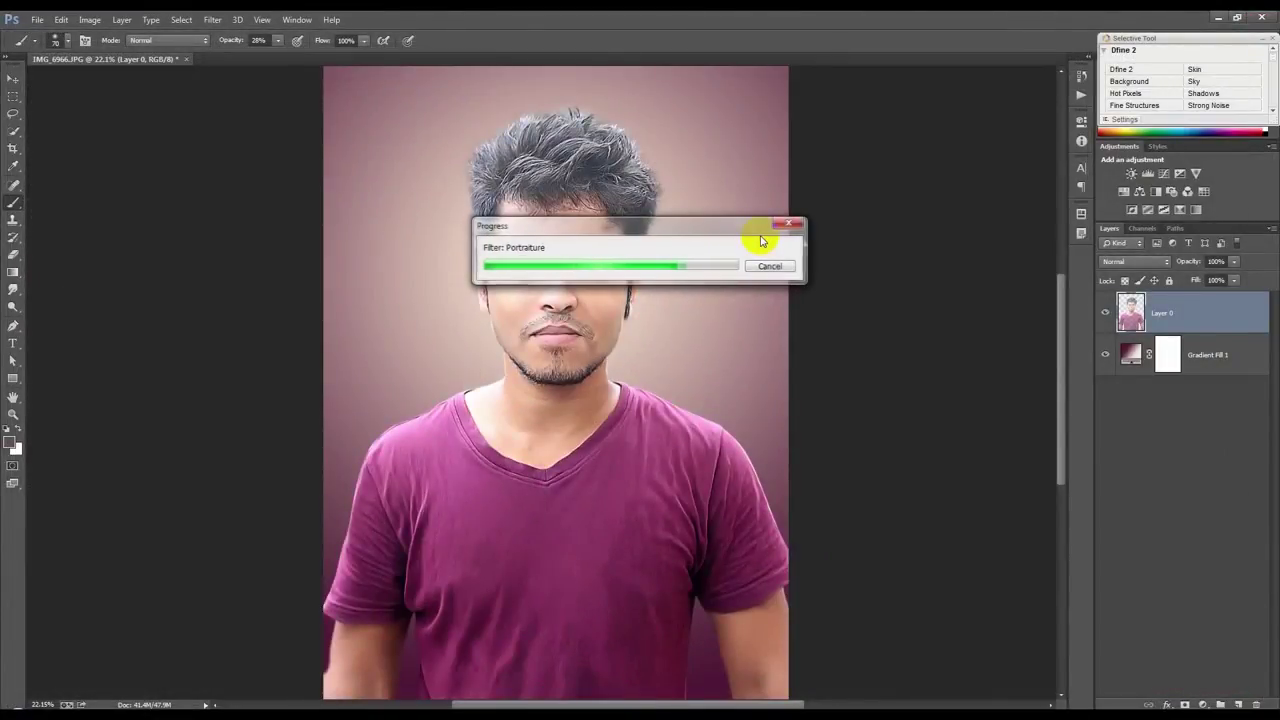
{"action": "scroll", "coordinate": [557, 300], "scroll_direction": "up", "scroll_amount": 6}
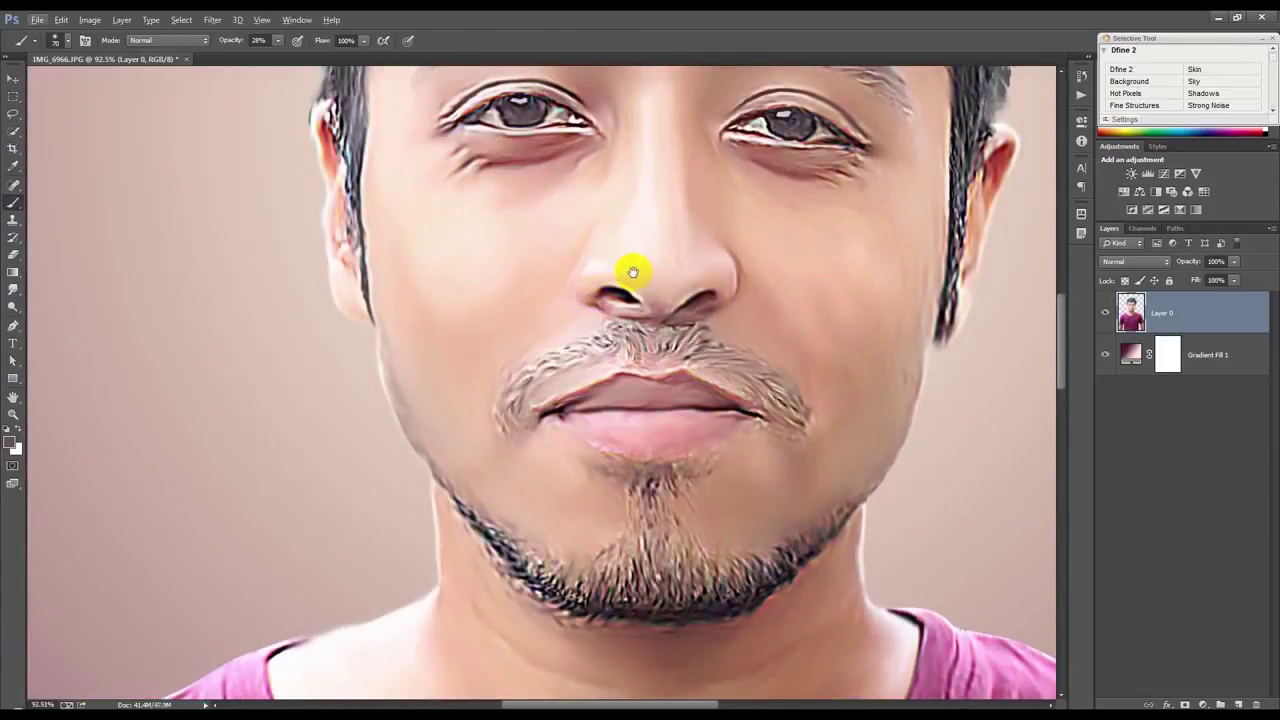
Step: Centre the face and select the Sponge tool in Saturate mode at 16% flow
{"action": "left_click_drag", "start_coordinate": [633, 271], "coordinate": [613, 333]}
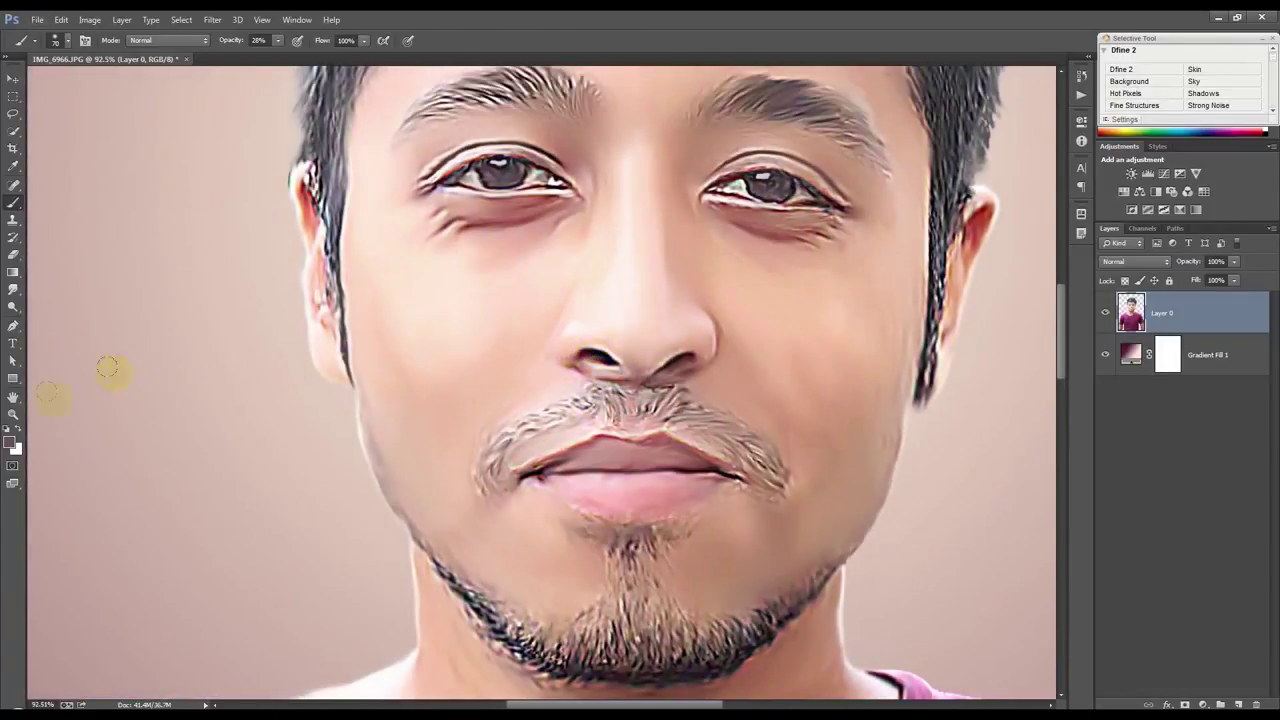
{"action": "left_click", "coordinate": [14, 290]}
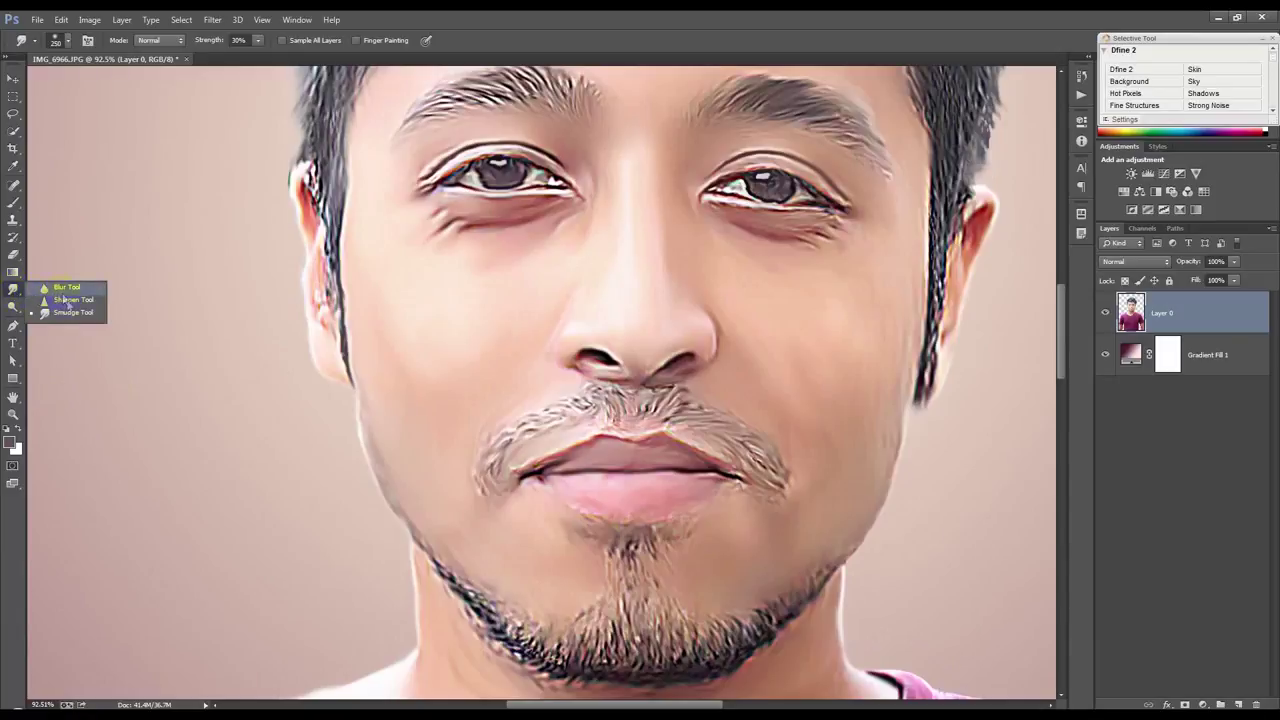
{"action": "left_click", "coordinate": [14, 325]}
{"action": "left_click", "coordinate": [14, 308]}
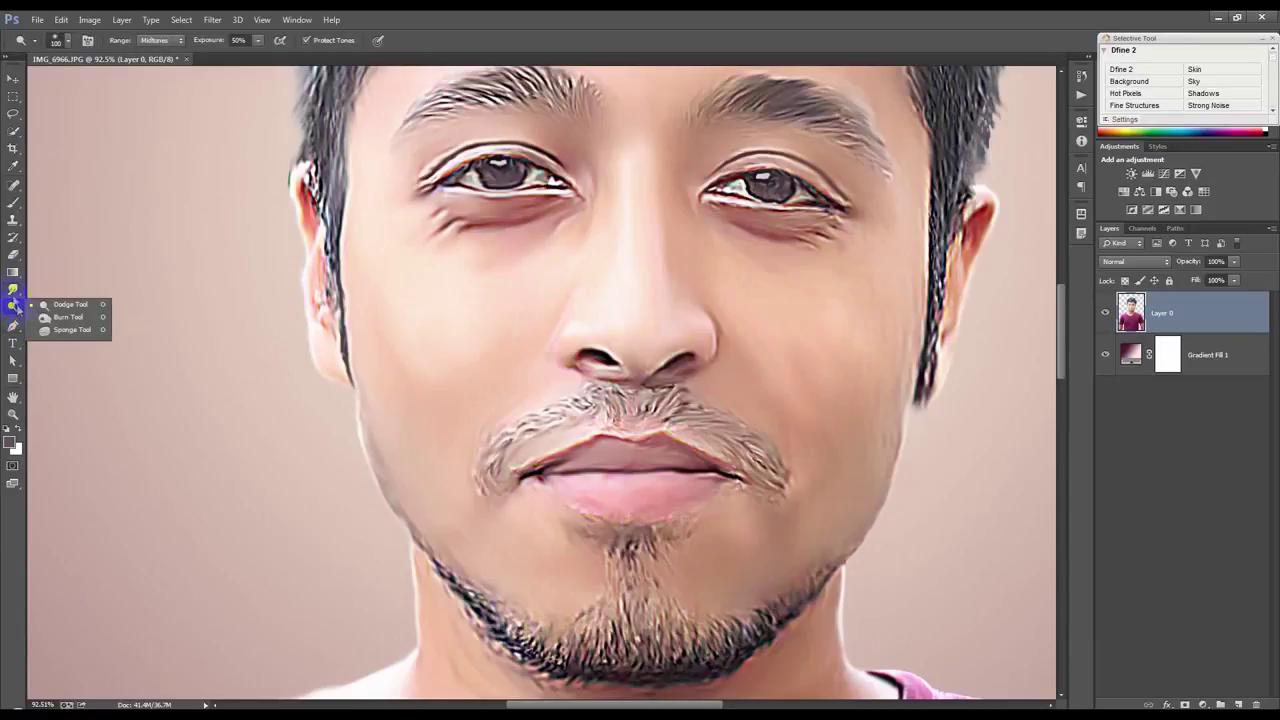
{"action": "left_click", "coordinate": [13, 291]}
{"action": "left_click", "coordinate": [12, 308]}
{"action": "left_click", "coordinate": [68, 330]}
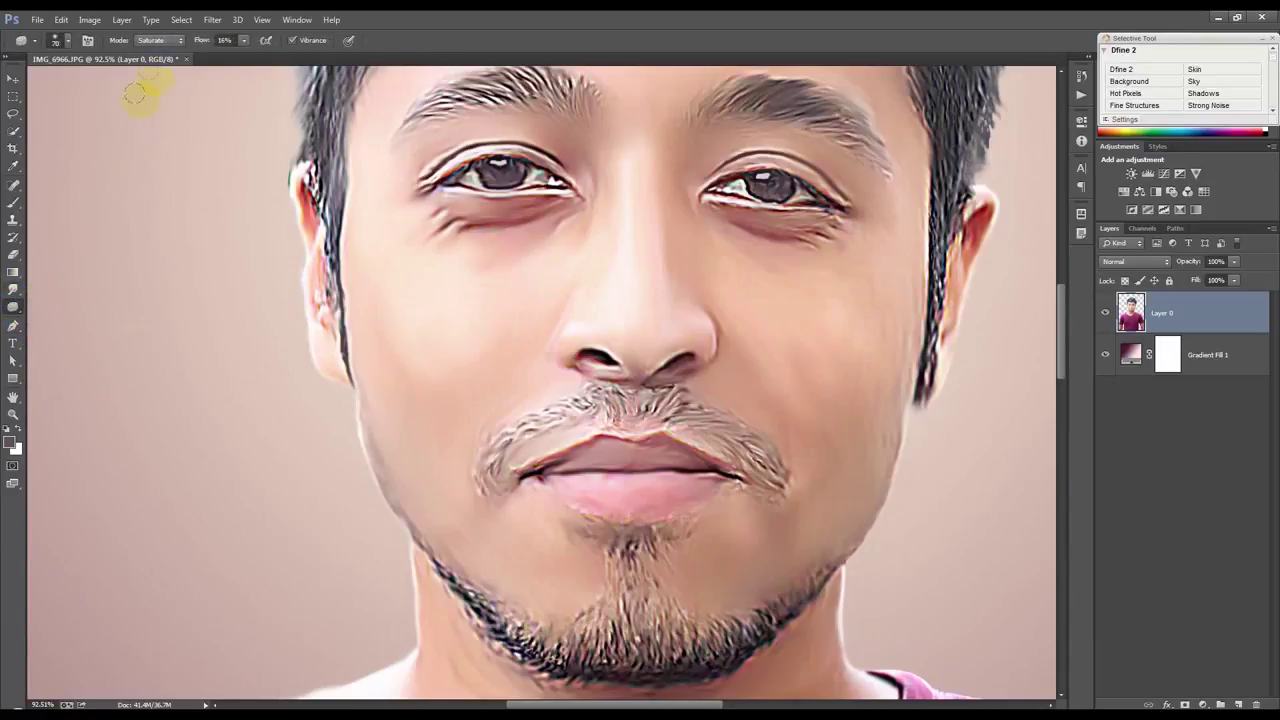
Step: Sponge along the lower lip to deepen its colour, then zoom out
{"action": "left_click_drag", "start_coordinate": [638, 491], "coordinate": [580, 477]}
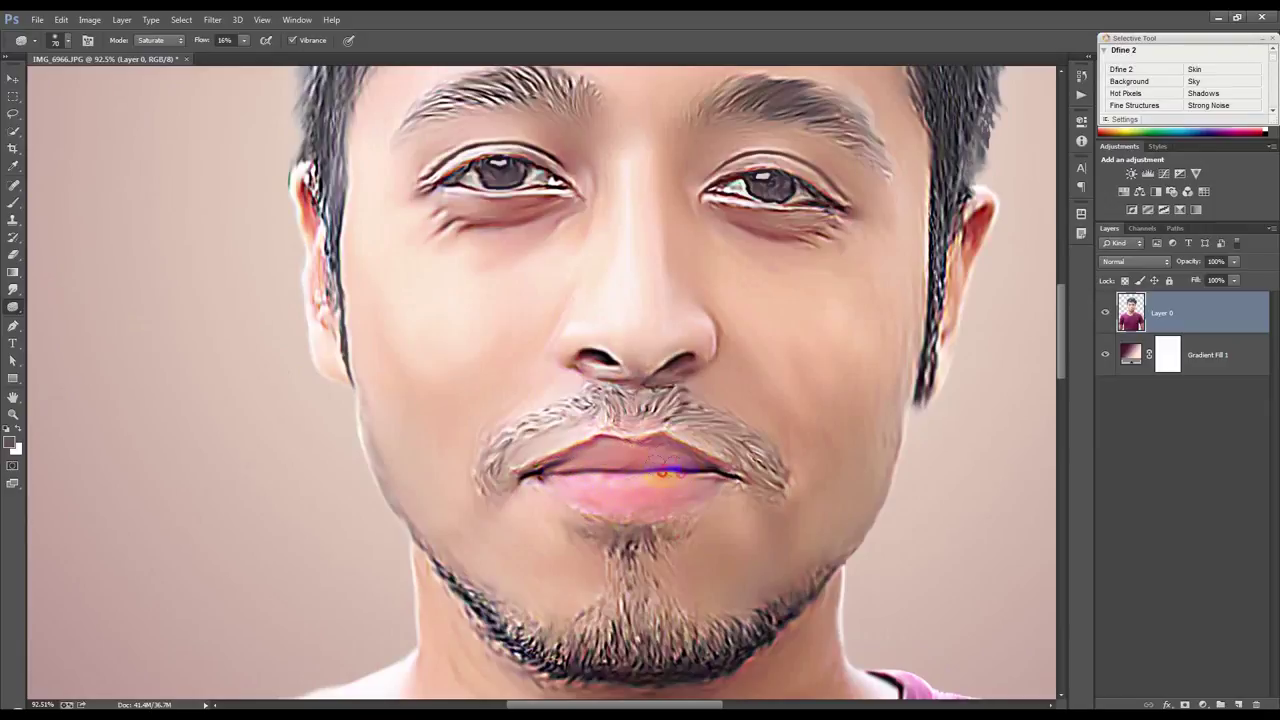
{"action": "left_click_drag", "start_coordinate": [678, 488], "coordinate": [608, 491]}
{"action": "scroll", "coordinate": [714, 466], "scroll_direction": "down", "scroll_amount": 5}
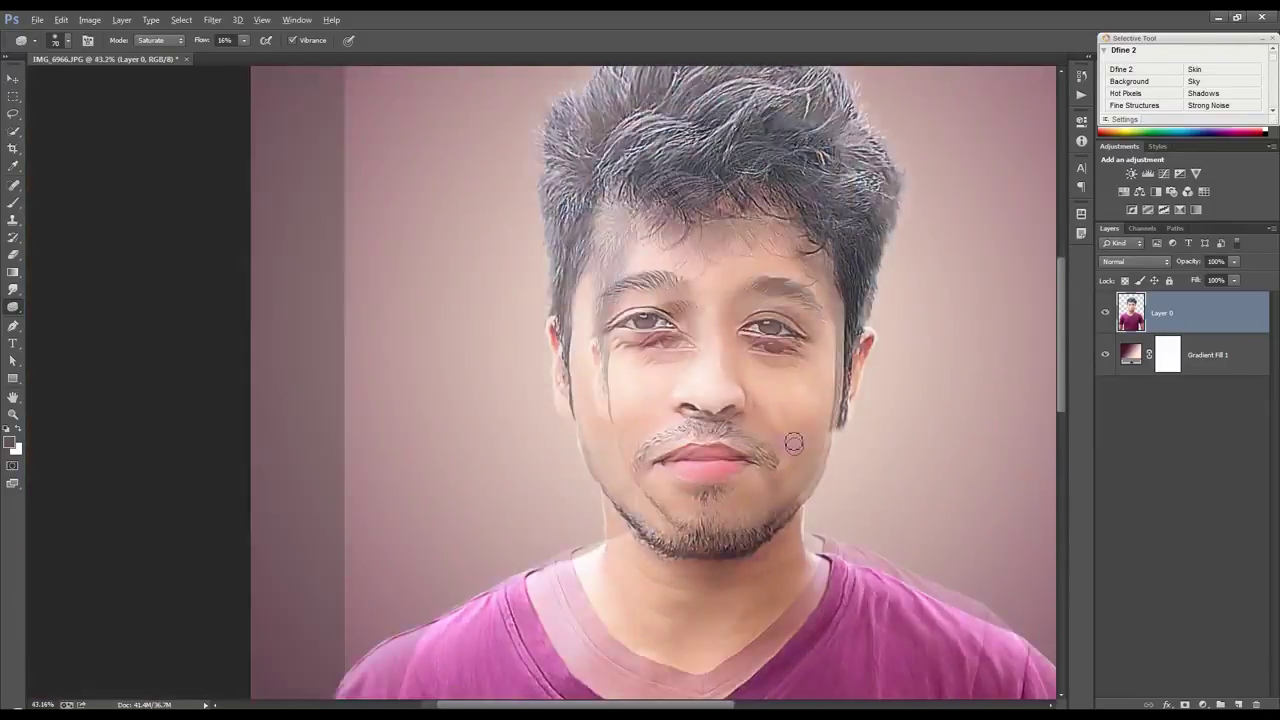
{"action": "left_click", "coordinate": [643, 447]}
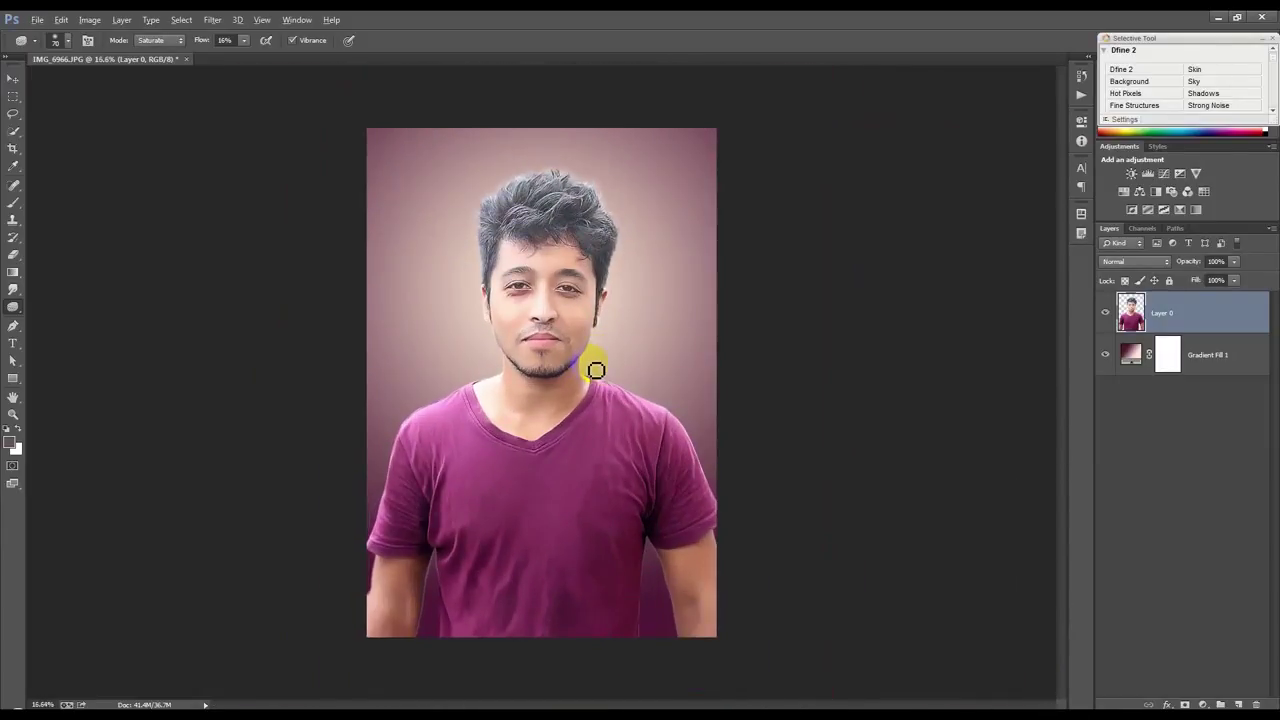
Step: Add a layer mask to Layer 0 and set up a 386 px brush at 100% opacity
{"action": "left_click_drag", "start_coordinate": [543, 368], "coordinate": [464, 393]}
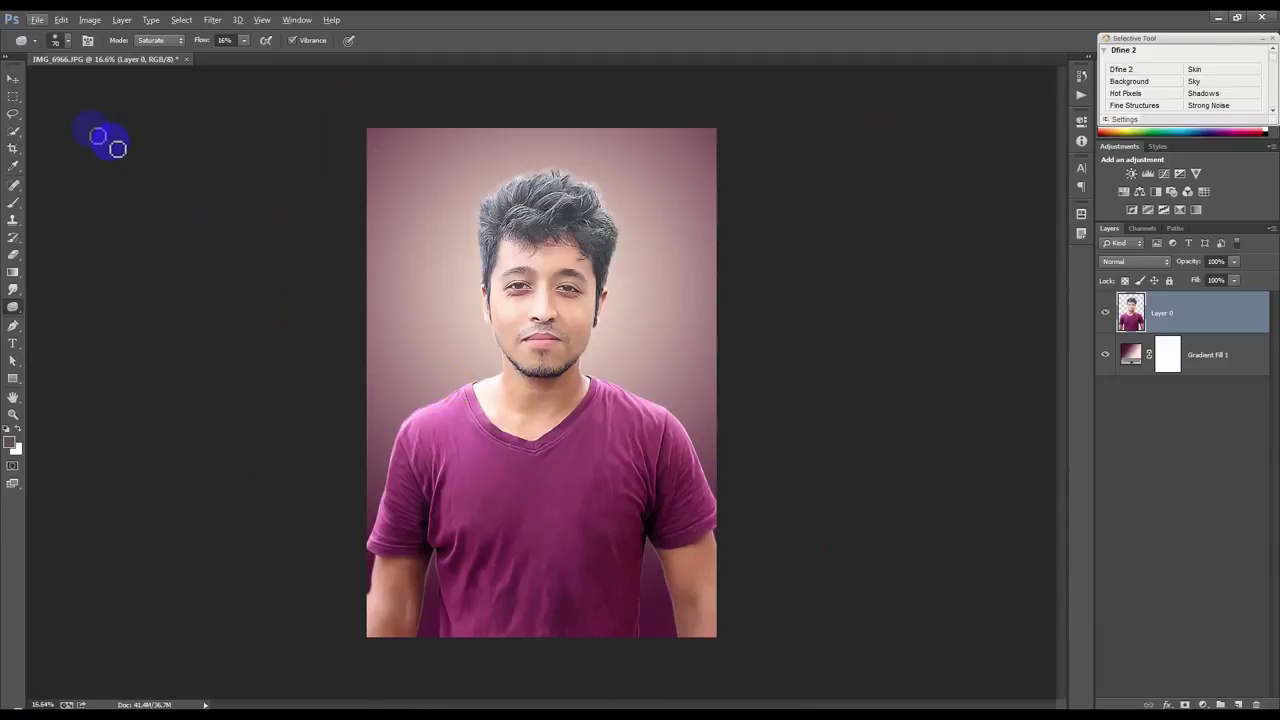
{"action": "left_click", "coordinate": [13, 78]}
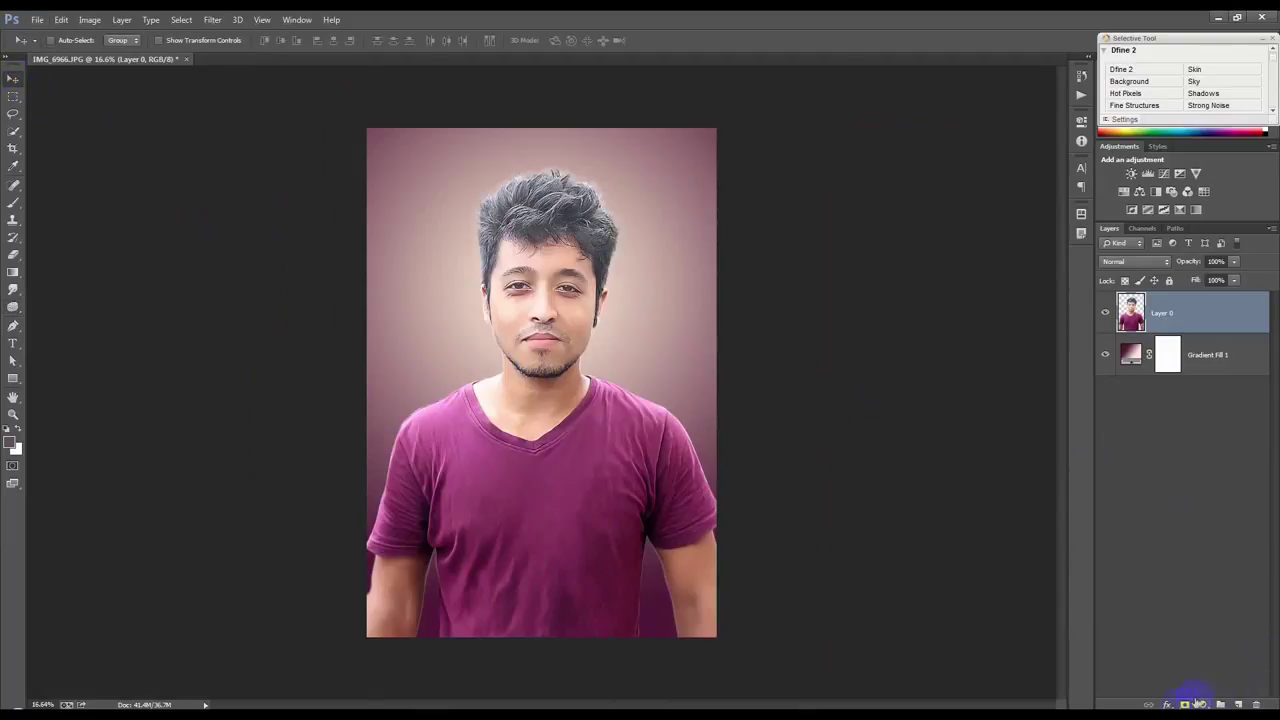
{"action": "left_click", "coordinate": [1183, 703]}
{"action": "left_click", "coordinate": [20, 203]}
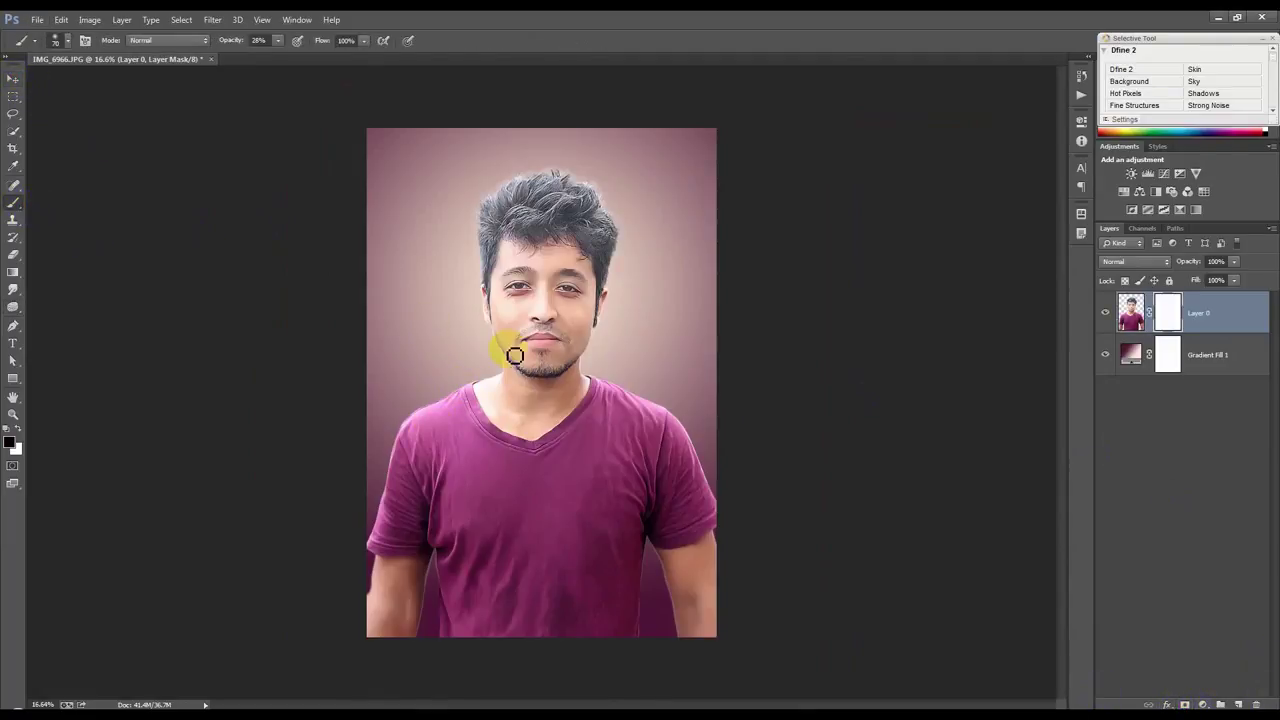
{"action": "right_click", "coordinate": [519, 366]}
{"action": "left_click", "coordinate": [665, 590]}
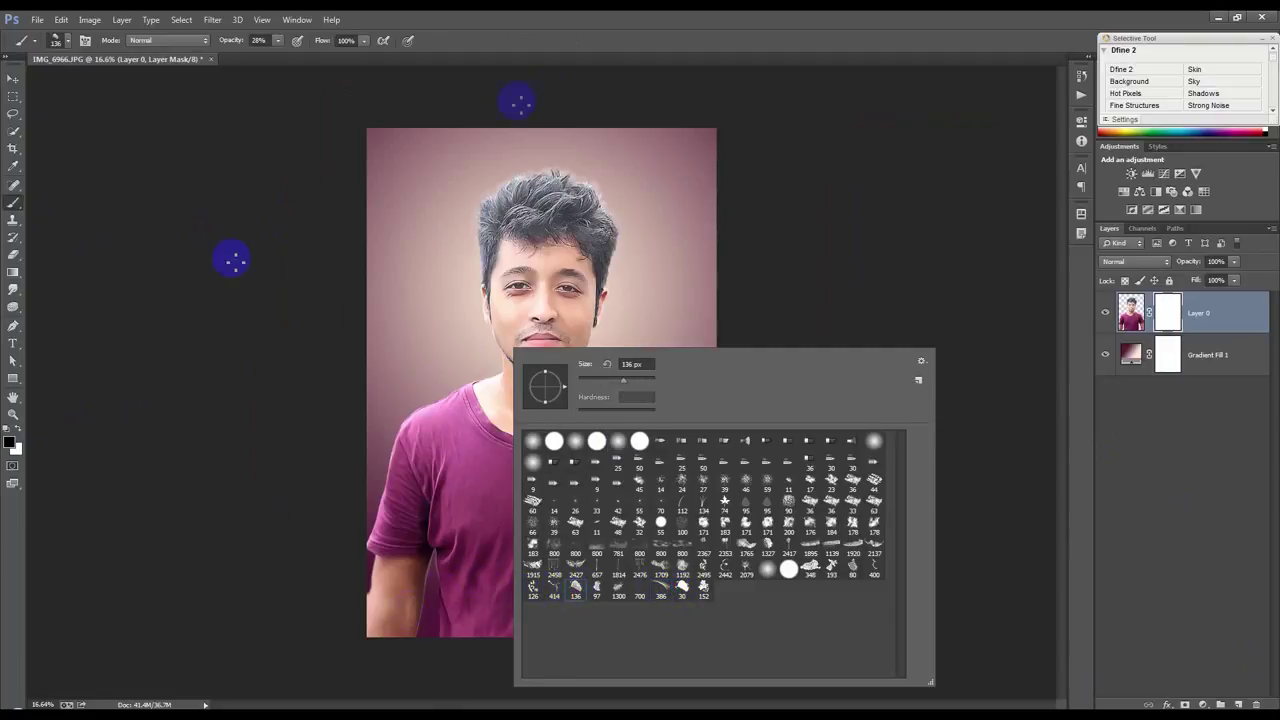
{"action": "key", "text": "Escape"}
{"action": "left_click_drag", "start_coordinate": [229, 40], "coordinate": [563, 51]}
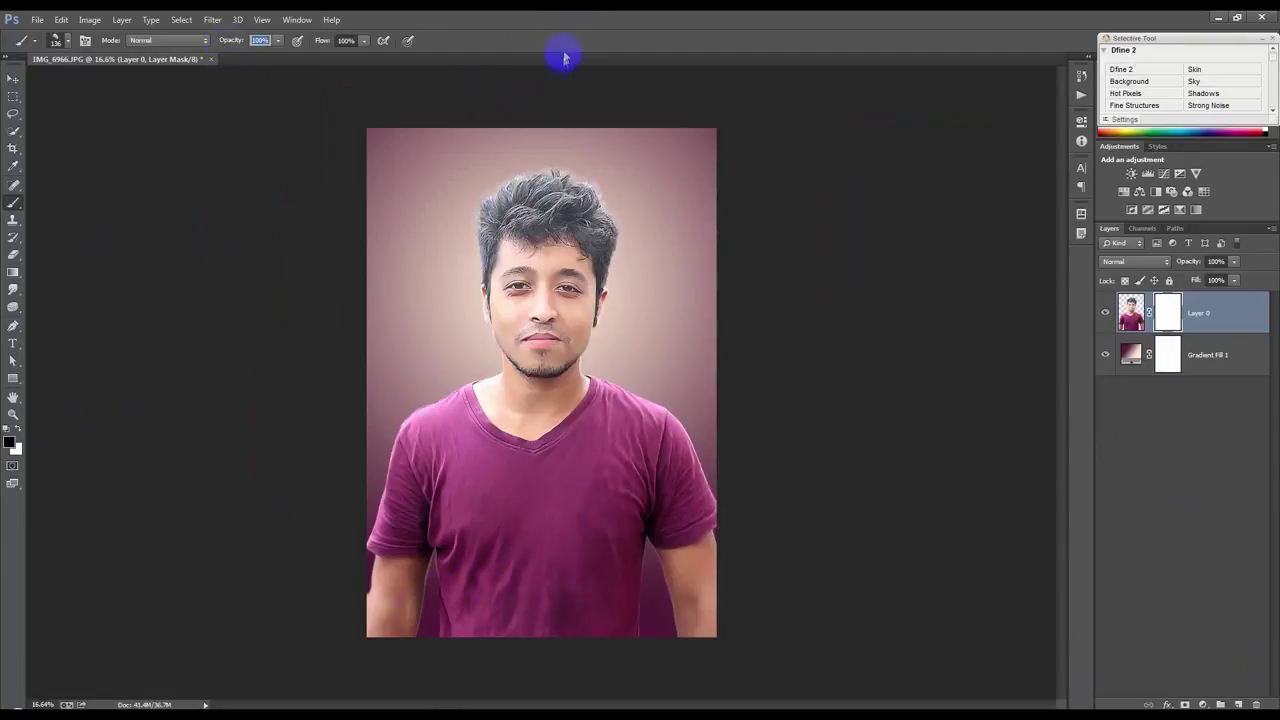
Step: With a 500 px textured brush, mask the lower arms and shirt centre in mottled strokes
{"action": "key", "text": "bracketright"}
{"action": "key", "text": "bracketright"}
{"action": "key", "text": "bracketright"}
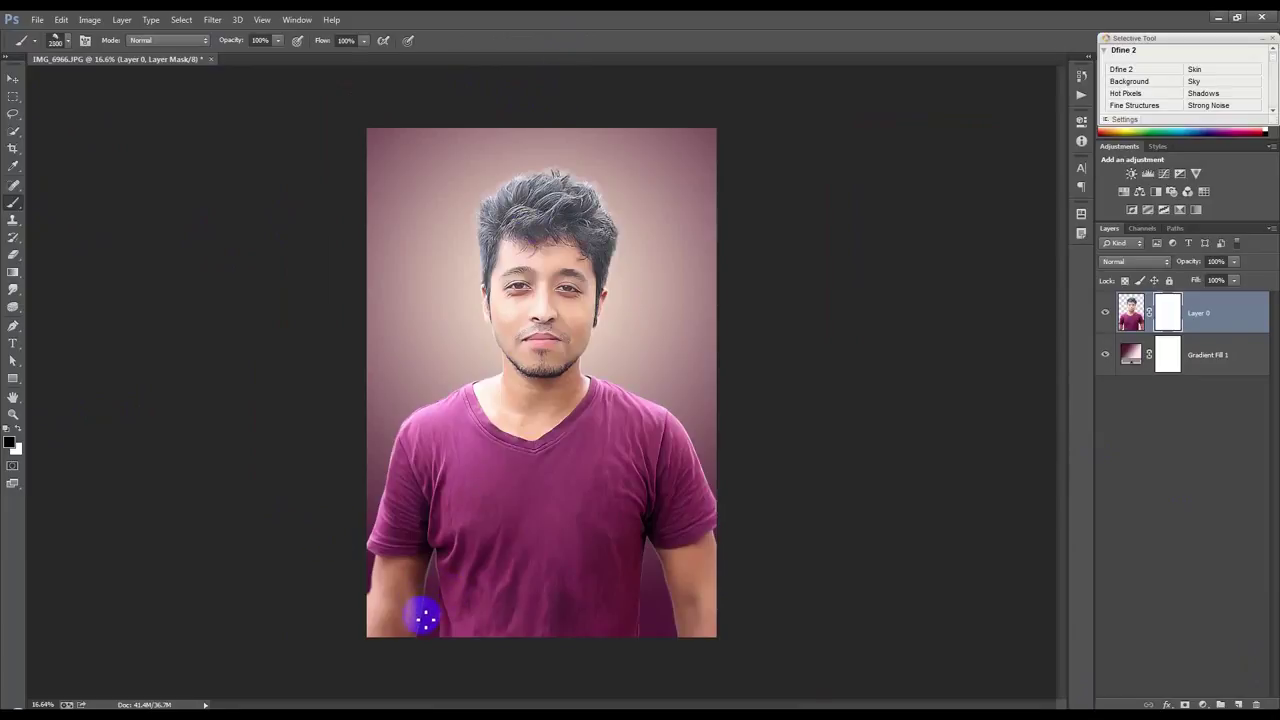
{"action": "right_click", "coordinate": [501, 528]}
{"action": "left_click", "coordinate": [612, 404]}
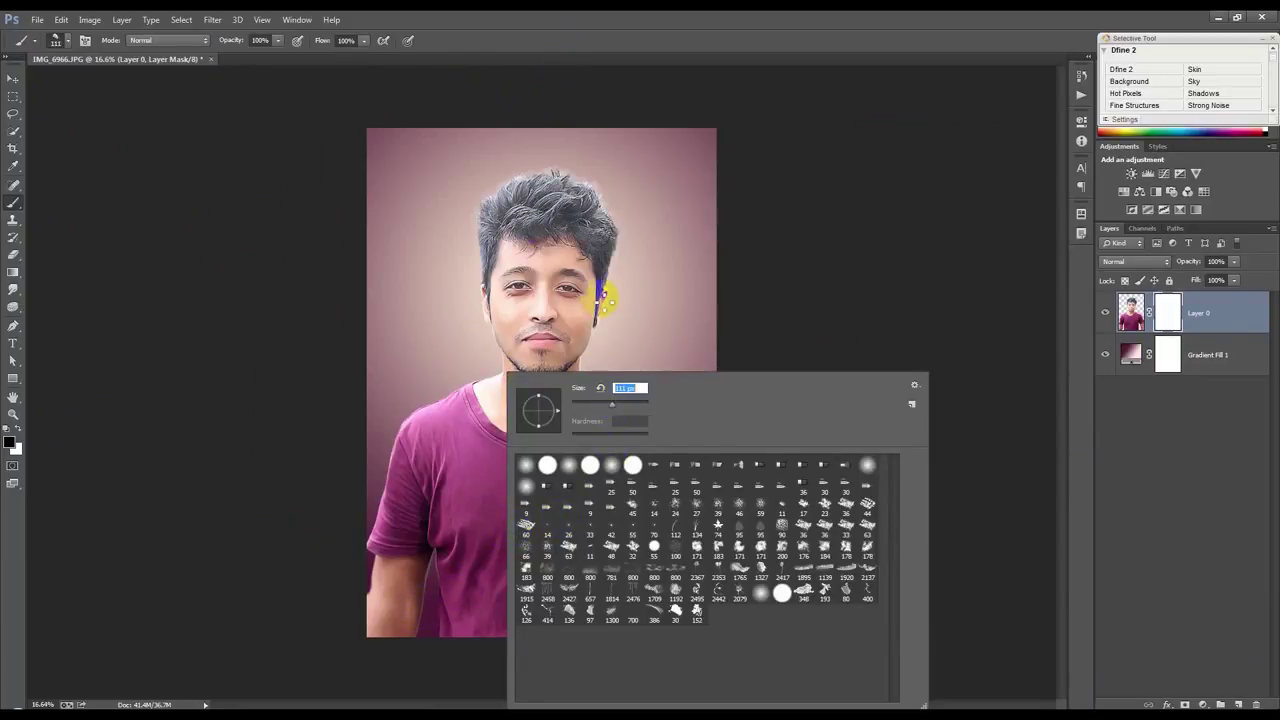
{"action": "key", "text": "Return"}
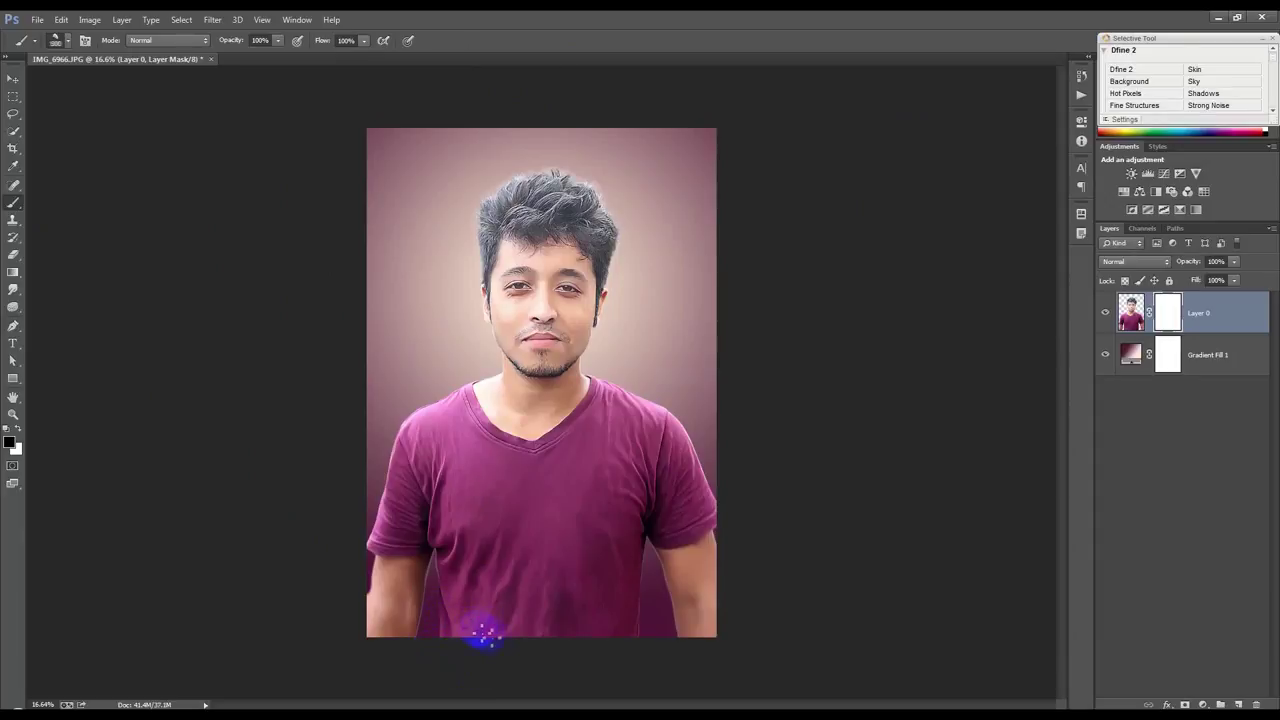
{"action": "left_click_drag", "start_coordinate": [430, 612], "coordinate": [340, 553]}
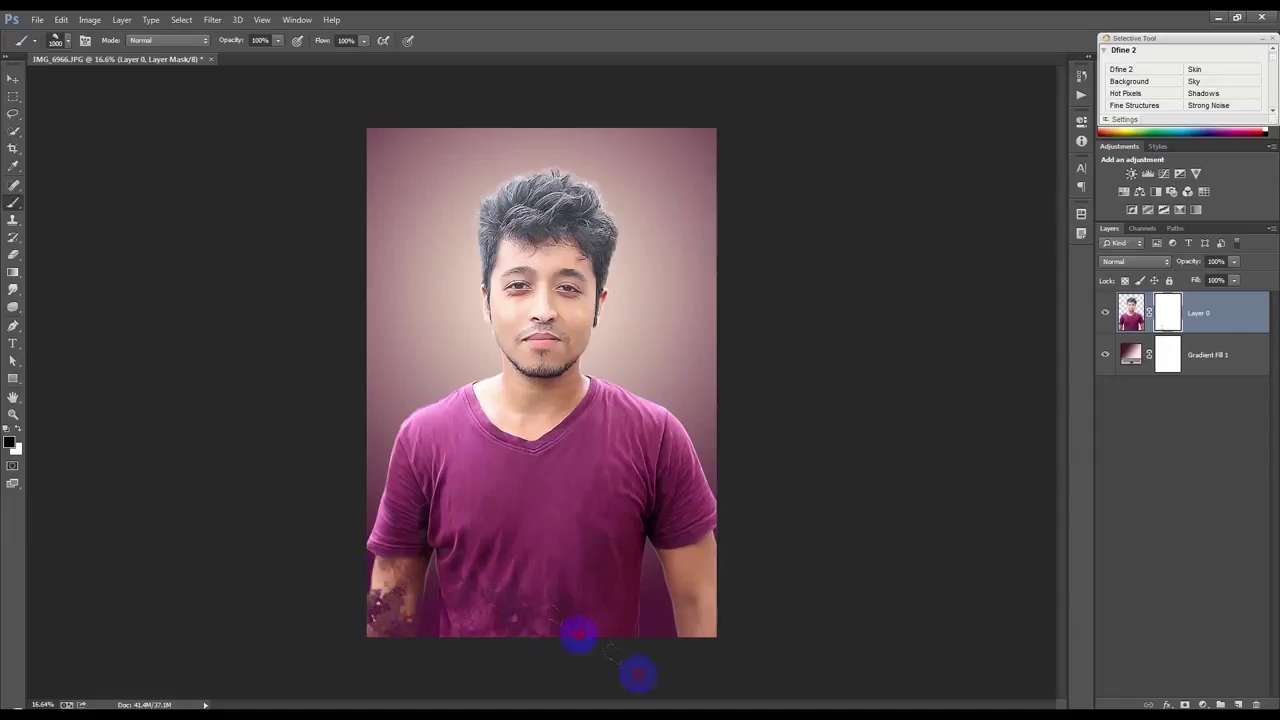
{"action": "mouse_move", "coordinate": [634, 629]}
{"action": "left_mouse_down"}
{"action": "mouse_move", "coordinate": [709, 557]}
{"action": "mouse_move", "coordinate": [698, 586]}
{"action": "mouse_move", "coordinate": [578, 630]}
{"action": "left_mouse_up"}
{"action": "left_click_drag", "start_coordinate": [382, 638], "coordinate": [418, 618]}
{"action": "mouse_move", "coordinate": [687, 648]}
{"action": "left_mouse_down"}
{"action": "mouse_move", "coordinate": [728, 594]}
{"action": "mouse_move", "coordinate": [716, 614]}
{"action": "mouse_move", "coordinate": [706, 523]}
{"action": "mouse_move", "coordinate": [517, 567]}
{"action": "left_mouse_up"}
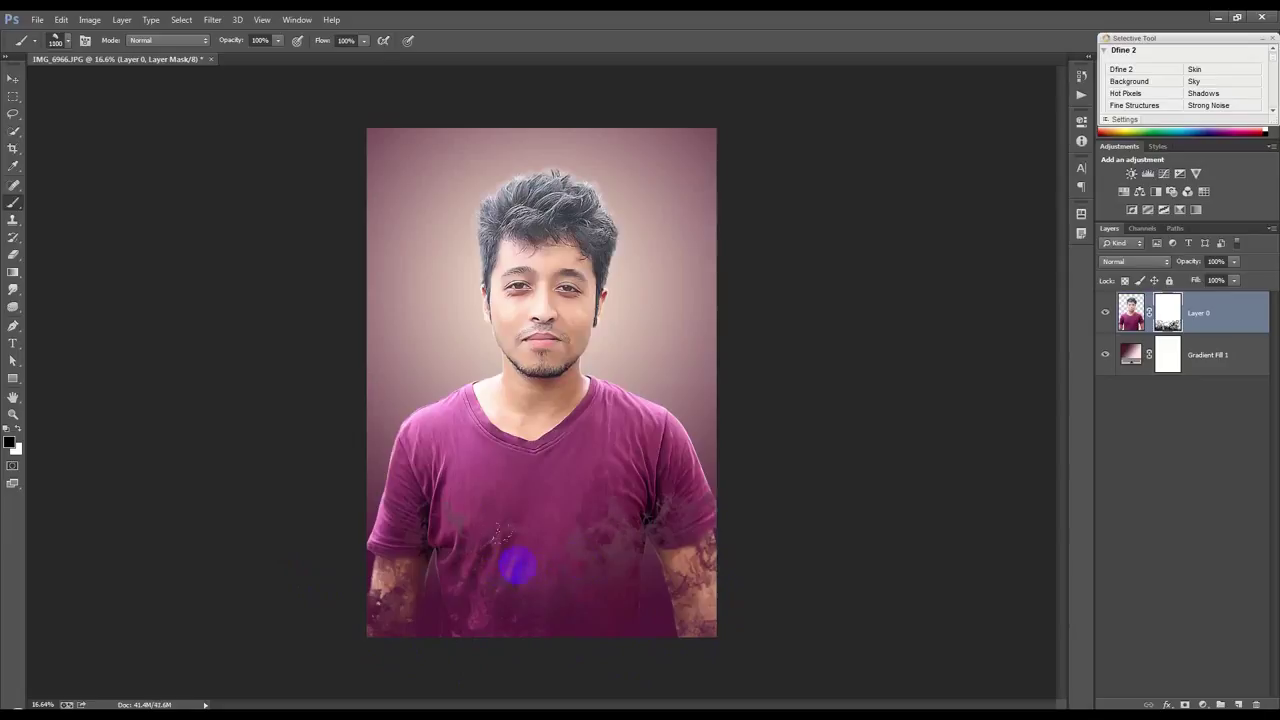
{"action": "left_click_drag", "start_coordinate": [604, 540], "coordinate": [650, 516]}
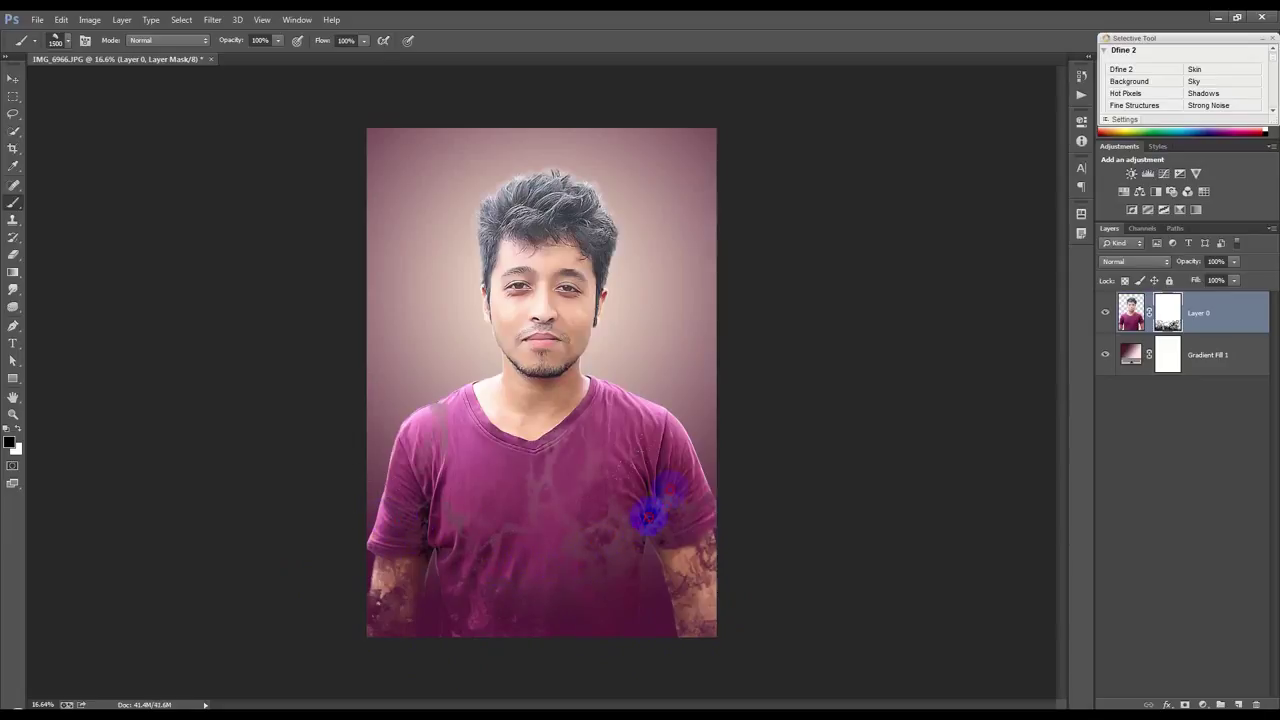
Step: Switch brush shape and fade the lower-left shirt and lower-right arm into dark magenta
{"action": "right_click", "coordinate": [581, 556]}
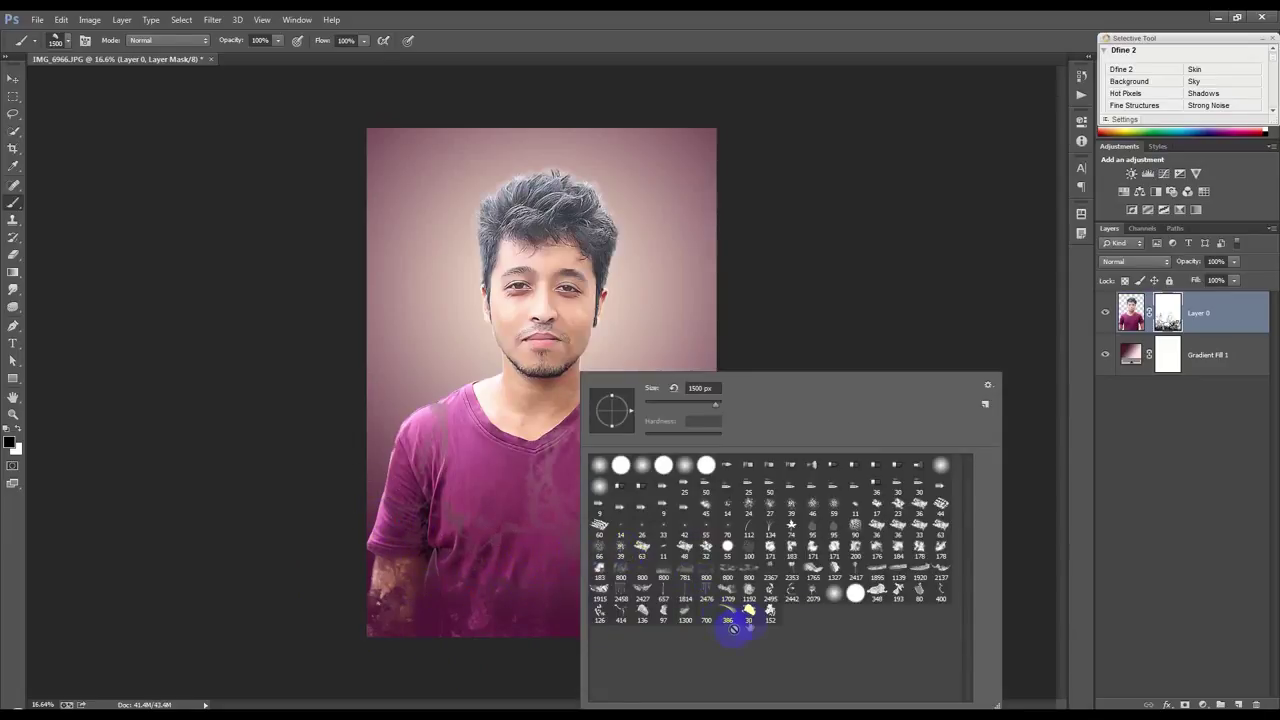
{"action": "left_click", "coordinate": [524, 630]}
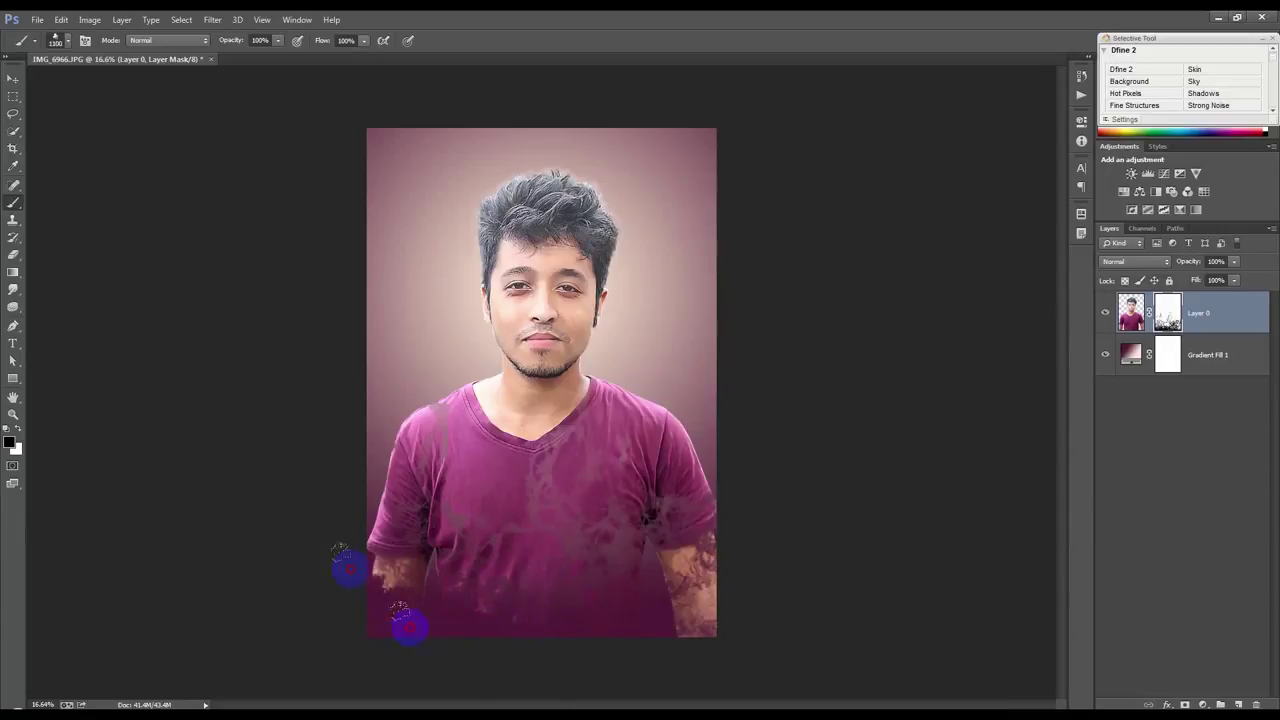
{"action": "left_click_drag", "start_coordinate": [490, 638], "coordinate": [449, 609]}
{"action": "left_click_drag", "start_coordinate": [597, 640], "coordinate": [662, 568]}
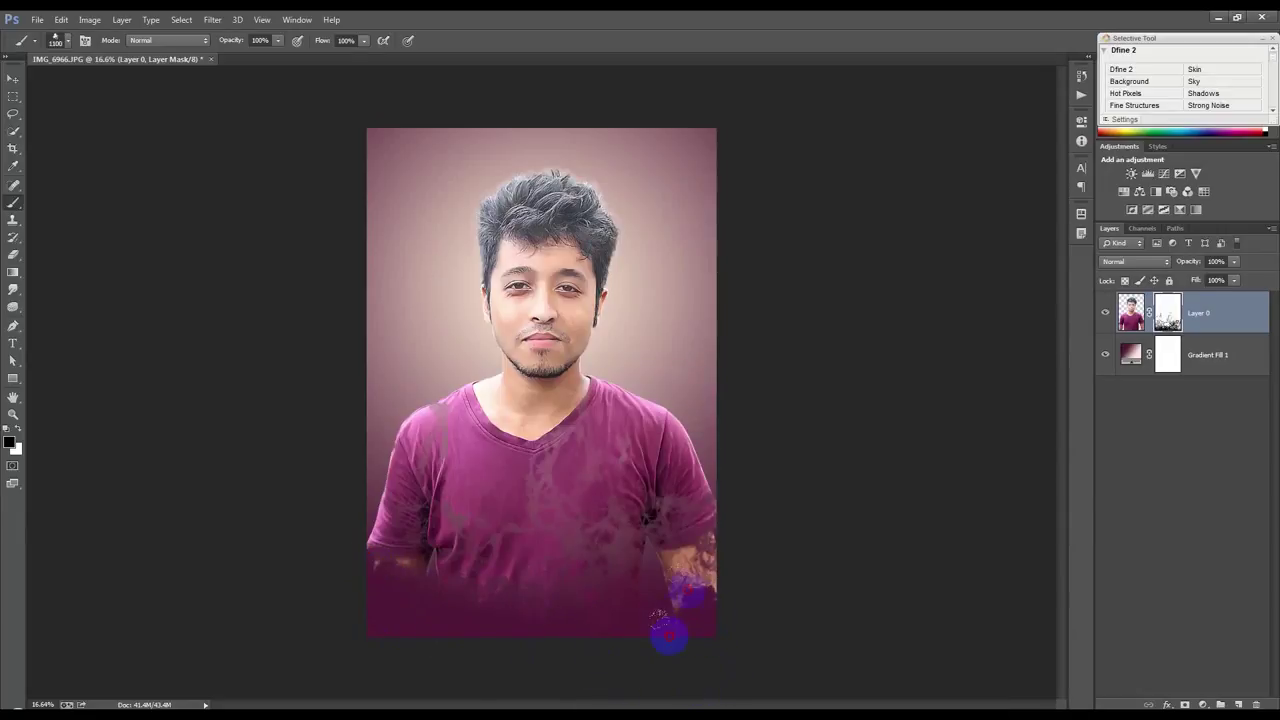
Step: Try brush 97 at about 3421 px, clear the memory errors, and dab the lower-right shirt
{"action": "right_click", "coordinate": [662, 570]}
{"action": "left_click", "coordinate": [759, 612]}
{"action": "left_click_drag", "start_coordinate": [778, 404], "coordinate": [815, 404]}
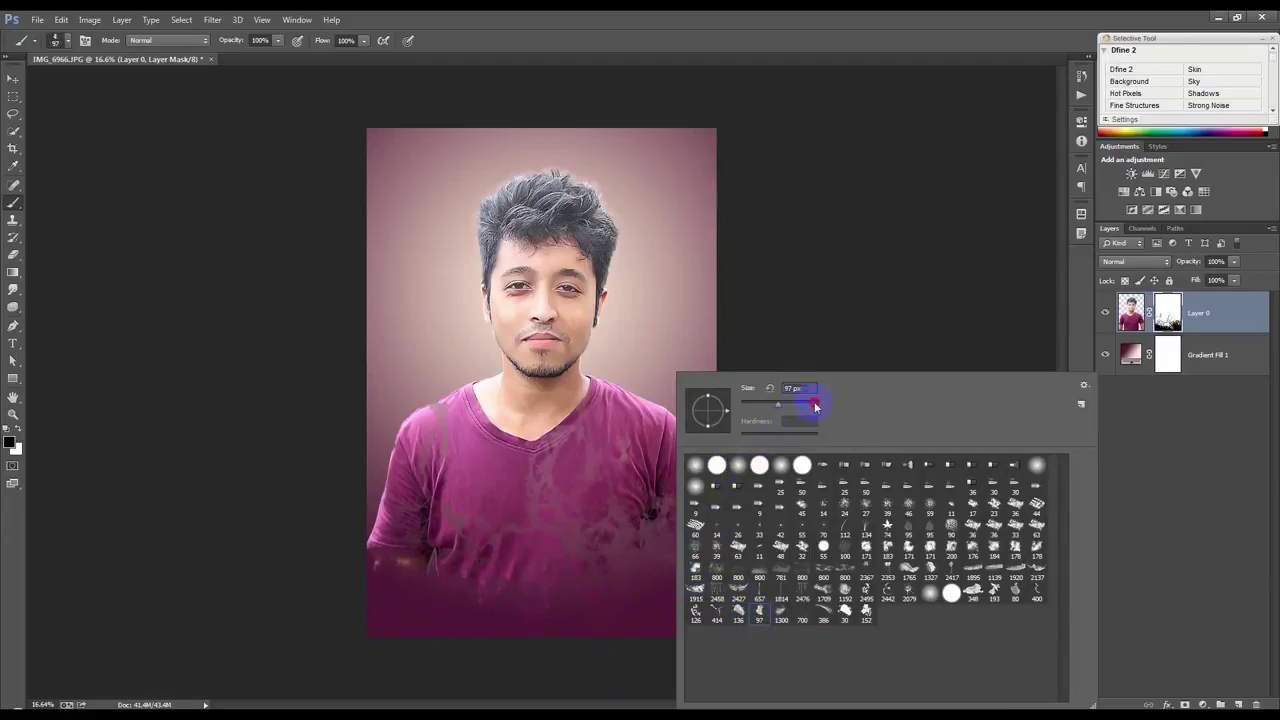
{"action": "left_click", "coordinate": [634, 619]}
{"action": "left_click", "coordinate": [614, 278]}
{"action": "left_click", "coordinate": [630, 543]}
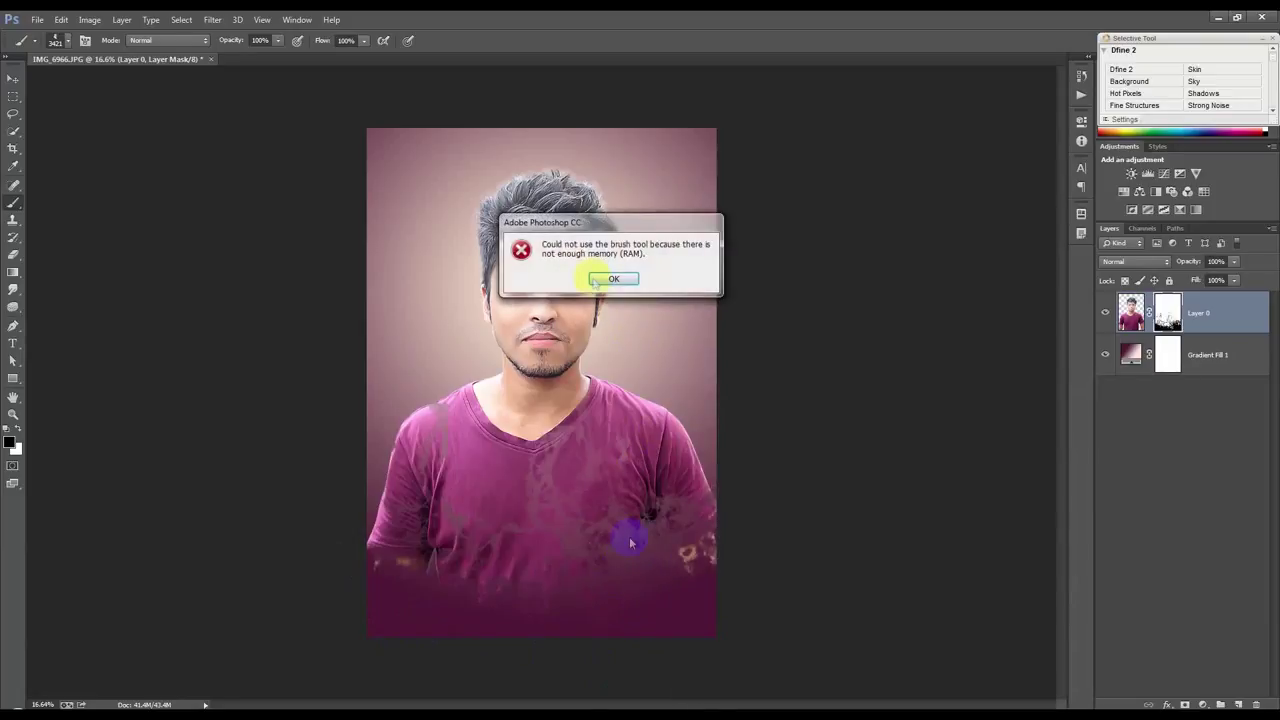
{"action": "left_click", "coordinate": [610, 278]}
{"action": "left_click", "coordinate": [625, 520]}
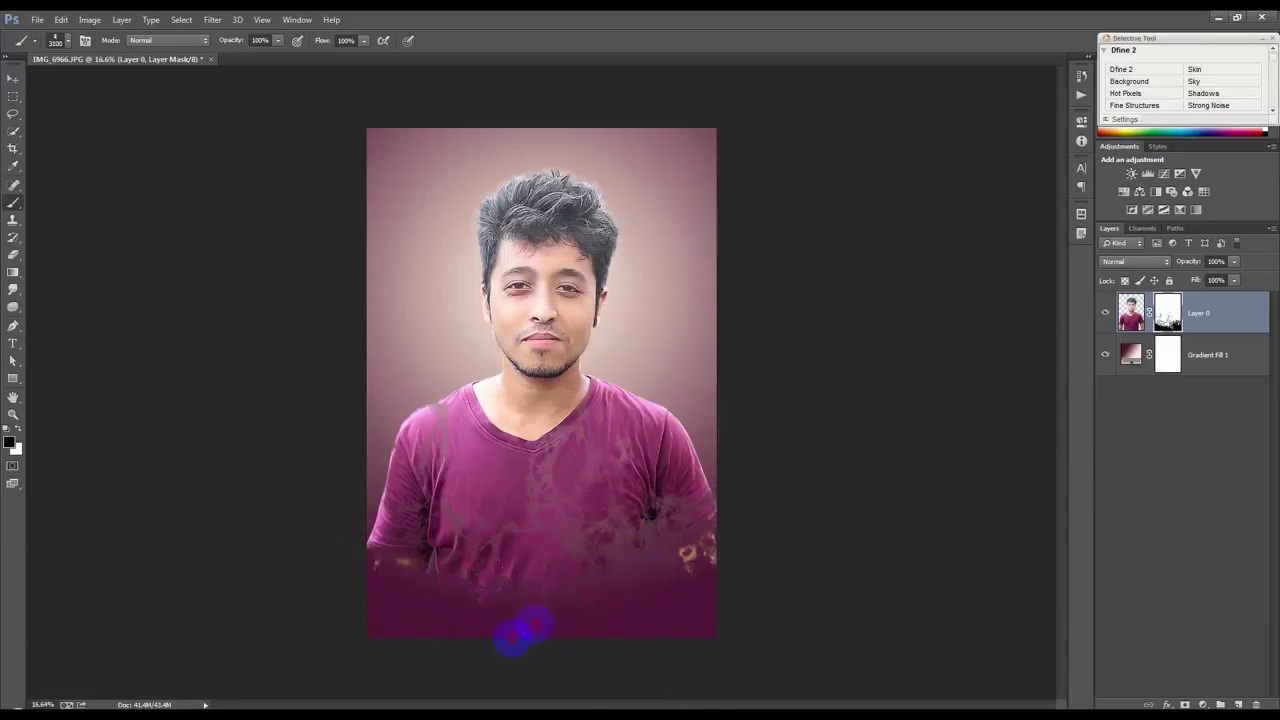
{"action": "key", "text": "bracketleft"}
{"action": "key", "text": "bracketleft"}
{"action": "key", "text": "bracketleft"}
{"action": "left_click", "coordinate": [718, 569]}
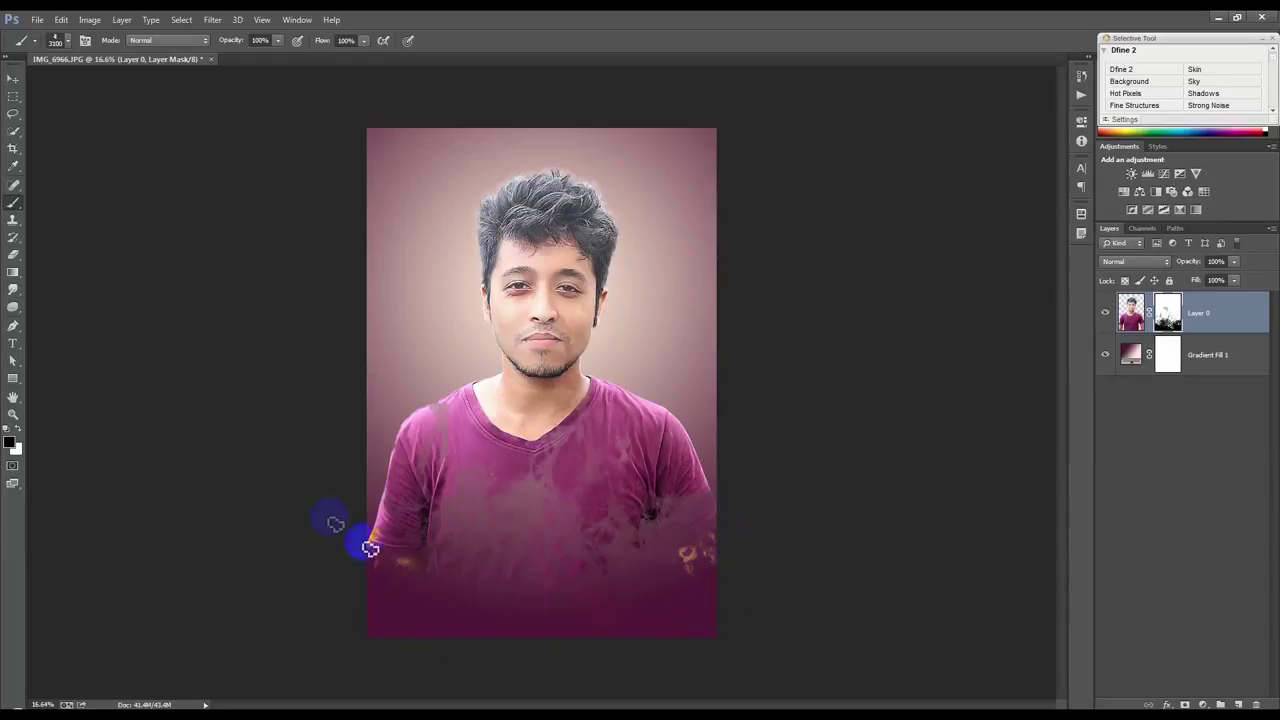
Step: Use a smaller brush with a different shape to soften the lower shirt into the gradient
{"action": "key", "text": "bracketleft"}
{"action": "key", "text": "bracketleft"}
{"action": "key", "text": "bracketleft"}
{"action": "left_click_drag", "start_coordinate": [394, 543], "coordinate": [398, 537]}
{"action": "key", "text": "bracketleft"}
{"action": "right_click", "coordinate": [590, 530]}
{"action": "left_click", "coordinate": [868, 593]}
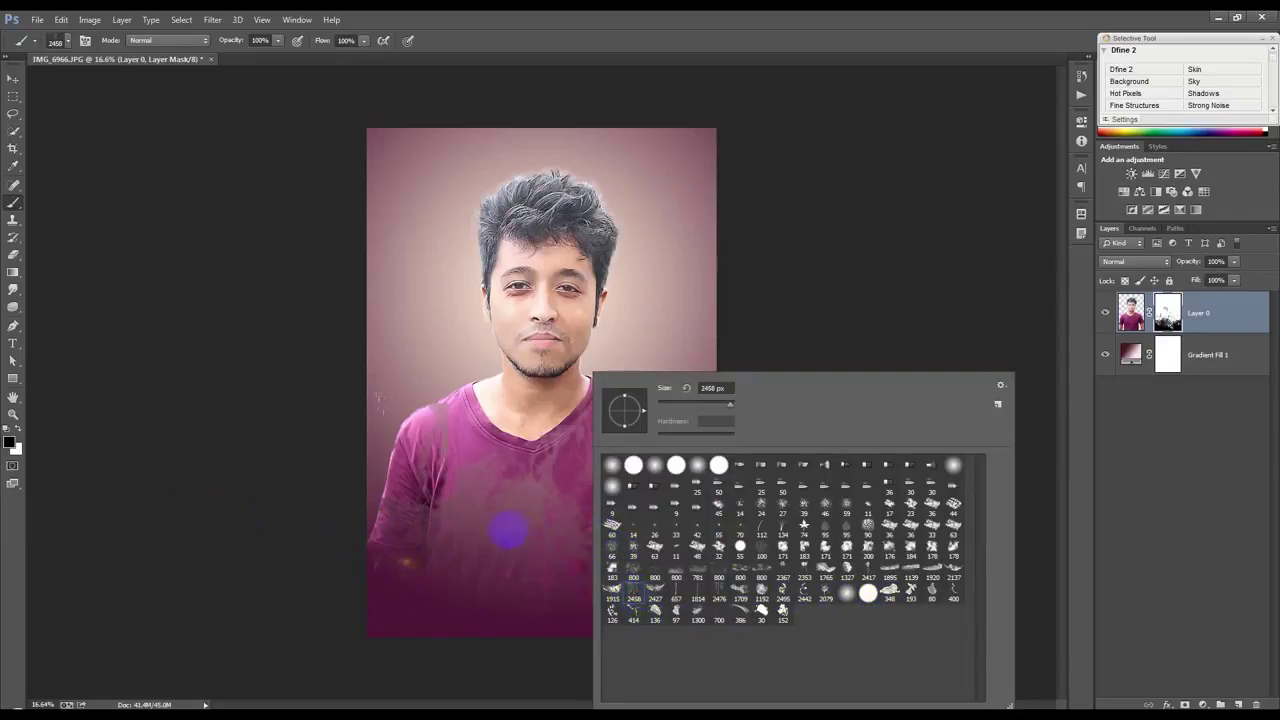
{"action": "key", "text": "Return"}
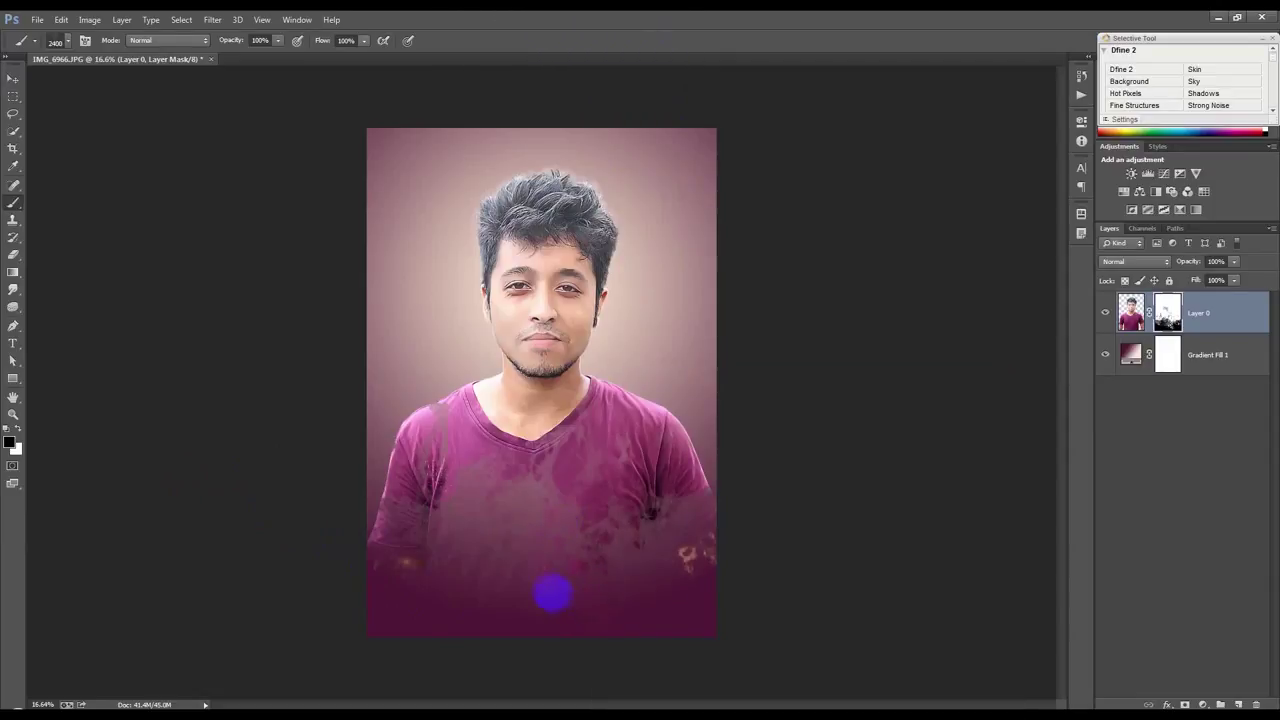
{"action": "left_click_drag", "start_coordinate": [541, 545], "coordinate": [541, 538]}
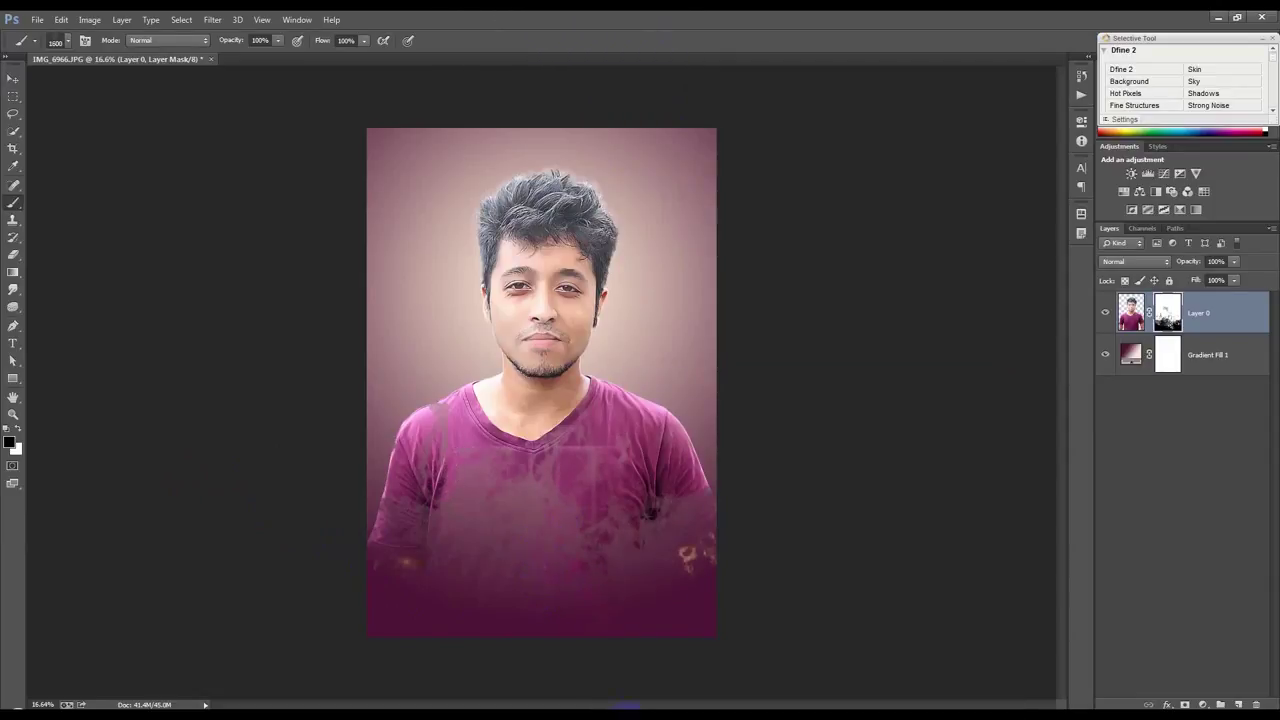
Step: Switch to white and pick the 1709 px drip brush
{"action": "left_click", "coordinate": [17, 428]}
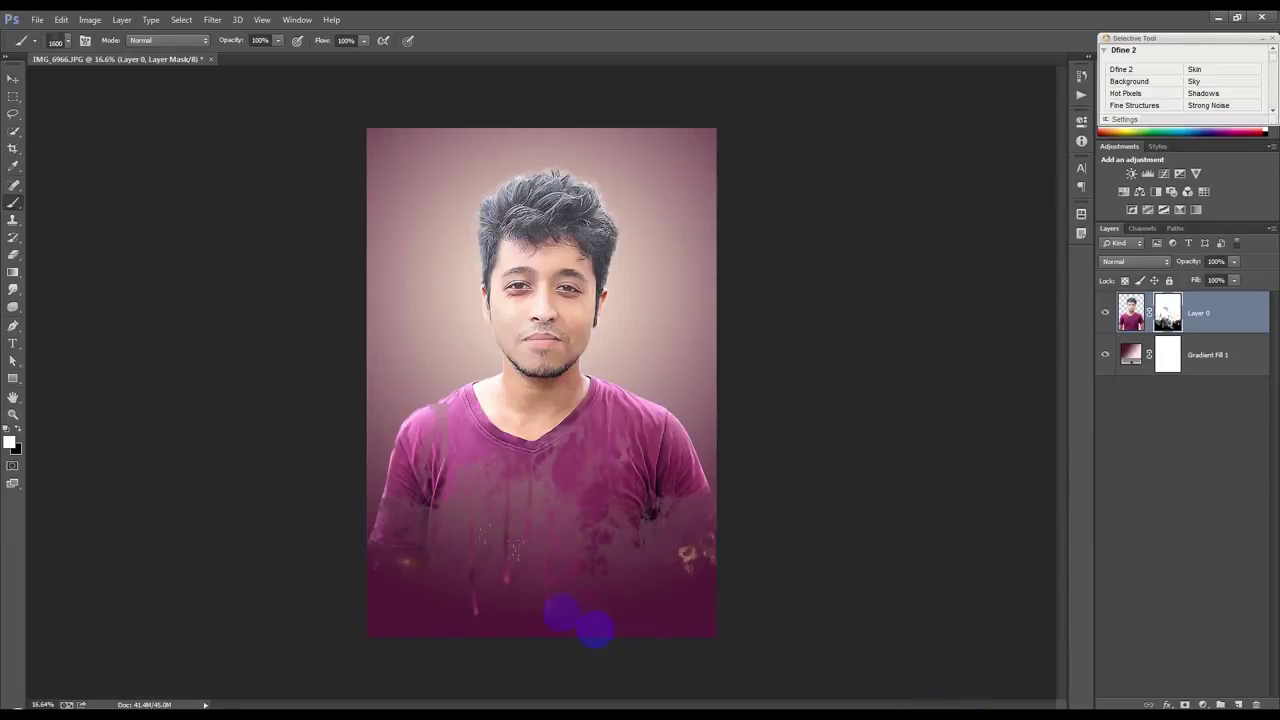
{"action": "key", "text": "bracketleft"}
{"action": "key", "text": "bracketleft"}
{"action": "key", "text": "bracketleft"}
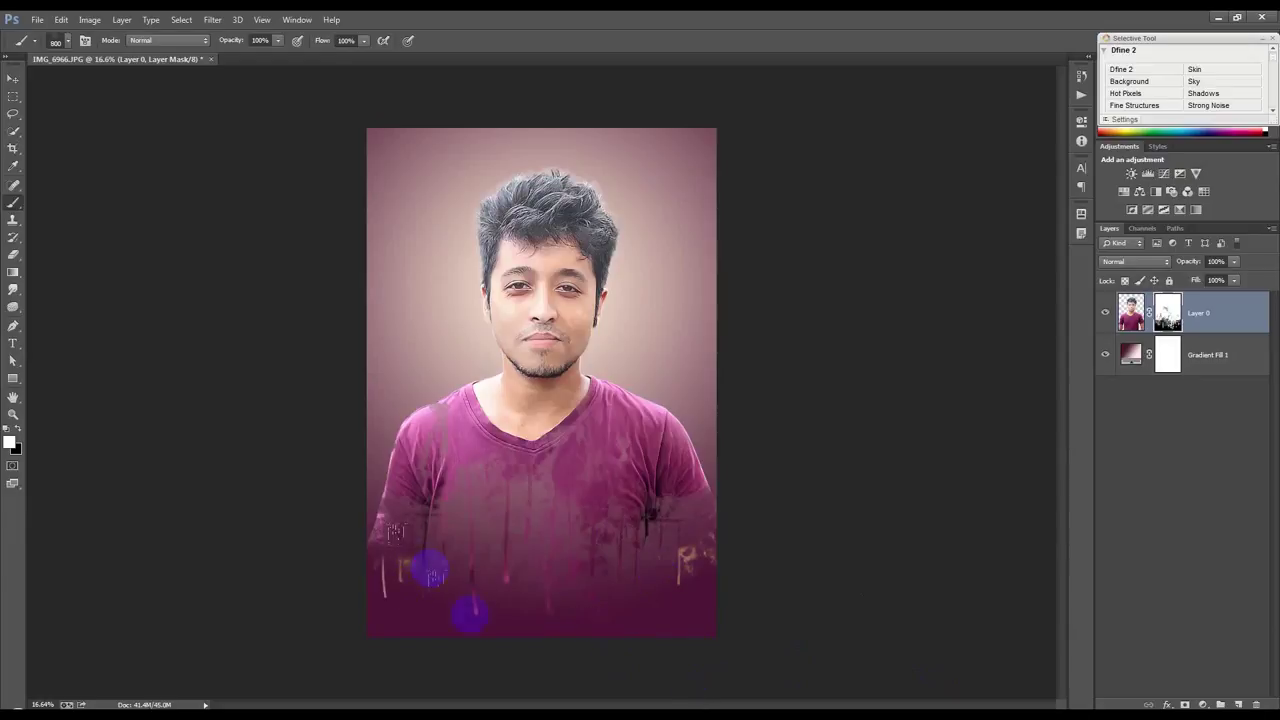
{"action": "key", "text": "bracketleft"}
{"action": "key", "text": "bracketleft"}
{"action": "key", "text": "bracketleft"}
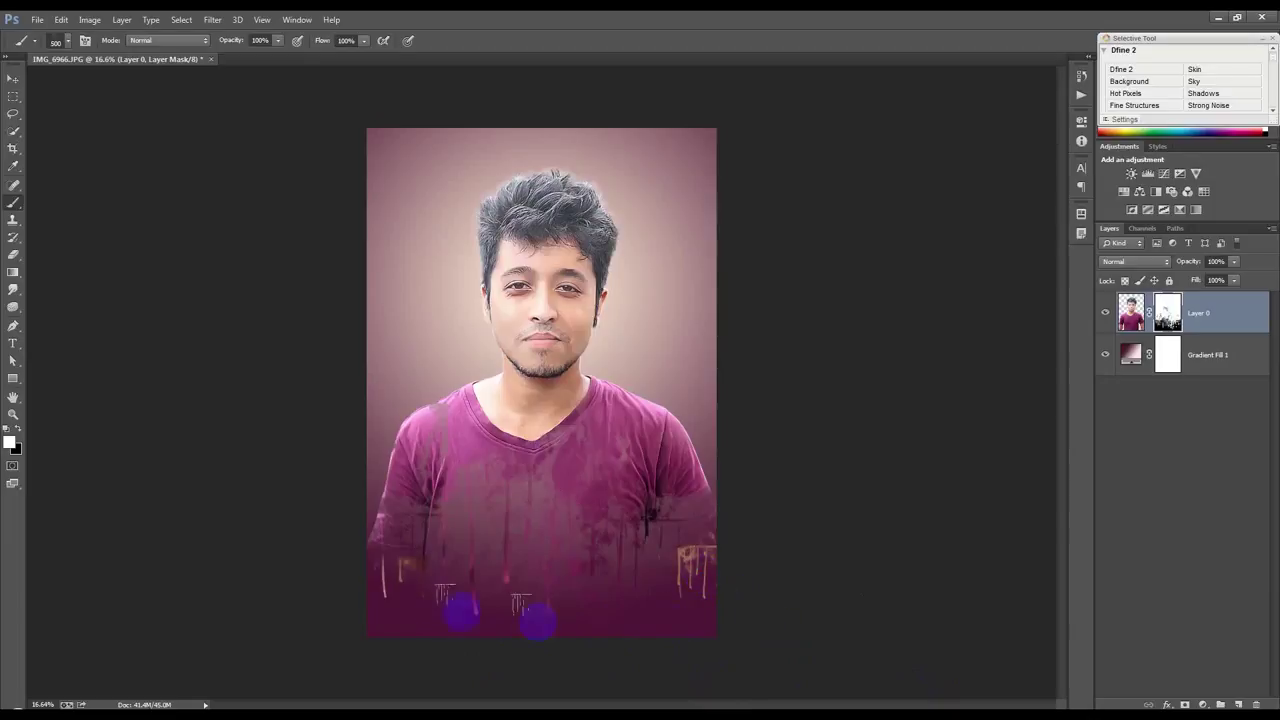
{"action": "key", "text": "bracketright"}
{"action": "key", "text": "bracketright"}
{"action": "key", "text": "bracketright"}
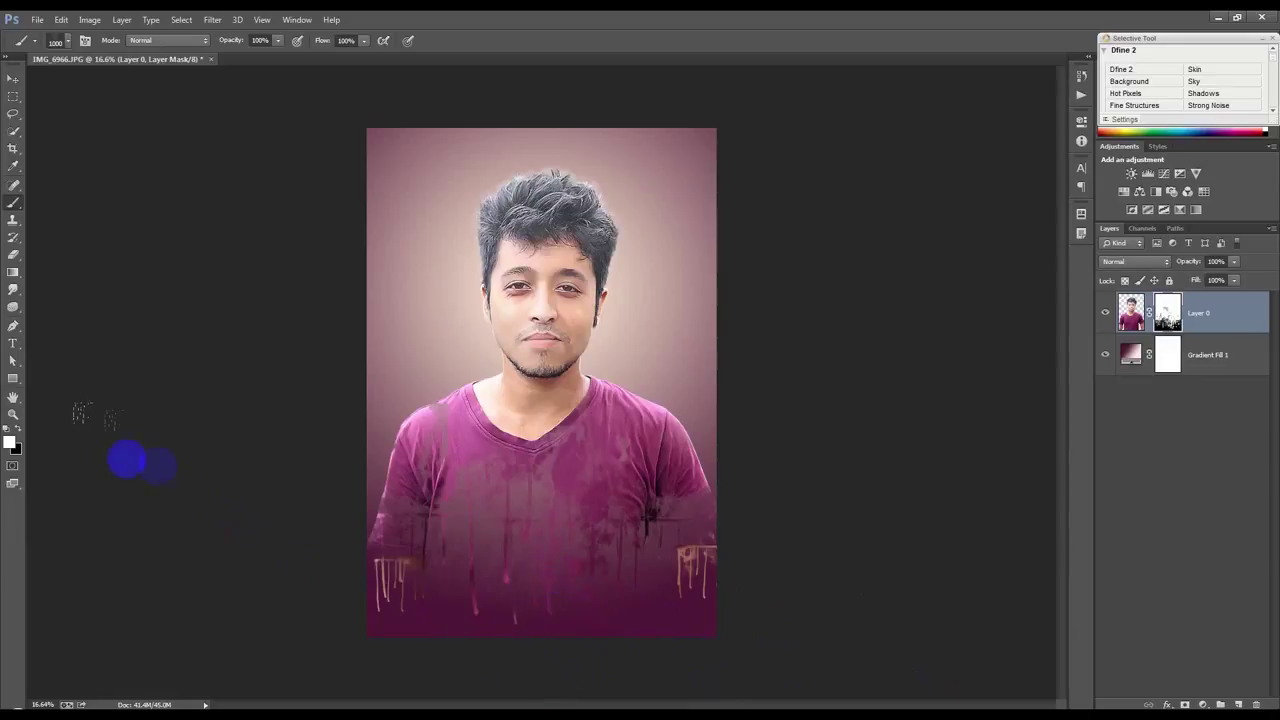
{"action": "right_click", "coordinate": [614, 530]}
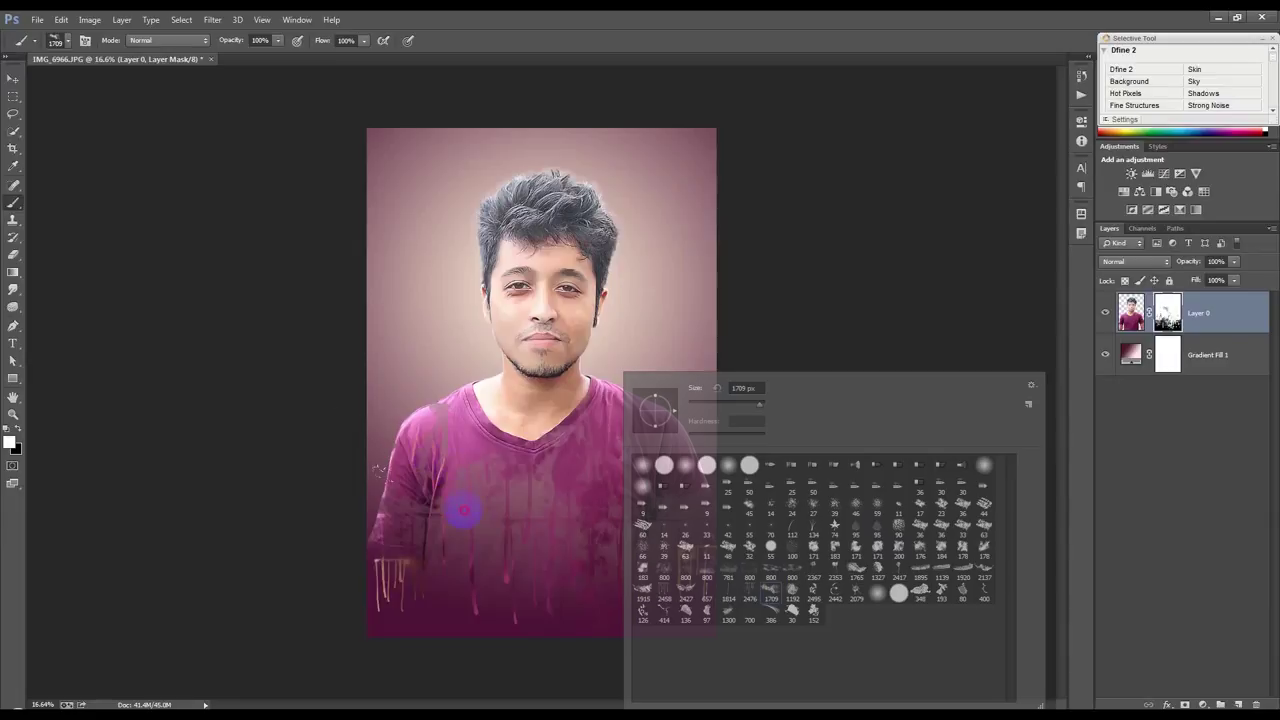
{"action": "left_click", "coordinate": [379, 475]}
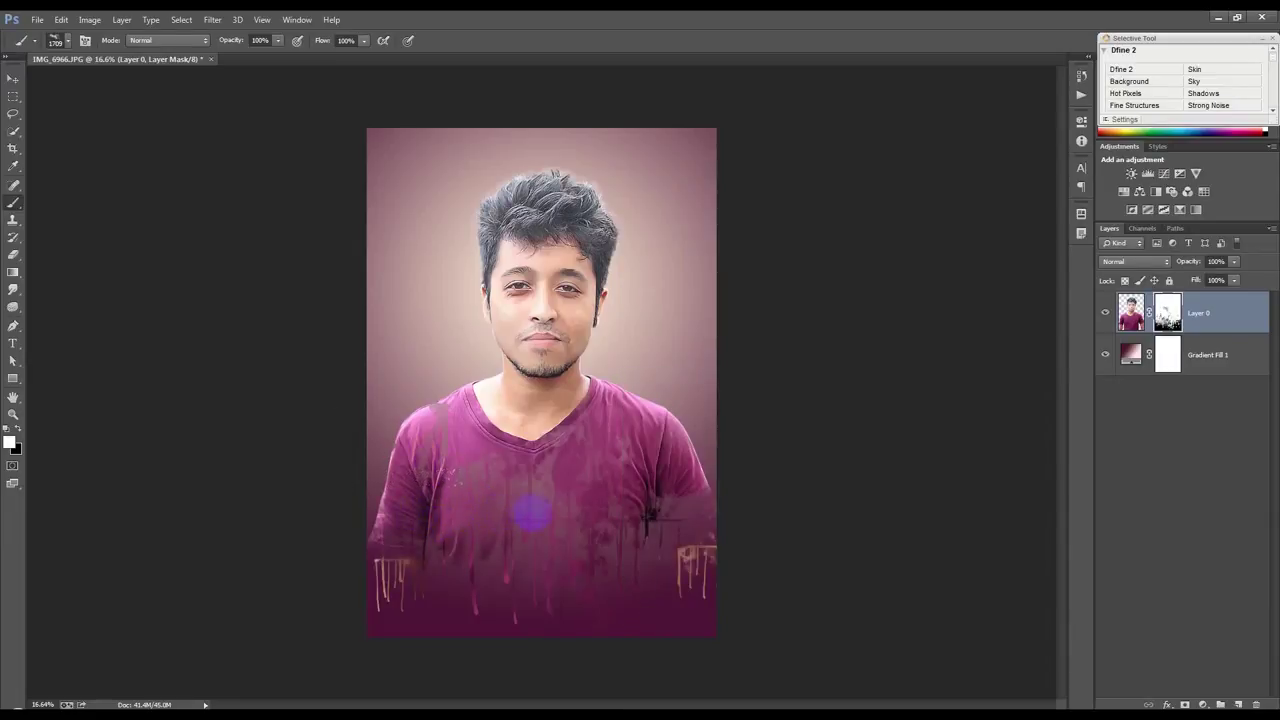
Step: Paint drips along the shirt's lower edge and begin scaling Layer 0 down toward 96.3%
{"action": "mouse_move", "coordinate": [636, 506]}
{"action": "left_mouse_down"}
{"action": "mouse_move", "coordinate": [686, 523]}
{"action": "mouse_move", "coordinate": [578, 514]}
{"action": "left_mouse_up"}
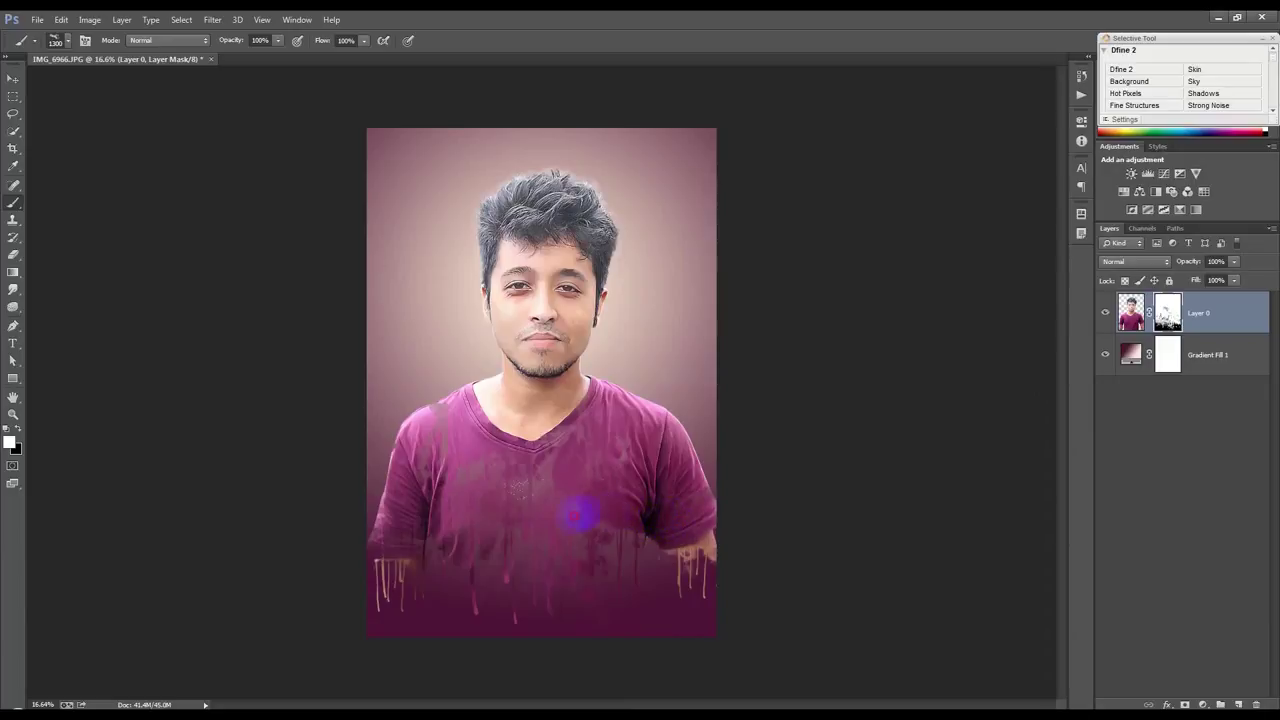
{"action": "mouse_move", "coordinate": [376, 543]}
{"action": "left_mouse_down"}
{"action": "mouse_move", "coordinate": [358, 543]}
{"action": "mouse_move", "coordinate": [493, 515]}
{"action": "left_mouse_up"}
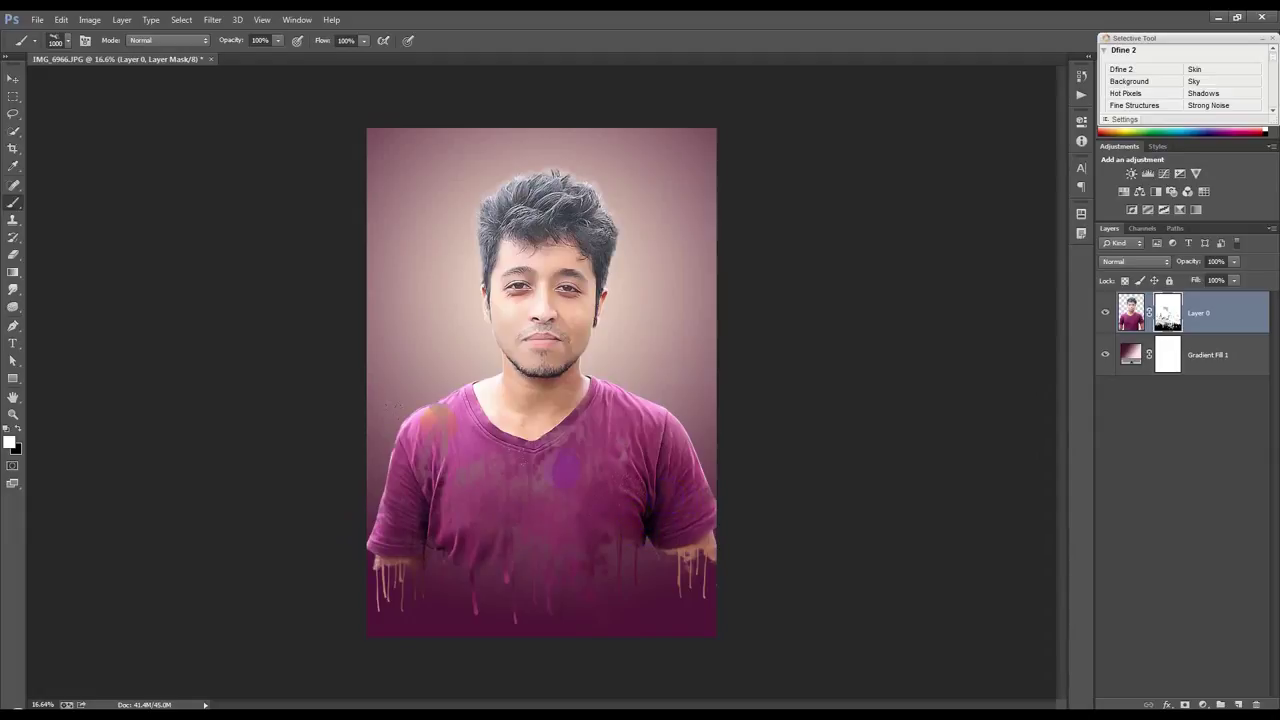
{"action": "key", "text": "ctrl+t"}
{"action": "left_click_drag", "start_coordinate": [716, 636], "coordinate": [703, 619]}
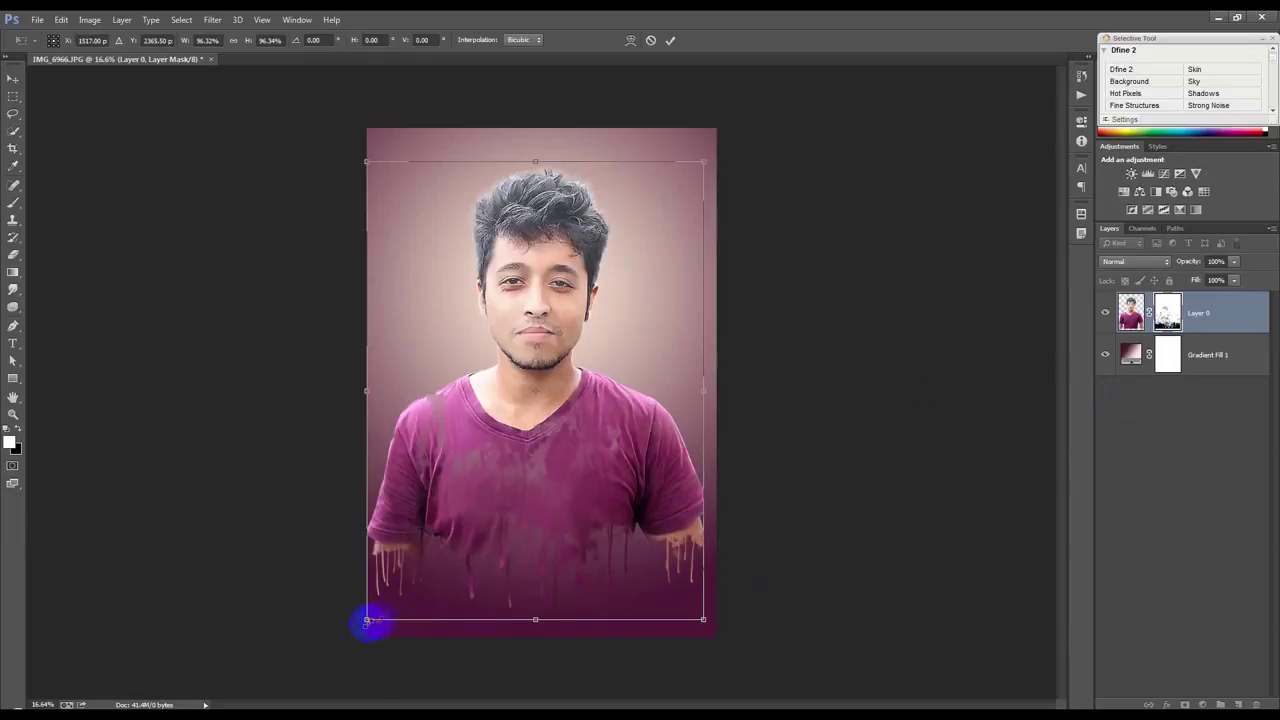
Step: Commit the shrunken Layer 0 and resize the image height to 2500 px
{"action": "left_click_drag", "start_coordinate": [367, 621], "coordinate": [383, 597]}
{"action": "double_click", "coordinate": [538, 560]}
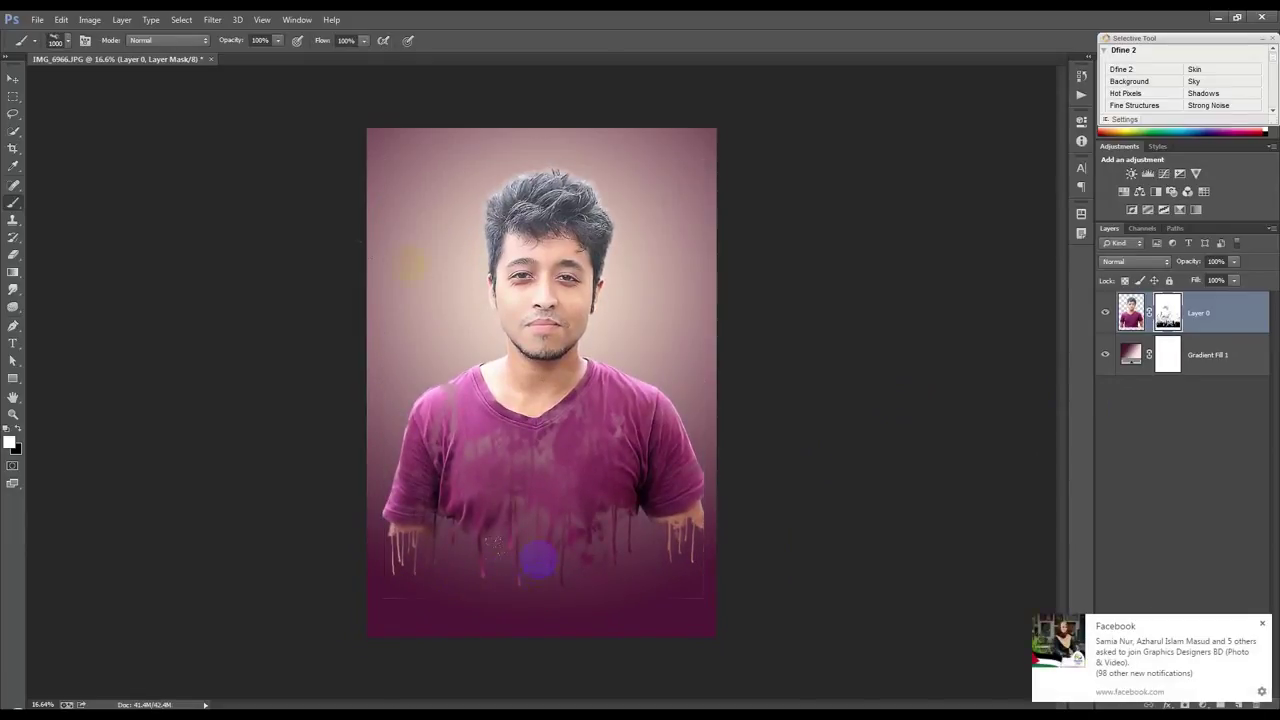
{"action": "left_click", "coordinate": [89, 20]}
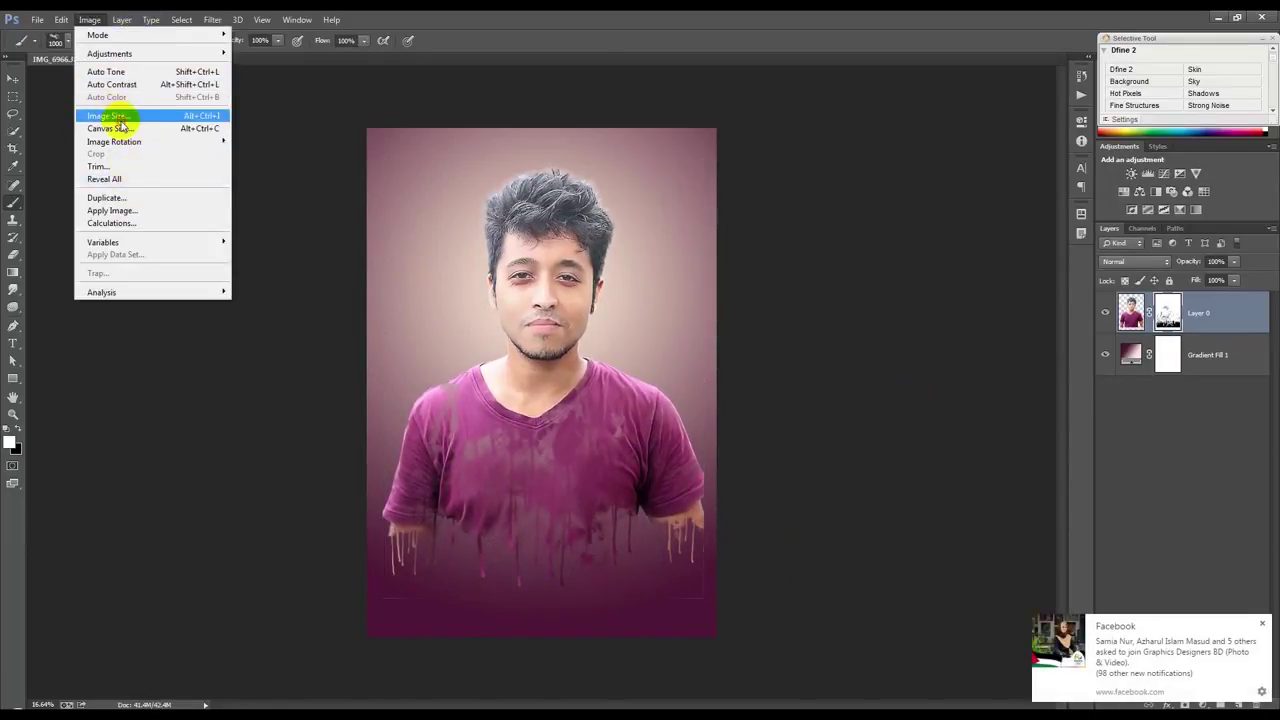
{"action": "left_click", "coordinate": [118, 116]}
{"action": "double_click", "coordinate": [735, 275]}
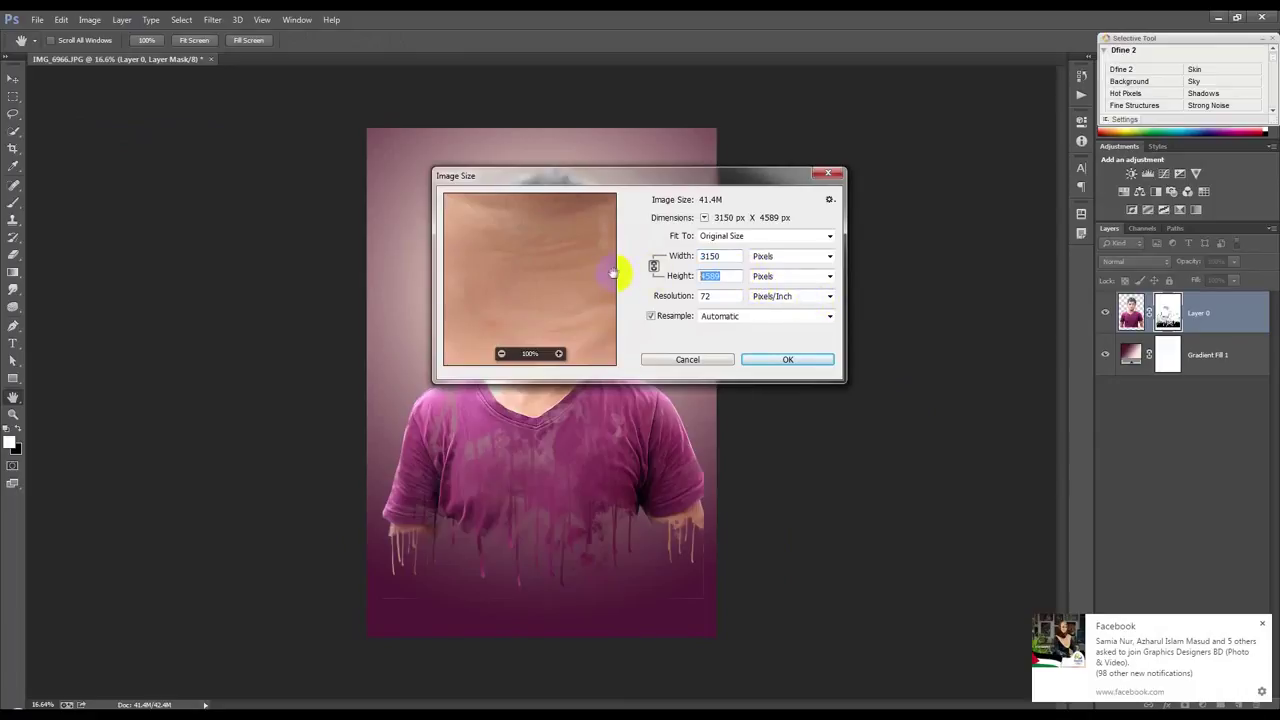
{"action": "type", "text": "2500"}
{"action": "left_click", "coordinate": [787, 359]}
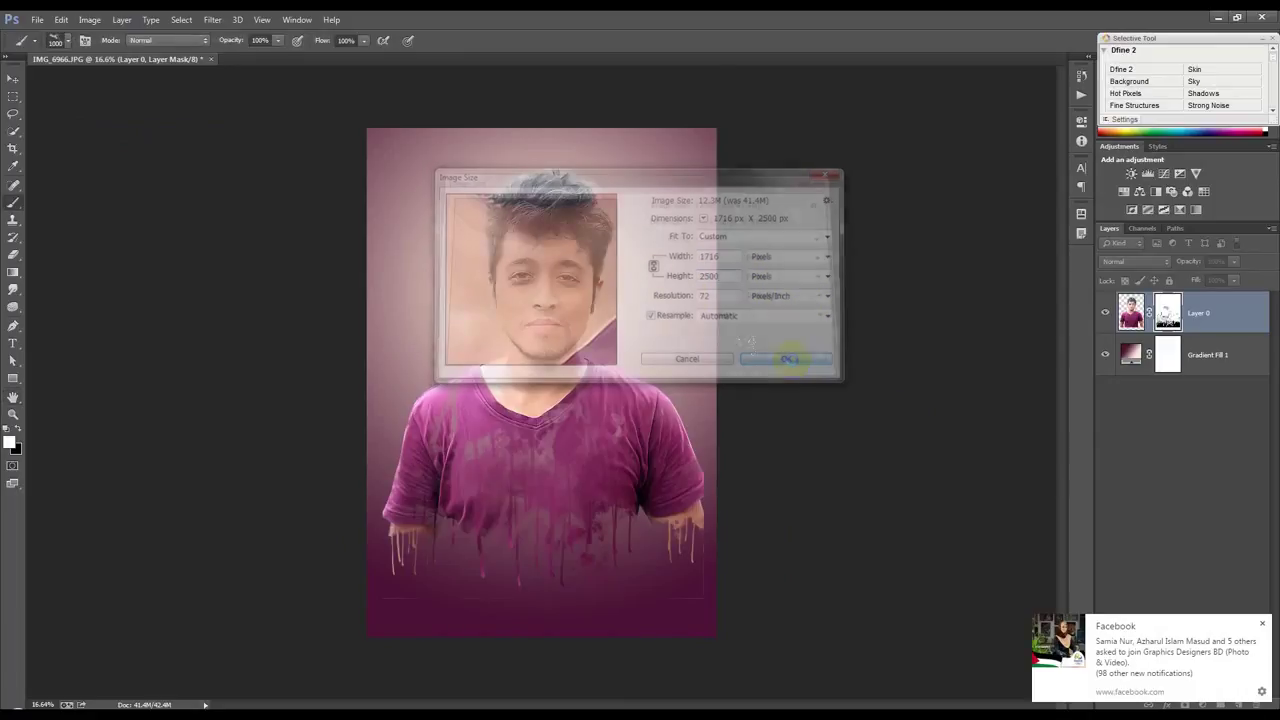
Step: Fit the image on screen, target Layer 0's mask with white, and pick a drip brush
{"action": "left_click", "coordinate": [13, 78]}
{"action": "key", "text": "ctrl+0"}
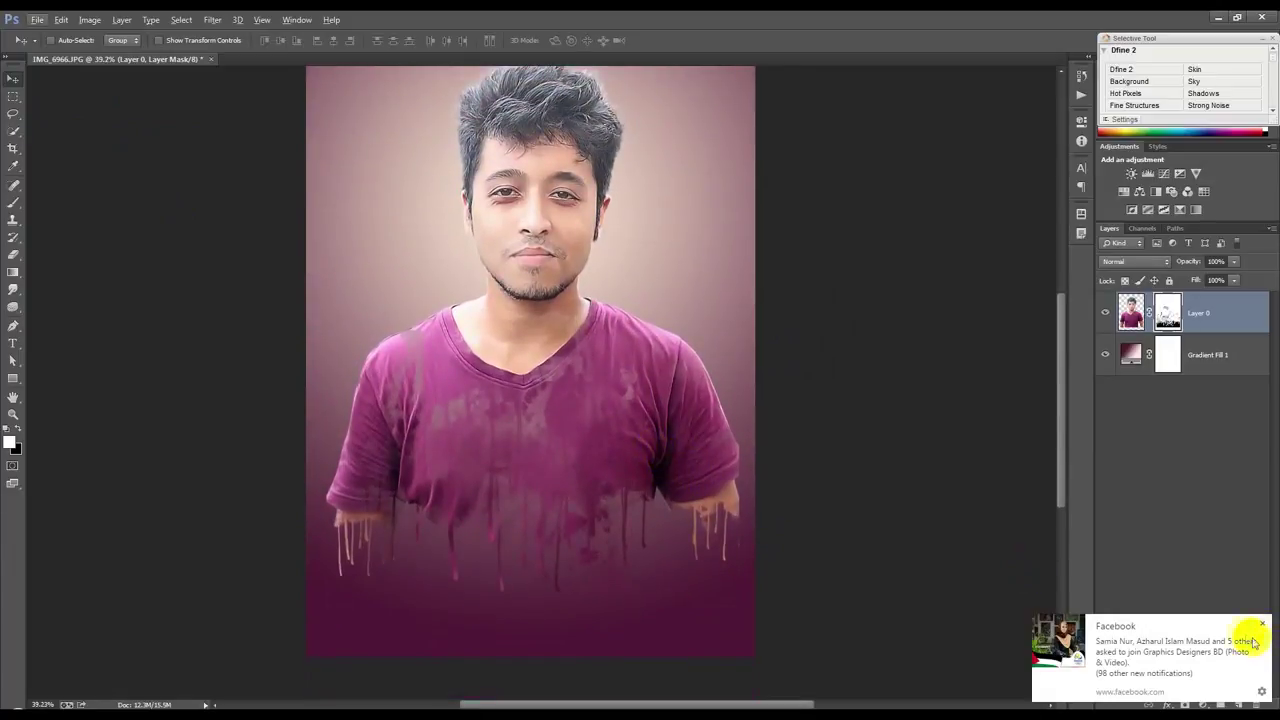
{"action": "left_click", "coordinate": [1262, 624]}
{"action": "left_click", "coordinate": [1168, 313]}
{"action": "key", "text": "x"}
{"action": "left_click", "coordinate": [227, 260]}
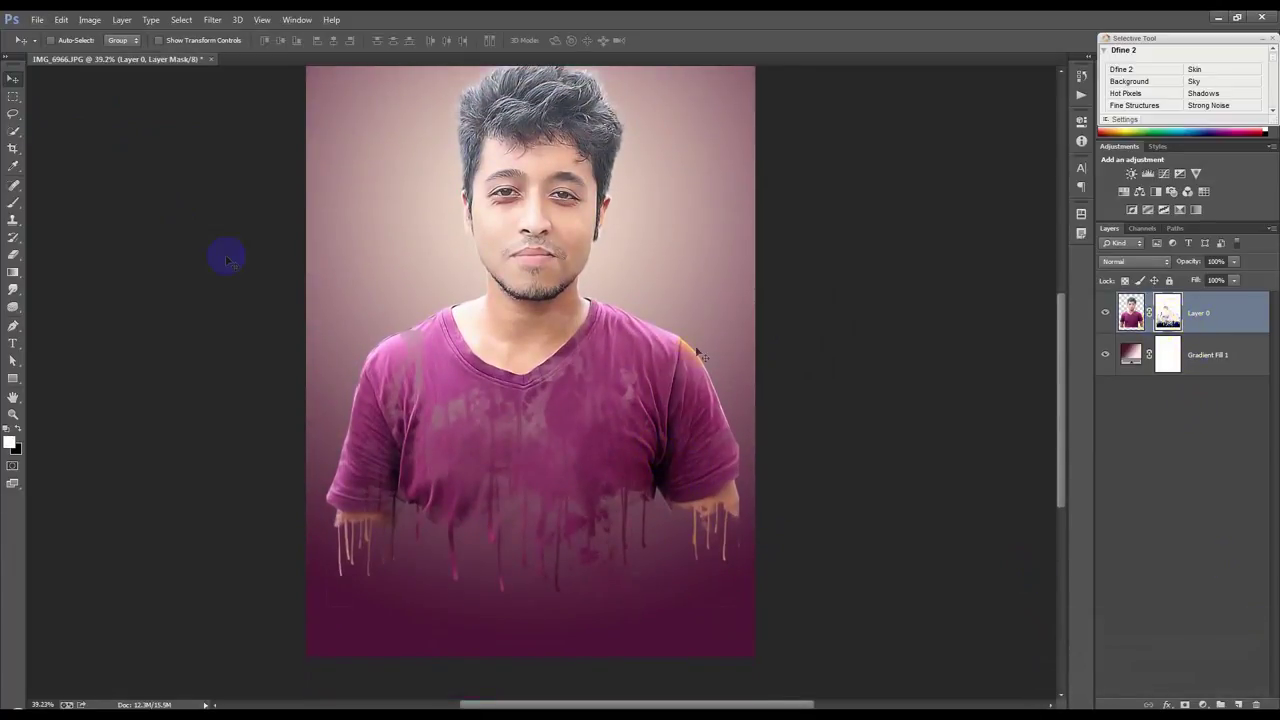
{"action": "left_click", "coordinate": [14, 203]}
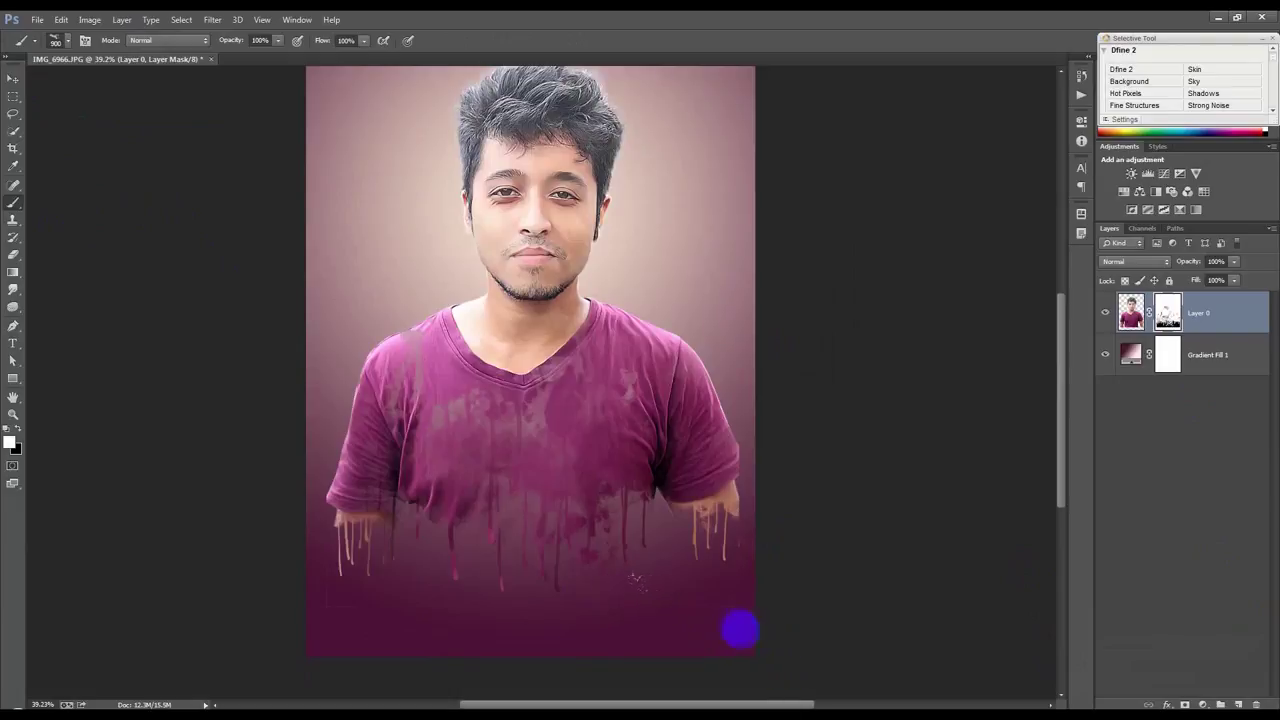
{"action": "right_click", "coordinate": [727, 605]}
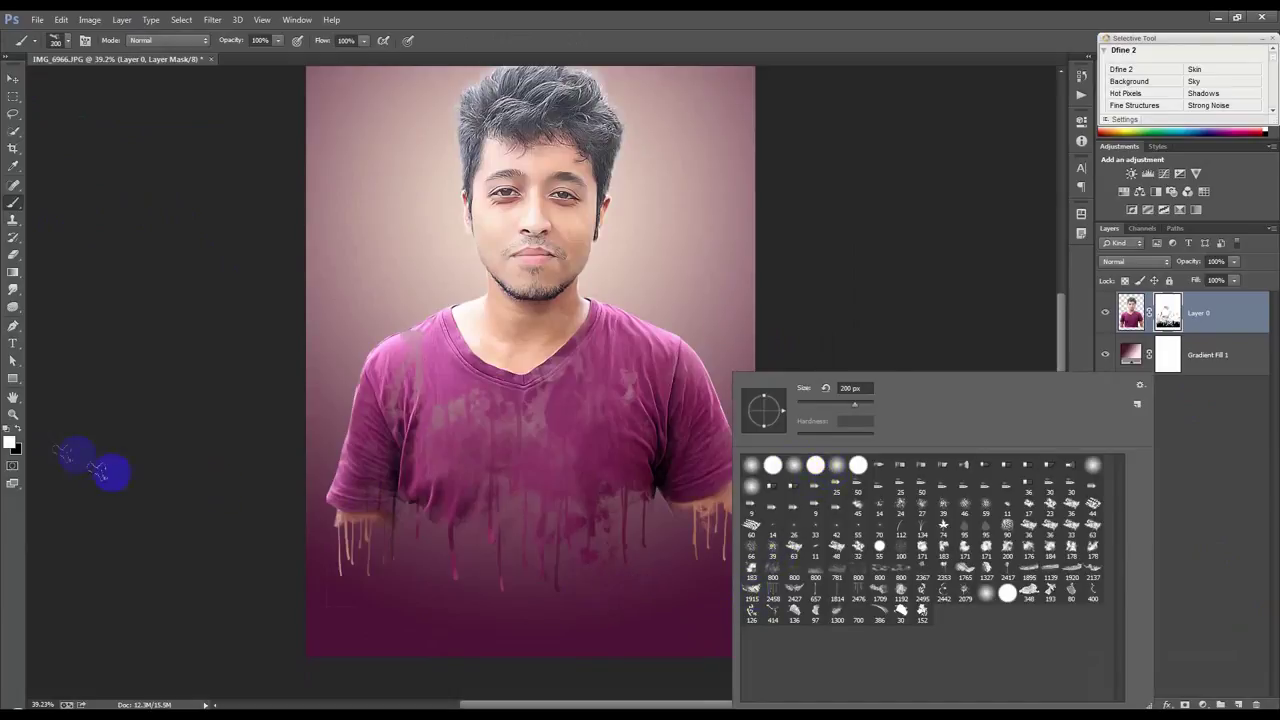
{"action": "left_click", "coordinate": [7, 428]}
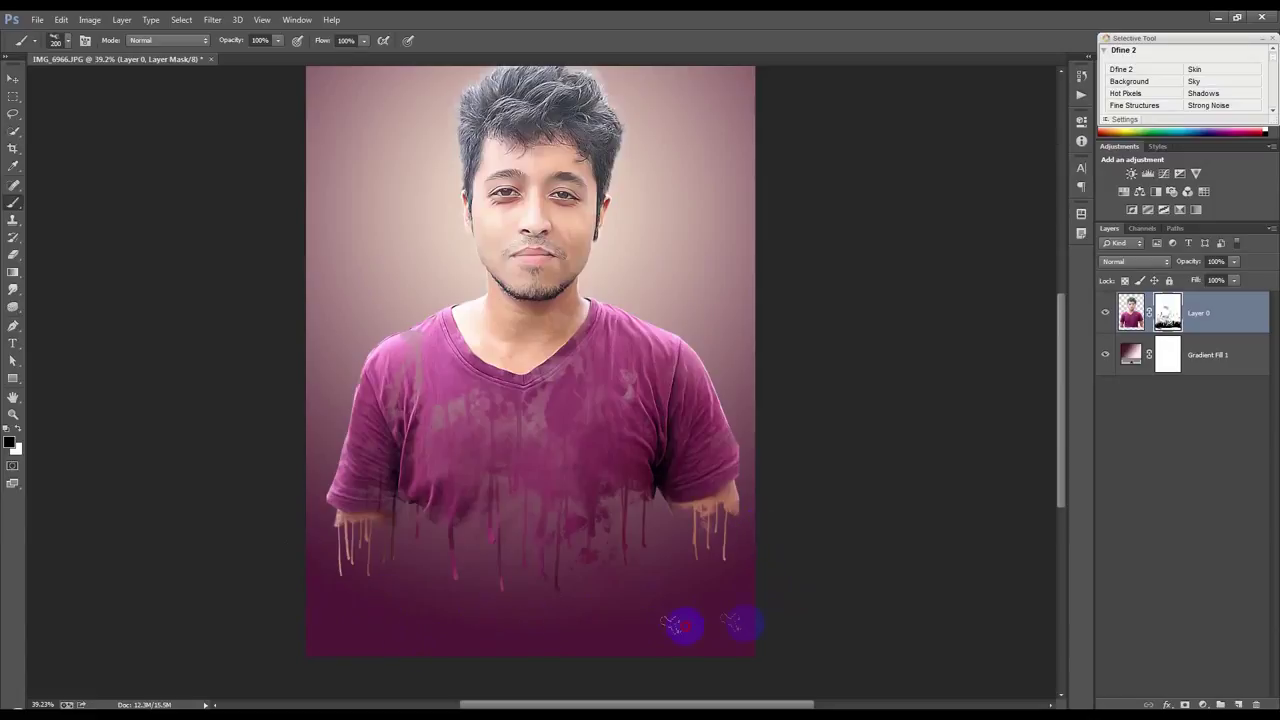
Step: Set the Gradient Fill 1 scale to 139%
{"action": "double_click", "coordinate": [1130, 353]}
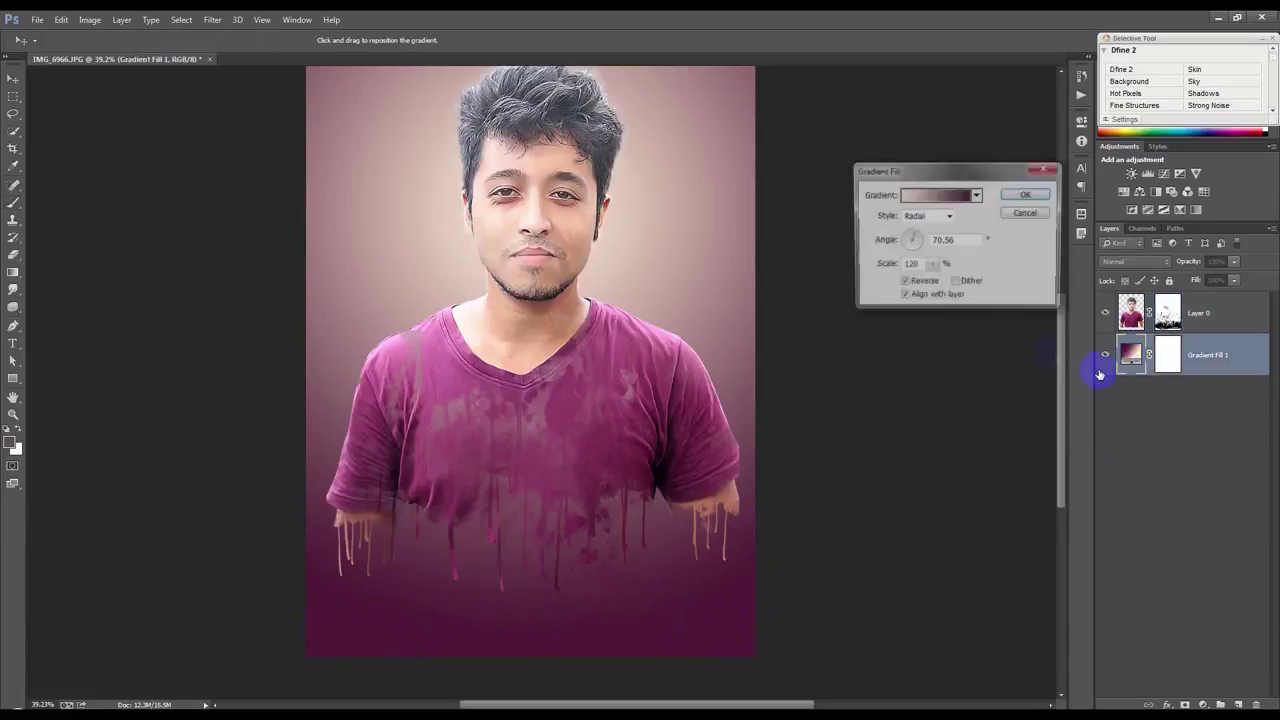
{"action": "left_click", "coordinate": [931, 265]}
{"action": "left_click_drag", "start_coordinate": [931, 280], "coordinate": [933, 280]}
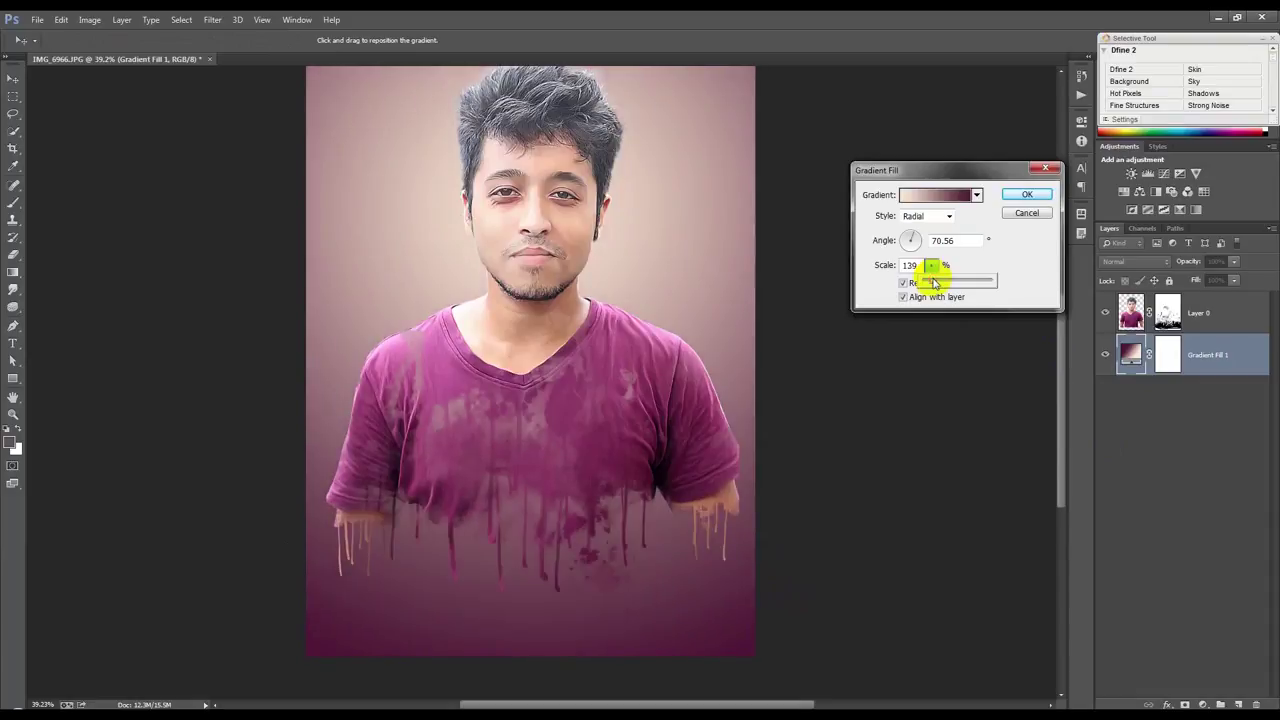
{"action": "left_click", "coordinate": [1001, 200]}
Step: Crop the canvas wider past both image sides for a widescreen frame
{"action": "left_click", "coordinate": [14, 78]}
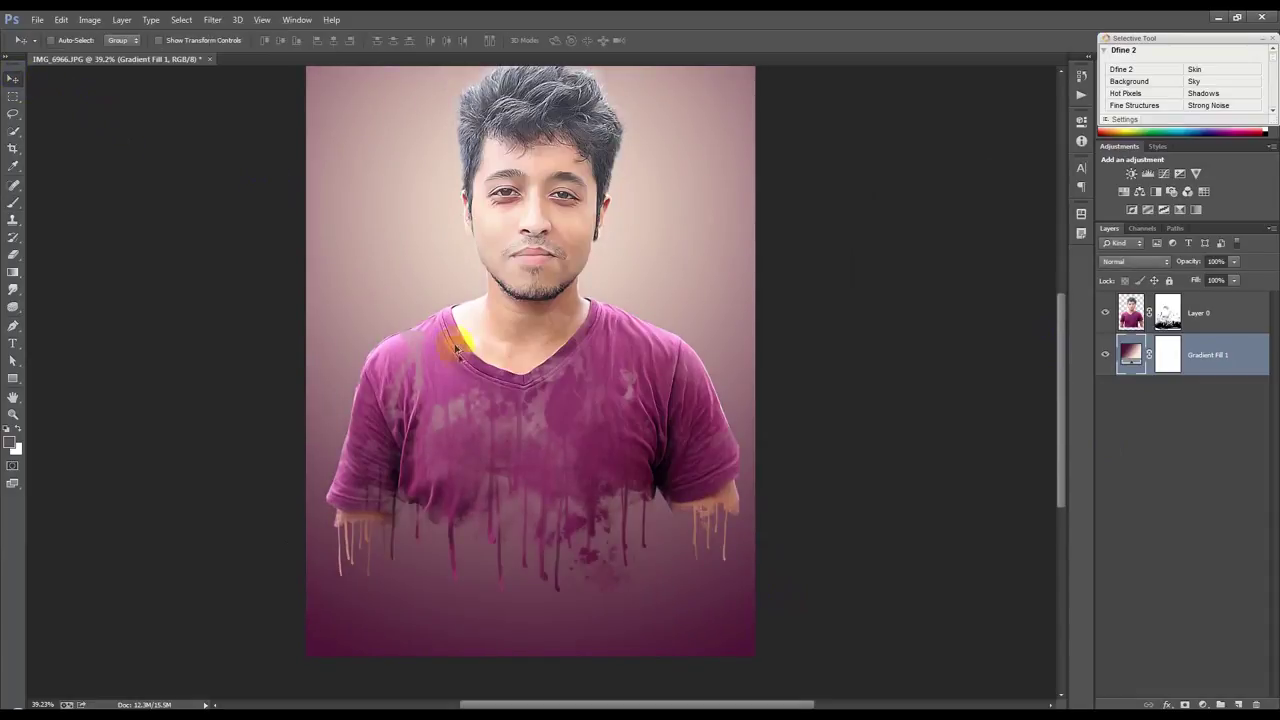
{"action": "scroll", "coordinate": [268, 278], "scroll_direction": "down", "scroll_amount": 2}
{"action": "left_click", "coordinate": [13, 147]}
{"action": "mouse_move", "coordinate": [712, 384]}
{"action": "left_mouse_down"}
{"action": "mouse_move", "coordinate": [980, 385]}
{"action": "mouse_move", "coordinate": [960, 384]}
{"action": "left_mouse_up"}
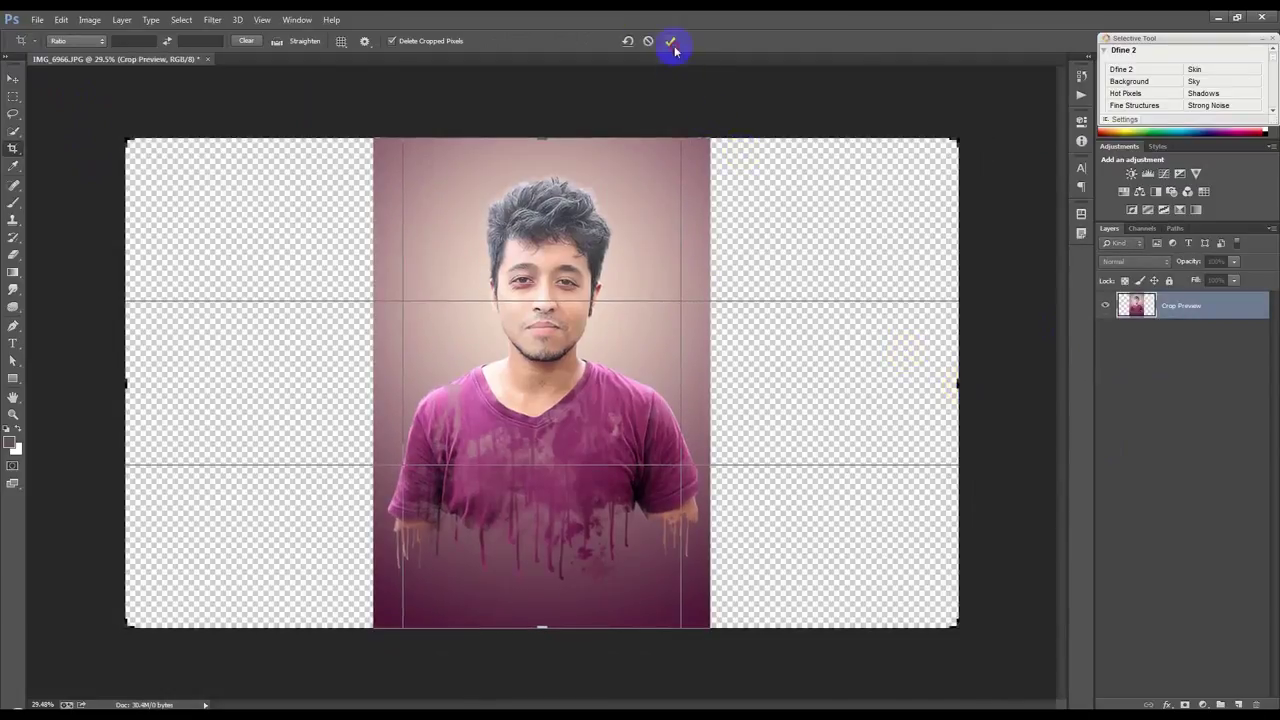
{"action": "left_click", "coordinate": [674, 41]}
{"action": "left_click", "coordinate": [13, 78]}
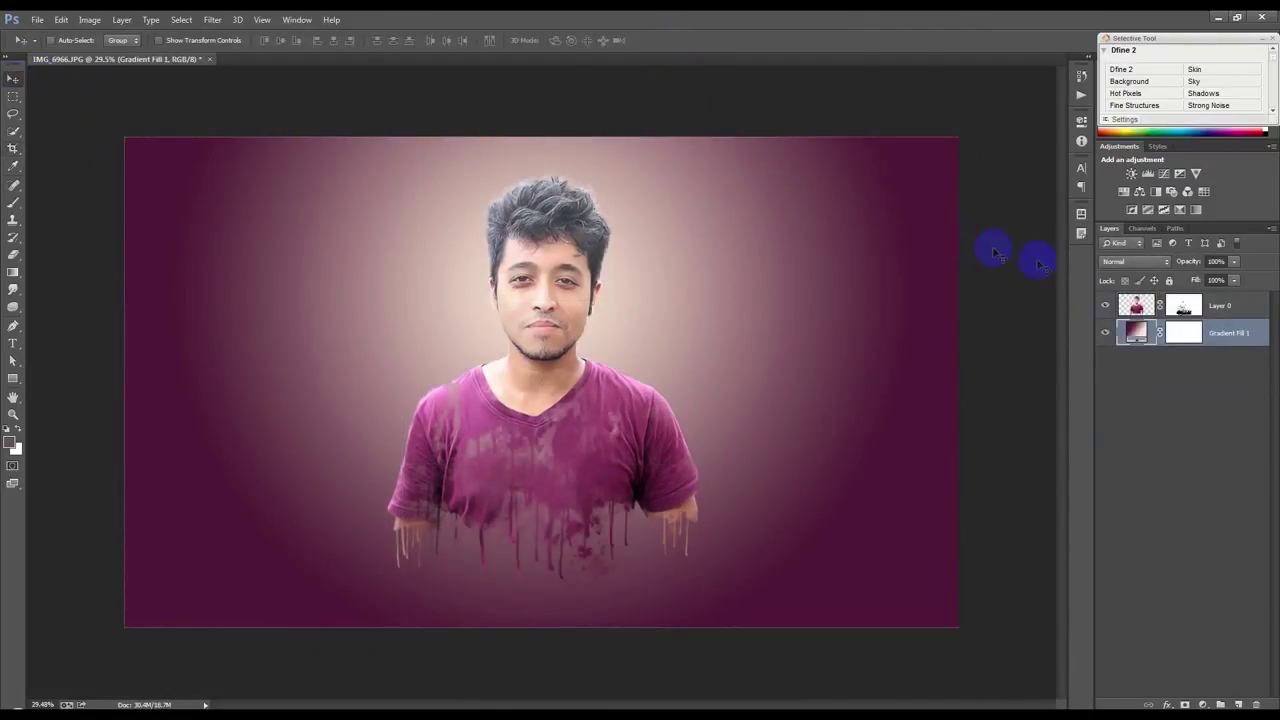
Step: Set the gradient angle to 36.87° and re-centre the radial gradient behind the portrait
{"action": "double_click", "coordinate": [1136, 332]}
{"action": "left_click", "coordinate": [918, 238]}
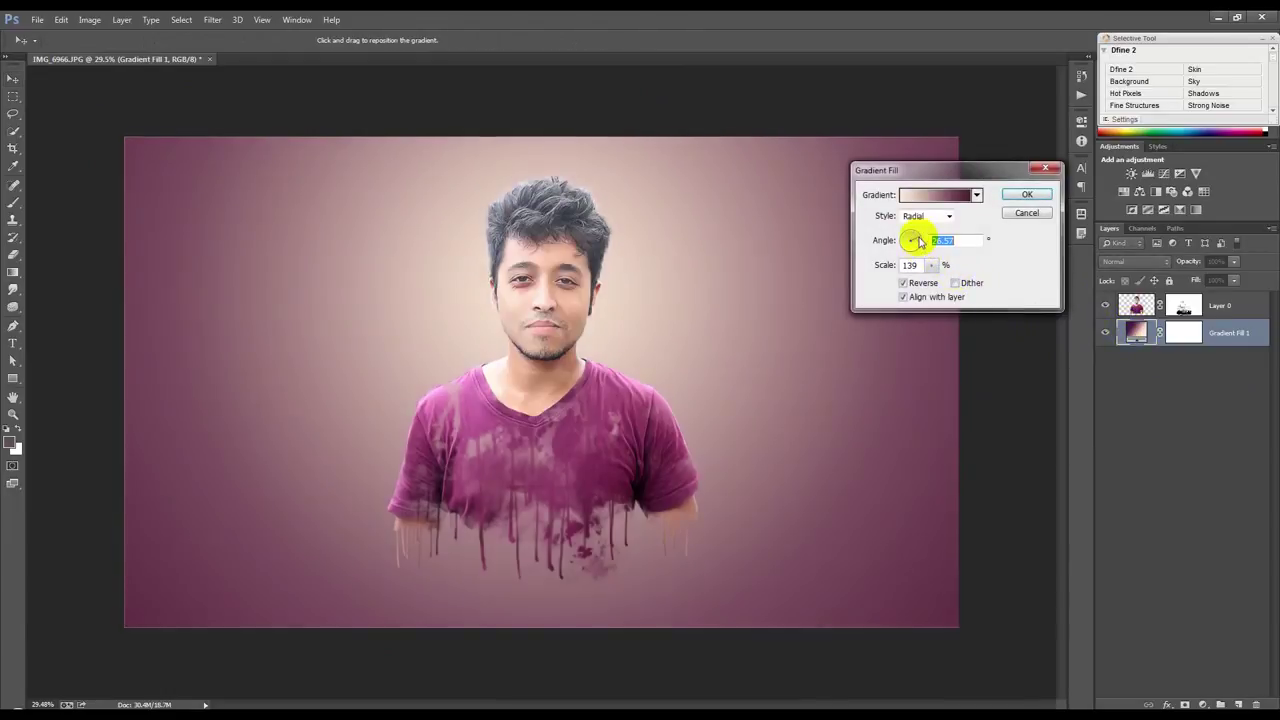
{"action": "left_click_drag", "start_coordinate": [918, 238], "coordinate": [930, 246]}
{"action": "left_click", "coordinate": [918, 241]}
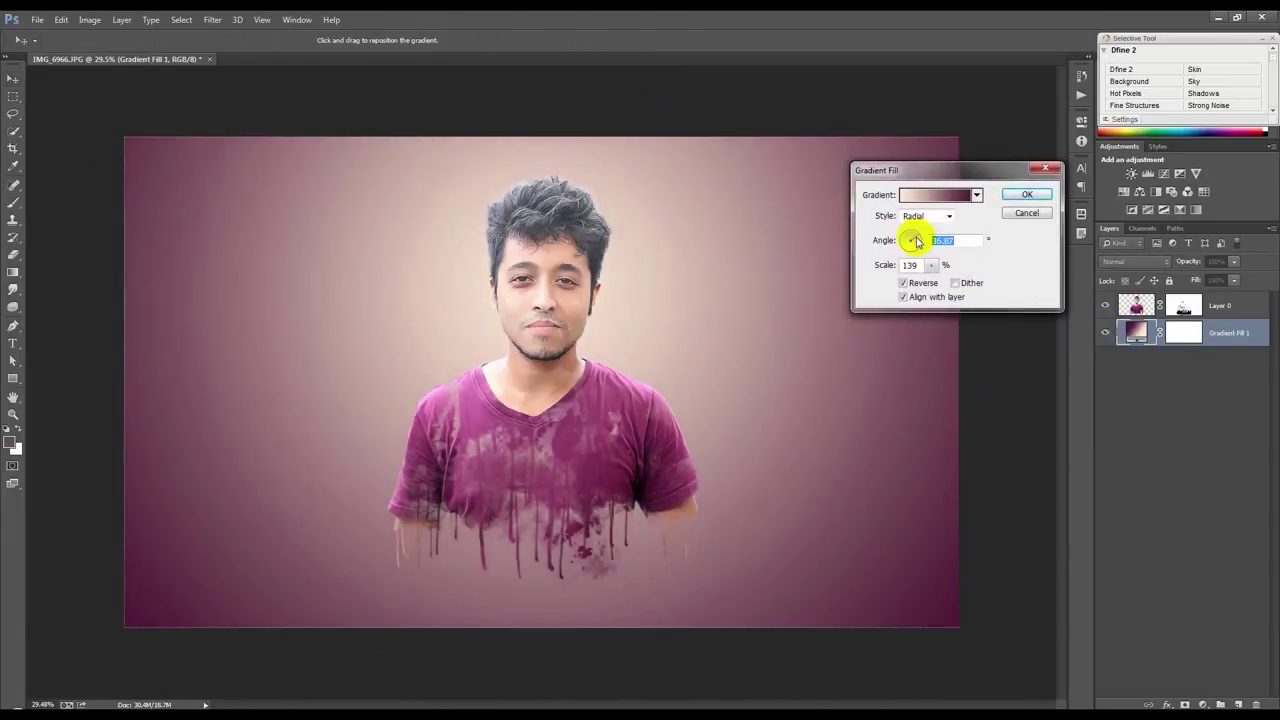
{"action": "left_click_drag", "start_coordinate": [645, 305], "coordinate": [629, 251]}
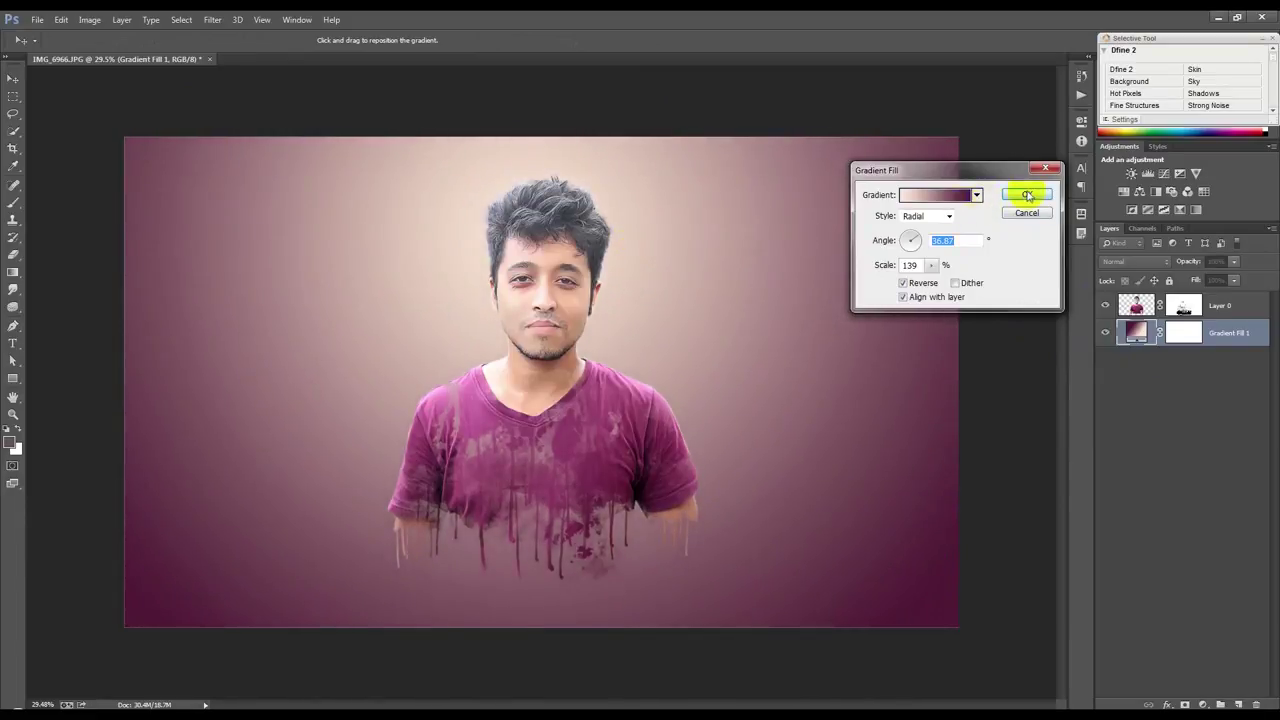
{"action": "left_click", "coordinate": [1027, 196]}
Step: Add a Color Balance adjustment layer above Layer 0
{"action": "left_click", "coordinate": [1238, 307]}
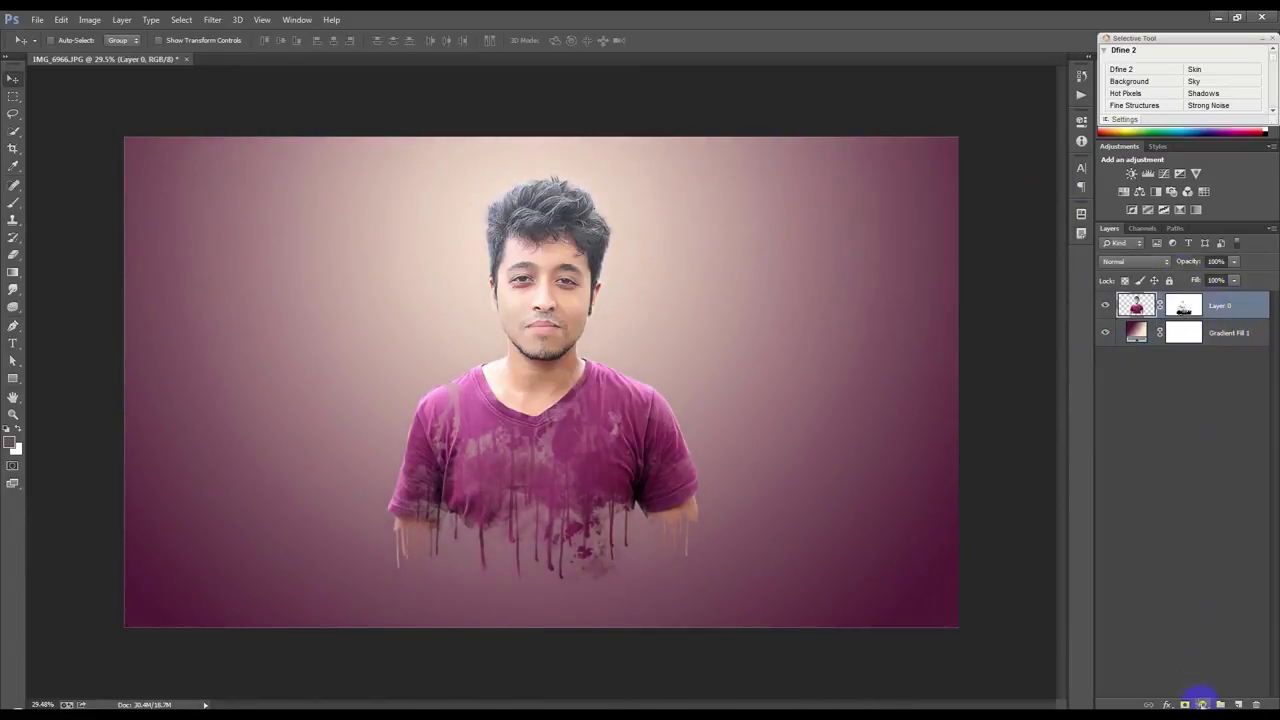
{"action": "left_click", "coordinate": [1202, 704]}
{"action": "left_click", "coordinate": [1187, 545]}
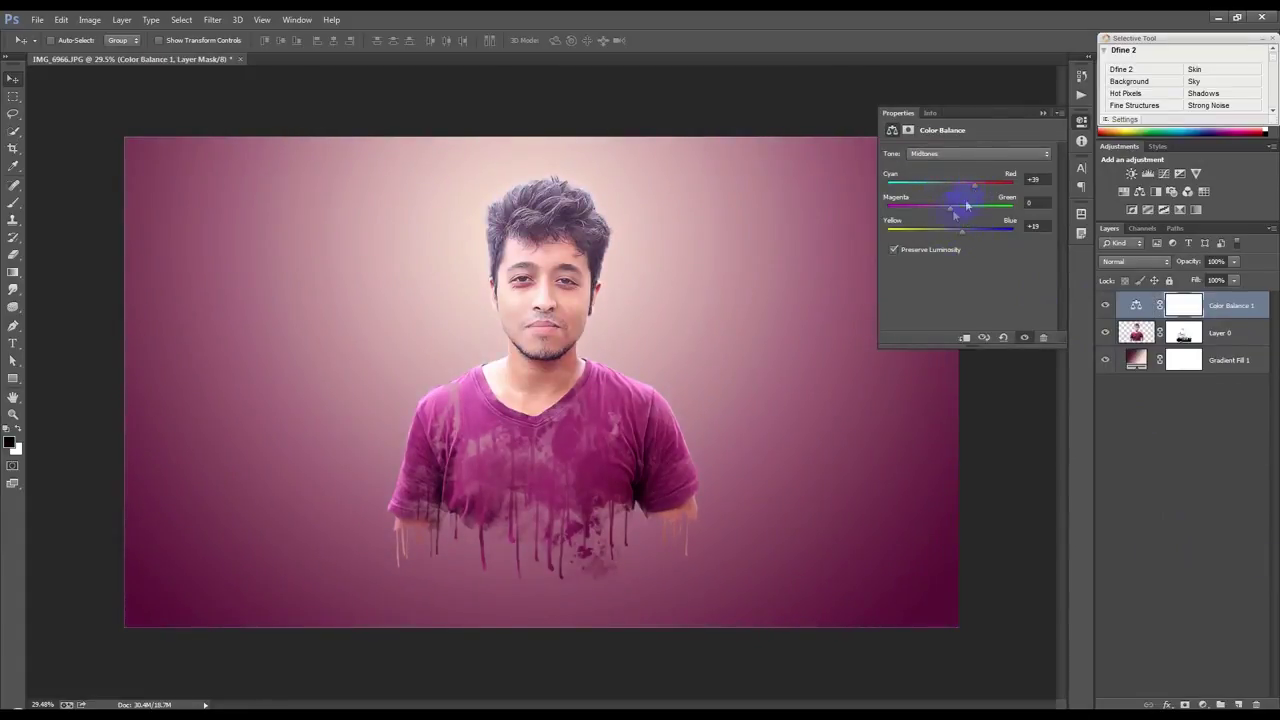
Step: Apply Levels to Layer 0 with input values 35, 1.00 and 225
{"action": "left_click", "coordinate": [1043, 114]}
{"action": "left_click", "coordinate": [1224, 330]}
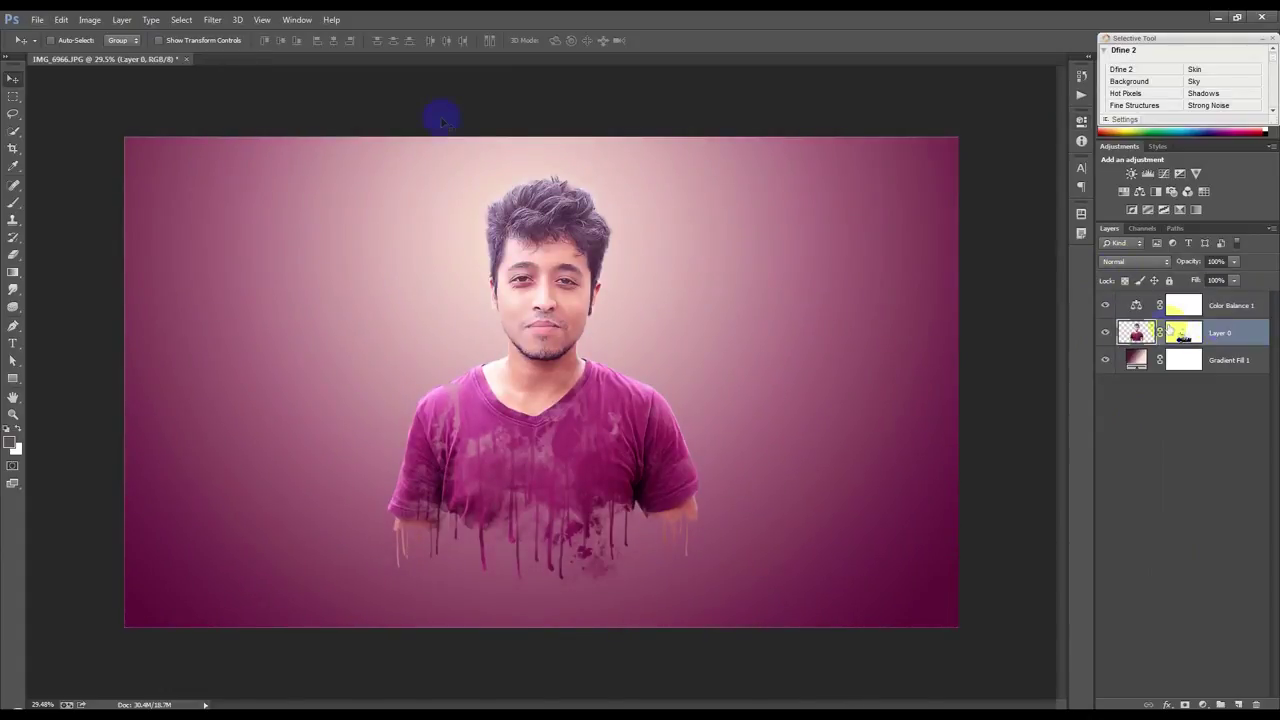
{"action": "left_click", "coordinate": [90, 19]}
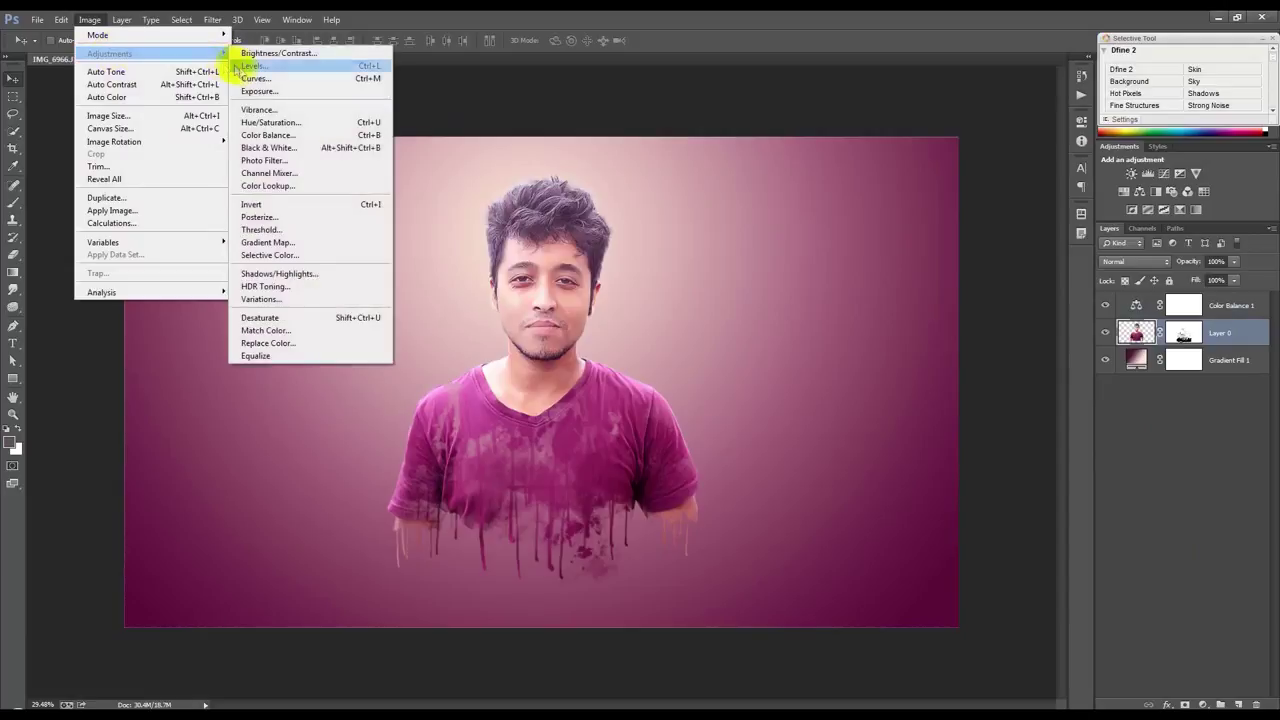
{"action": "mouse_move", "coordinate": [110, 53]}
{"action": "left_click", "coordinate": [255, 63]}
{"action": "left_click_drag", "start_coordinate": [666, 313], "coordinate": [692, 317]}
{"action": "left_click_drag", "start_coordinate": [835, 313], "coordinate": [815, 316]}
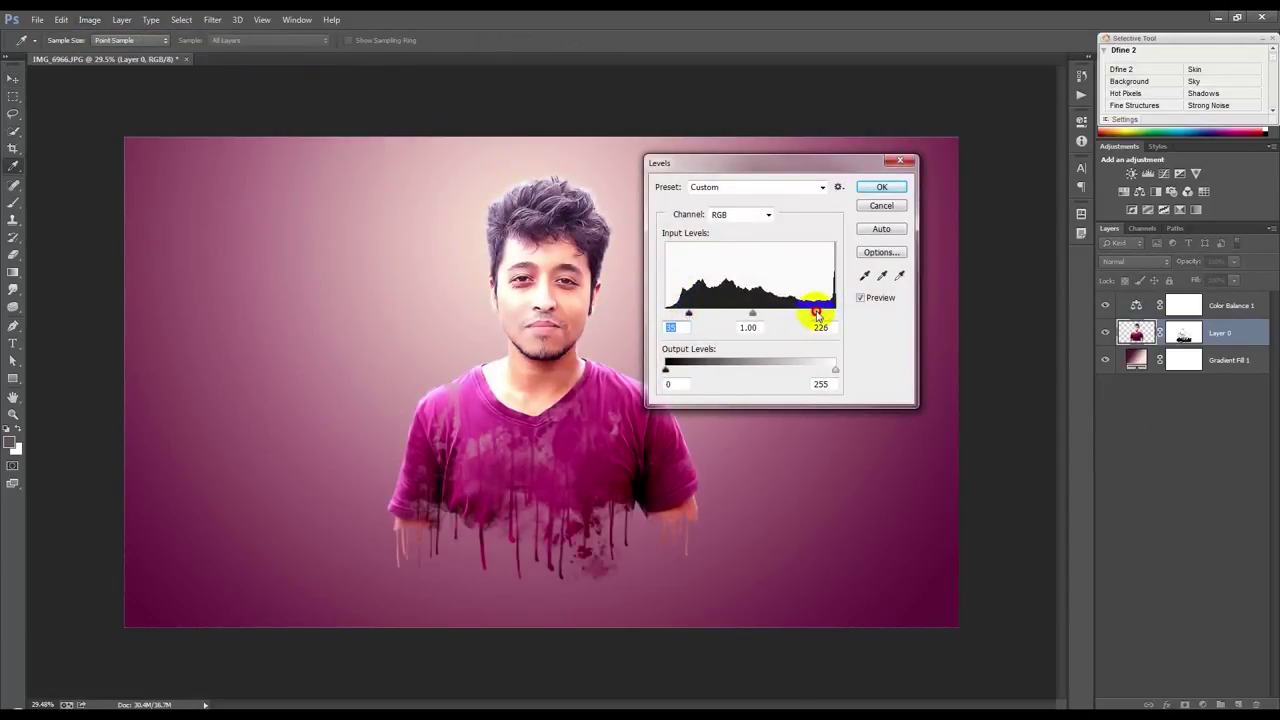
{"action": "left_click_drag", "start_coordinate": [819, 314], "coordinate": [757, 316]}
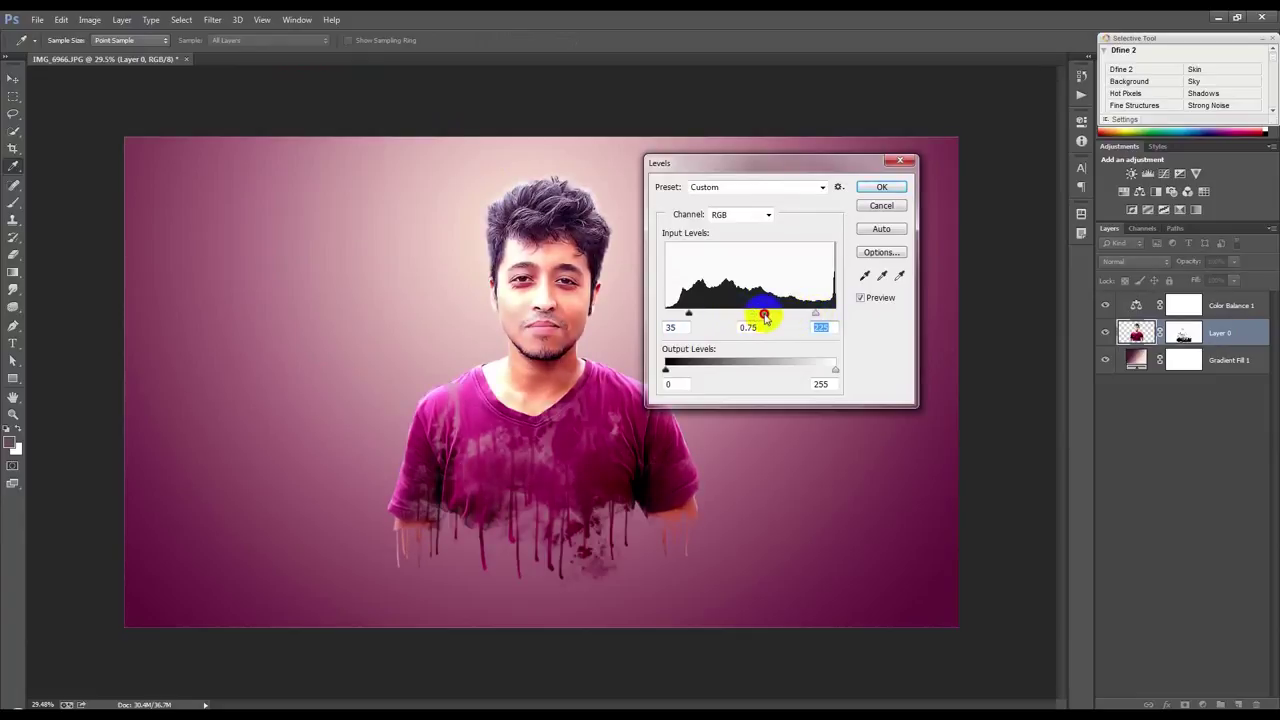
{"action": "left_click", "coordinate": [878, 188]}
{"action": "scroll", "coordinate": [664, 373], "scroll_direction": "up", "scroll_amount": 2}
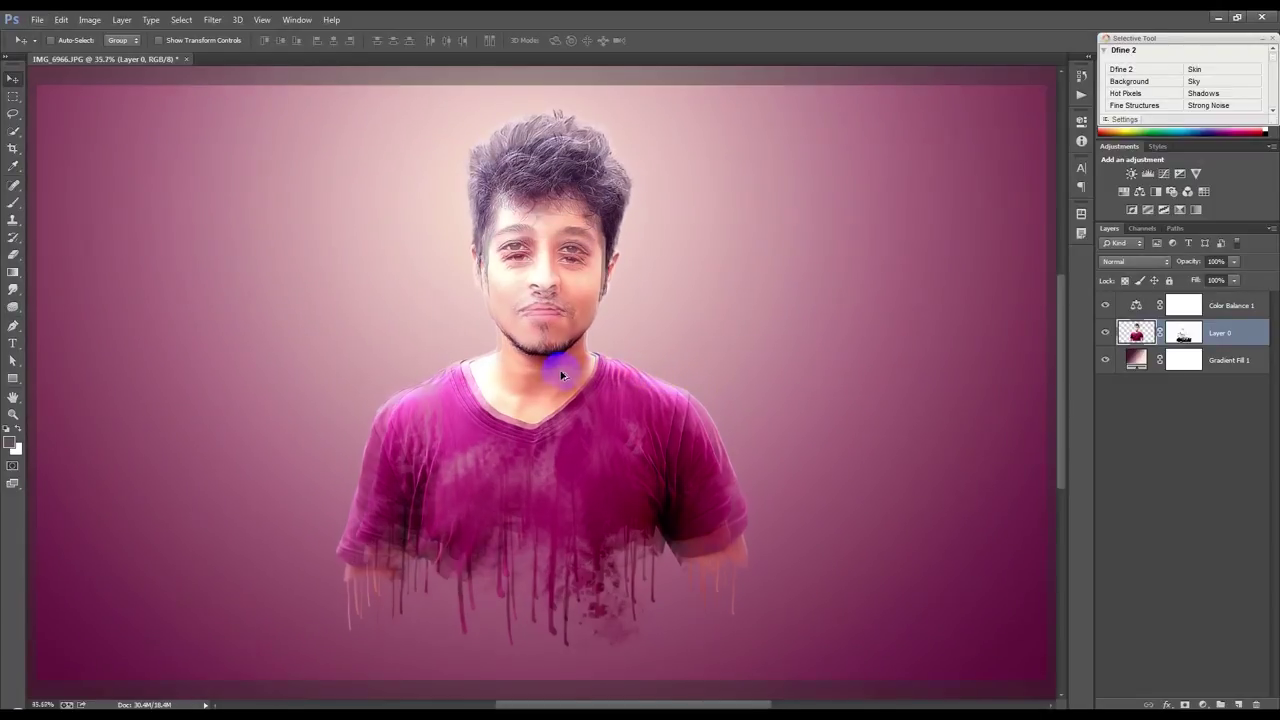
Step: Target Layer 0's mask and pick a 1300 px soft round brush, clearing the memory warning
{"action": "scroll", "coordinate": [557, 366], "scroll_direction": "up", "scroll_amount": 2}
{"action": "scroll", "coordinate": [558, 368], "scroll_direction": "down", "scroll_amount": 1}
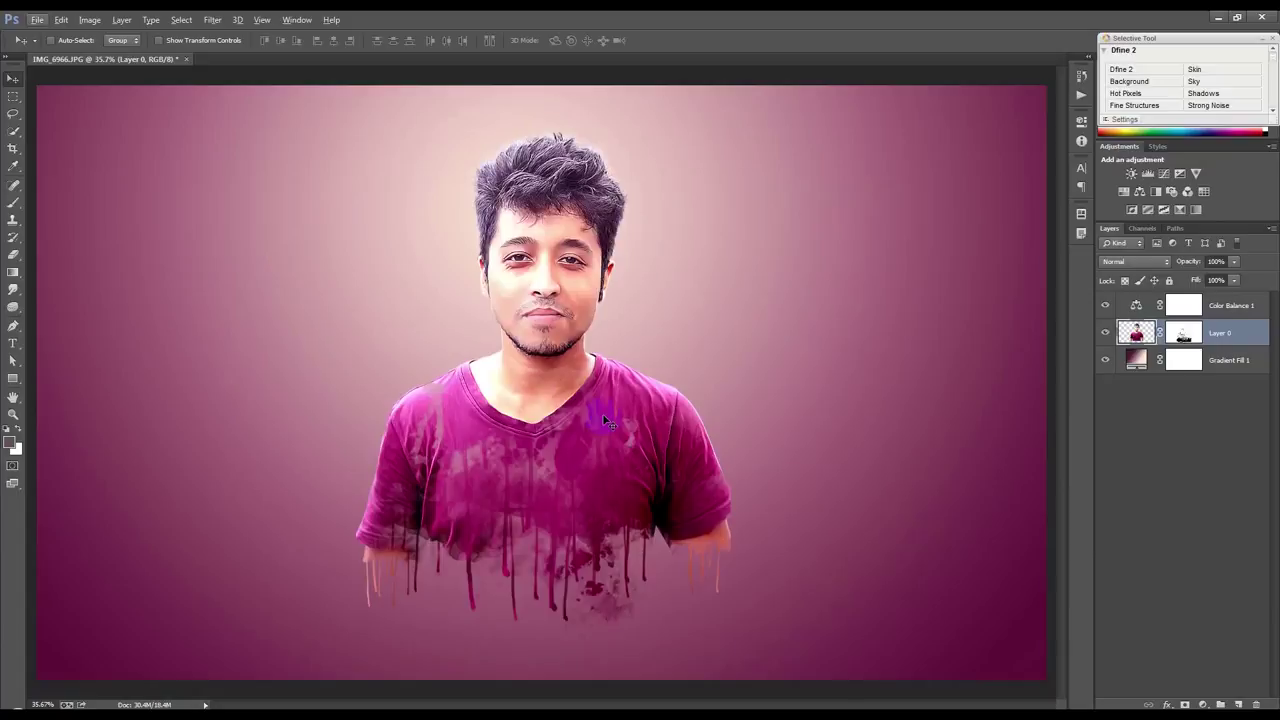
{"action": "left_click", "coordinate": [1183, 333]}
{"action": "scroll", "coordinate": [210, 465], "scroll_direction": "up", "scroll_amount": 1}
{"action": "left_click", "coordinate": [13, 203]}
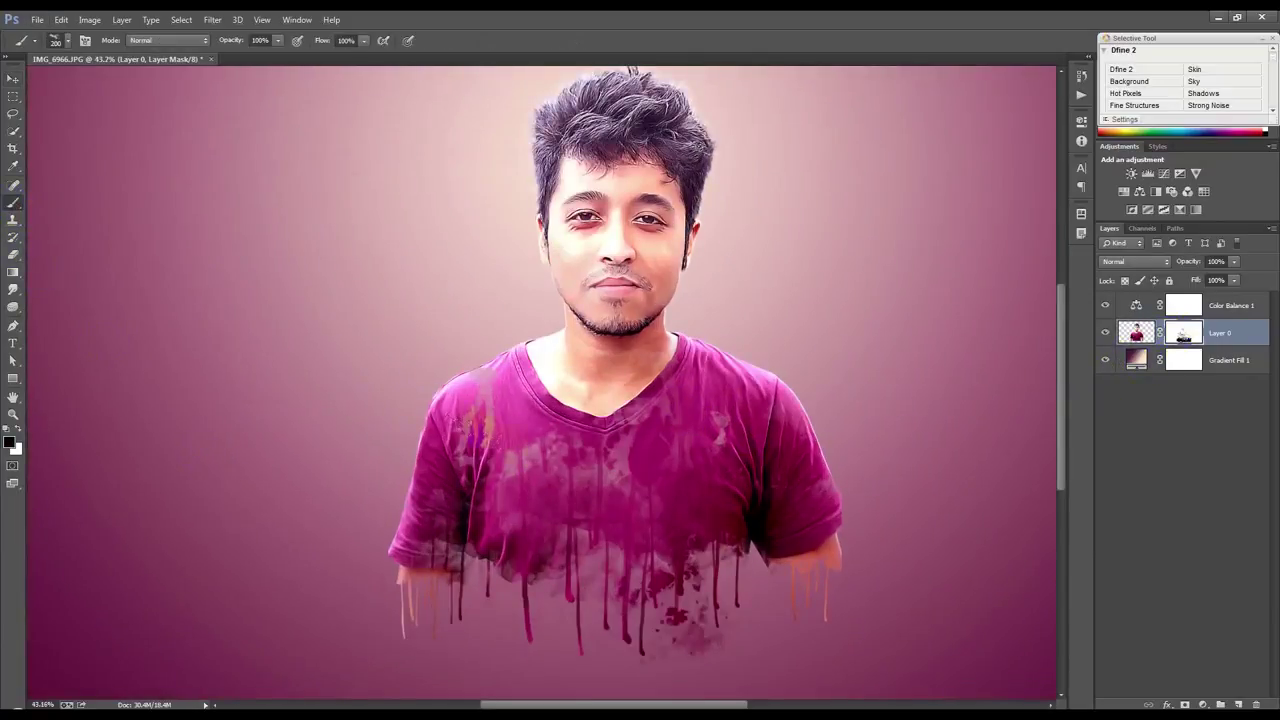
{"action": "right_click", "coordinate": [676, 484]}
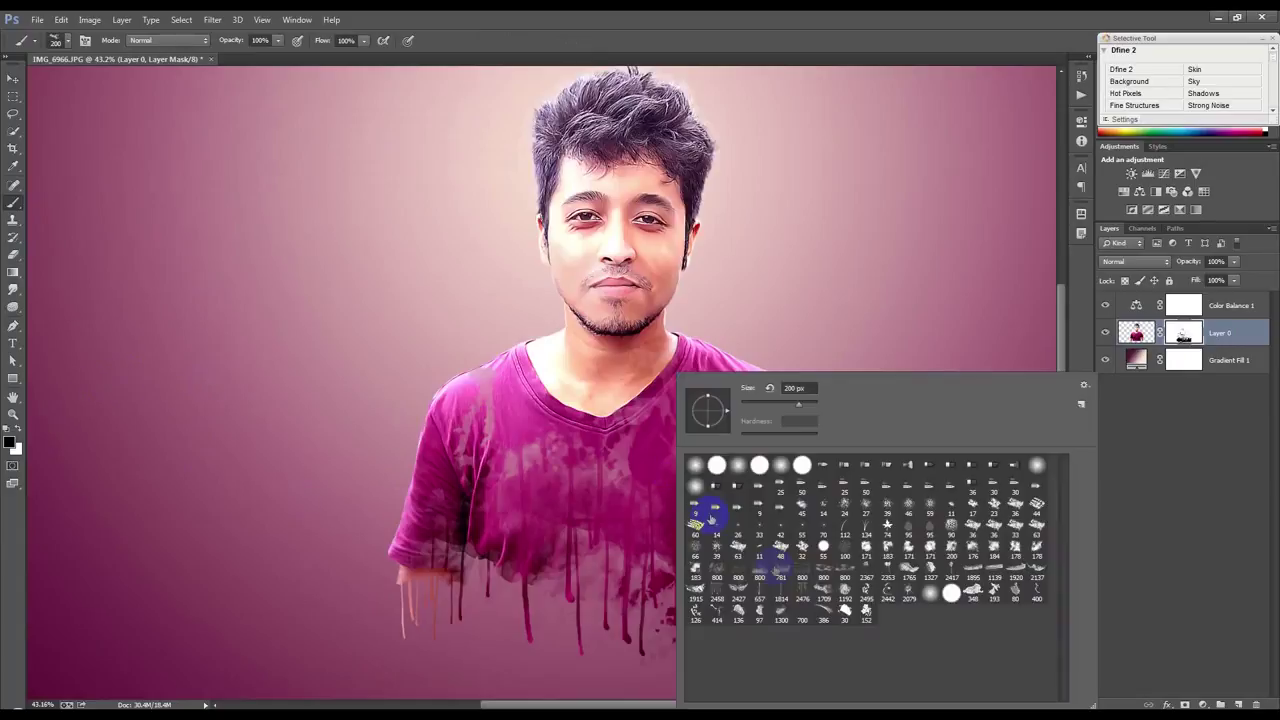
{"action": "left_click", "coordinate": [838, 610]}
{"action": "left_click", "coordinate": [657, 523]}
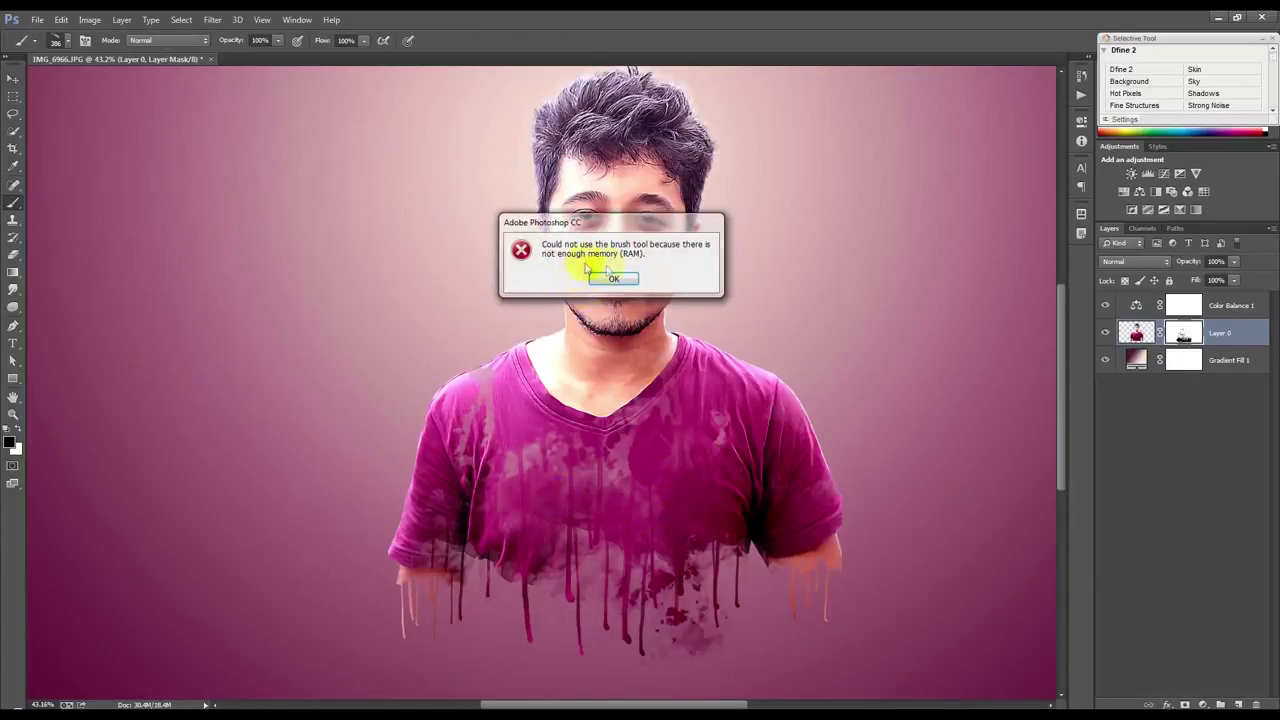
{"action": "right_click", "coordinate": [588, 474]}
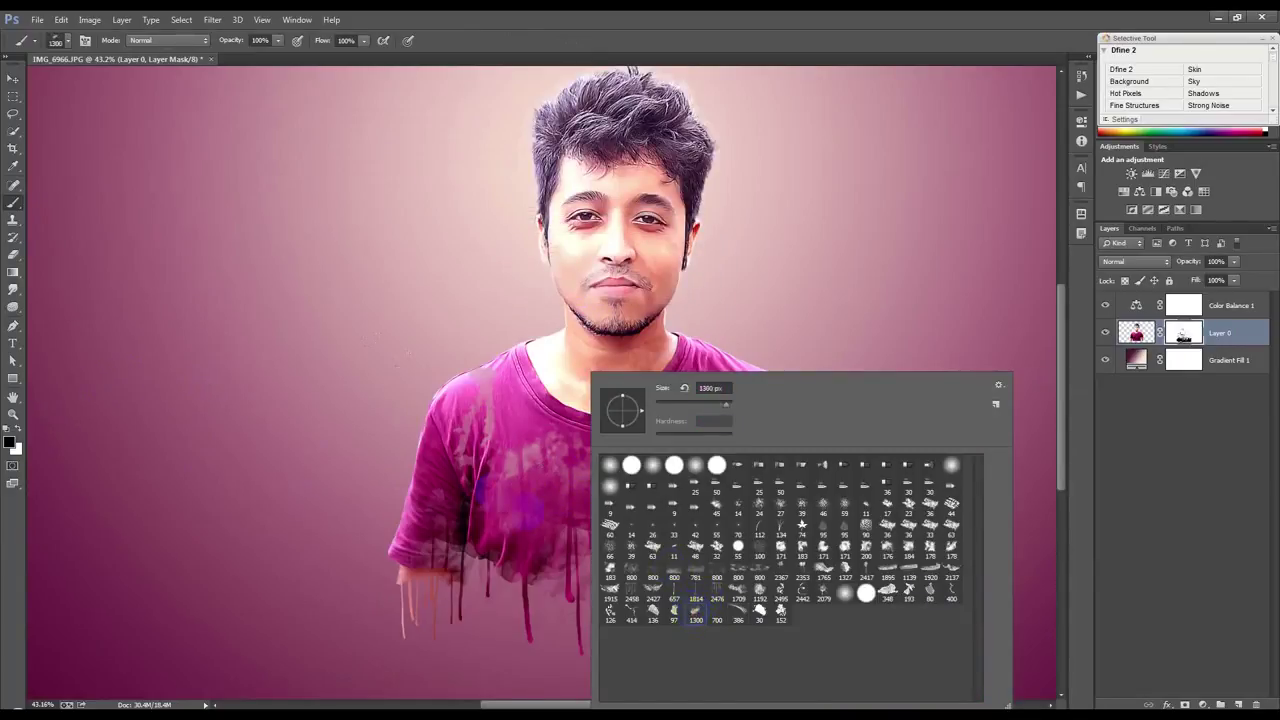
{"action": "left_click", "coordinate": [480, 487]}
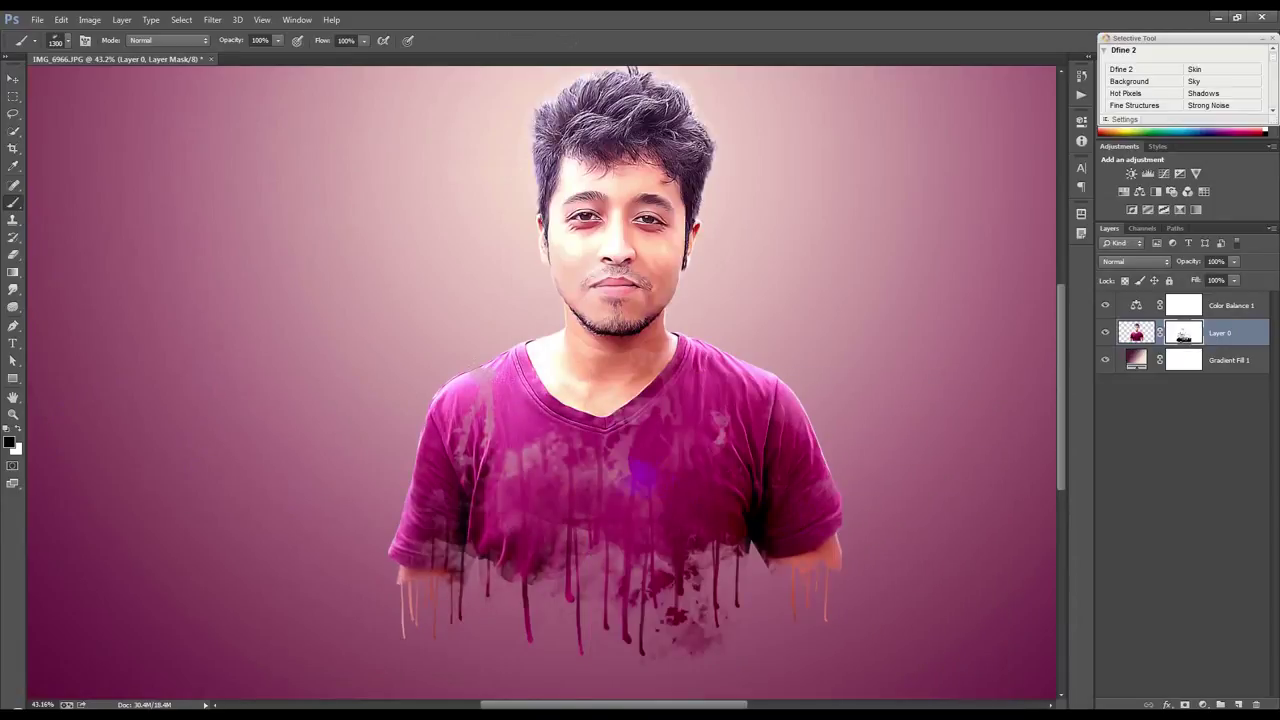
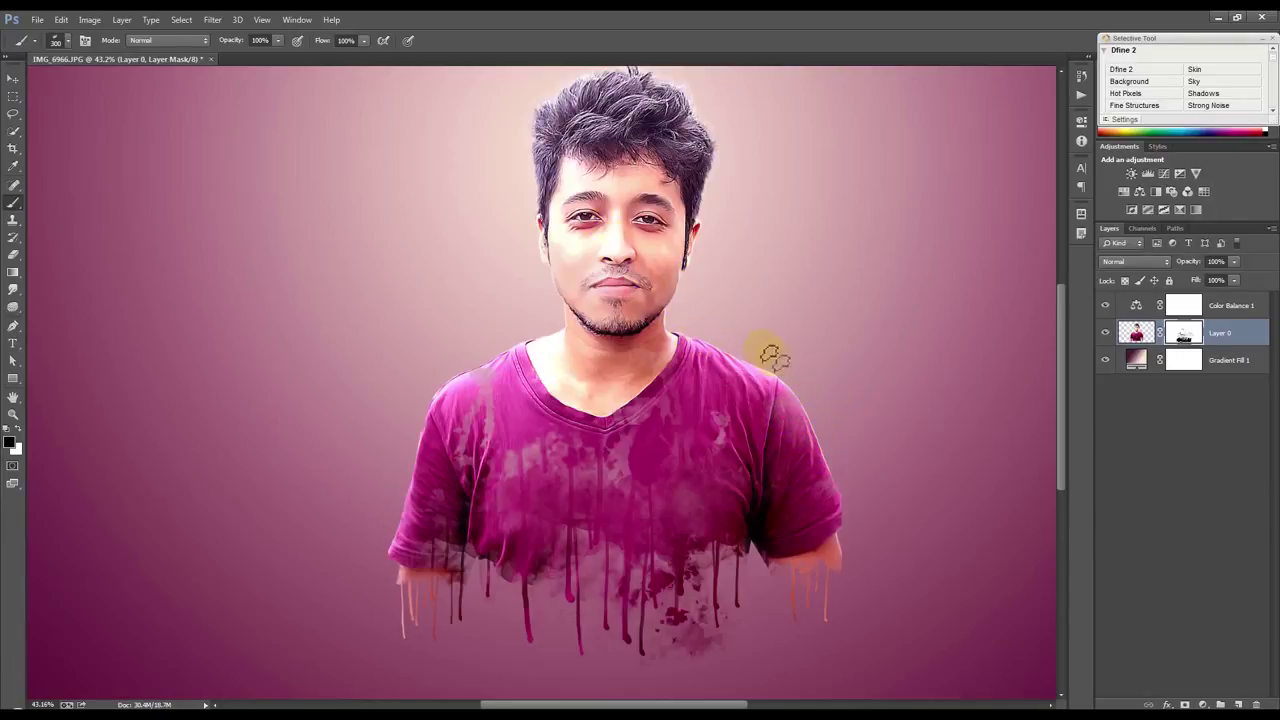
Step: Pick a brush preset and mask away the right sleeve's outer edge on Layer 0
{"action": "right_click", "coordinate": [737, 437]}
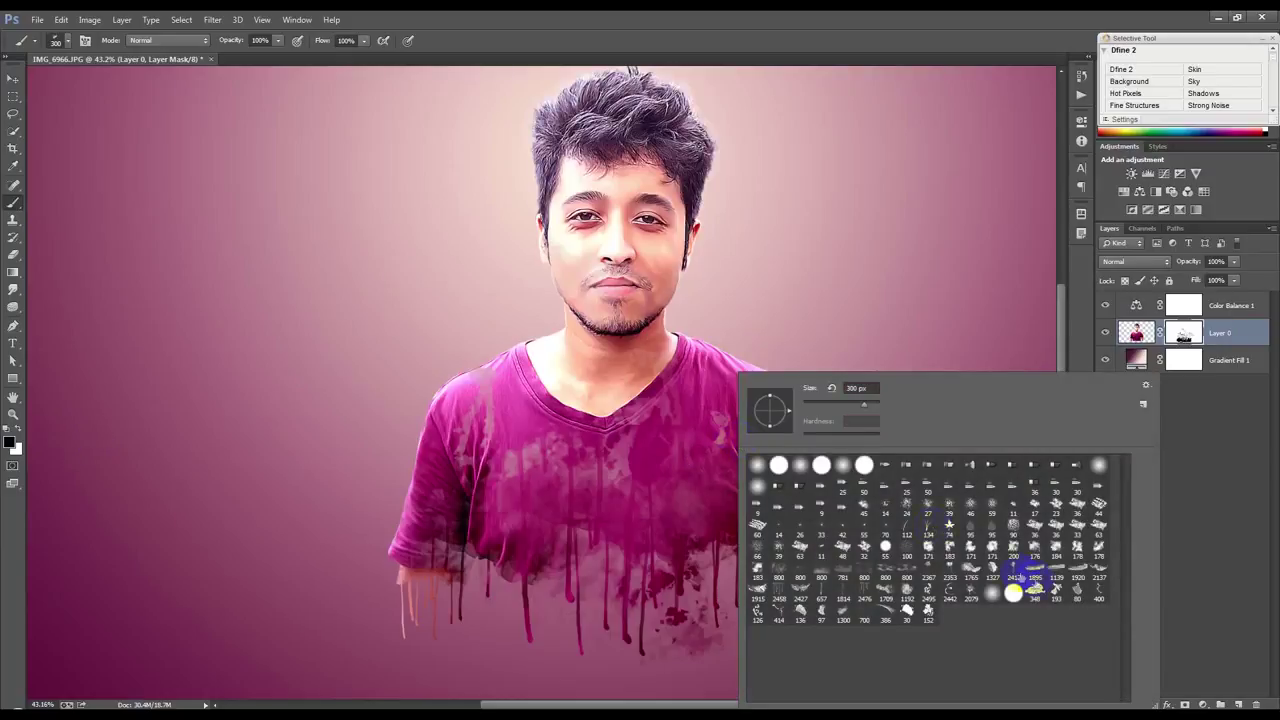
{"action": "left_click", "coordinate": [841, 423]}
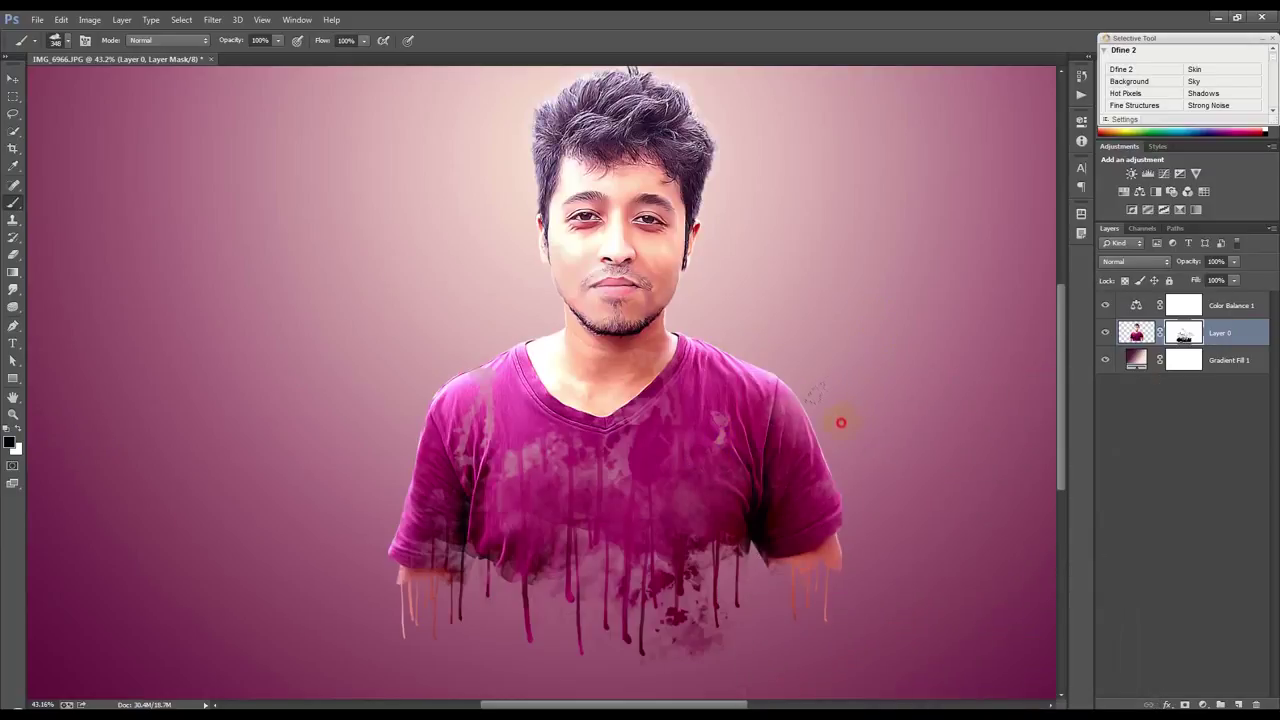
{"action": "left_click_drag", "start_coordinate": [817, 424], "coordinate": [820, 461]}
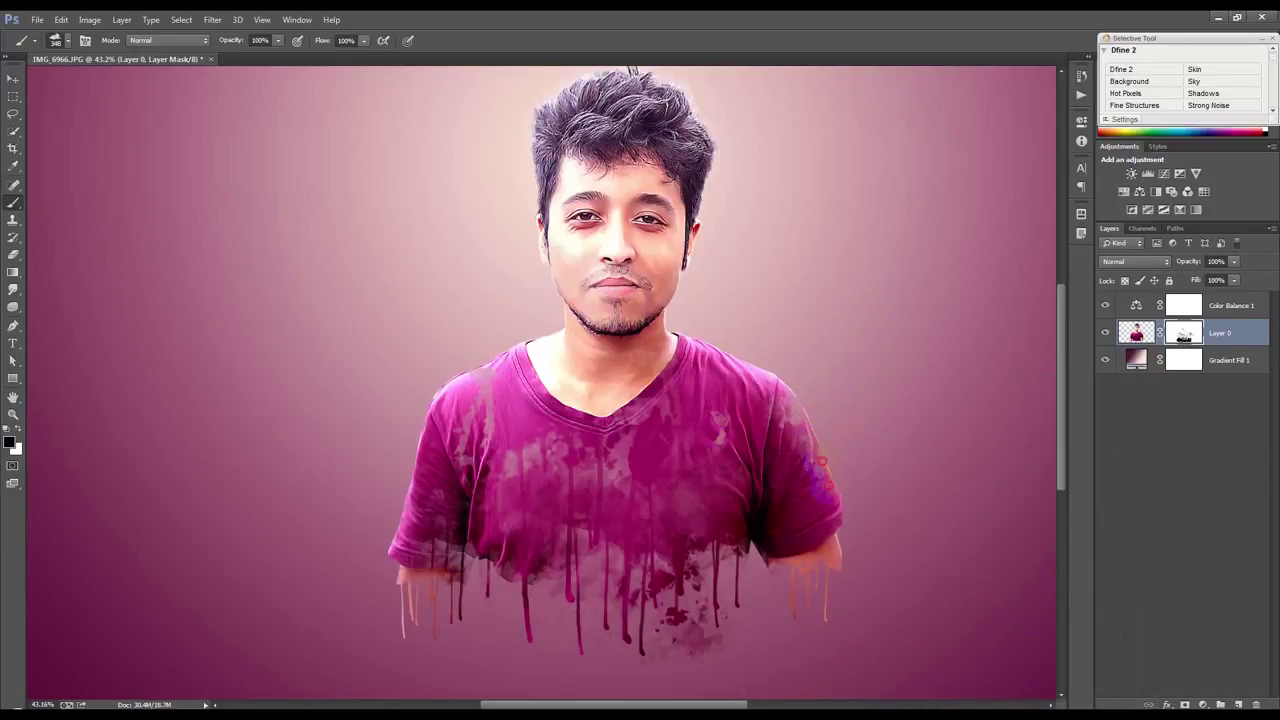
{"action": "left_click_drag", "start_coordinate": [911, 515], "coordinate": [851, 511]}
Step: Mask the left shoulder and sleeve edge, then zoom out to the whole image
{"action": "mouse_move", "coordinate": [420, 445]}
{"action": "left_mouse_down"}
{"action": "mouse_move", "coordinate": [411, 455]}
{"action": "mouse_move", "coordinate": [420, 421]}
{"action": "left_mouse_up"}
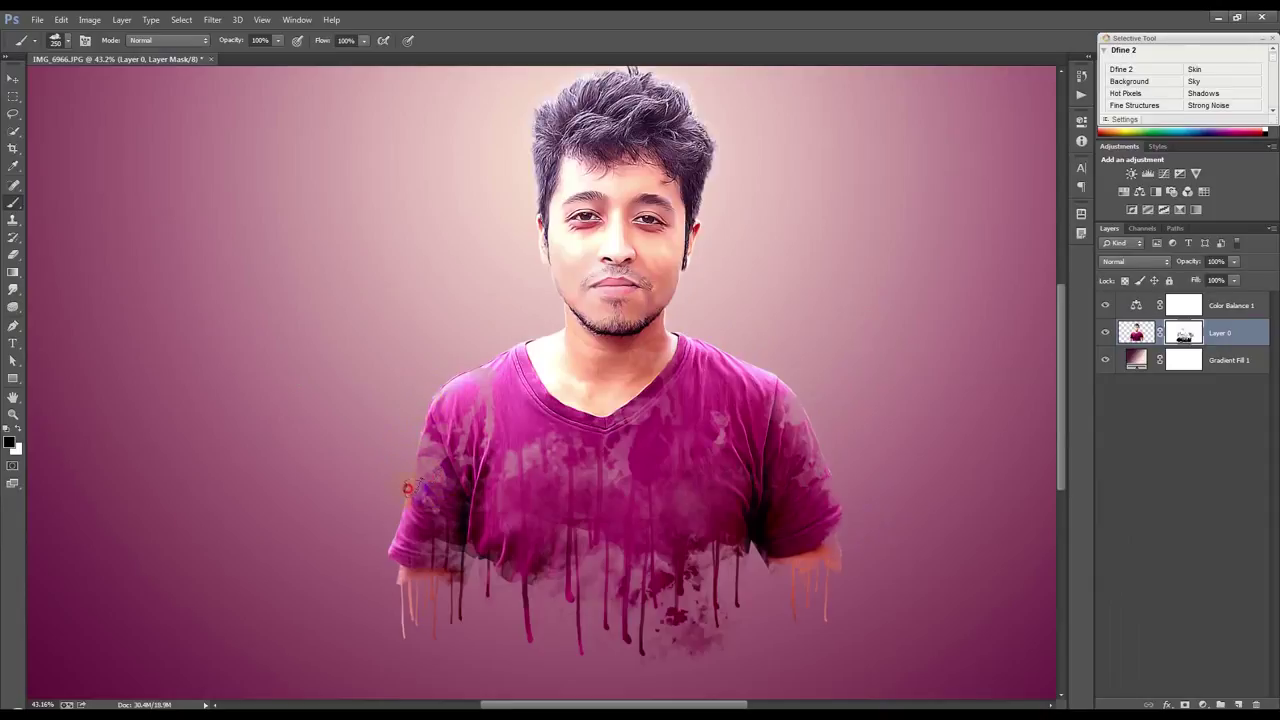
{"action": "left_click_drag", "start_coordinate": [420, 421], "coordinate": [460, 395]}
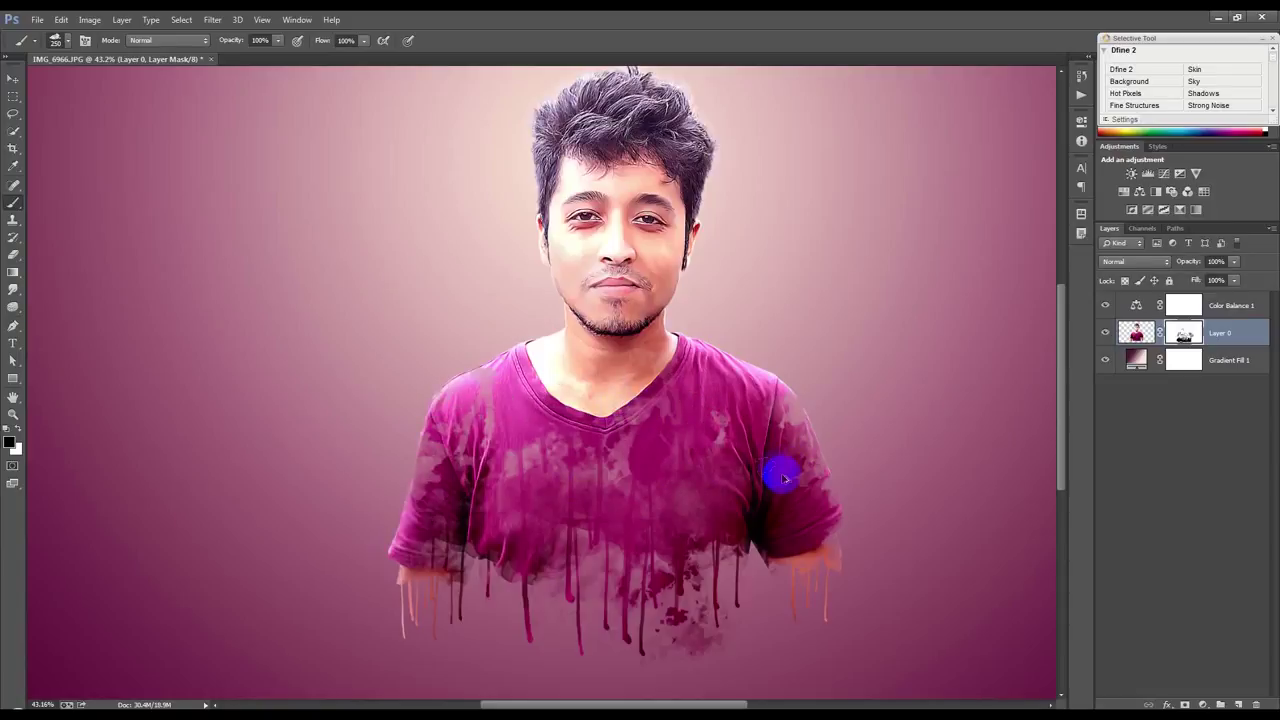
{"action": "key", "text": "ctrl+0"}
{"action": "left_click", "coordinate": [13, 78]}
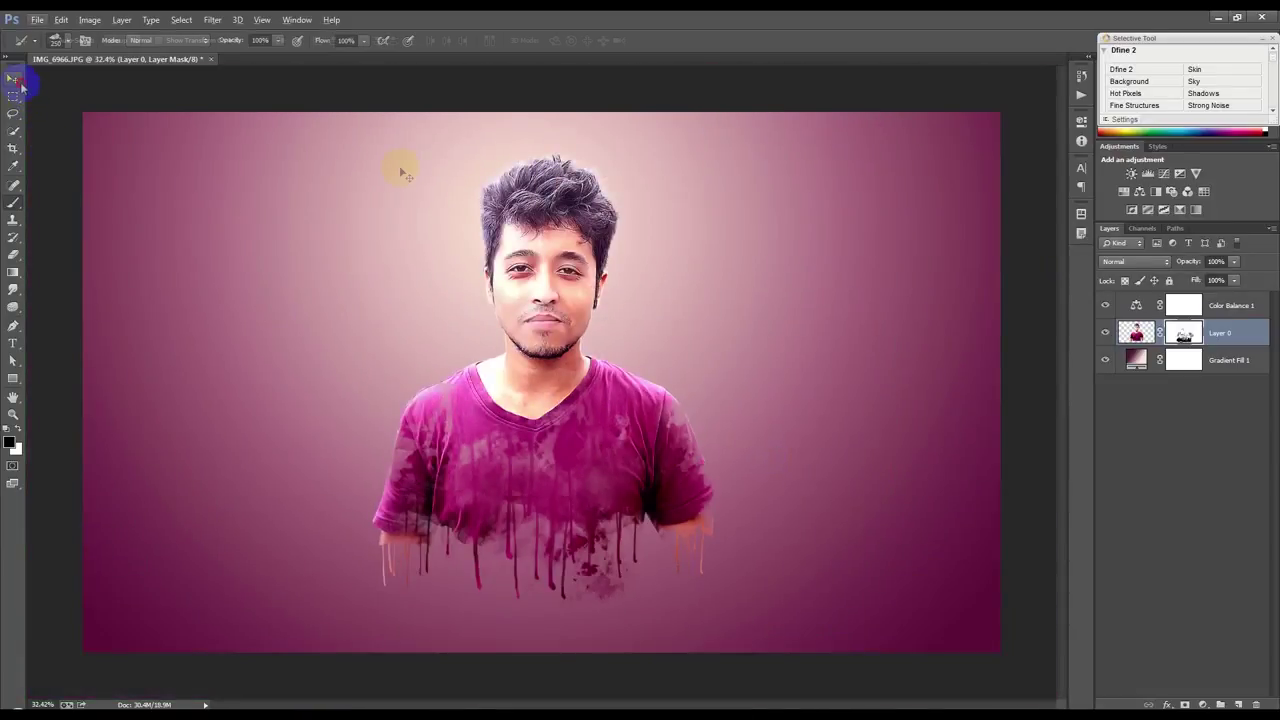
Step: Add a new empty layer above Color Balance 1 and sample a skin colour from the face
{"action": "left_click", "coordinate": [1222, 306]}
{"action": "left_click", "coordinate": [1238, 704]}
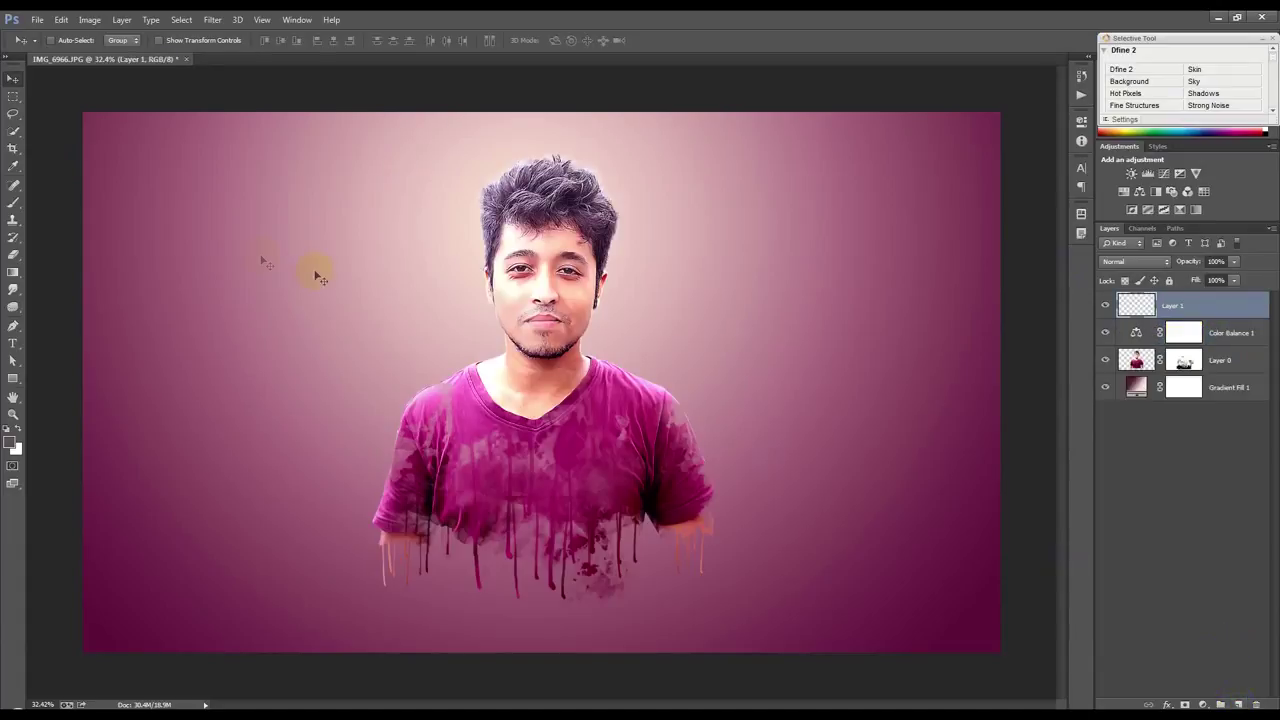
{"action": "left_click", "coordinate": [13, 165]}
{"action": "left_click_drag", "start_coordinate": [540, 282], "coordinate": [510, 288]}
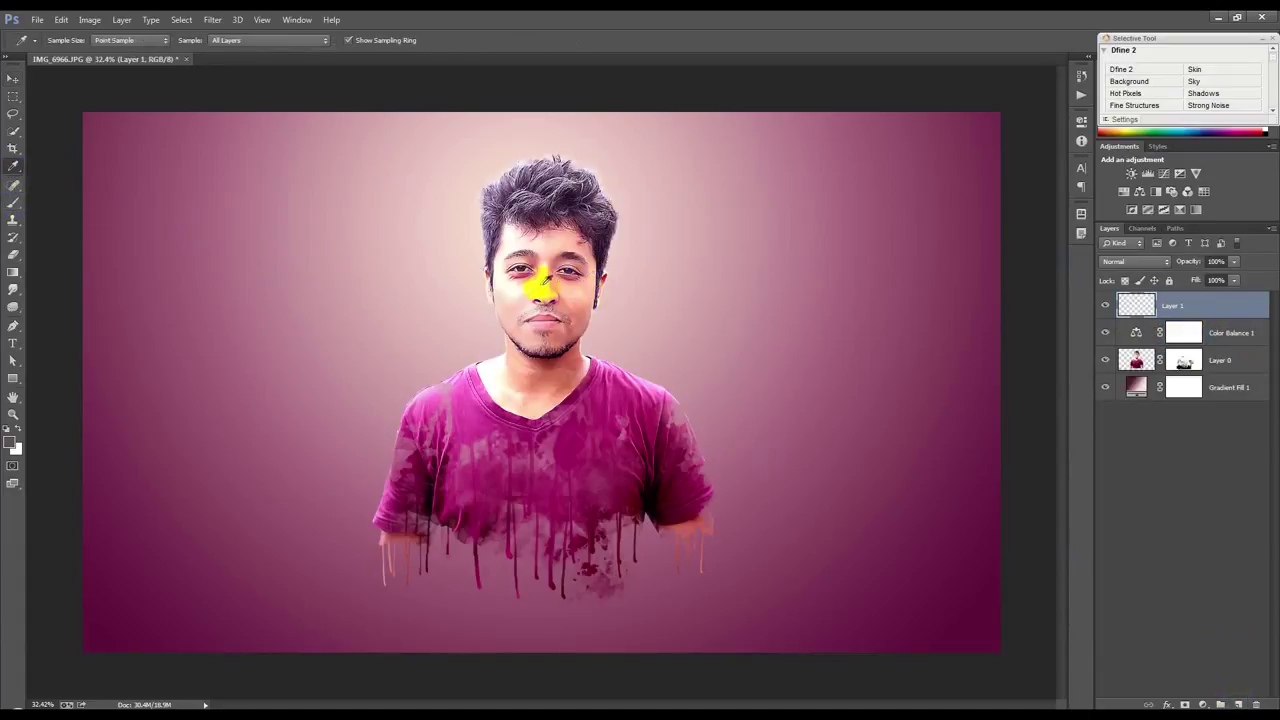
Step: Paint a large white glow behind the head with a 300 px soft brush
{"action": "left_click", "coordinate": [12, 205]}
{"action": "right_click", "coordinate": [477, 265]}
{"action": "left_click", "coordinate": [615, 352]}
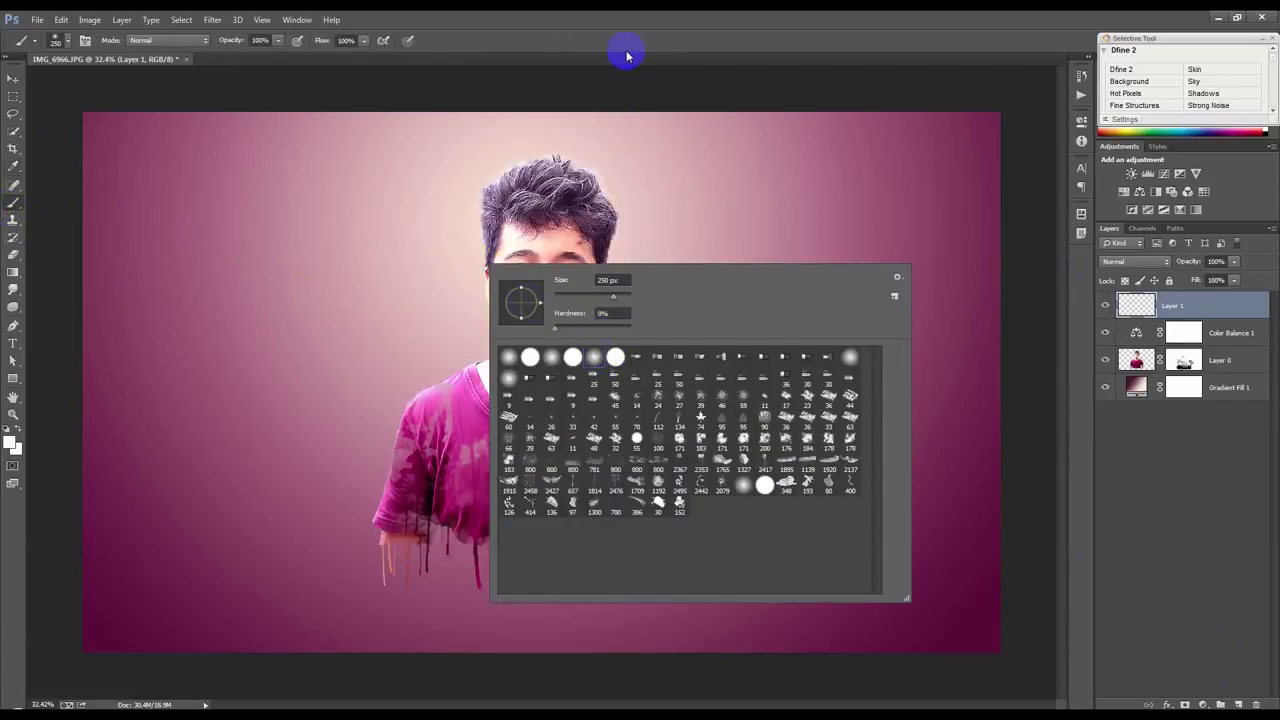
{"action": "left_click", "coordinate": [623, 91]}
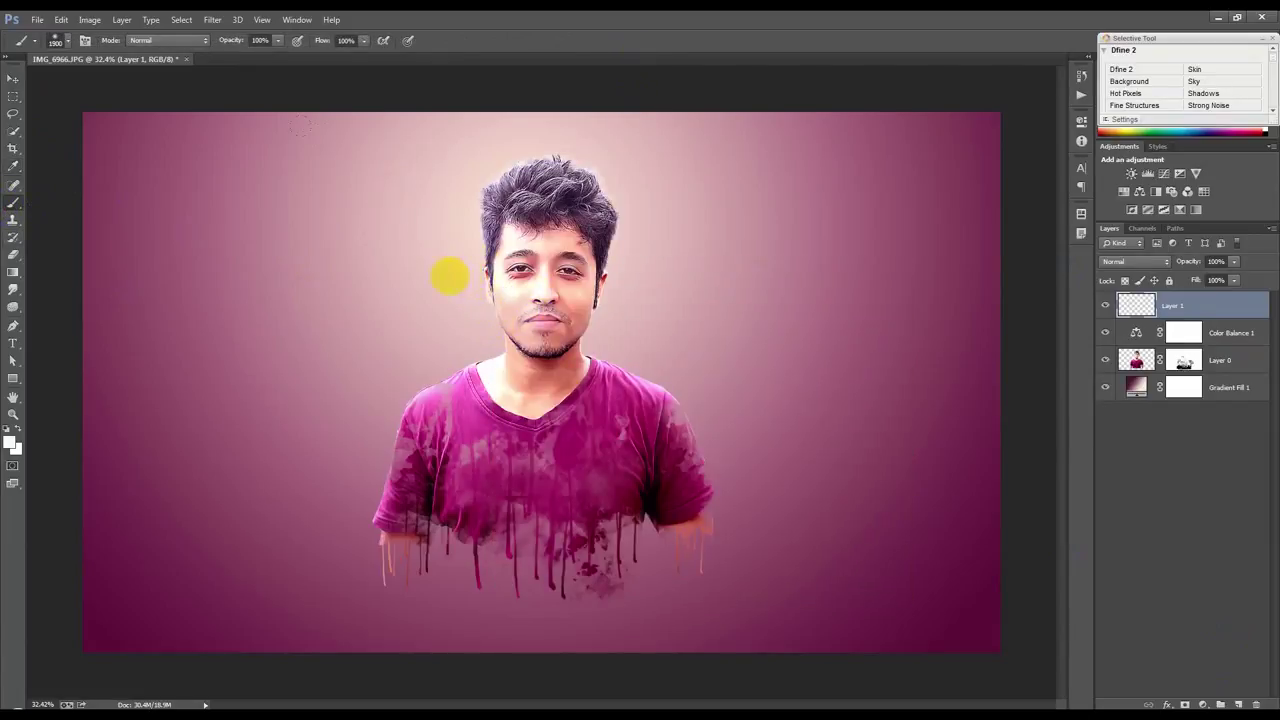
{"action": "left_click", "coordinate": [445, 275]}
{"action": "left_click", "coordinate": [575, 277]}
{"action": "left_click", "coordinate": [459, 280]}
Step: Scale the glow up to 166% and lower the layer's opacity to 42%
{"action": "key", "text": "ctrl+t"}
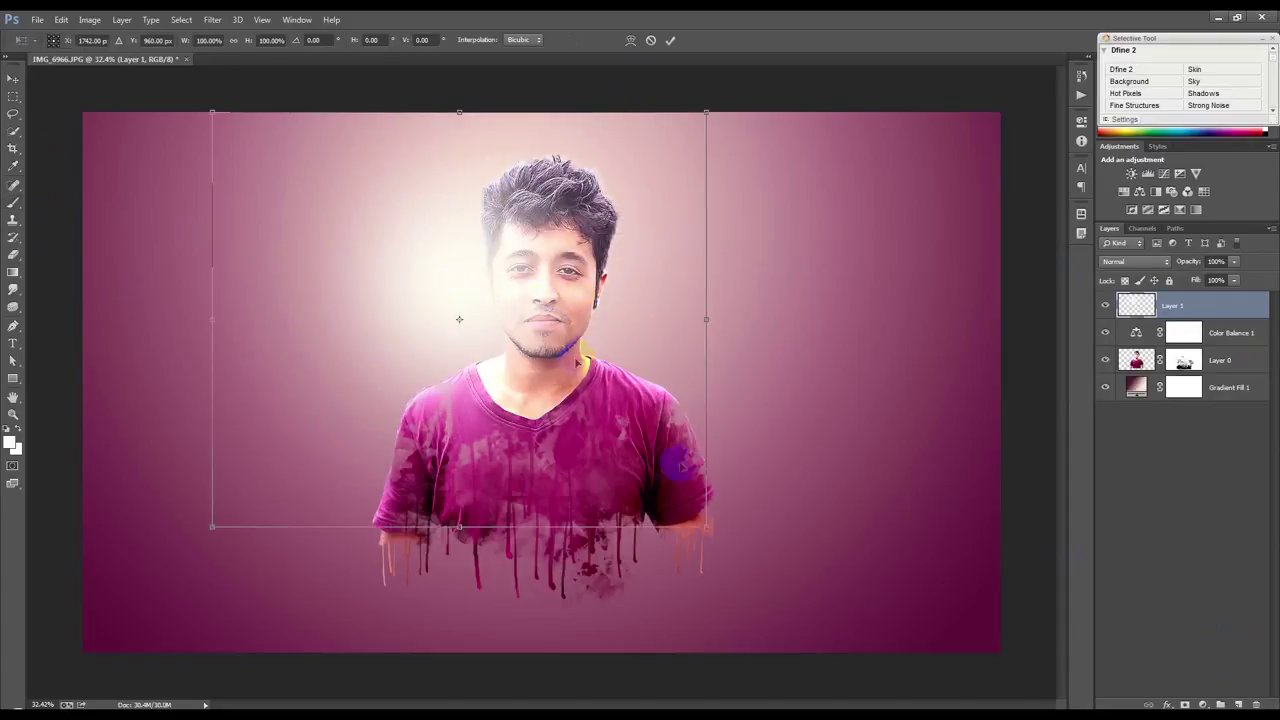
{"action": "left_click_drag", "start_coordinate": [700, 523], "coordinate": [672, 412]}
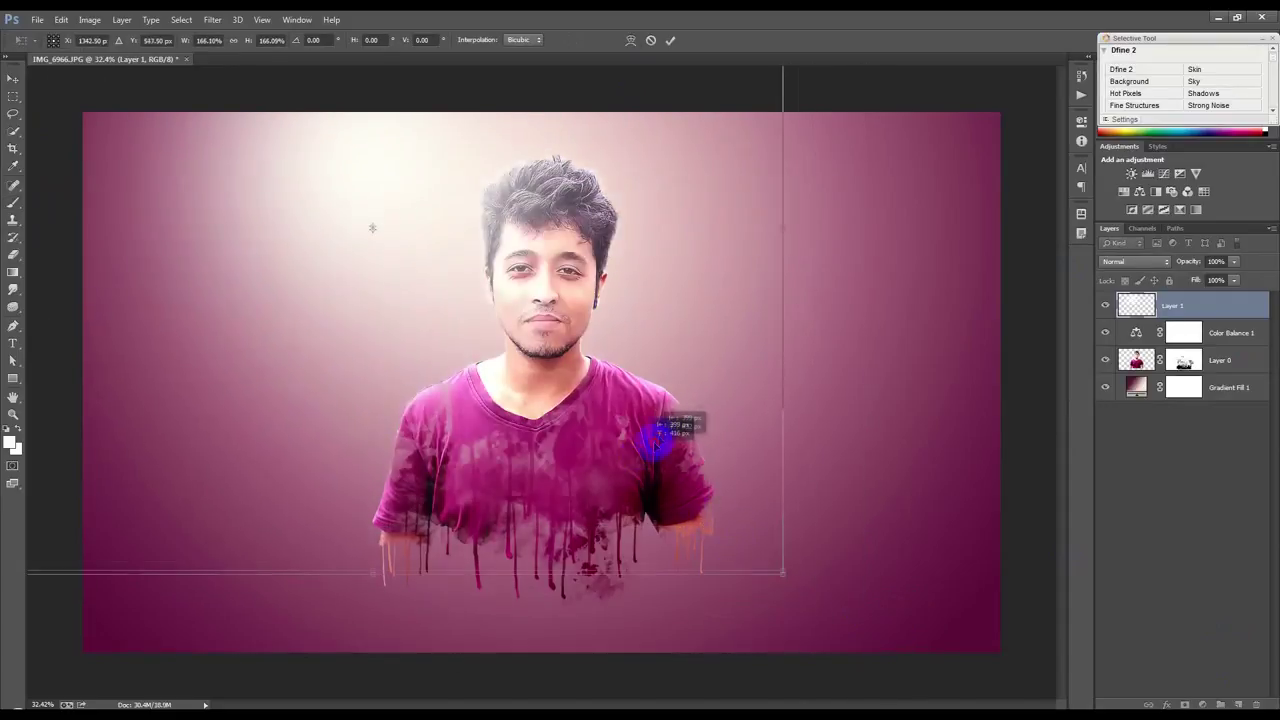
{"action": "left_click_drag", "start_coordinate": [672, 412], "coordinate": [690, 425]}
{"action": "key", "text": "Return"}
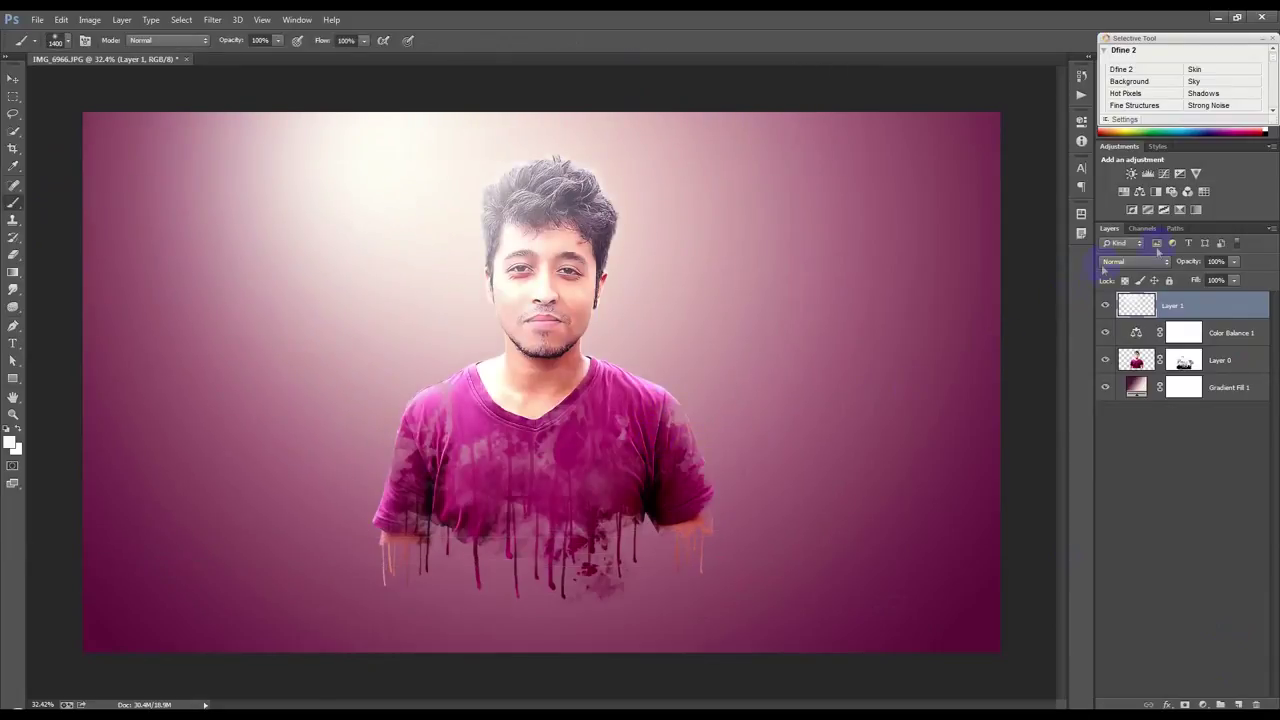
{"action": "left_click_drag", "start_coordinate": [1188, 261], "coordinate": [1152, 266]}
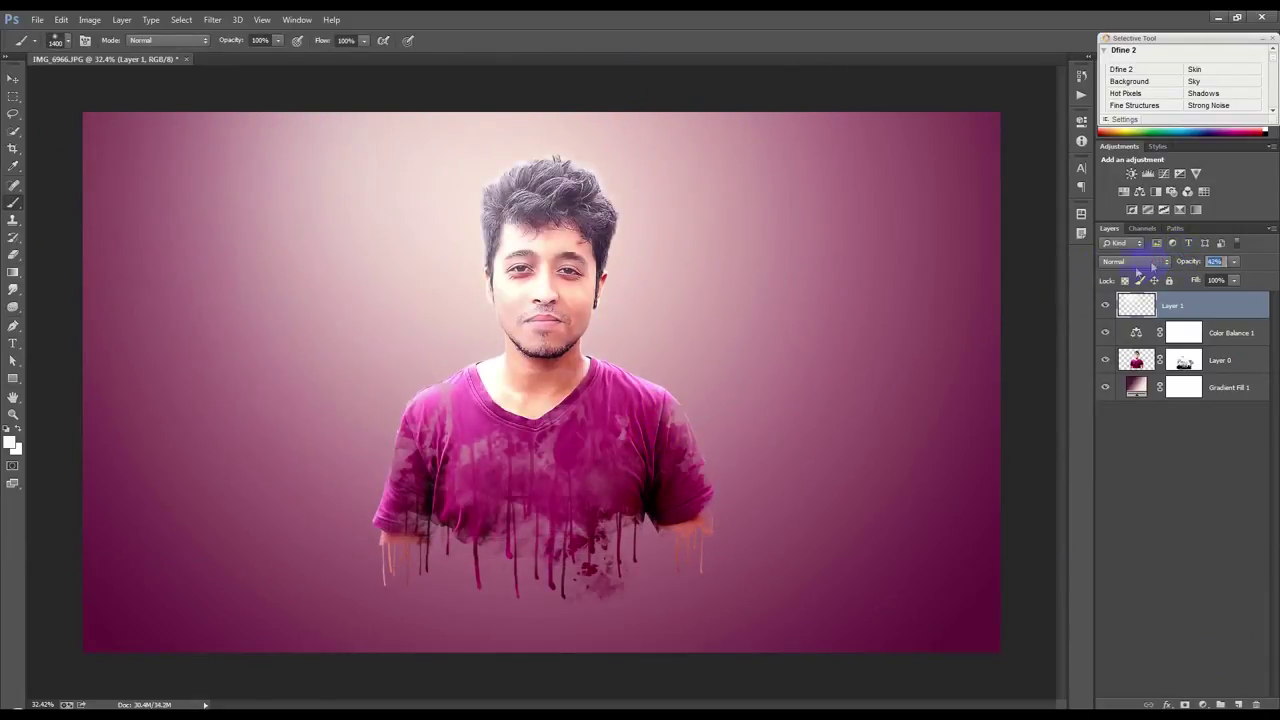
{"action": "left_click", "coordinate": [12, 78]}
{"action": "scroll", "coordinate": [430, 383], "scroll_direction": "up", "scroll_amount": 1}
{"action": "scroll", "coordinate": [430, 383], "scroll_direction": "down", "scroll_amount": 2}
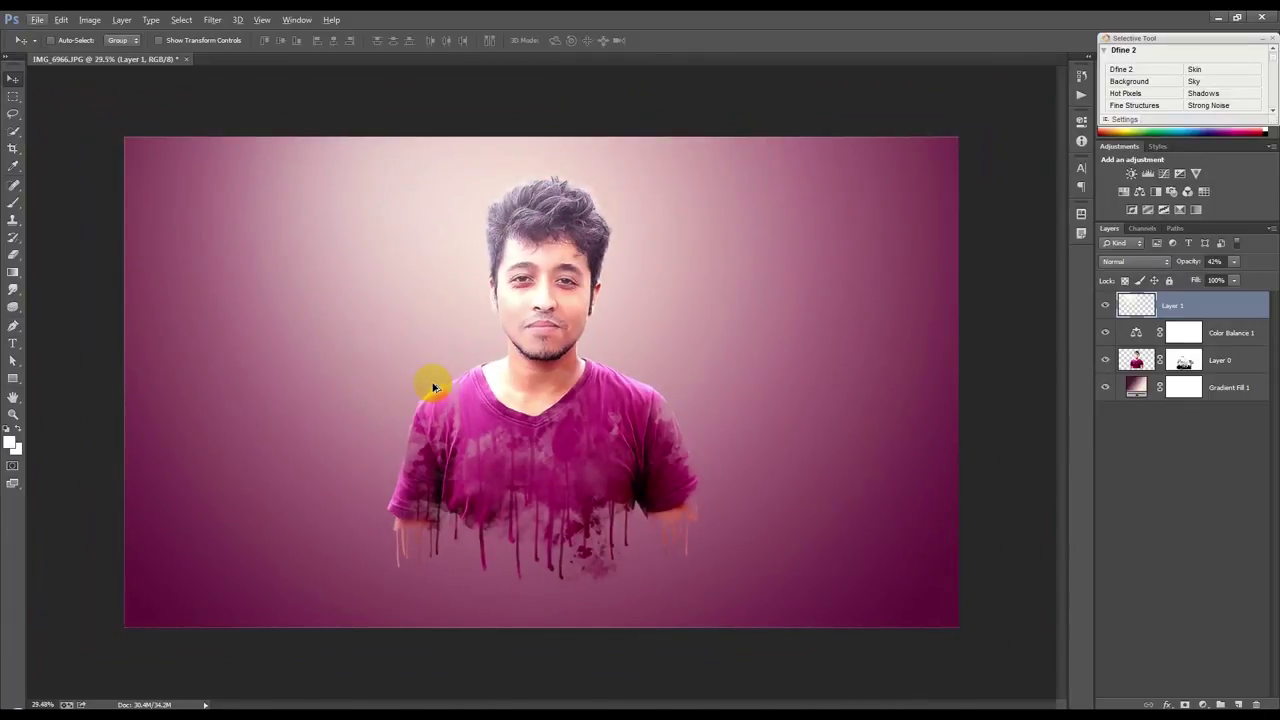
Step: Set Gradient Fill 1 to 139% scale and 24.78 angle centred on the face, then stamp visible layers
{"action": "double_click", "coordinate": [1134, 387]}
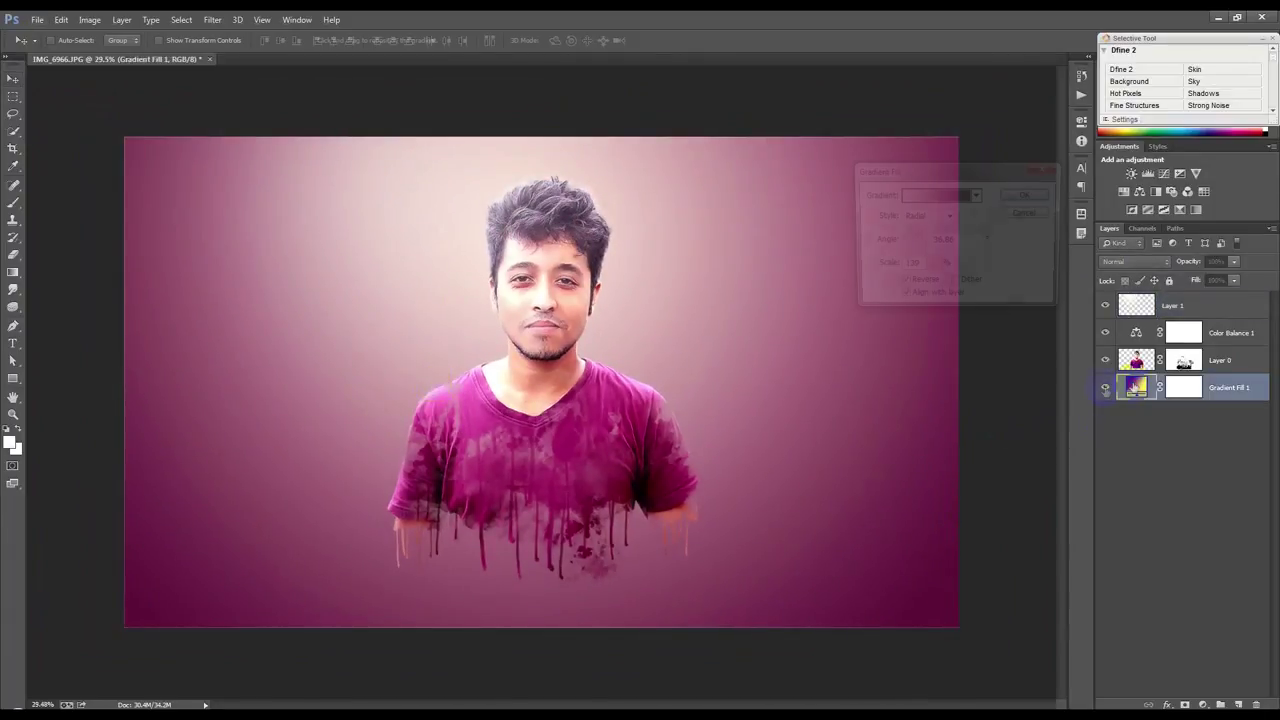
{"action": "left_click", "coordinate": [931, 265]}
{"action": "left_click_drag", "start_coordinate": [934, 284], "coordinate": [931, 283]}
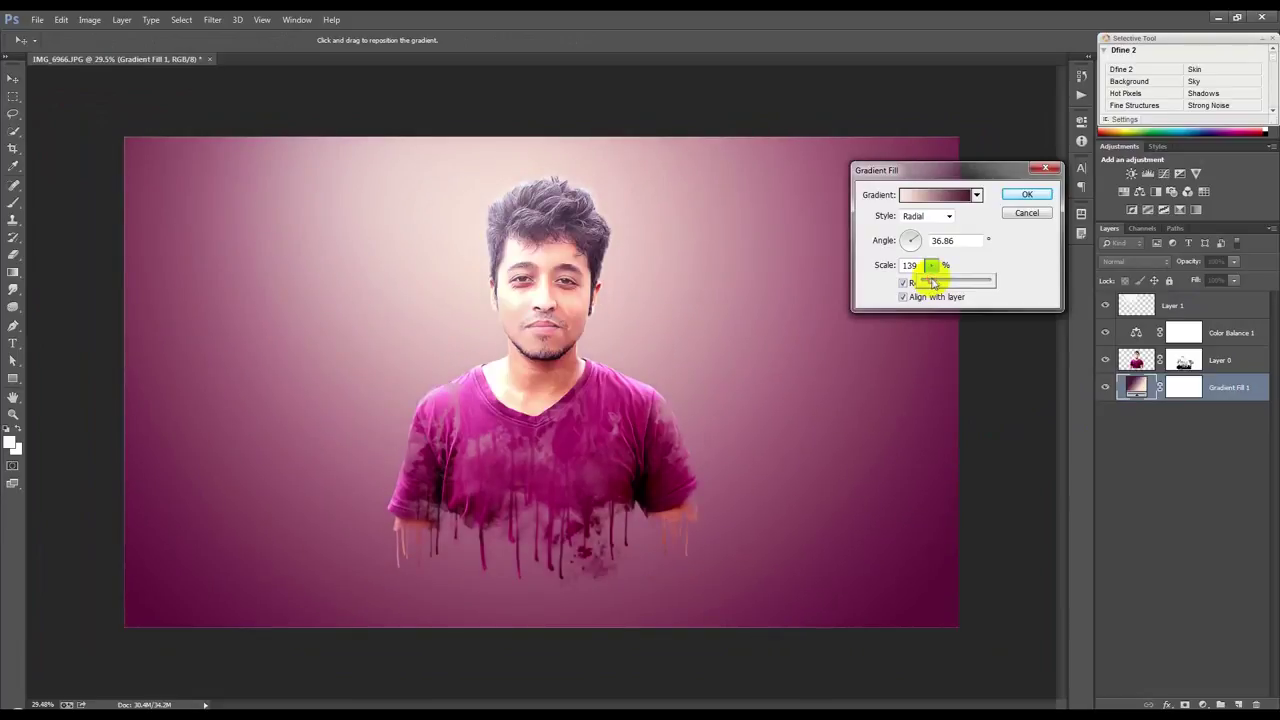
{"action": "left_click_drag", "start_coordinate": [914, 242], "coordinate": [920, 243]}
{"action": "mouse_move", "coordinate": [529, 314]}
{"action": "left_mouse_down"}
{"action": "mouse_move", "coordinate": [573, 307]}
{"action": "mouse_move", "coordinate": [508, 266]}
{"action": "mouse_move", "coordinate": [523, 298]}
{"action": "left_mouse_up"}
{"action": "left_click", "coordinate": [1027, 194]}
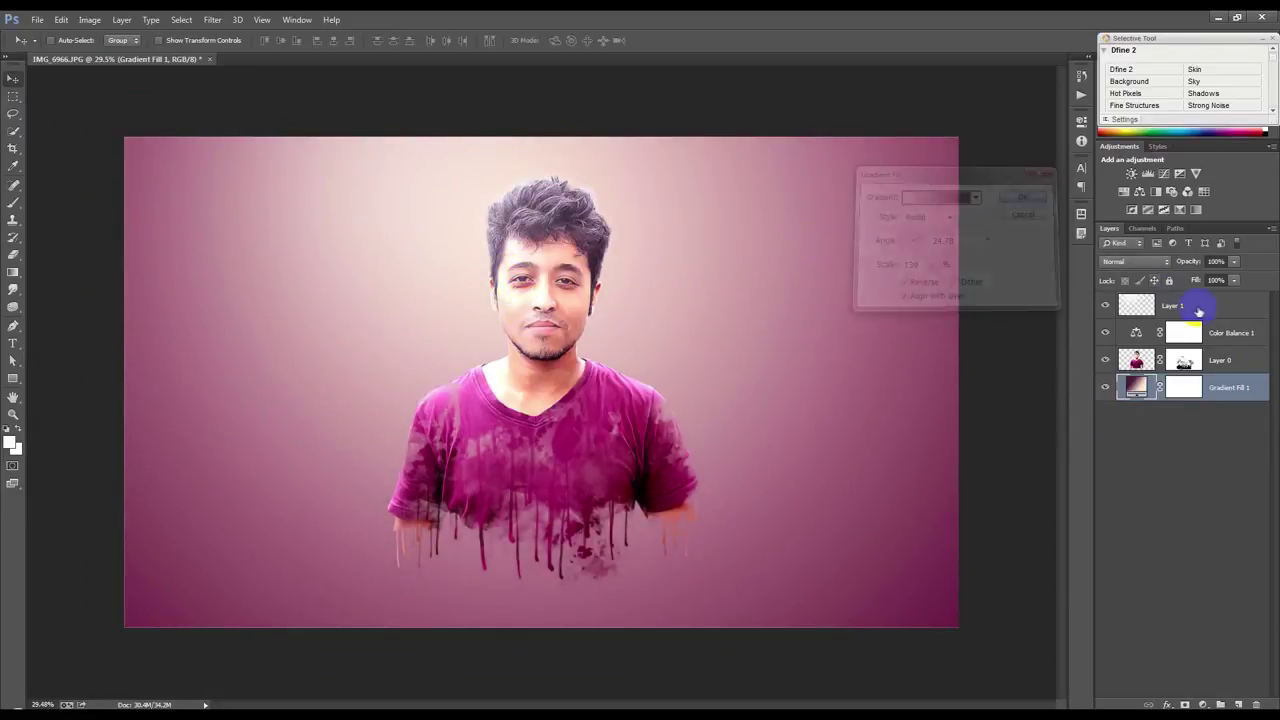
{"action": "left_click", "coordinate": [1189, 308]}
{"action": "key", "text": "ctrl+alt+shift+e"}
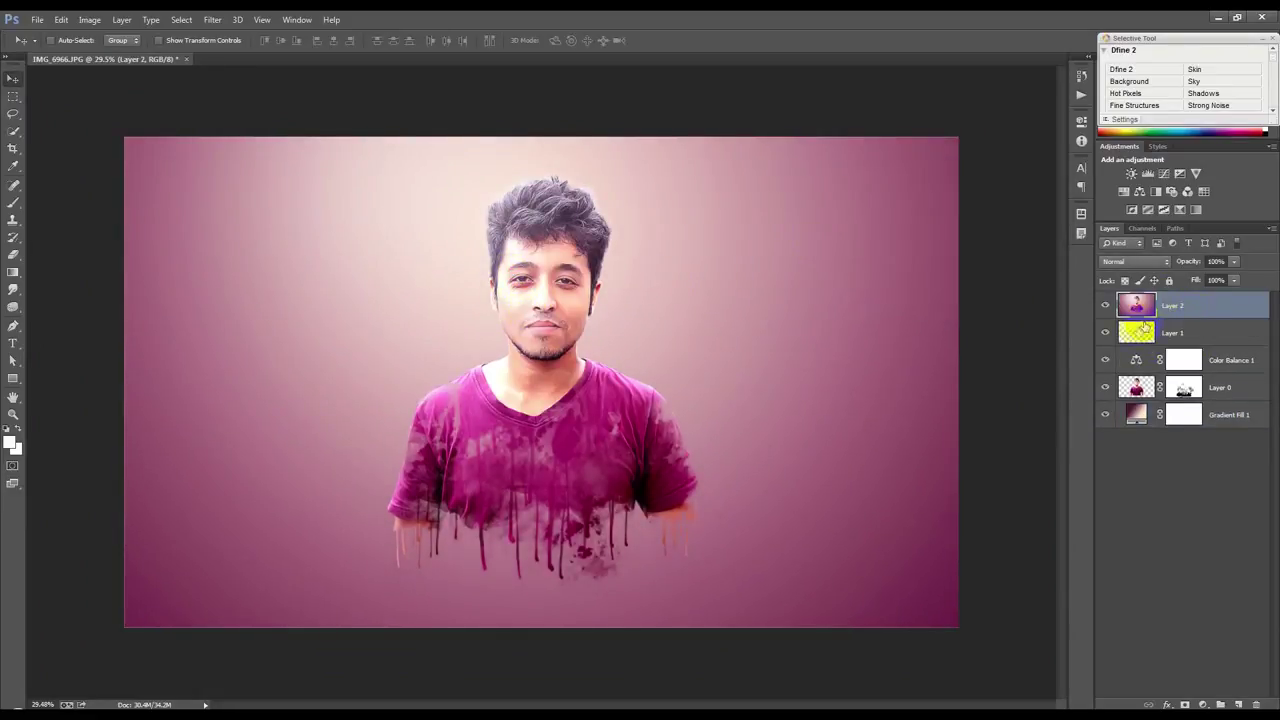
Step: Apply Nik Collection Viveza 2 to the merged layer with Structure at about 68%
{"action": "left_click", "coordinate": [212, 19]}
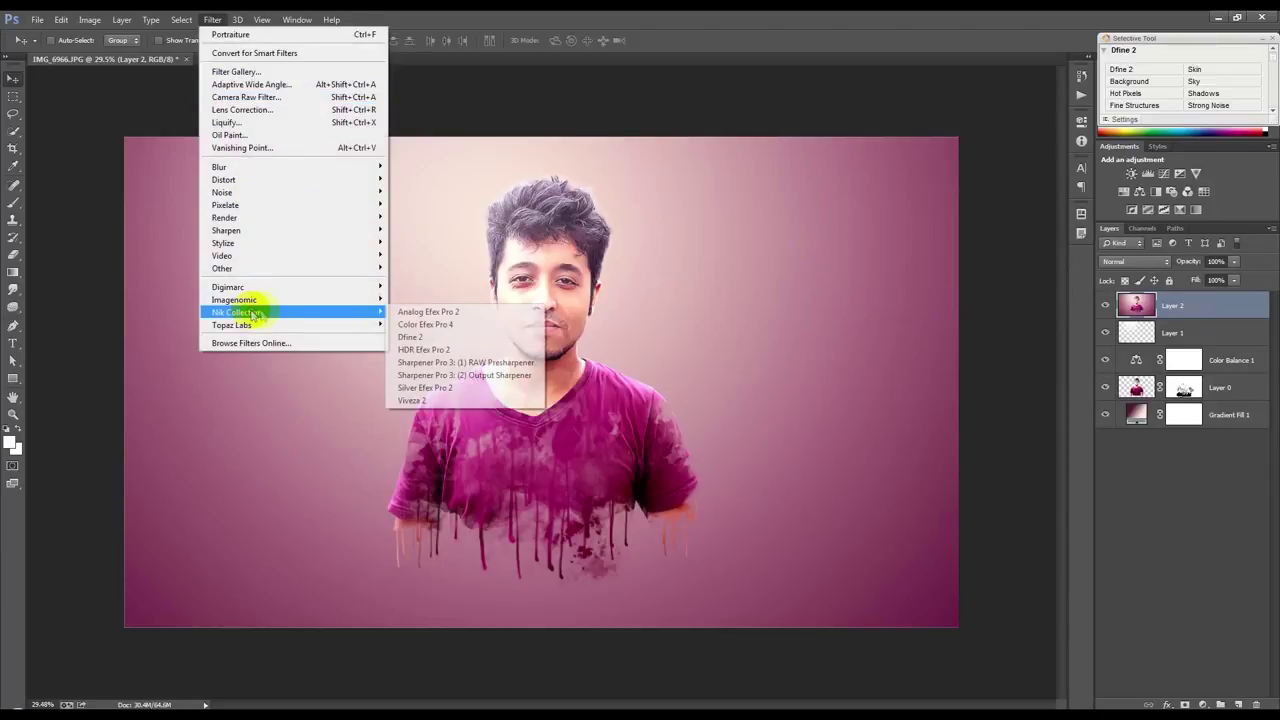
{"action": "left_click", "coordinate": [425, 396]}
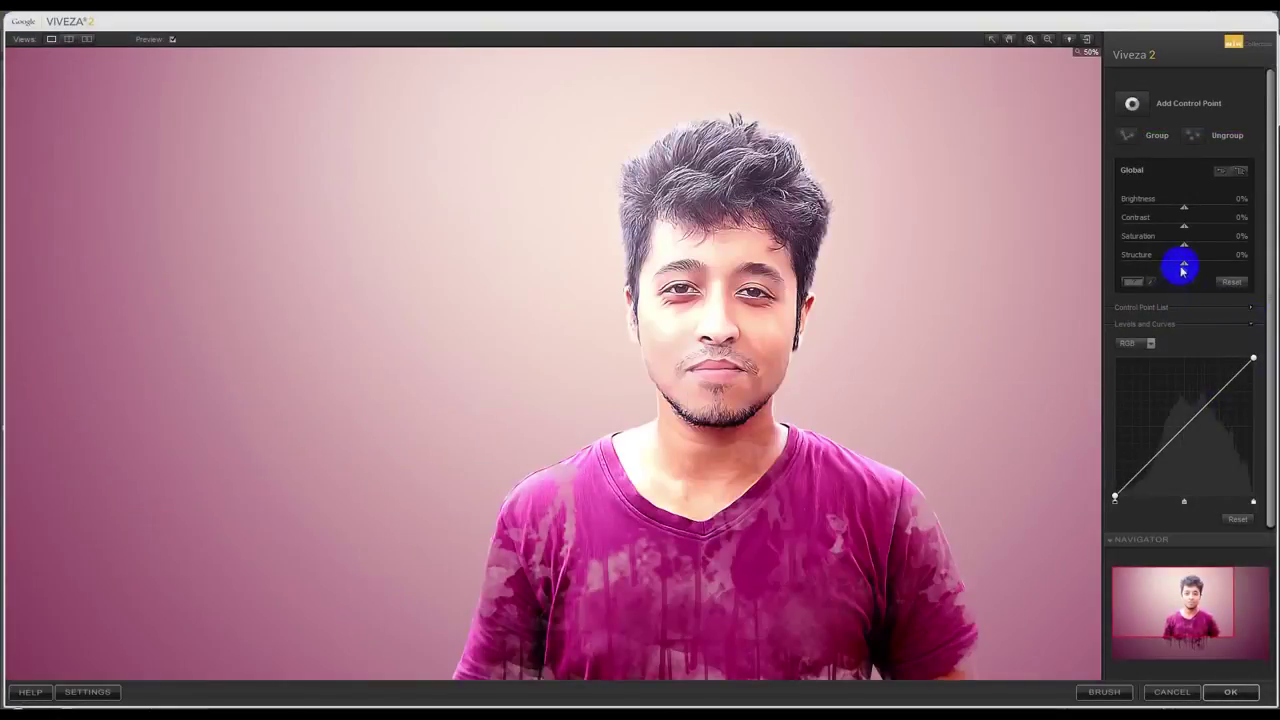
{"action": "left_click_drag", "start_coordinate": [1183, 268], "coordinate": [1233, 266]}
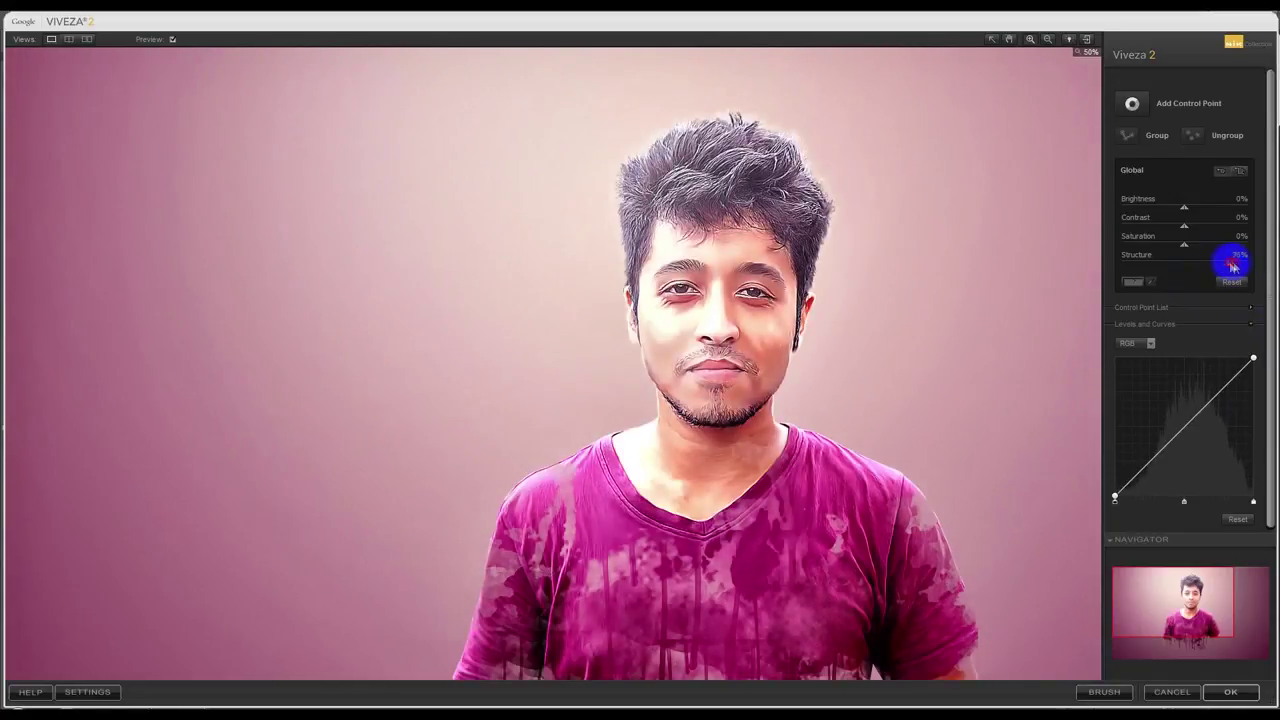
{"action": "left_click_drag", "start_coordinate": [1233, 267], "coordinate": [1193, 246]}
{"action": "left_click", "coordinate": [1228, 692]}
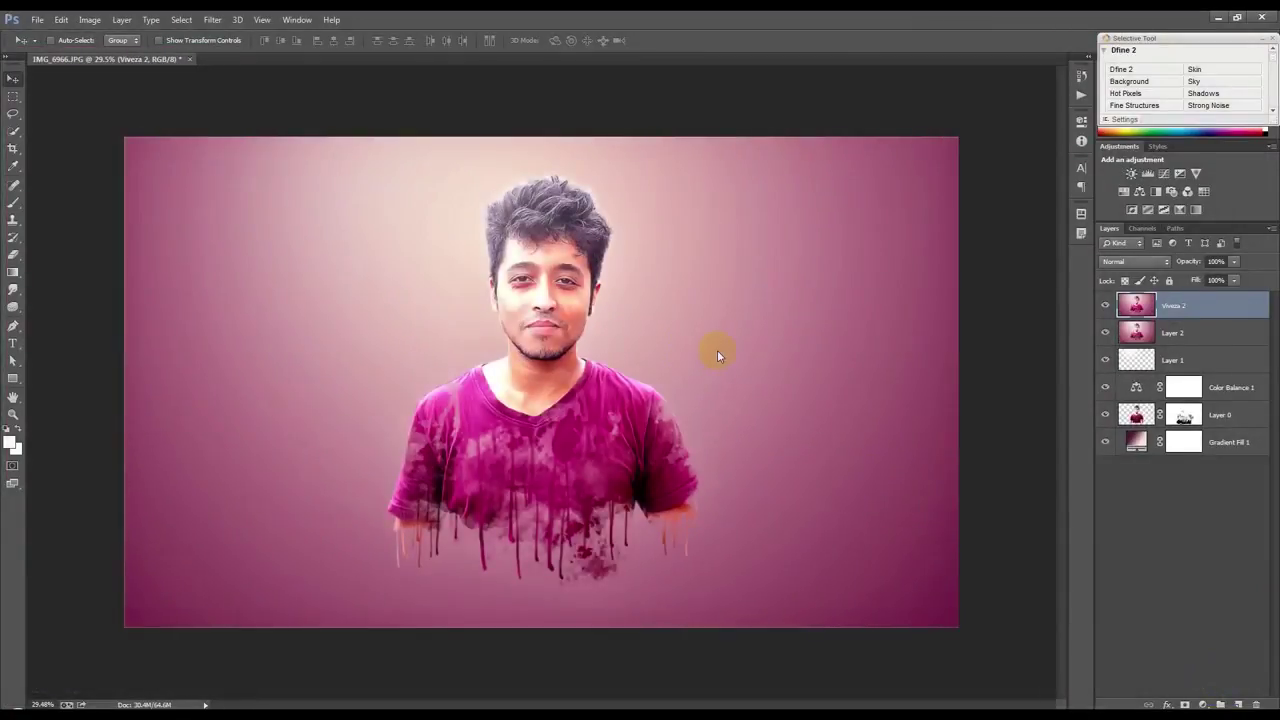
Step: Set Oil Paint to Shine 0, Stylization 6.04, Cleanliness 1.85, Scale 5.84 and Angular Direction 360
{"action": "left_click", "coordinate": [212, 19]}
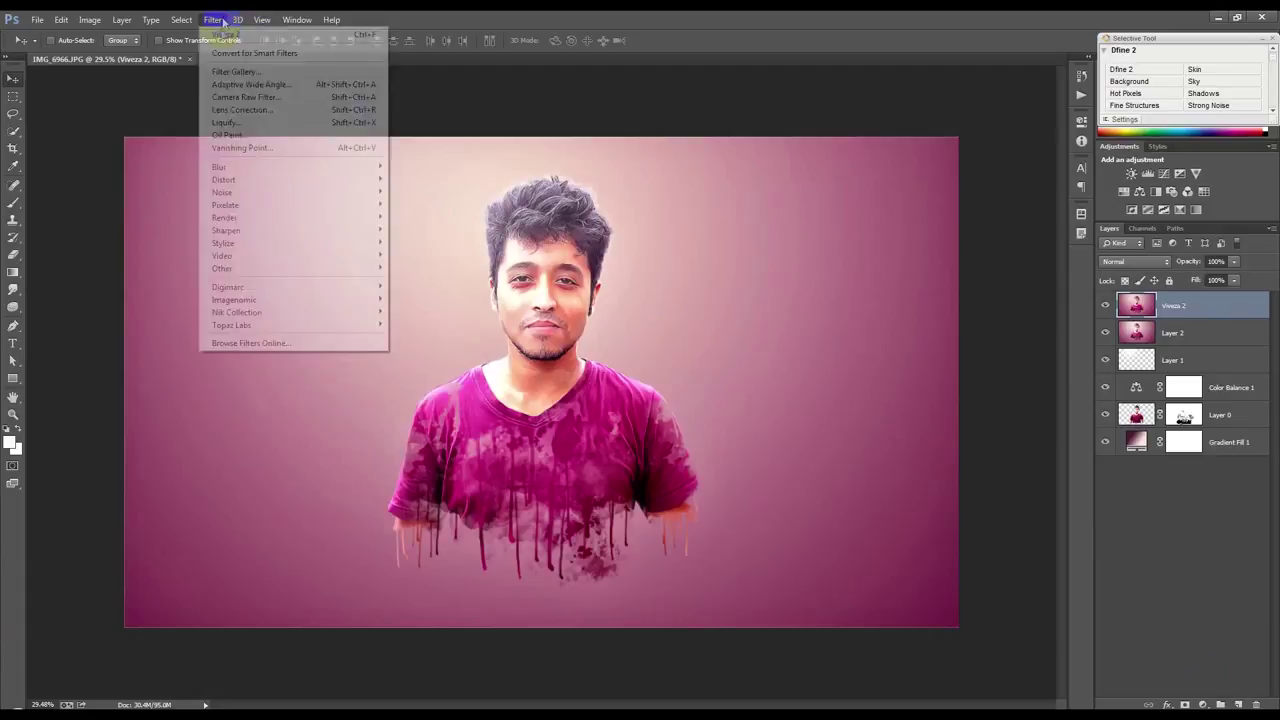
{"action": "left_click", "coordinate": [228, 134]}
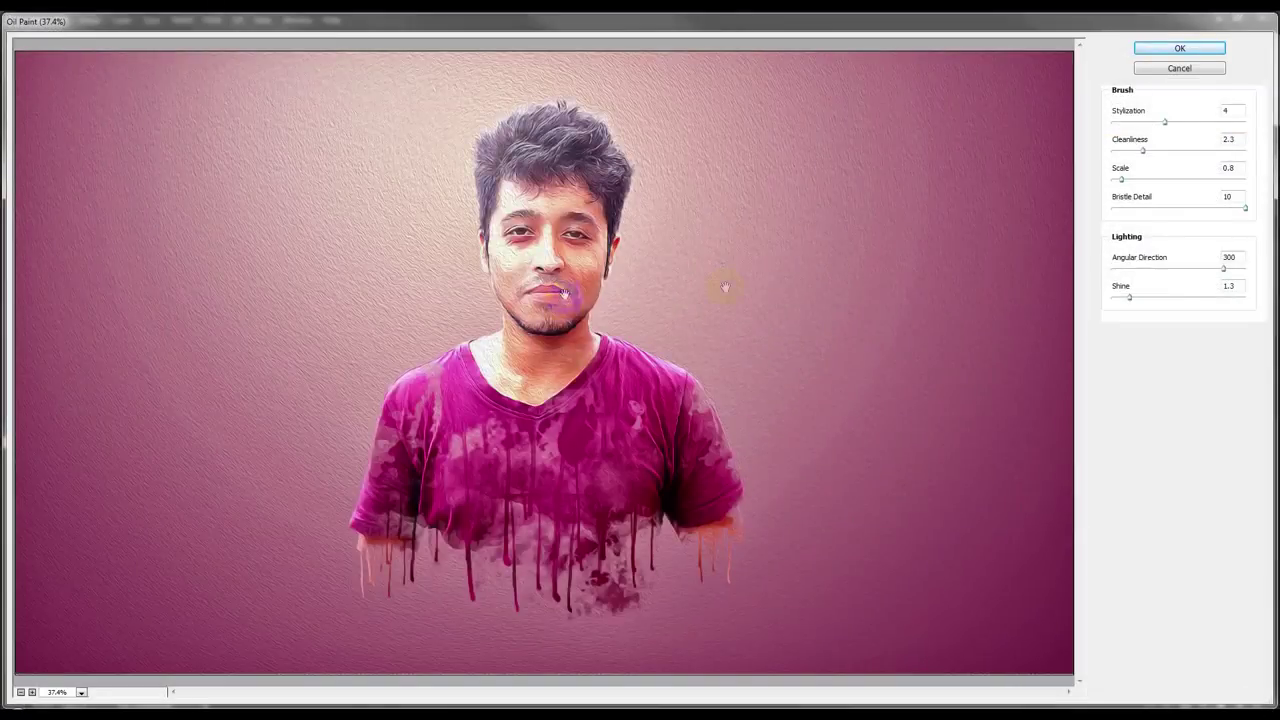
{"action": "left_click_drag", "start_coordinate": [1129, 297], "coordinate": [1072, 300]}
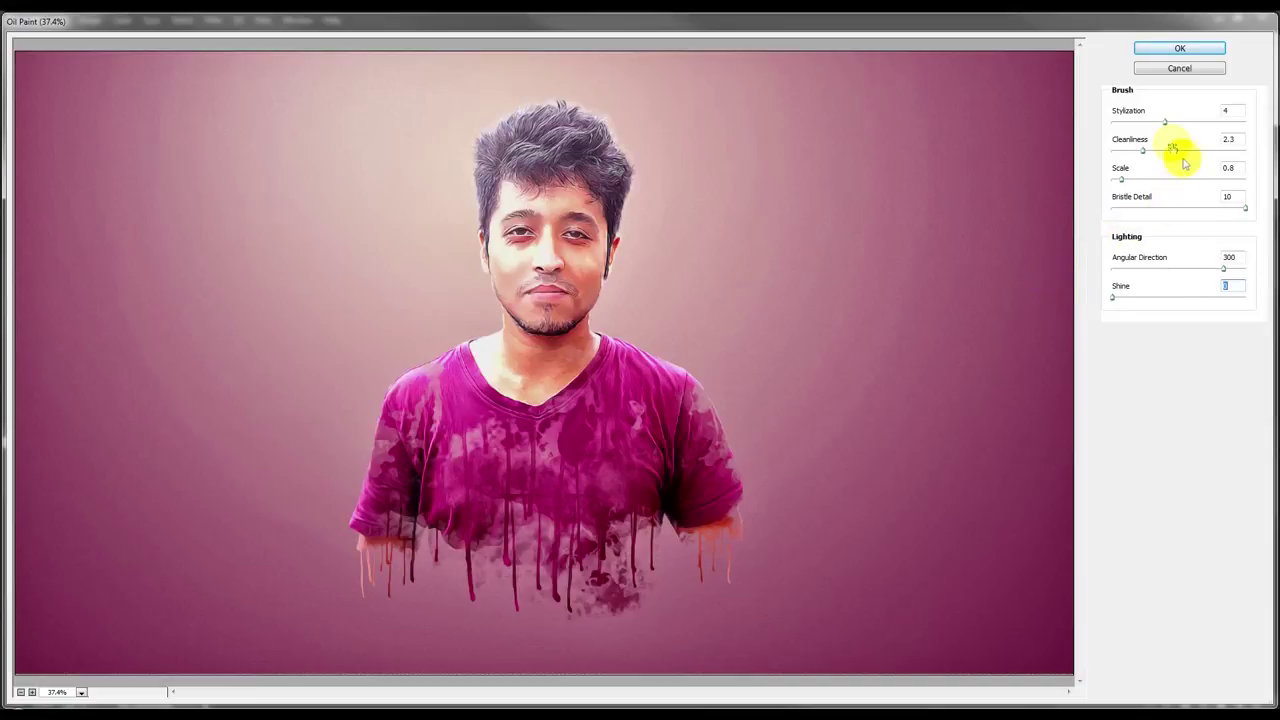
{"action": "mouse_move", "coordinate": [1164, 121]}
{"action": "left_mouse_down"}
{"action": "mouse_move", "coordinate": [1205, 123]}
{"action": "mouse_move", "coordinate": [1180, 121]}
{"action": "mouse_move", "coordinate": [1193, 122]}
{"action": "left_mouse_up"}
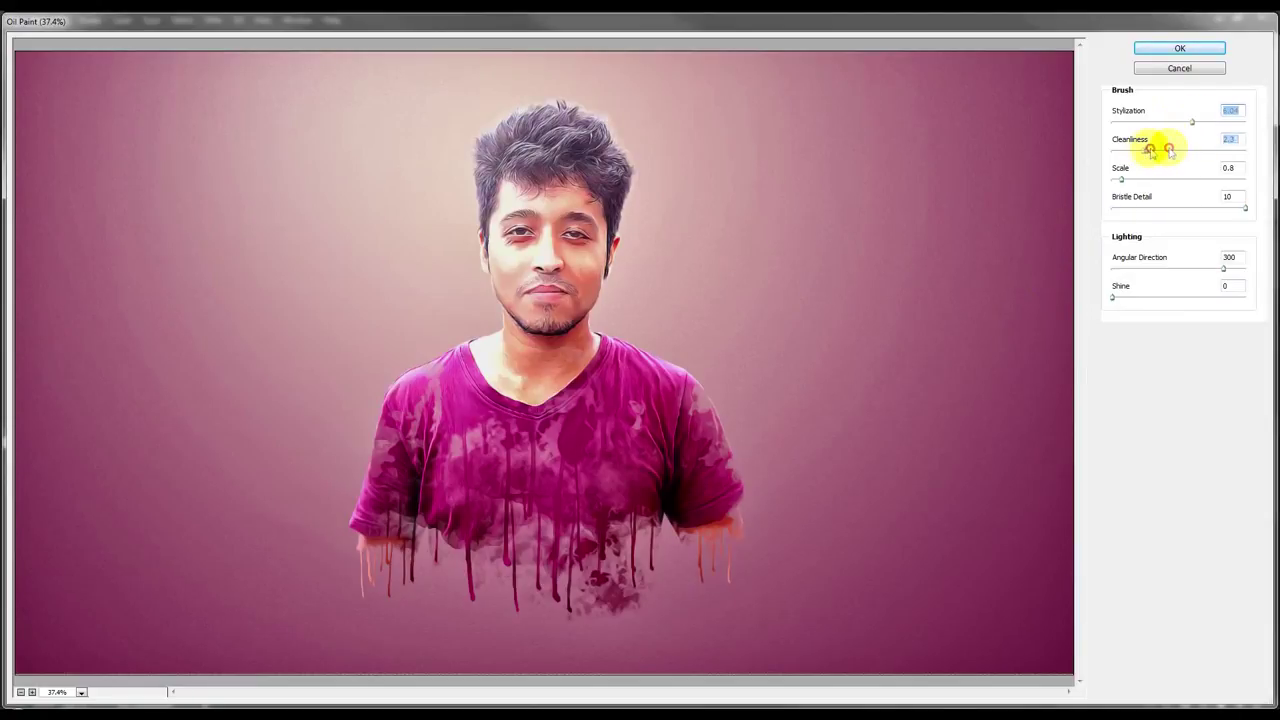
{"action": "mouse_move", "coordinate": [1143, 150]}
{"action": "left_mouse_down"}
{"action": "mouse_move", "coordinate": [1122, 150]}
{"action": "mouse_move", "coordinate": [1137, 150]}
{"action": "mouse_move", "coordinate": [1140, 179]}
{"action": "mouse_move", "coordinate": [1189, 179]}
{"action": "left_mouse_up"}
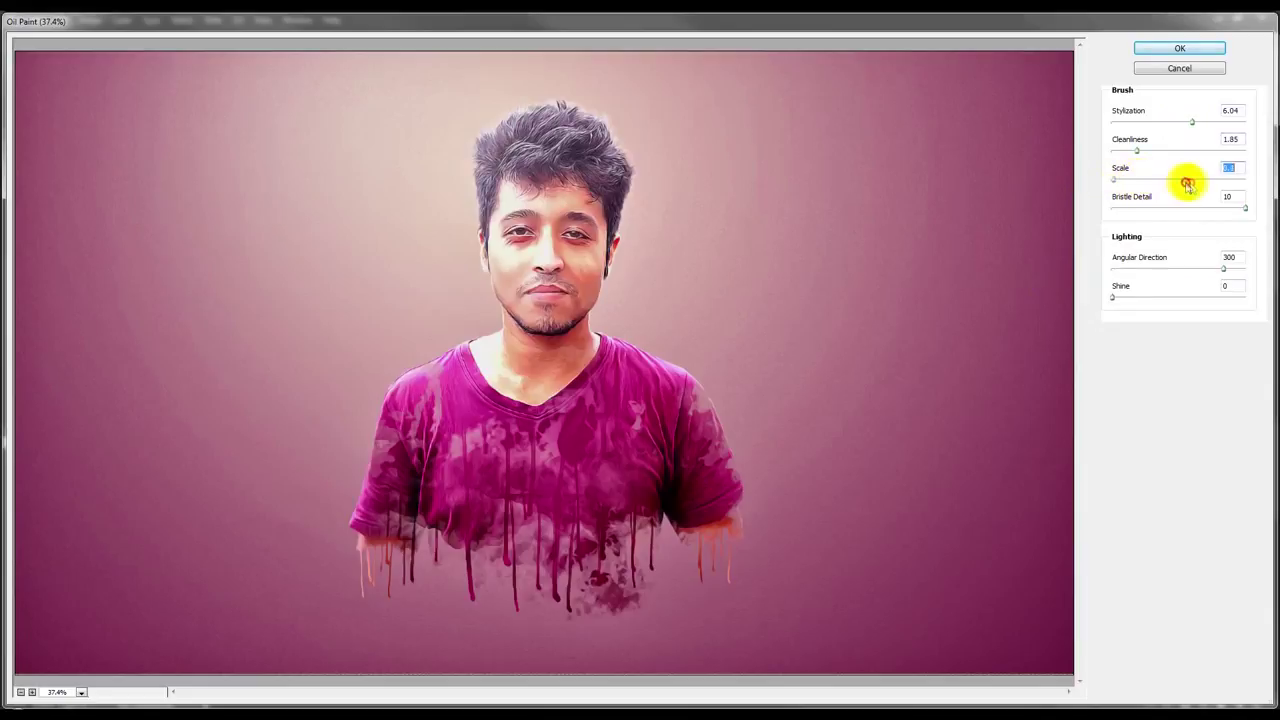
{"action": "mouse_move", "coordinate": [1248, 210]}
{"action": "left_mouse_down"}
{"action": "mouse_move", "coordinate": [1163, 209]}
{"action": "mouse_move", "coordinate": [1260, 209]}
{"action": "left_mouse_up"}
{"action": "mouse_move", "coordinate": [1222, 268]}
{"action": "left_mouse_down"}
{"action": "mouse_move", "coordinate": [1162, 270]}
{"action": "mouse_move", "coordinate": [1246, 270]}
{"action": "left_mouse_up"}
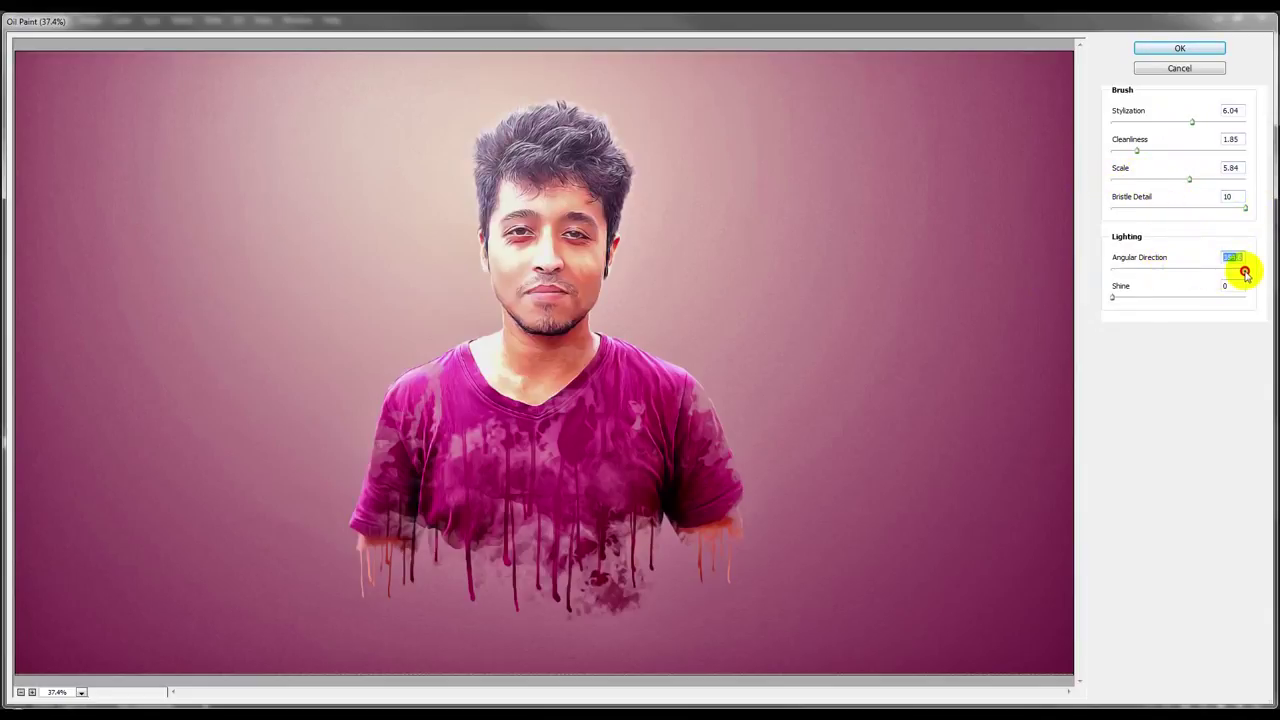
{"action": "left_click_drag", "start_coordinate": [1191, 121], "coordinate": [1182, 121]}
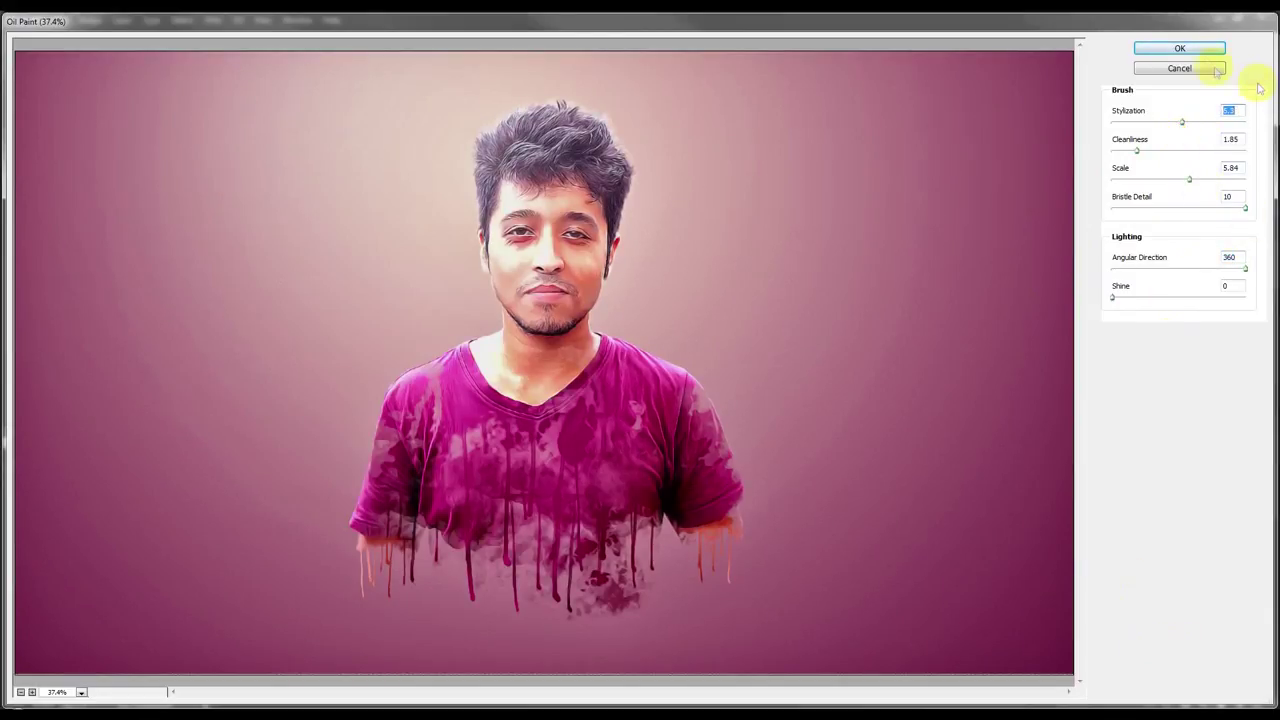
Step: Apply the Oil Paint settings to the Viveza 2 layer
{"action": "left_click", "coordinate": [1190, 48]}
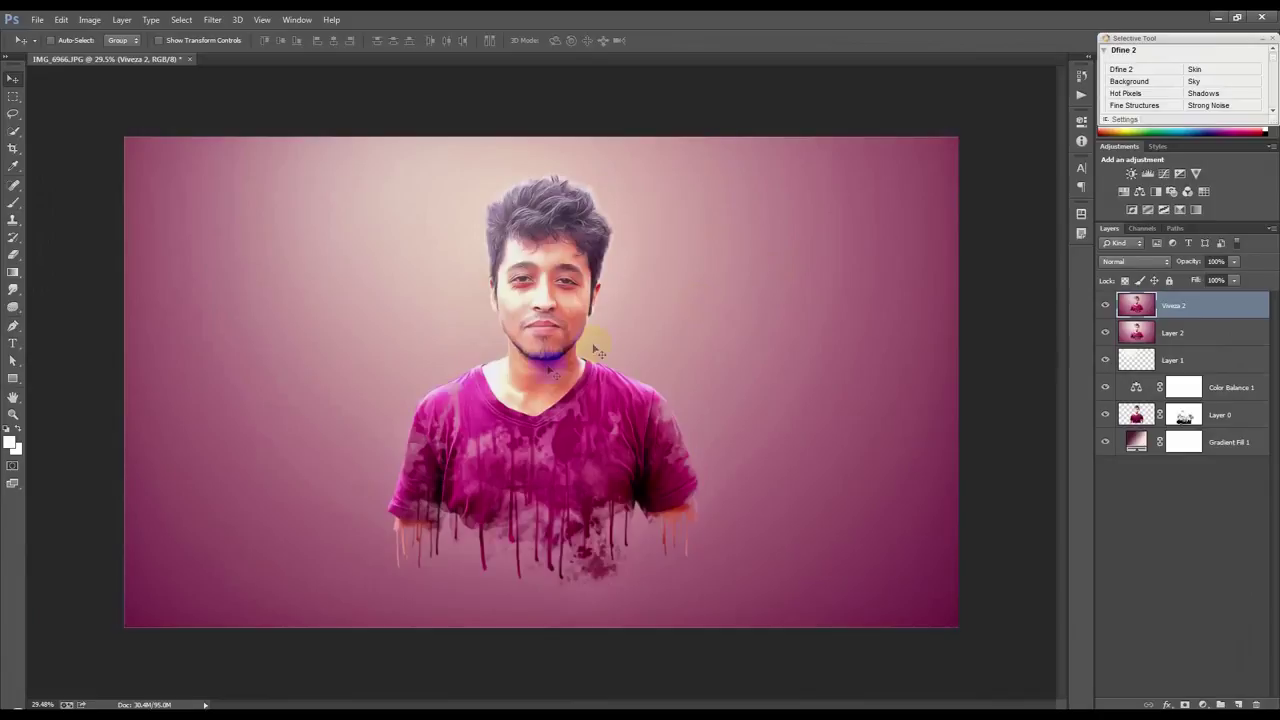
{"action": "scroll", "coordinate": [549, 373], "scroll_direction": "up", "scroll_amount": 1}
{"action": "scroll", "coordinate": [546, 370], "scroll_direction": "down", "scroll_amount": 1}
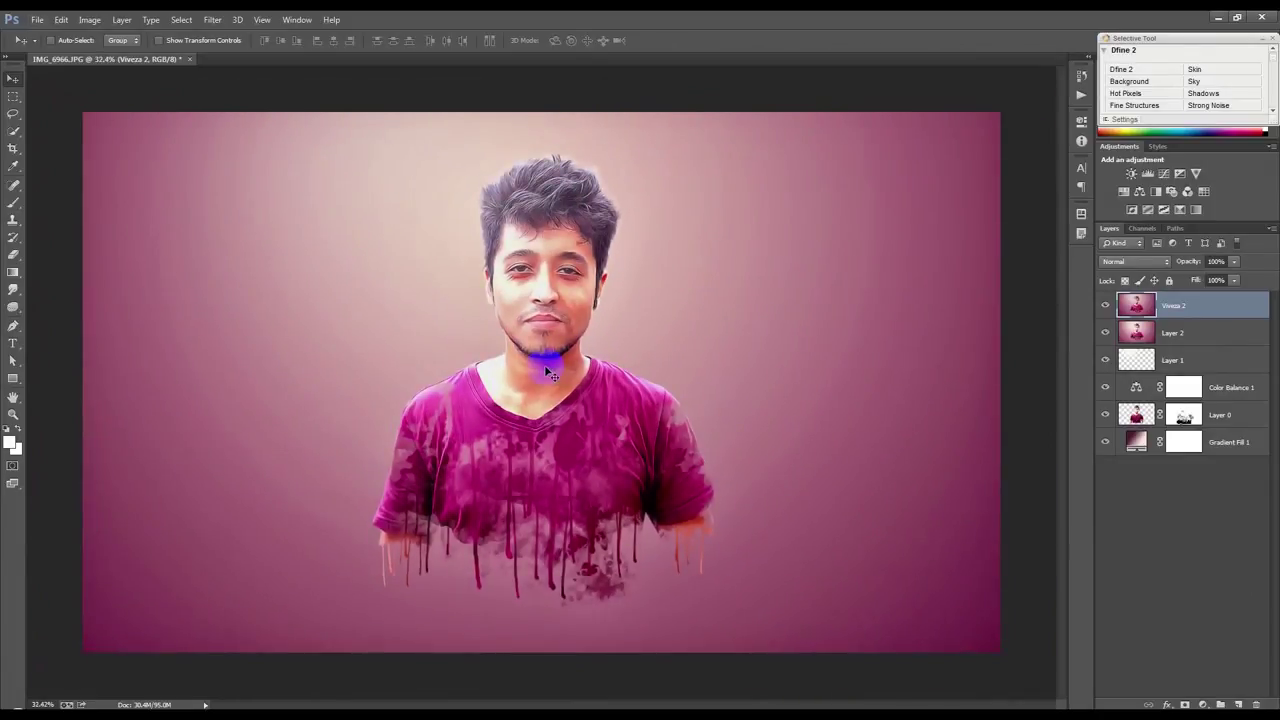
{"action": "left_click", "coordinate": [212, 19]}
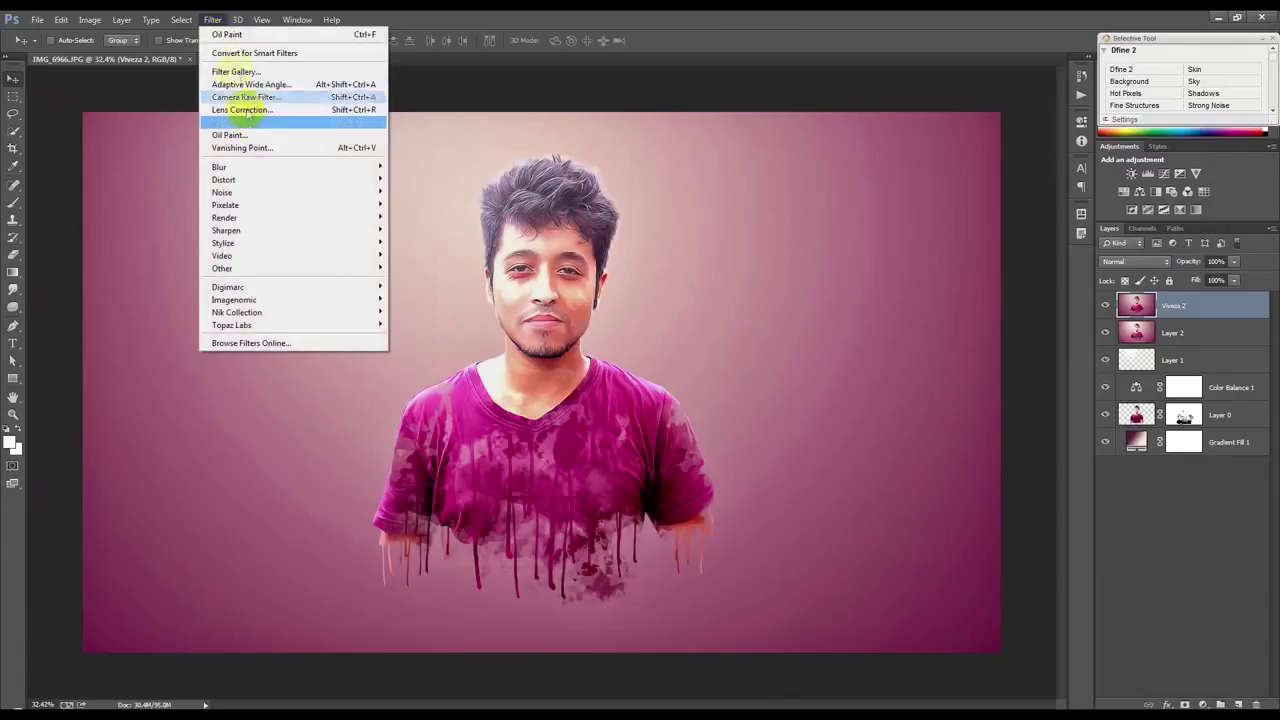
Step: Open the Filter Gallery with the preview zoomed to 33.3%
{"action": "left_click", "coordinate": [236, 72]}
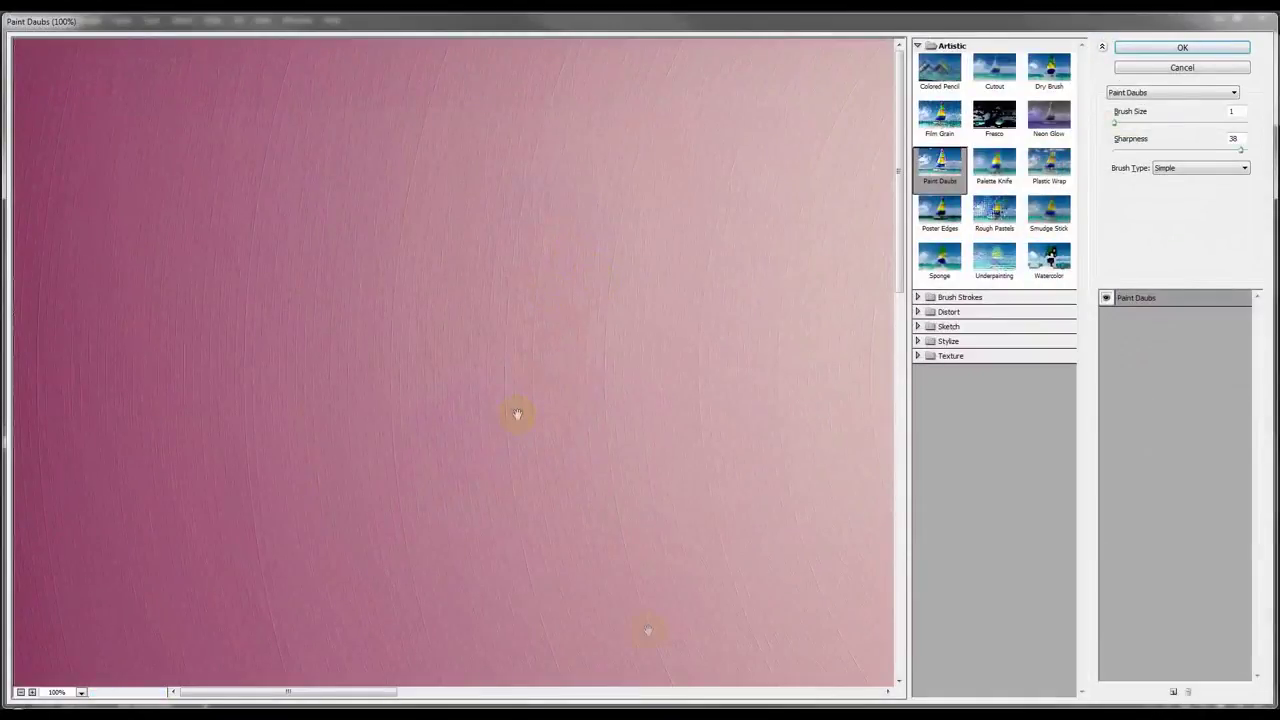
{"action": "left_click", "coordinate": [20, 692]}
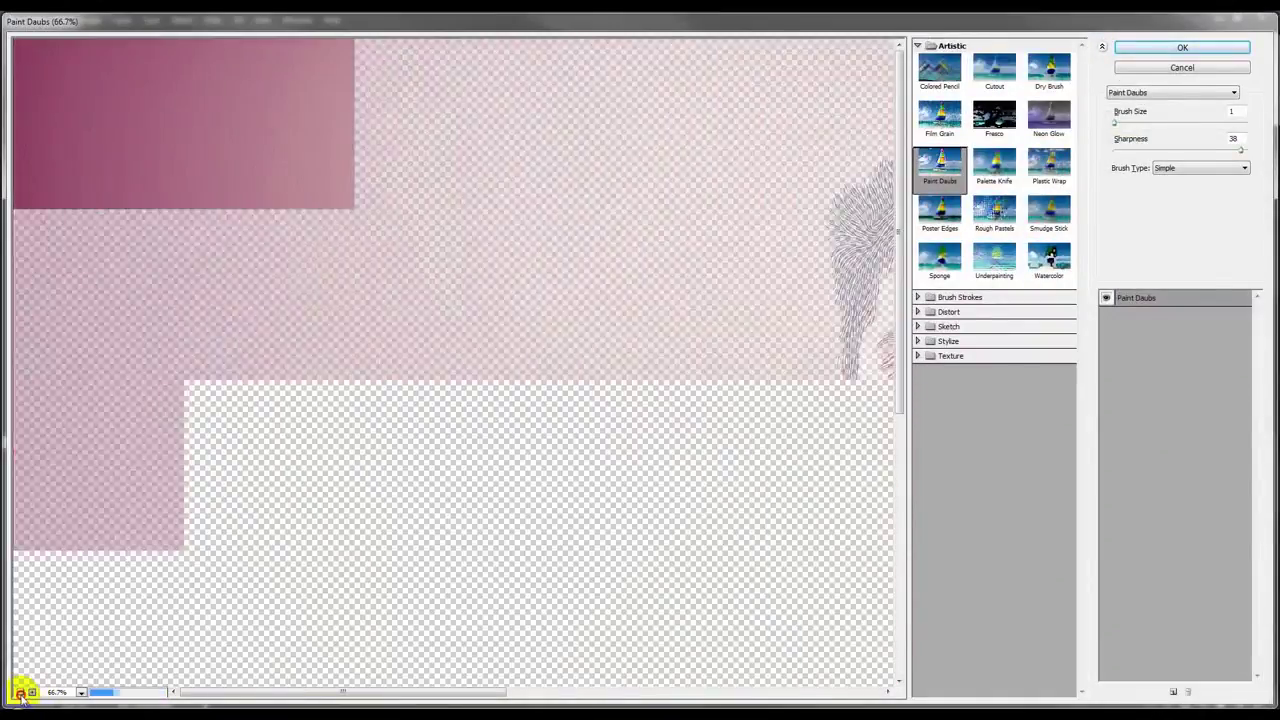
{"action": "left_click", "coordinate": [20, 692]}
{"action": "left_click", "coordinate": [20, 692]}
{"action": "left_click", "coordinate": [20, 692]}
{"action": "left_click", "coordinate": [20, 692]}
{"action": "left_click", "coordinate": [20, 692]}
{"action": "left_click", "coordinate": [31, 692]}
{"action": "left_click", "coordinate": [31, 692]}
{"action": "left_click", "coordinate": [31, 692]}
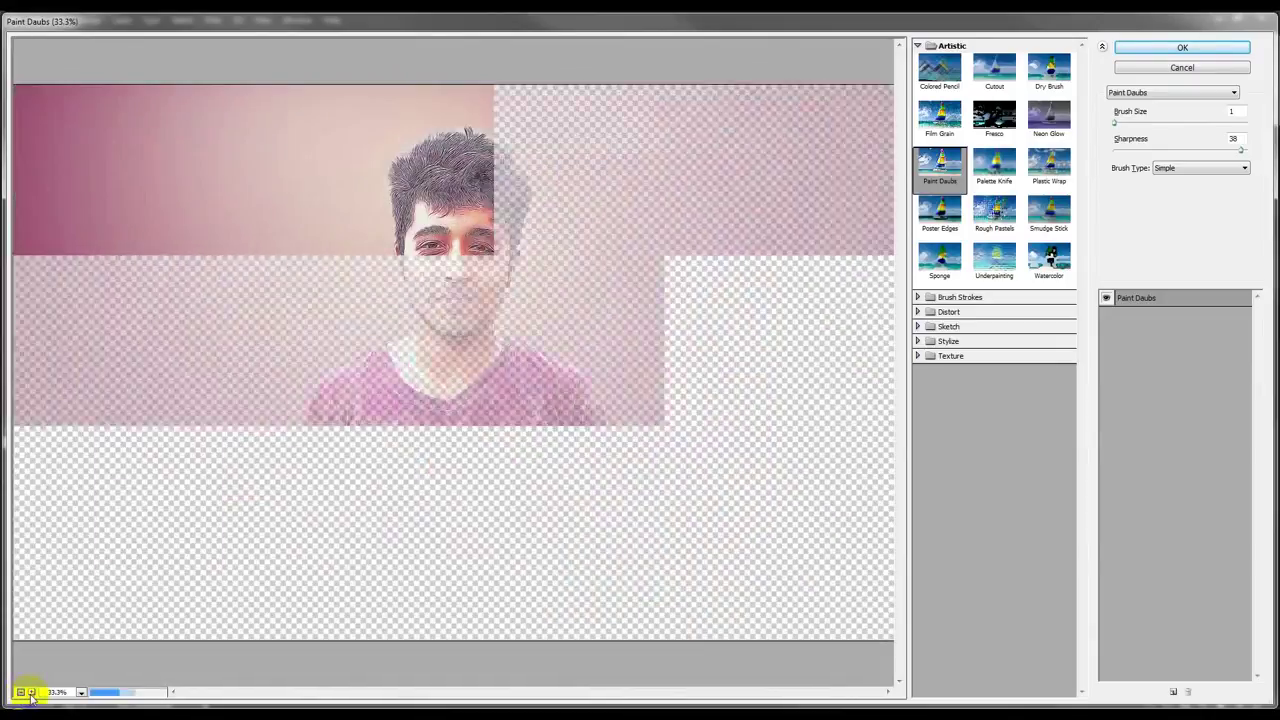
Step: Preview the Artistic effects, from Colored Pencil through Underpainting
{"action": "left_click", "coordinate": [950, 72]}
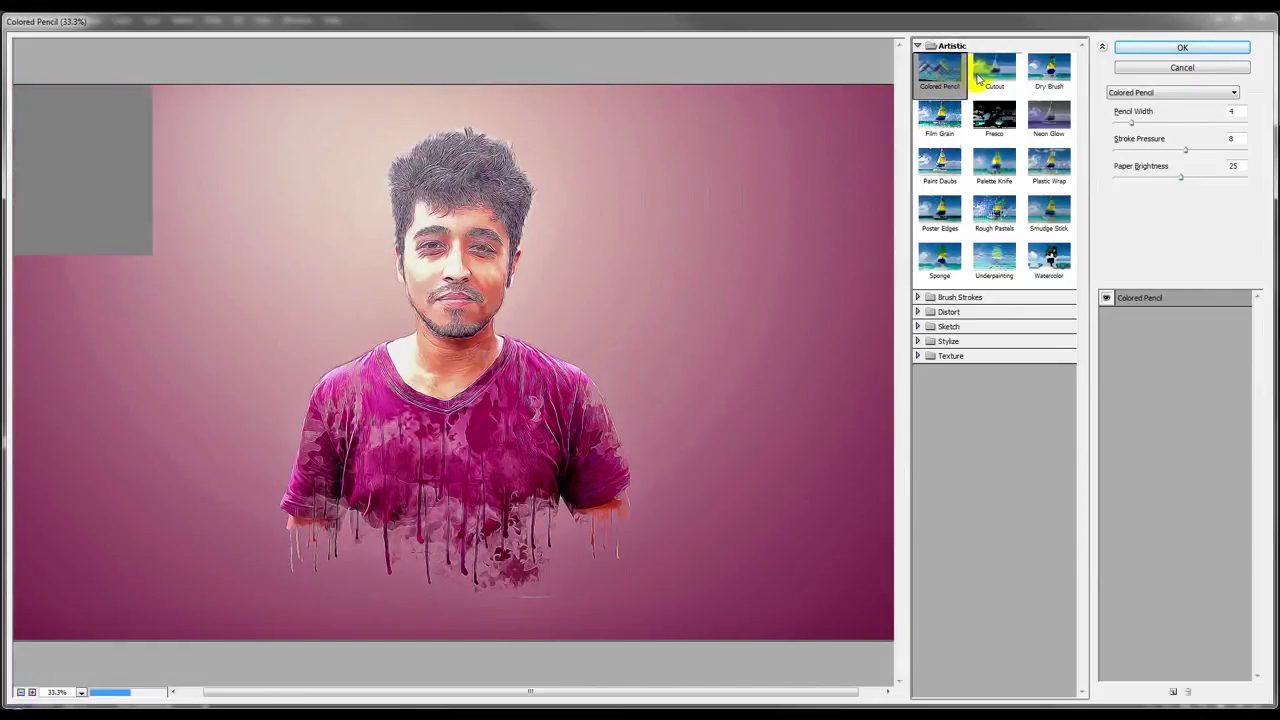
{"action": "left_click", "coordinate": [978, 75]}
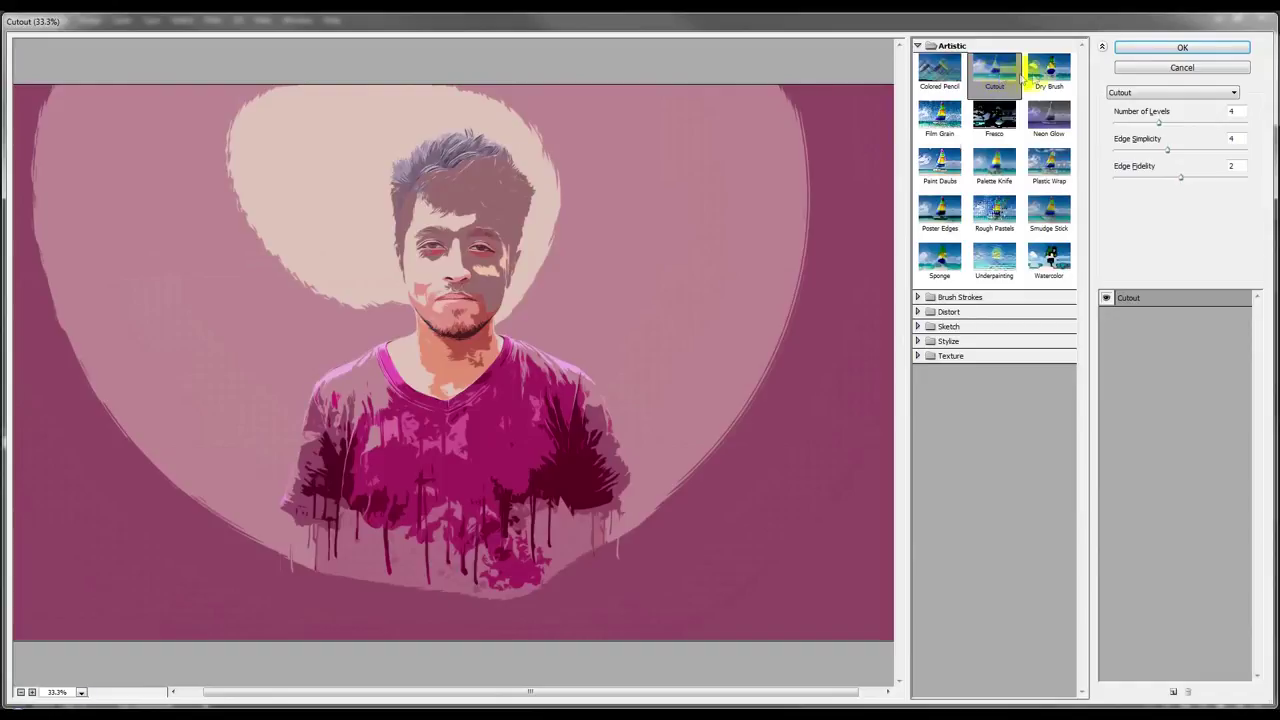
{"action": "left_click", "coordinate": [1040, 72]}
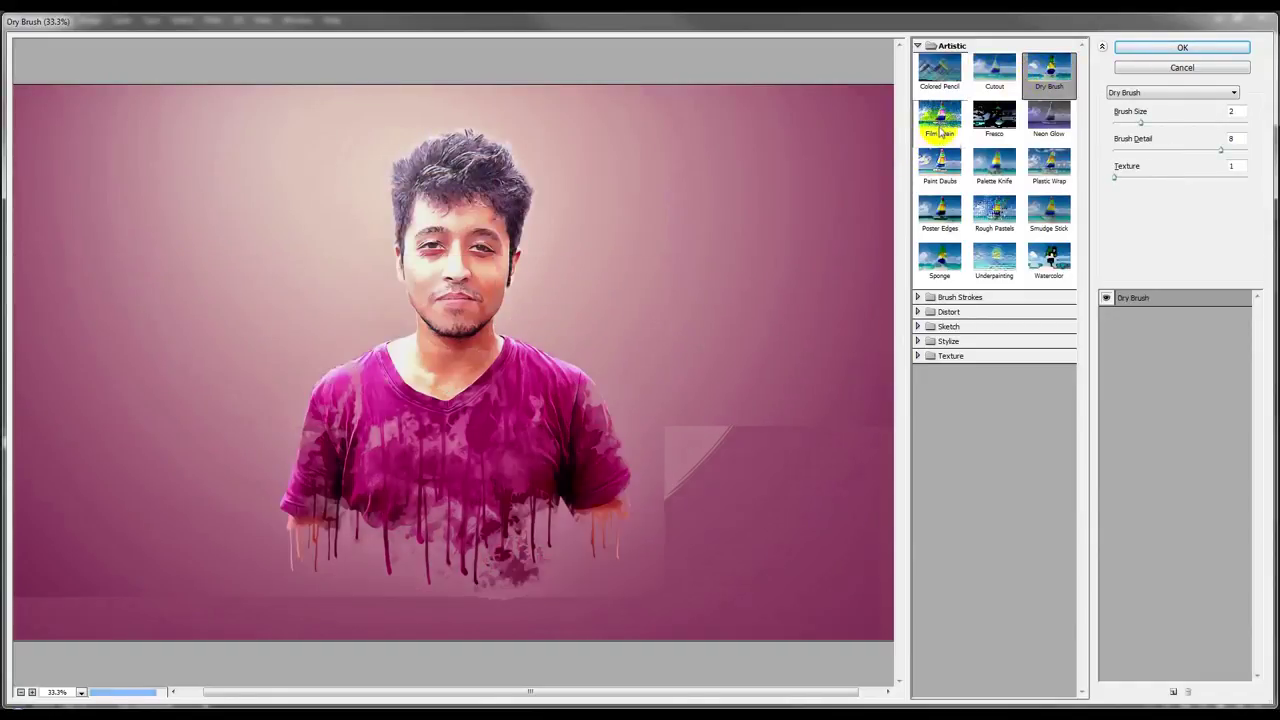
{"action": "left_click", "coordinate": [938, 122]}
{"action": "left_click", "coordinate": [983, 130]}
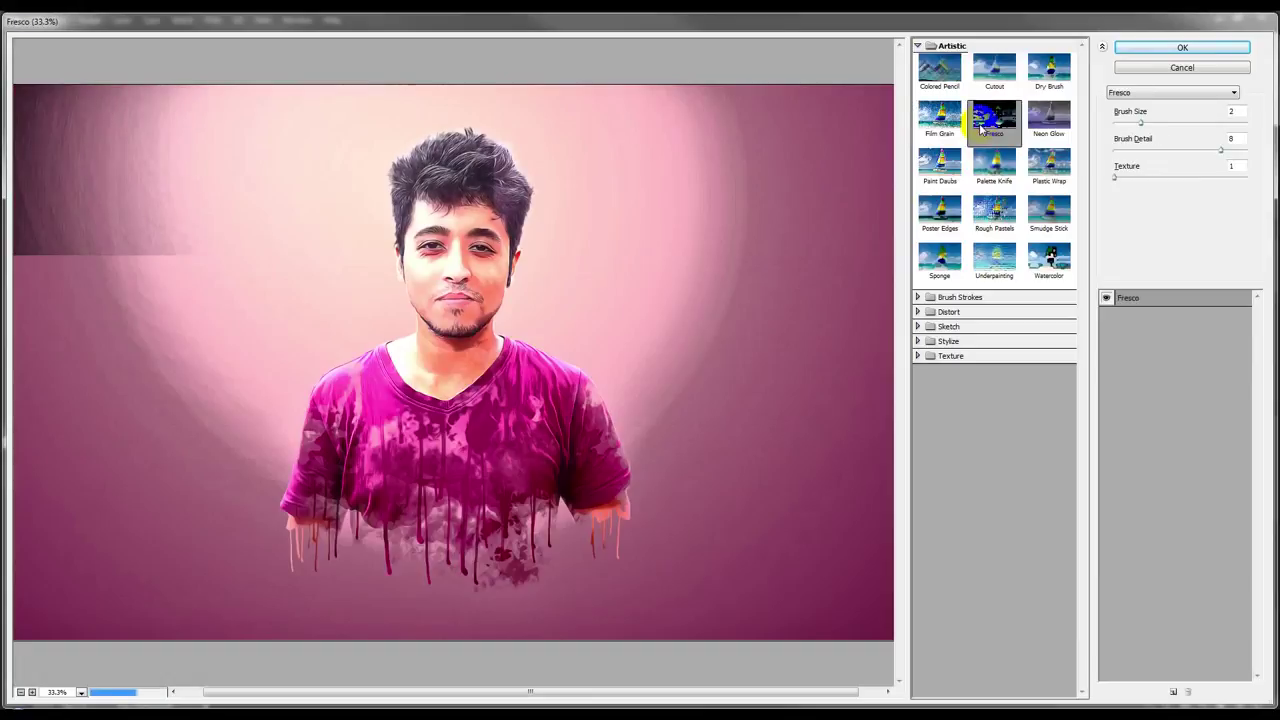
{"action": "left_click", "coordinate": [1045, 120]}
{"action": "left_click", "coordinate": [990, 165]}
{"action": "left_click", "coordinate": [1065, 178]}
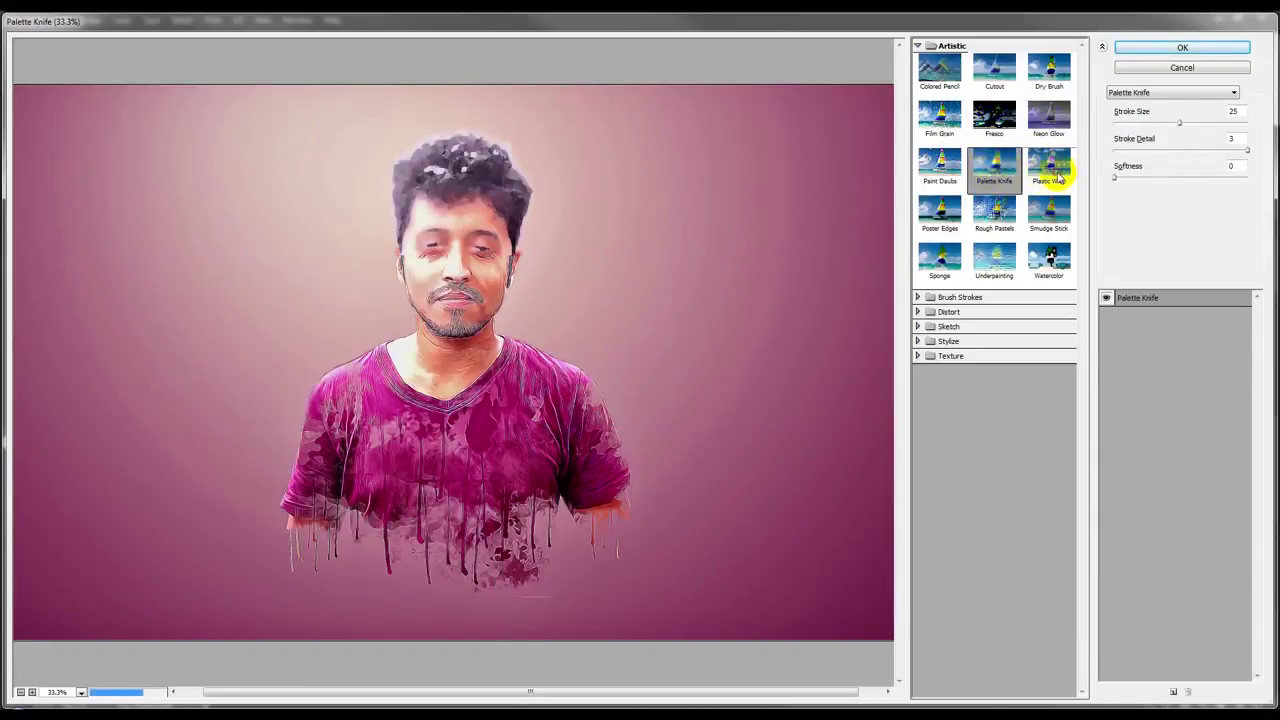
{"action": "left_click", "coordinate": [950, 210]}
{"action": "left_click", "coordinate": [985, 215]}
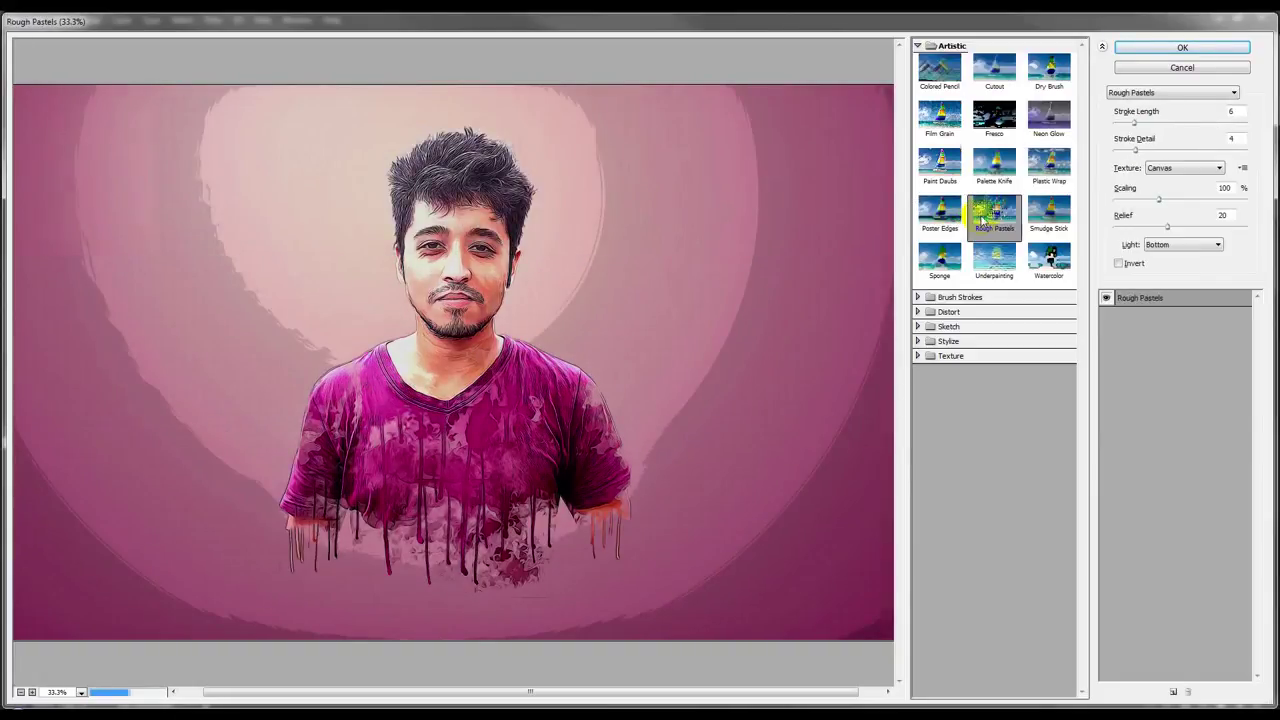
{"action": "left_click", "coordinate": [1048, 212]}
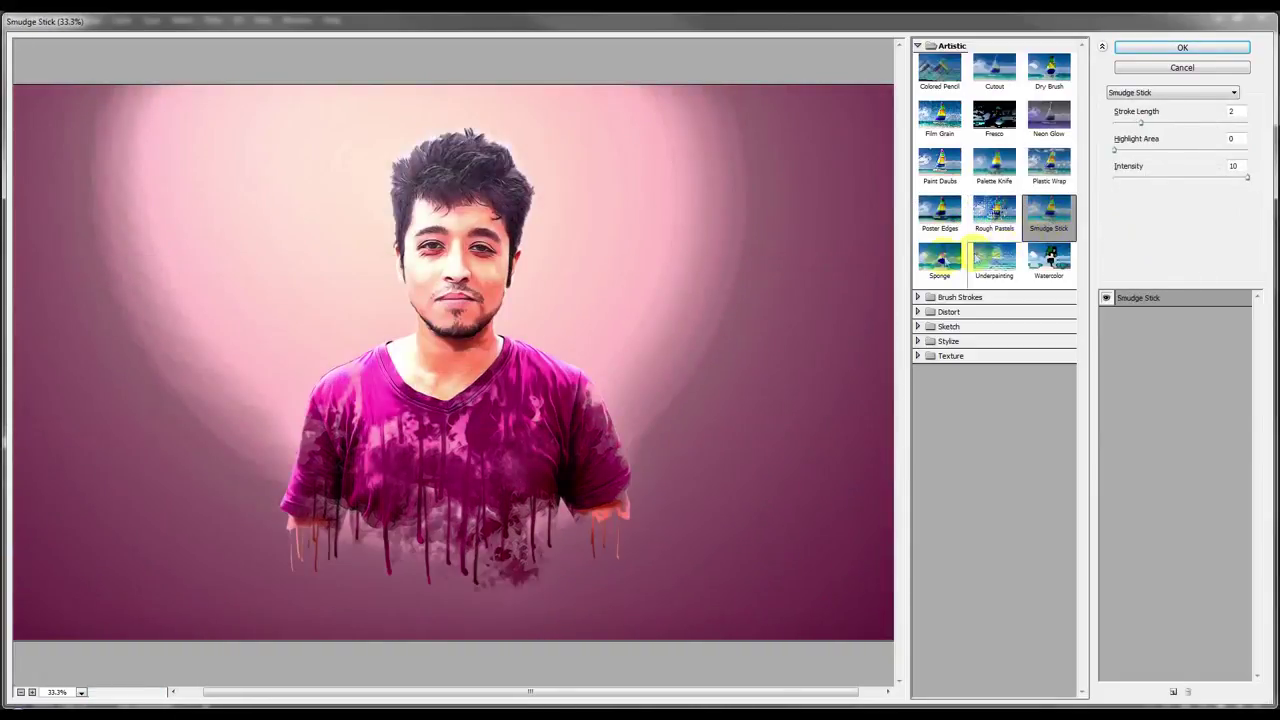
{"action": "left_click", "coordinate": [985, 260]}
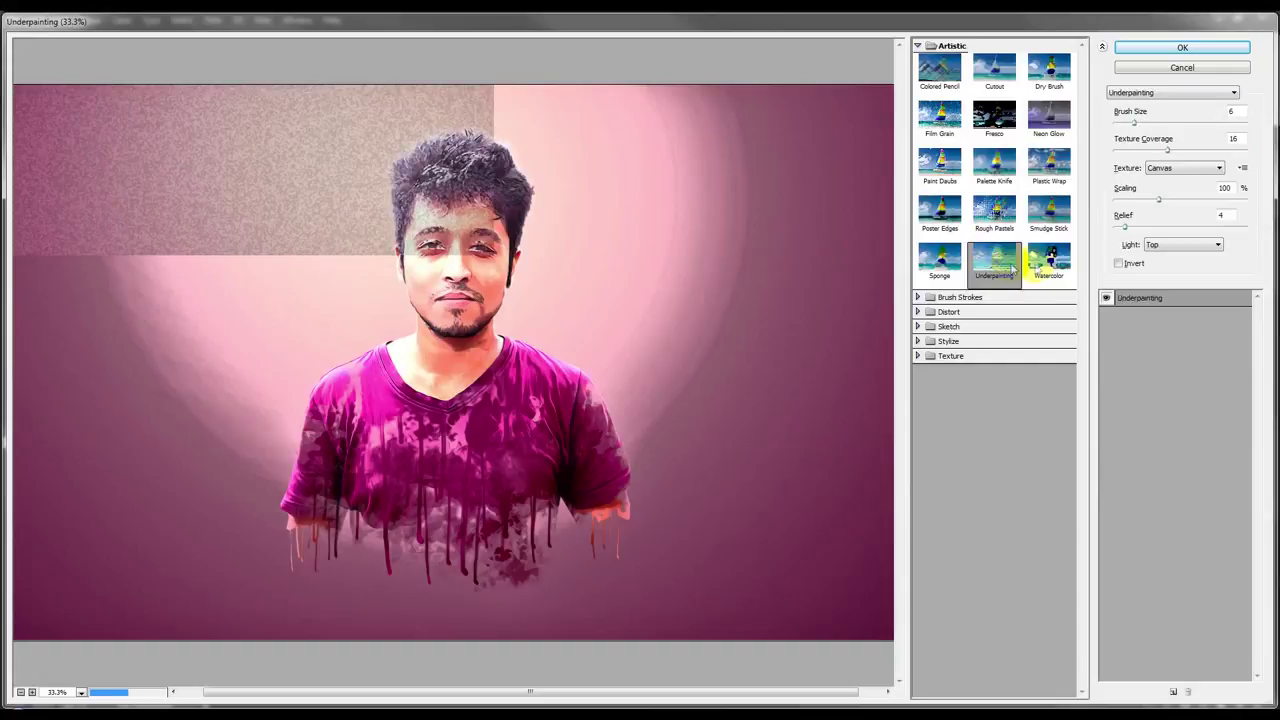
Step: Expand Brush Strokes and try Accented Edges and Angled Strokes before settling on Crosshatch
{"action": "left_click", "coordinate": [925, 297]}
{"action": "left_click", "coordinate": [945, 318]}
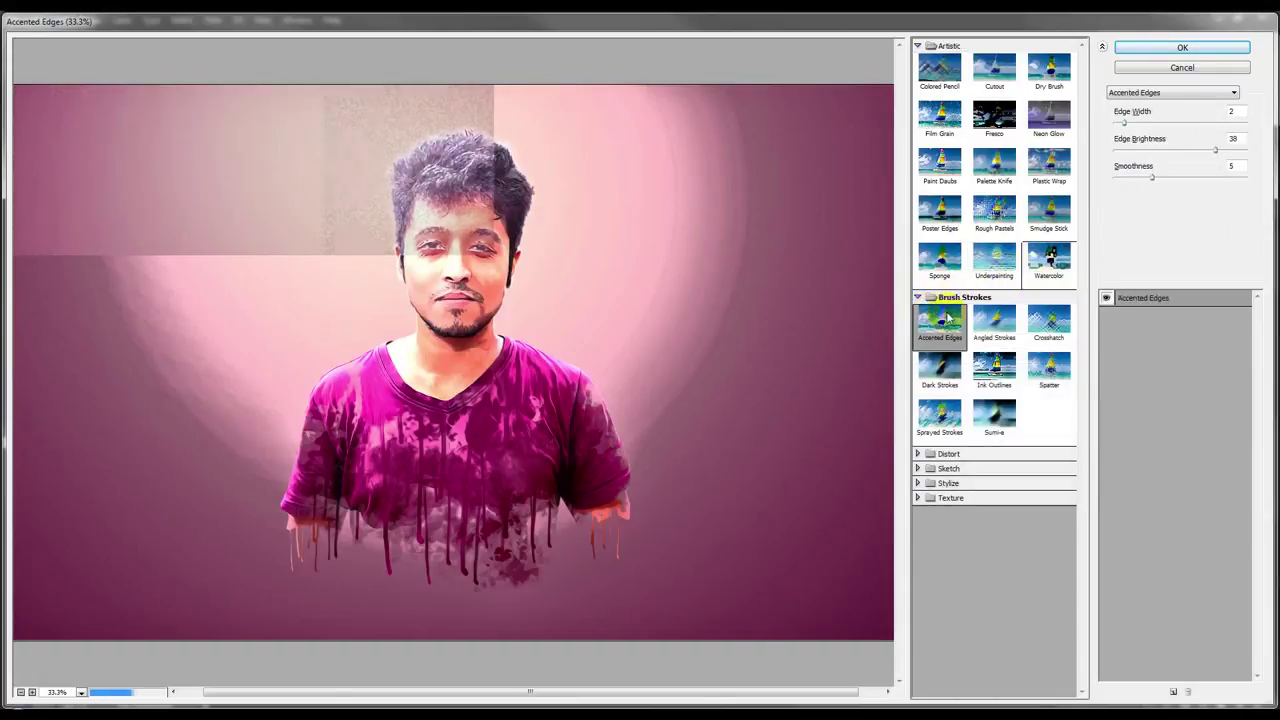
{"action": "left_click", "coordinate": [998, 321]}
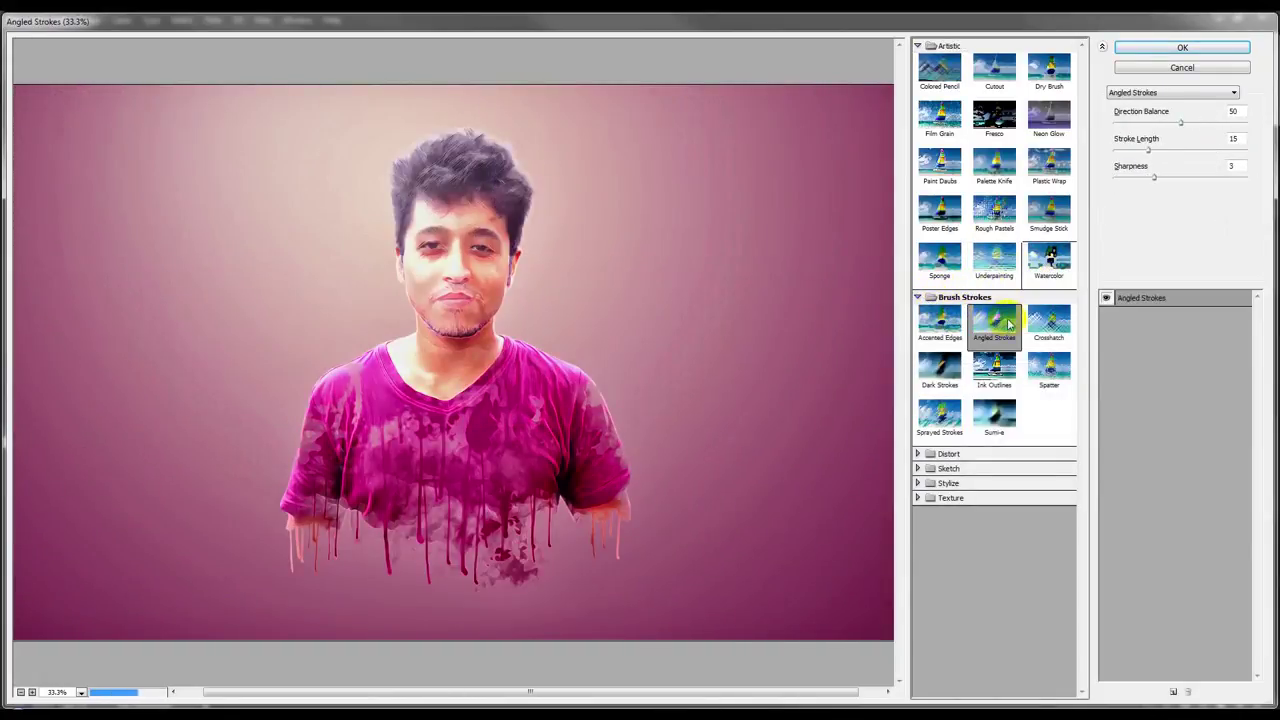
{"action": "left_click", "coordinate": [1044, 328]}
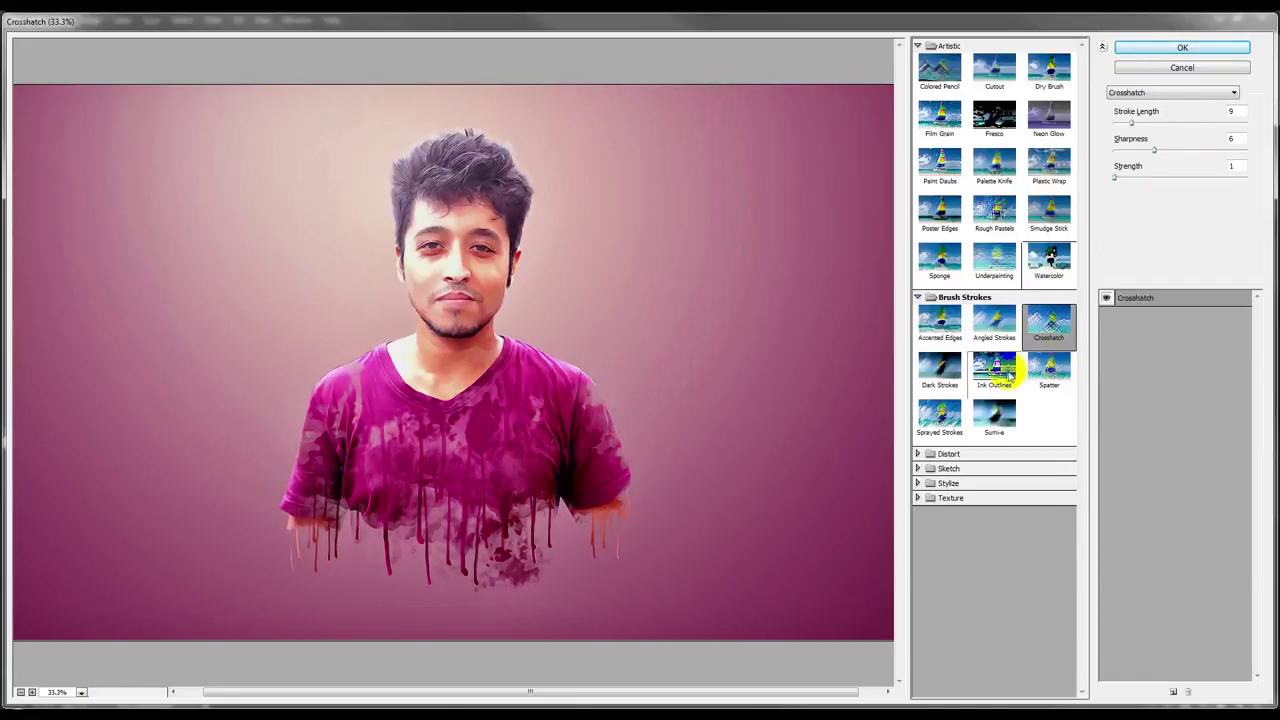
Step: Shorten Crosshatch Stroke Length to 7, adjust Sharpness, and apply the filter
{"action": "left_click", "coordinate": [1147, 126]}
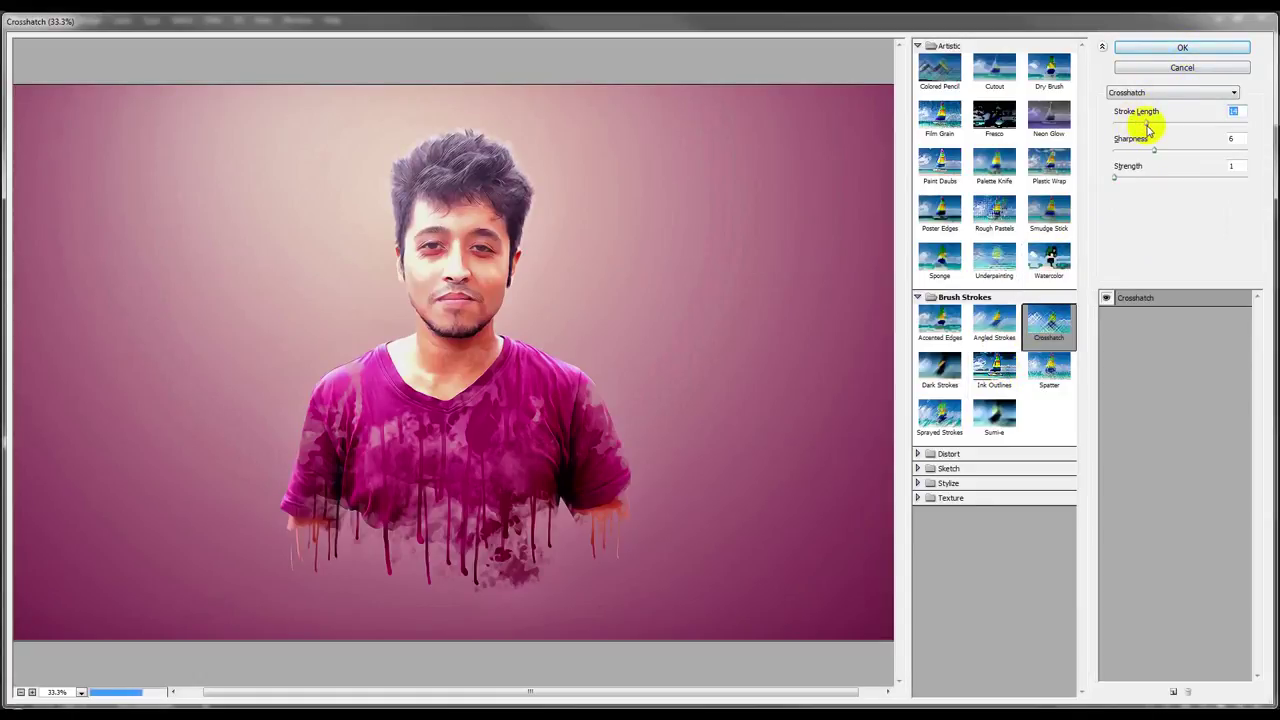
{"action": "left_click_drag", "start_coordinate": [1145, 126], "coordinate": [1132, 128]}
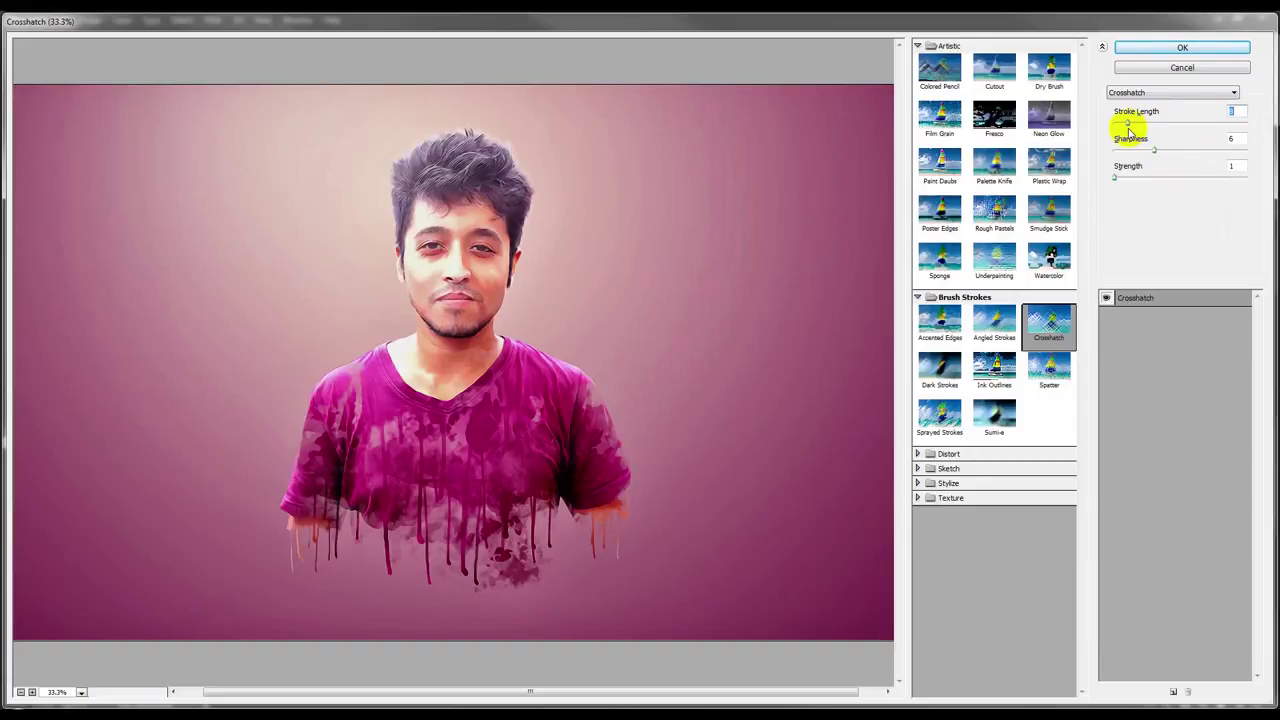
{"action": "left_click", "coordinate": [1124, 127]}
{"action": "left_click", "coordinate": [1169, 150]}
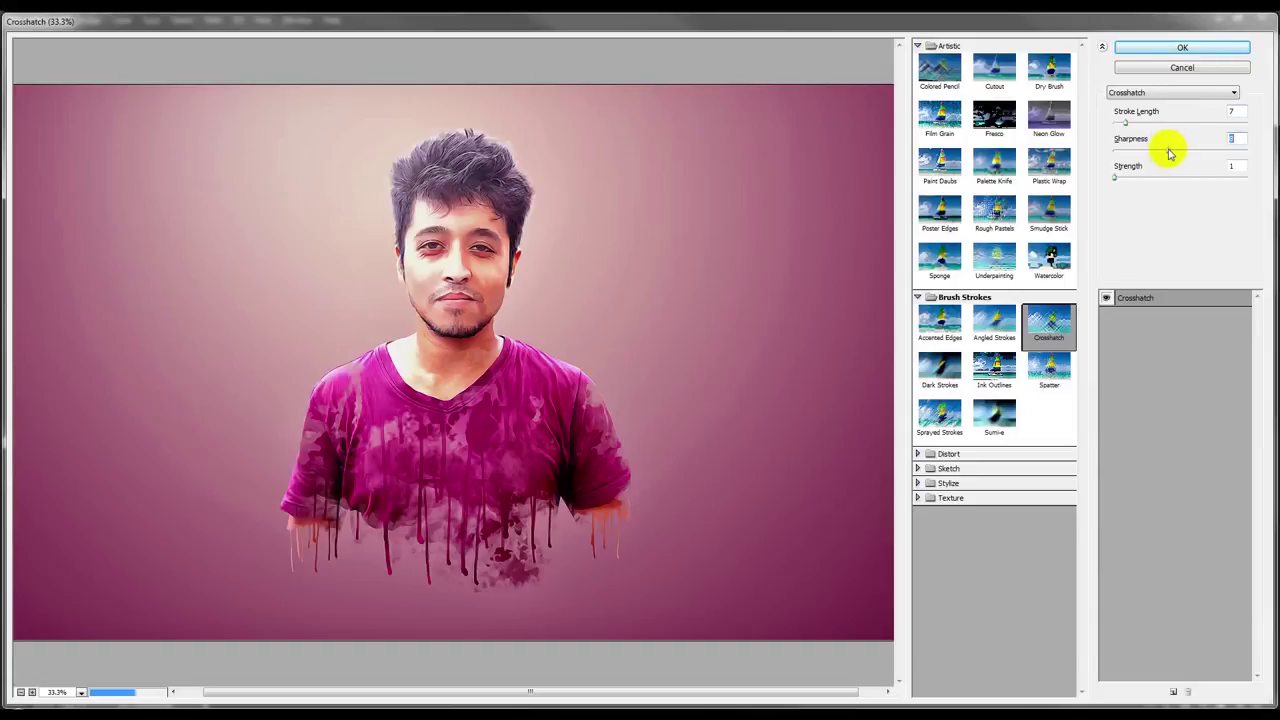
{"action": "left_click", "coordinate": [1177, 47]}
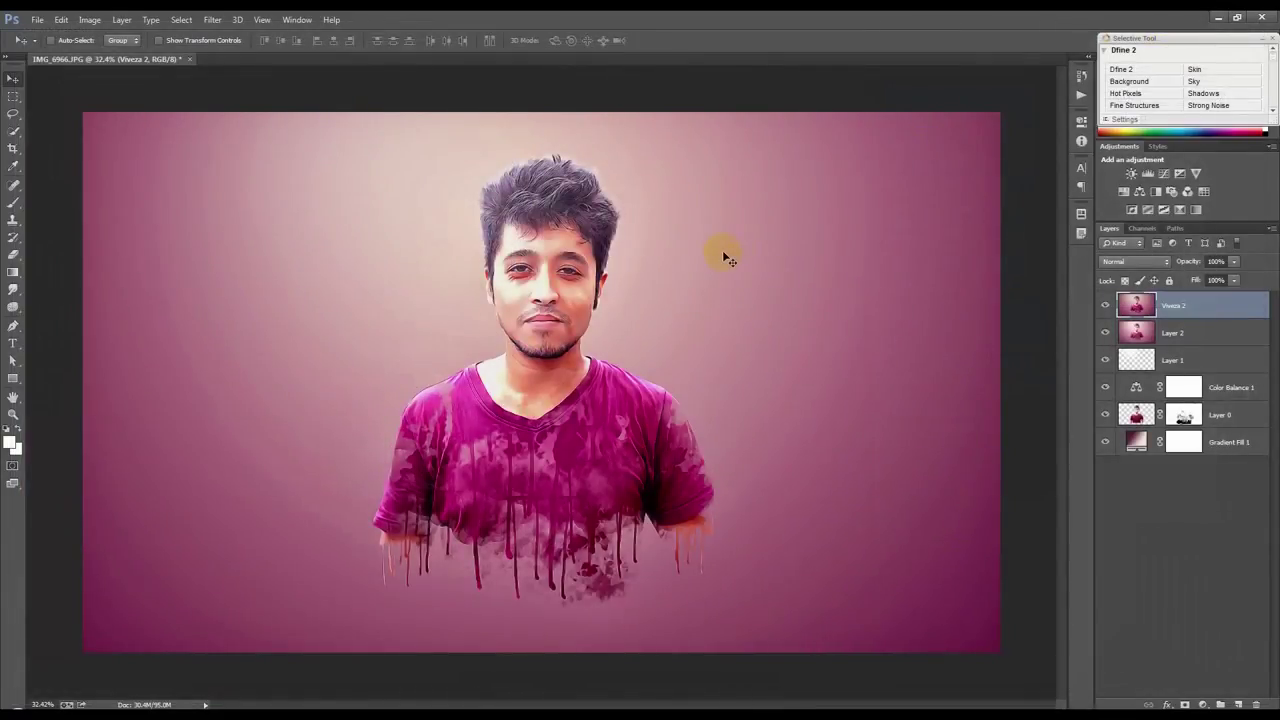
Step: Zoom in on the painted face, zoom back out, and bring up Save As with Shift+Ctrl+S
{"action": "scroll", "coordinate": [580, 286], "scroll_direction": "up", "scroll_amount": 2}
{"action": "scroll", "coordinate": [566, 286], "scroll_direction": "up", "scroll_amount": 2}
{"action": "scroll", "coordinate": [560, 275], "scroll_direction": "up", "scroll_amount": 2}
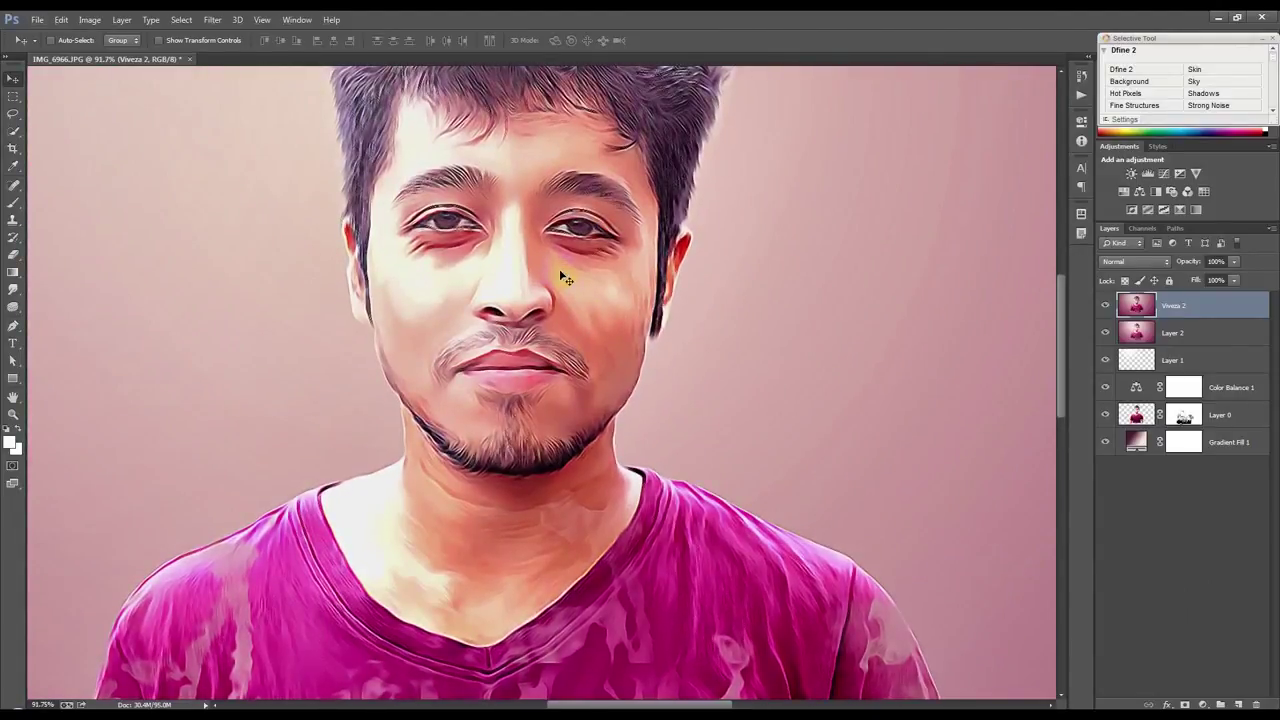
{"action": "scroll", "coordinate": [563, 279], "scroll_direction": "down", "scroll_amount": 2}
{"action": "scroll", "coordinate": [563, 279], "scroll_direction": "down", "scroll_amount": 2}
{"action": "scroll", "coordinate": [562, 279], "scroll_direction": "down", "scroll_amount": 1}
{"action": "scroll", "coordinate": [561, 279], "scroll_direction": "down", "scroll_amount": 1}
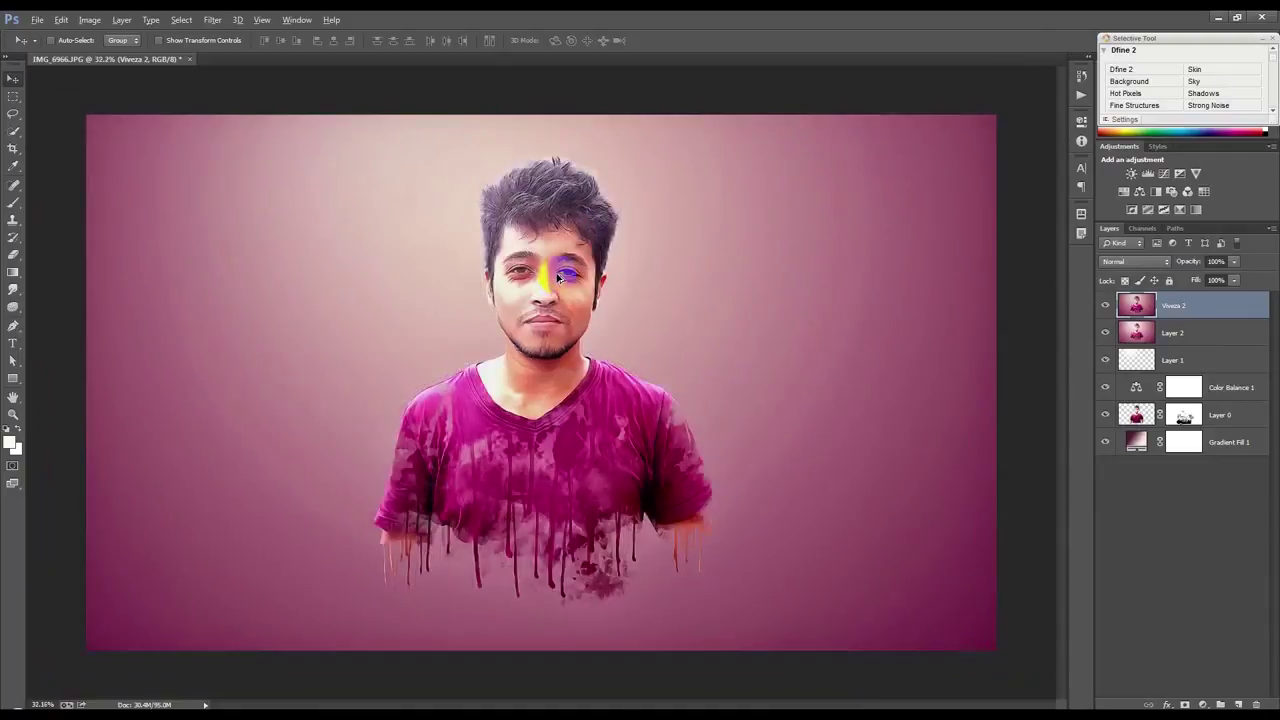
{"action": "scroll", "coordinate": [560, 278], "scroll_direction": "up", "scroll_amount": 1}
{"action": "scroll", "coordinate": [247, 371], "scroll_direction": "down", "scroll_amount": 1}
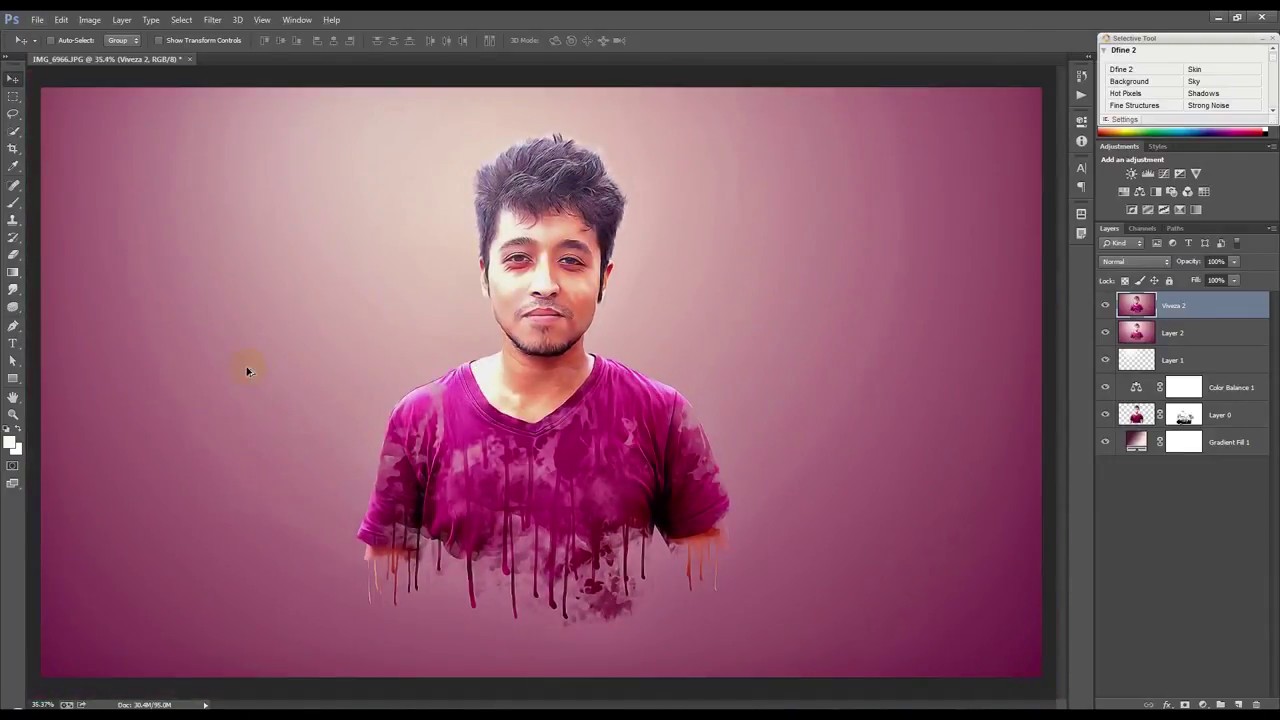
{"action": "key", "text": "ctrl+shift+s"}
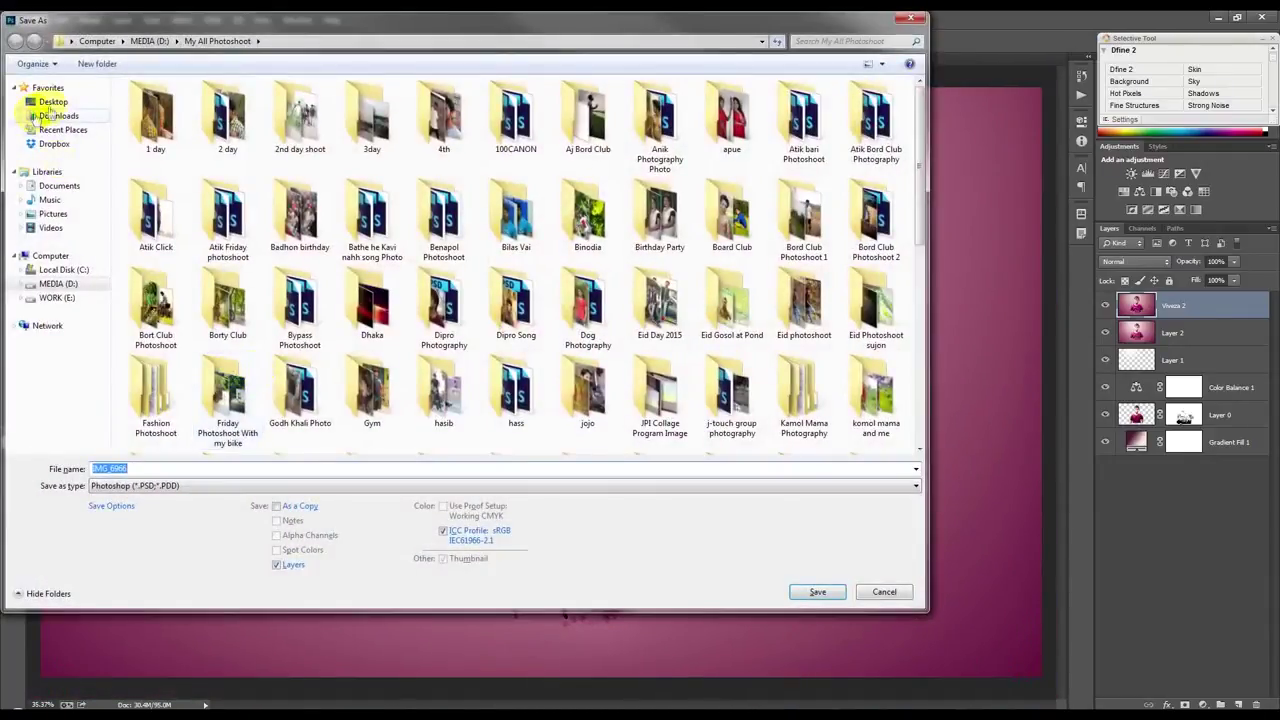
Step: Save to the Desktop as 'Pisma Painting Effect' in Photoshop (*.PSD) format
{"action": "left_click", "coordinate": [53, 101]}
{"action": "double_click", "coordinate": [307, 469]}
{"action": "type", "text": "Pisma Painting Effect"}
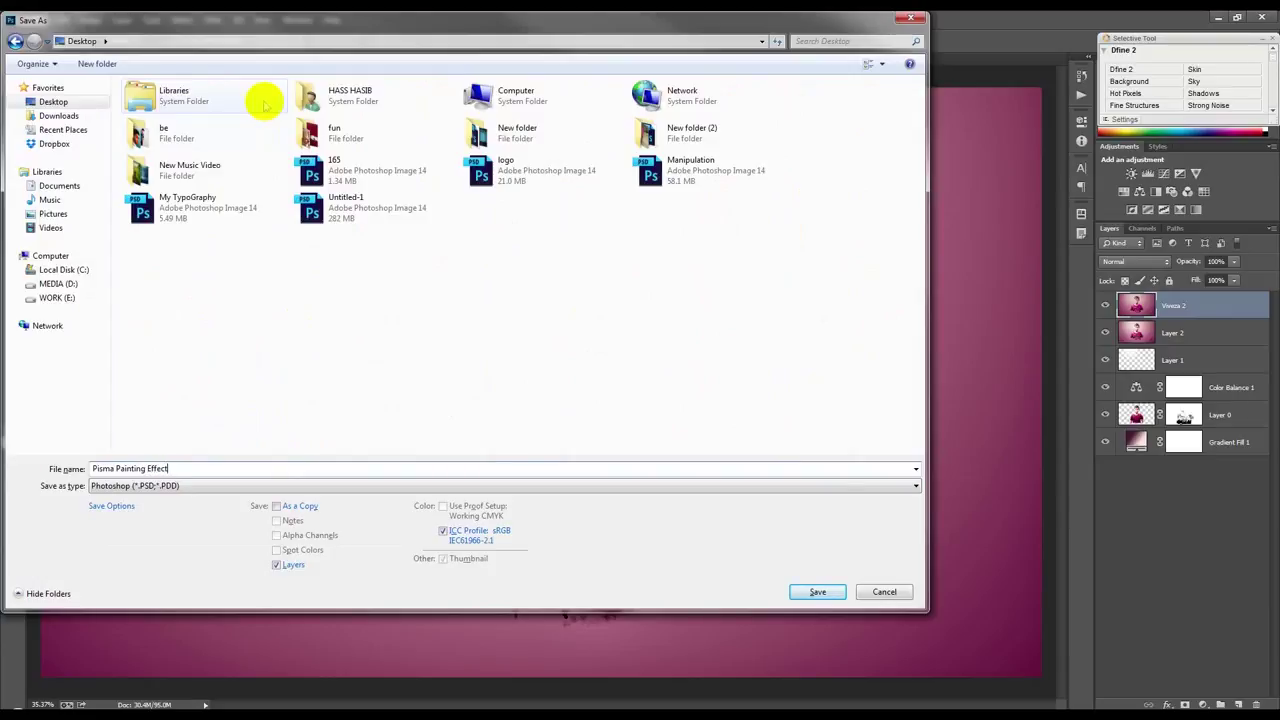
{"action": "left_click", "coordinate": [818, 591]}
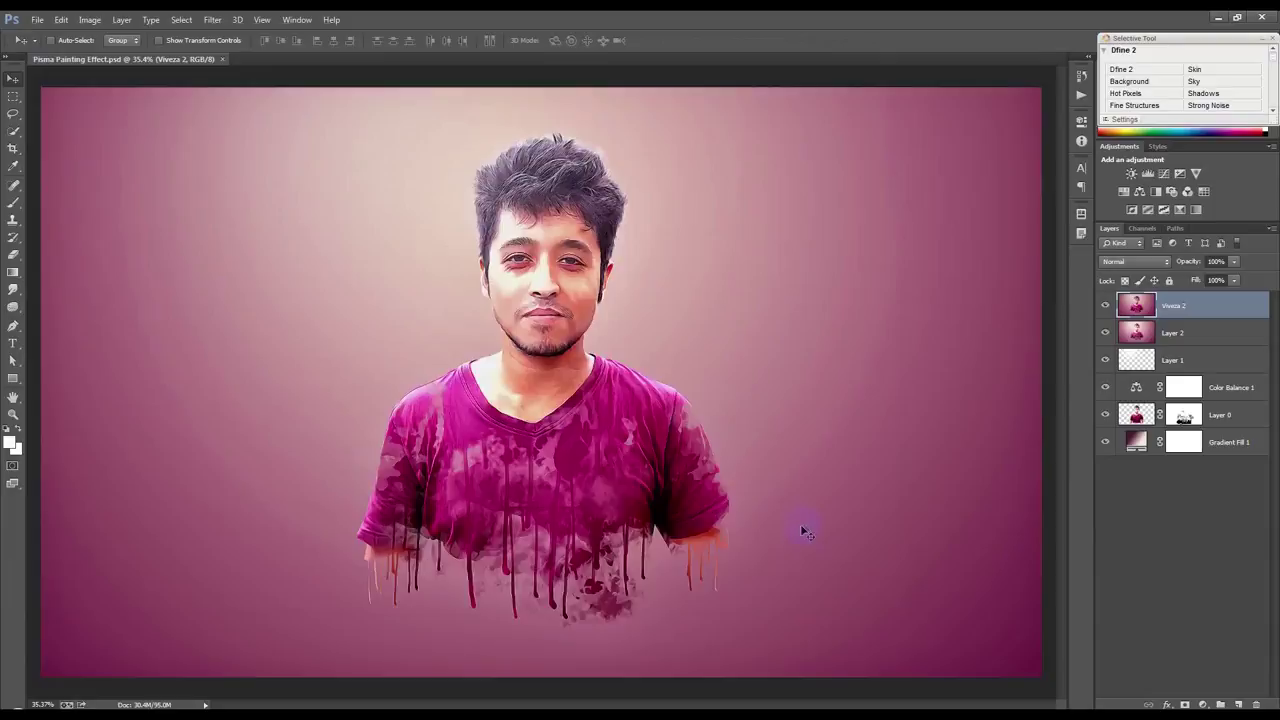
{"action": "scroll", "coordinate": [802, 524], "scroll_direction": "down", "scroll_amount": 2}
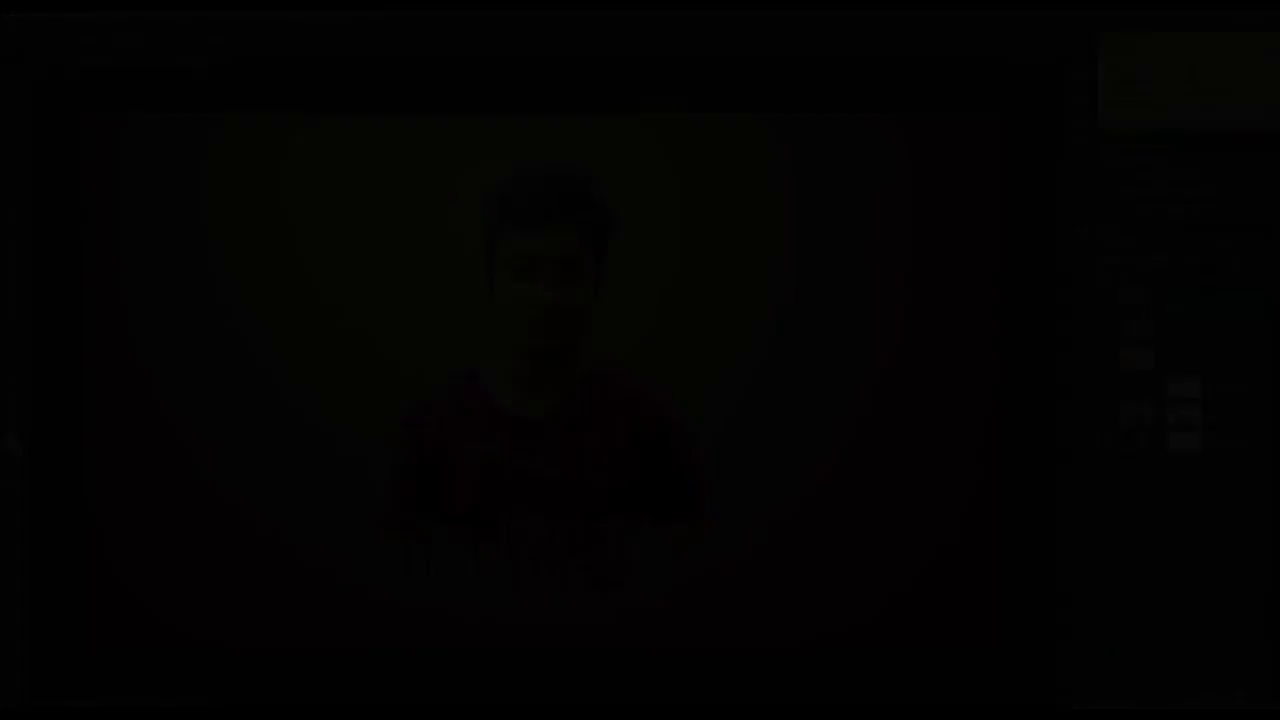